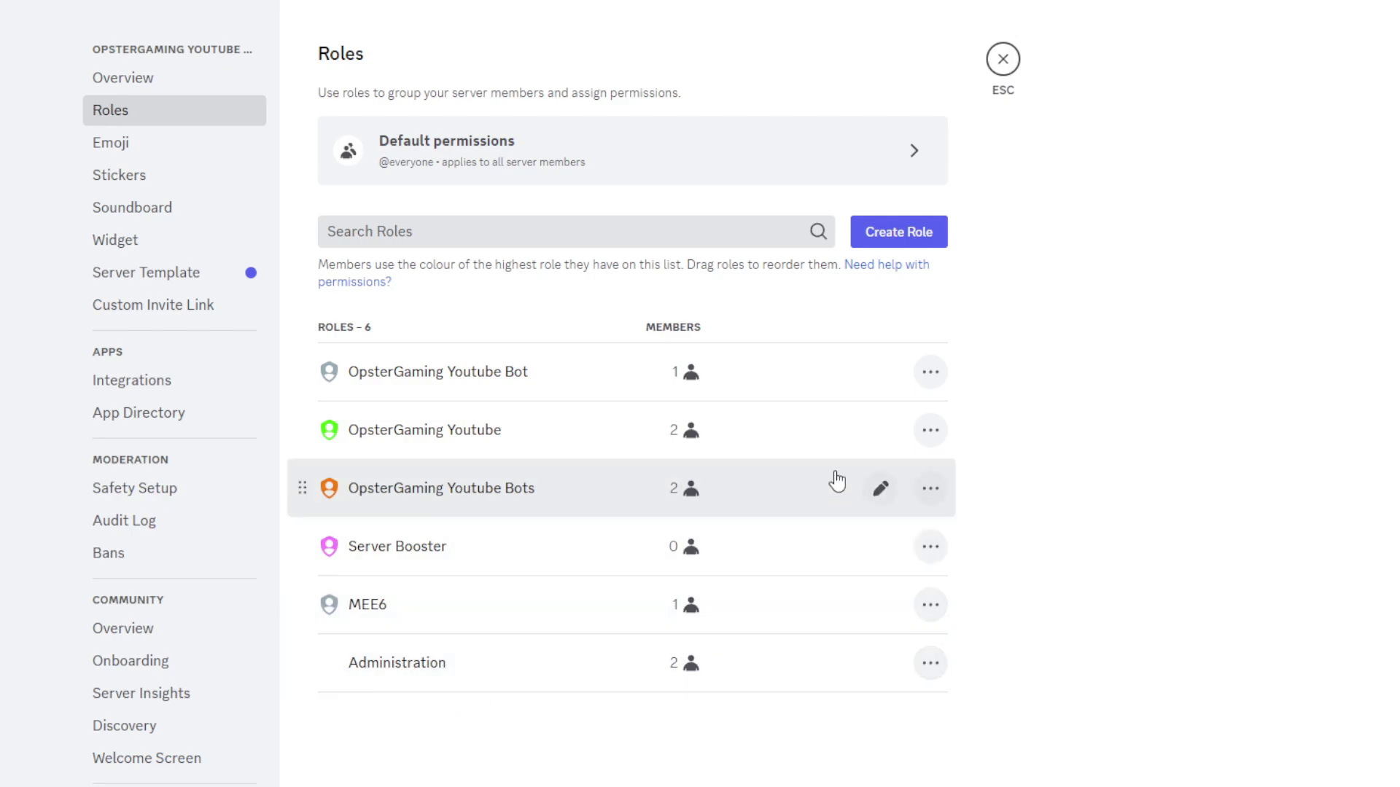
Create a new role named "### Server Bots ###" and give it the dark slate-grey preset colour.
left_click(925, 237)
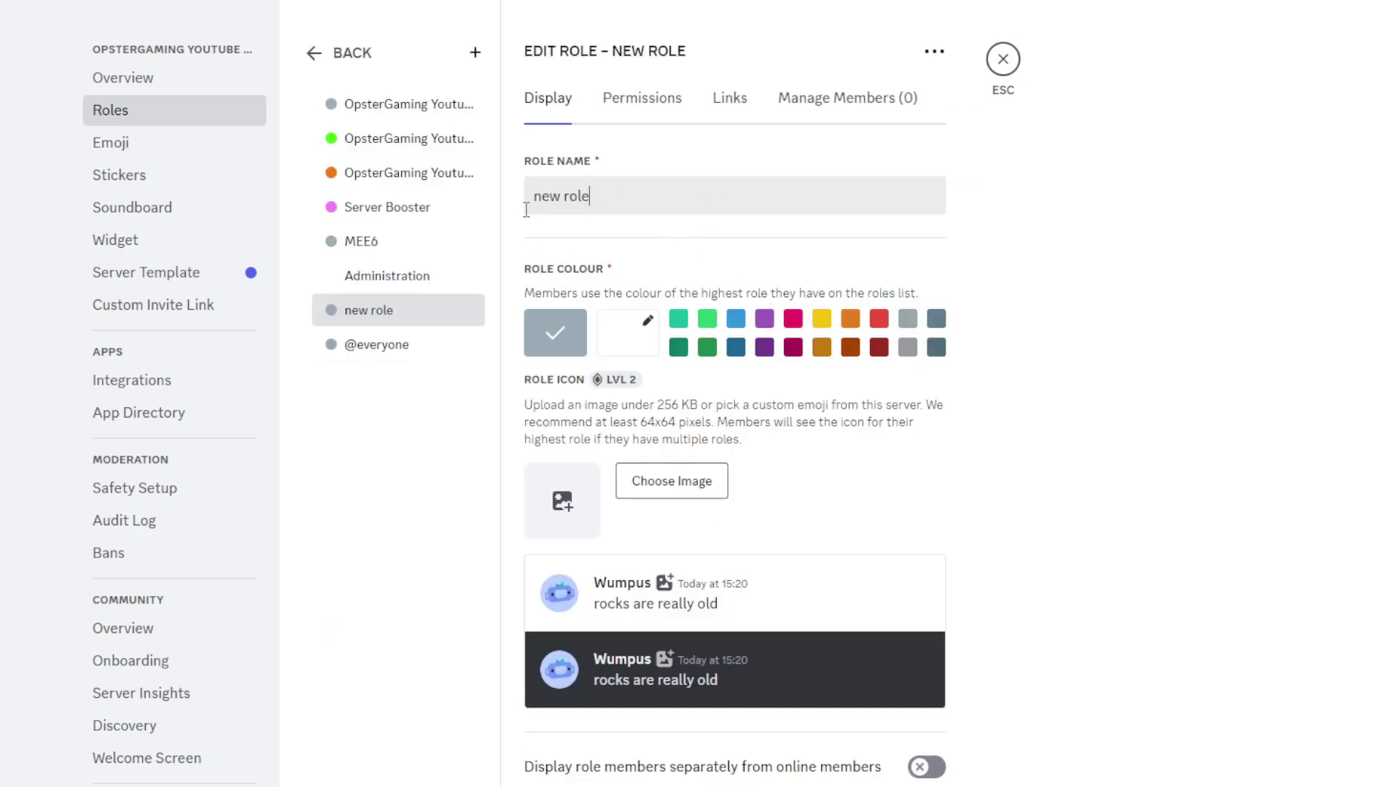
key("BackSpace")
key("BackSpace")
key("BackSpace")
key("BackSpace")
key("BackSpace")
key("BackSpace")
key("BackSpace")
type("###")
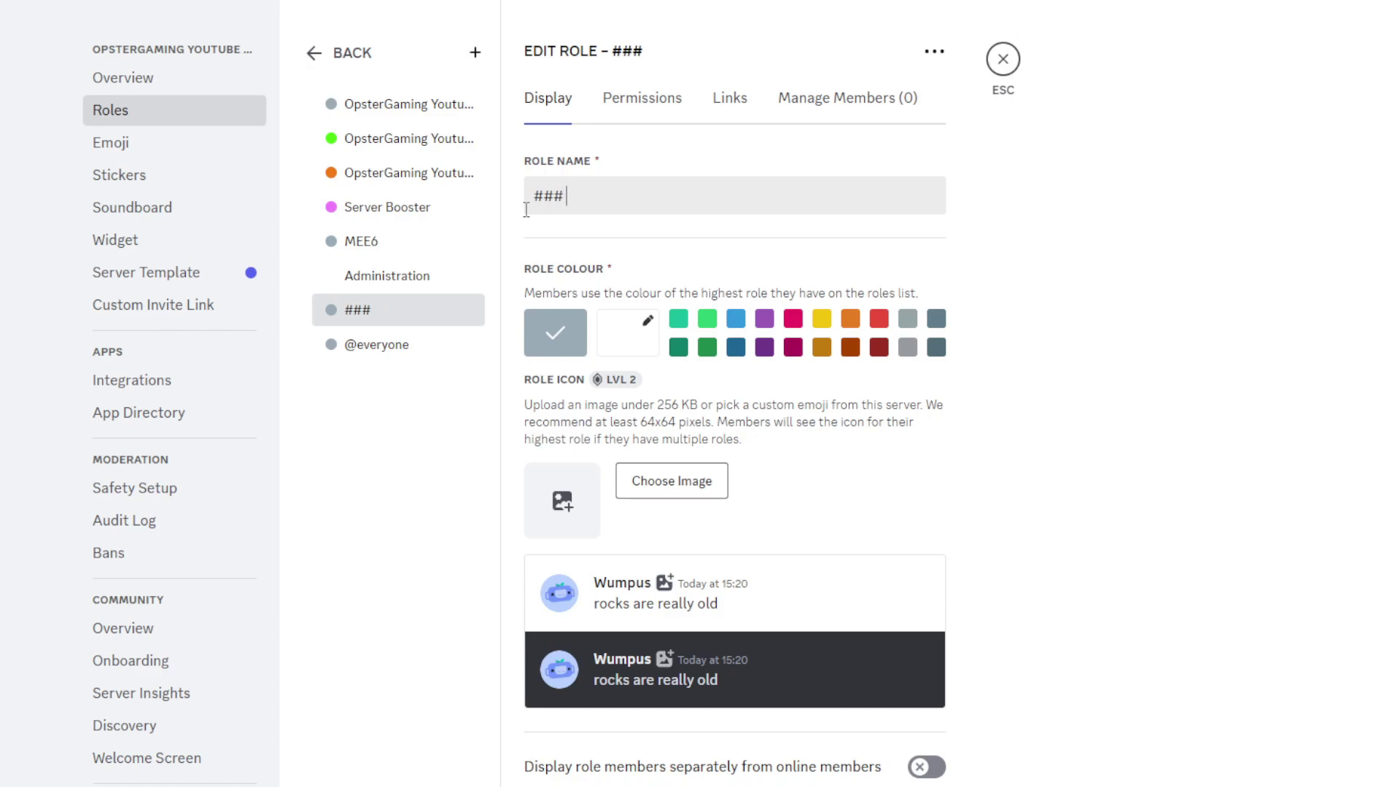
type(" Bots ###")
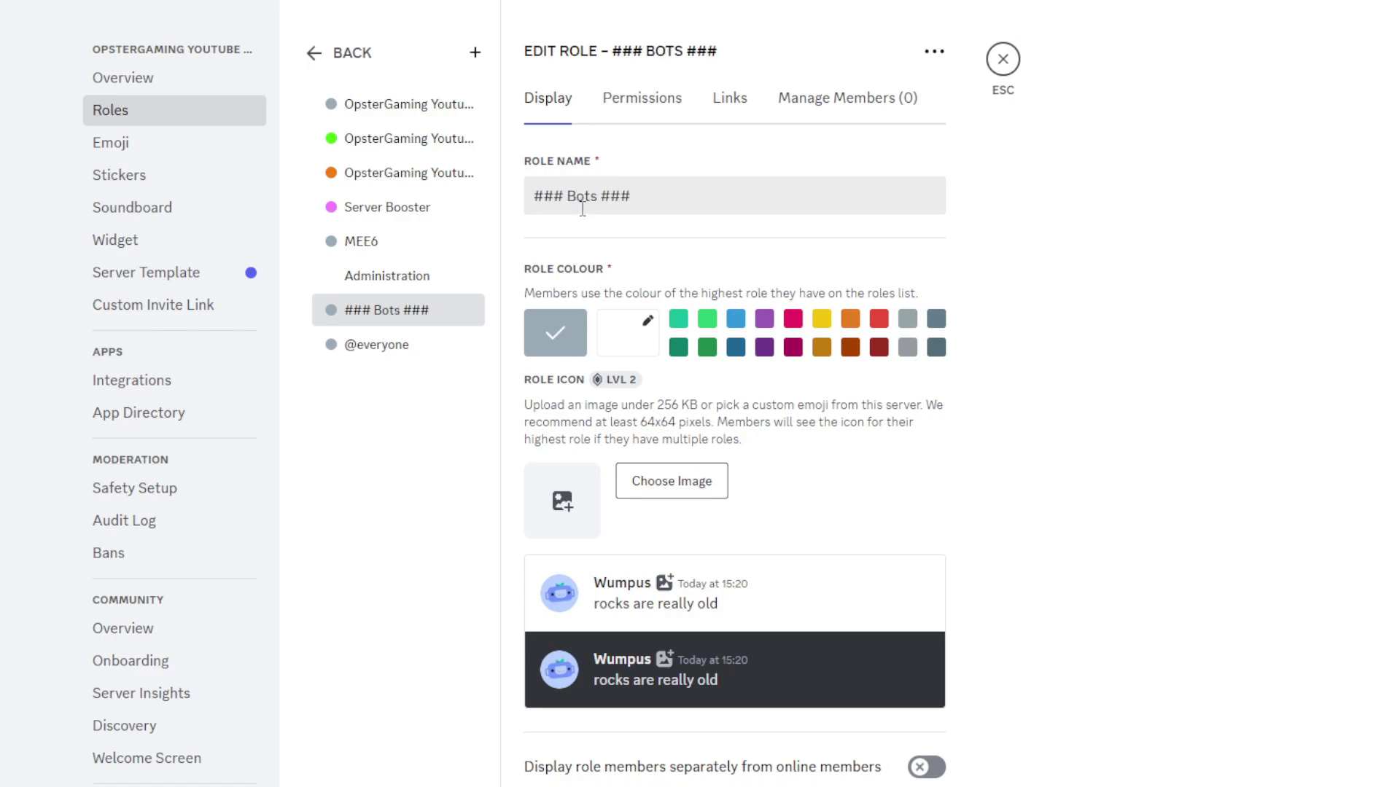
left_click(563, 196)
type("Server")
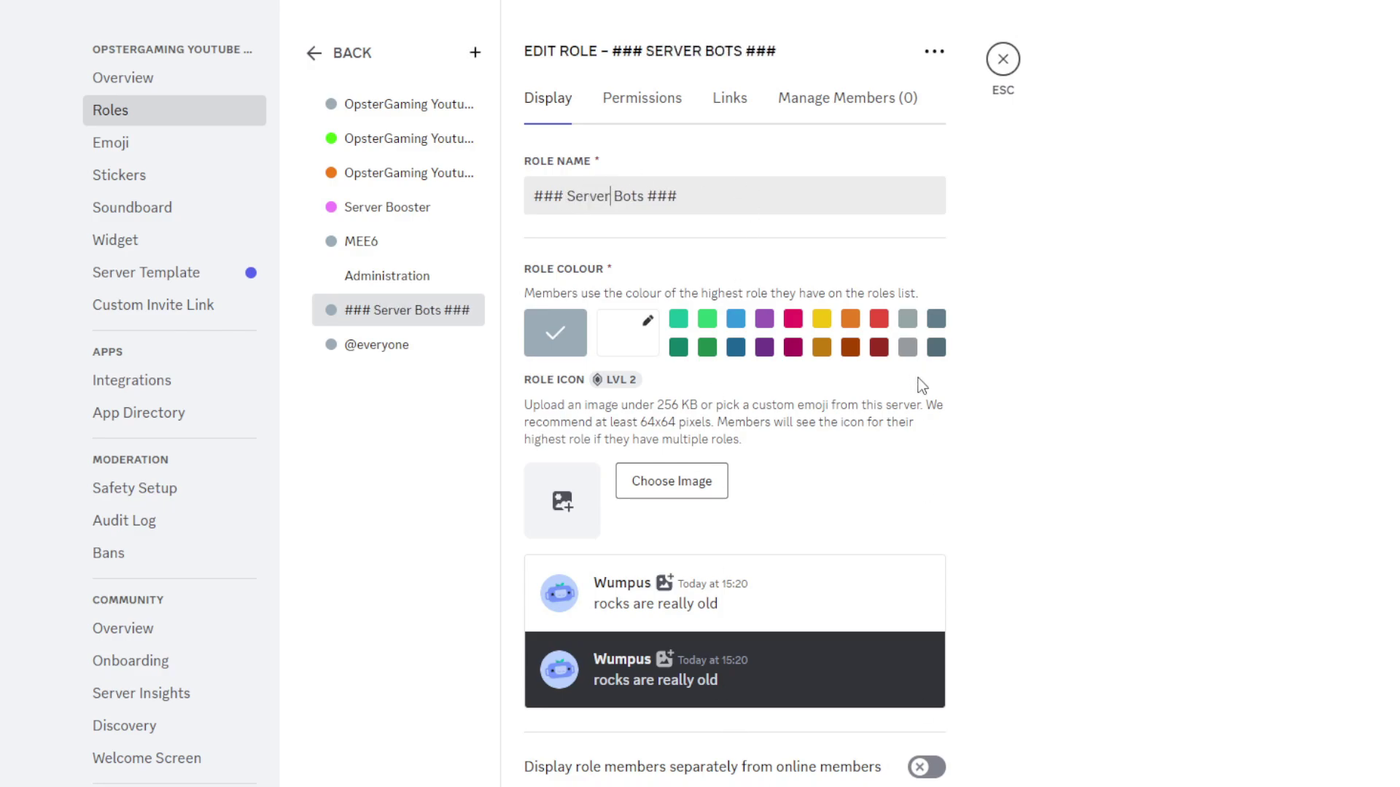
left_click(937, 348)
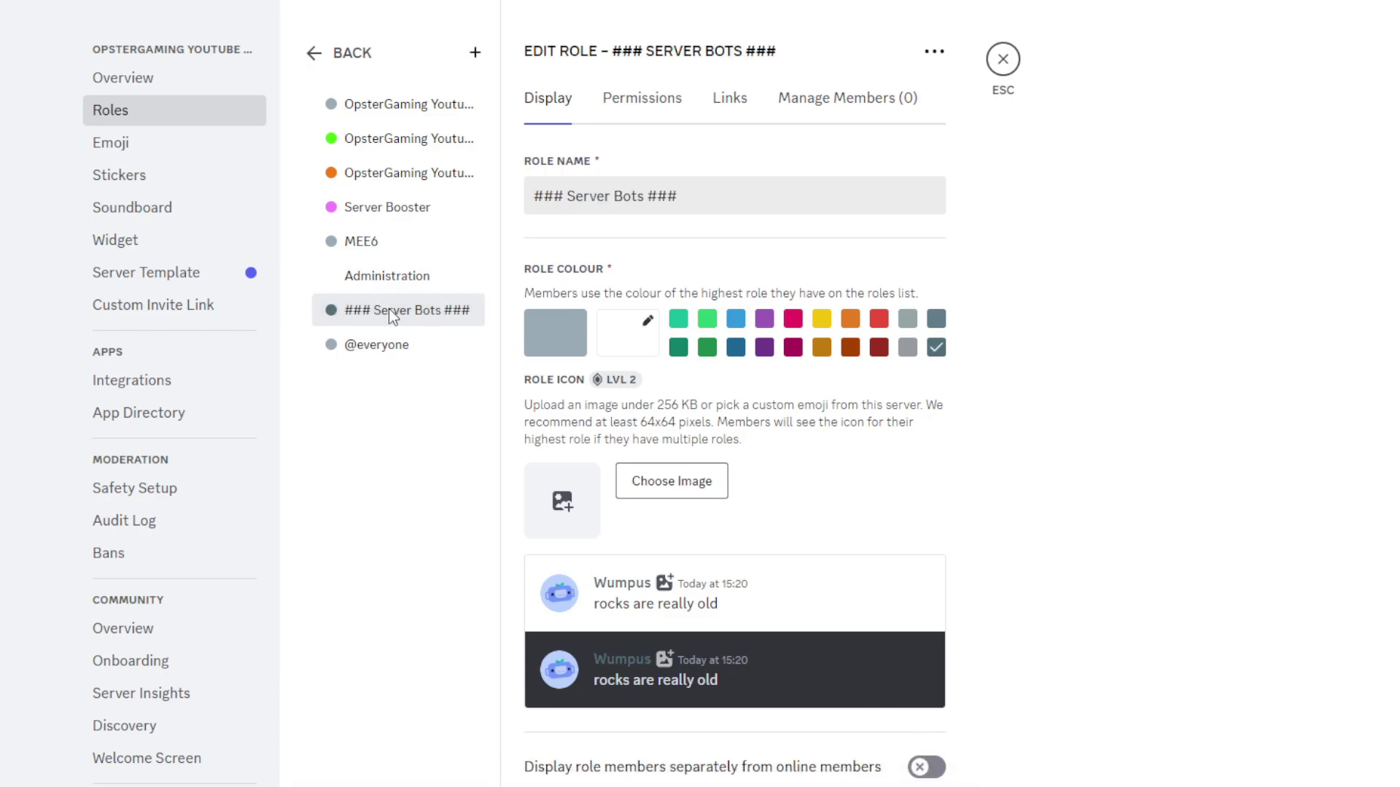
Move the ### Server Bots ### role directly below Server Booster and the Administration role to the start of the role order.
left_click_drag(390, 310, 388, 235)
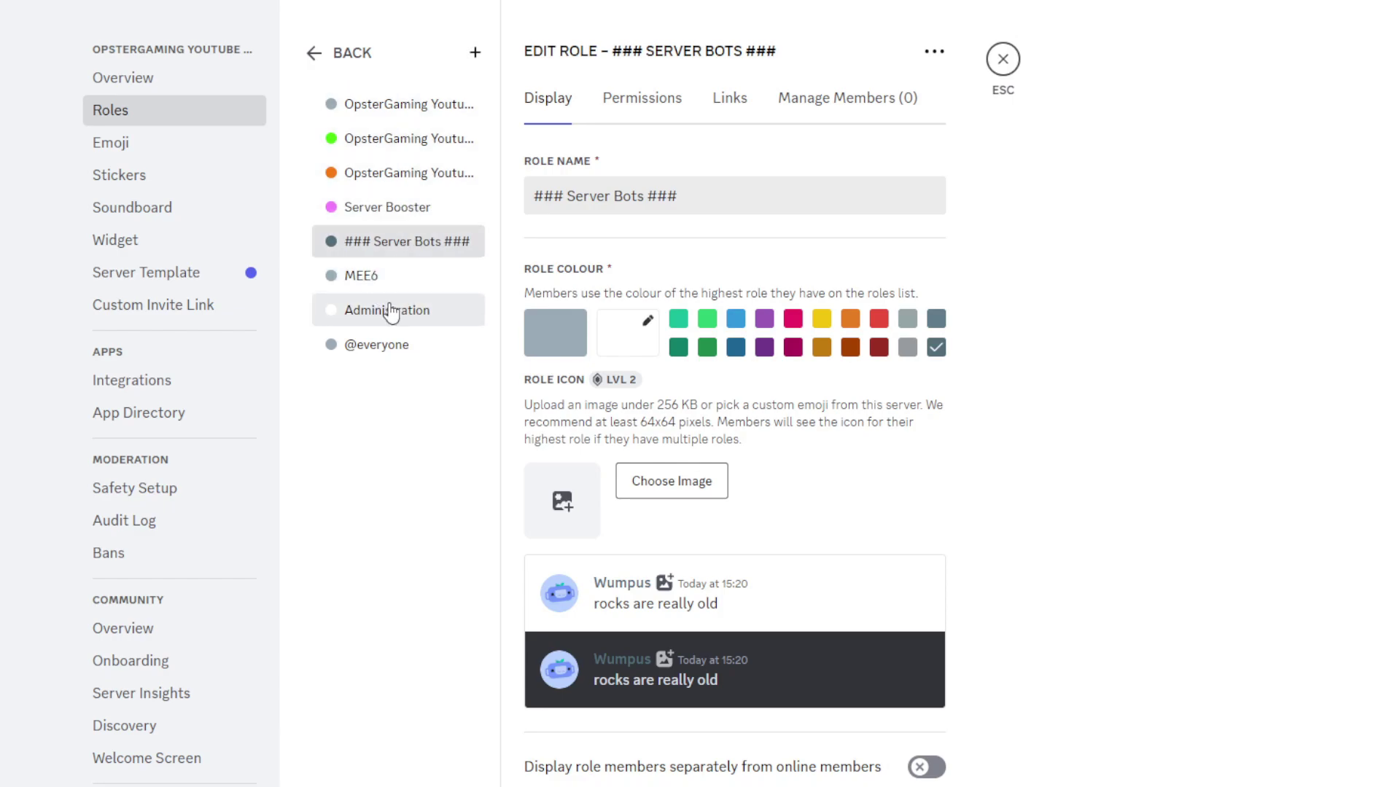
left_click_drag(391, 309, 395, 106)
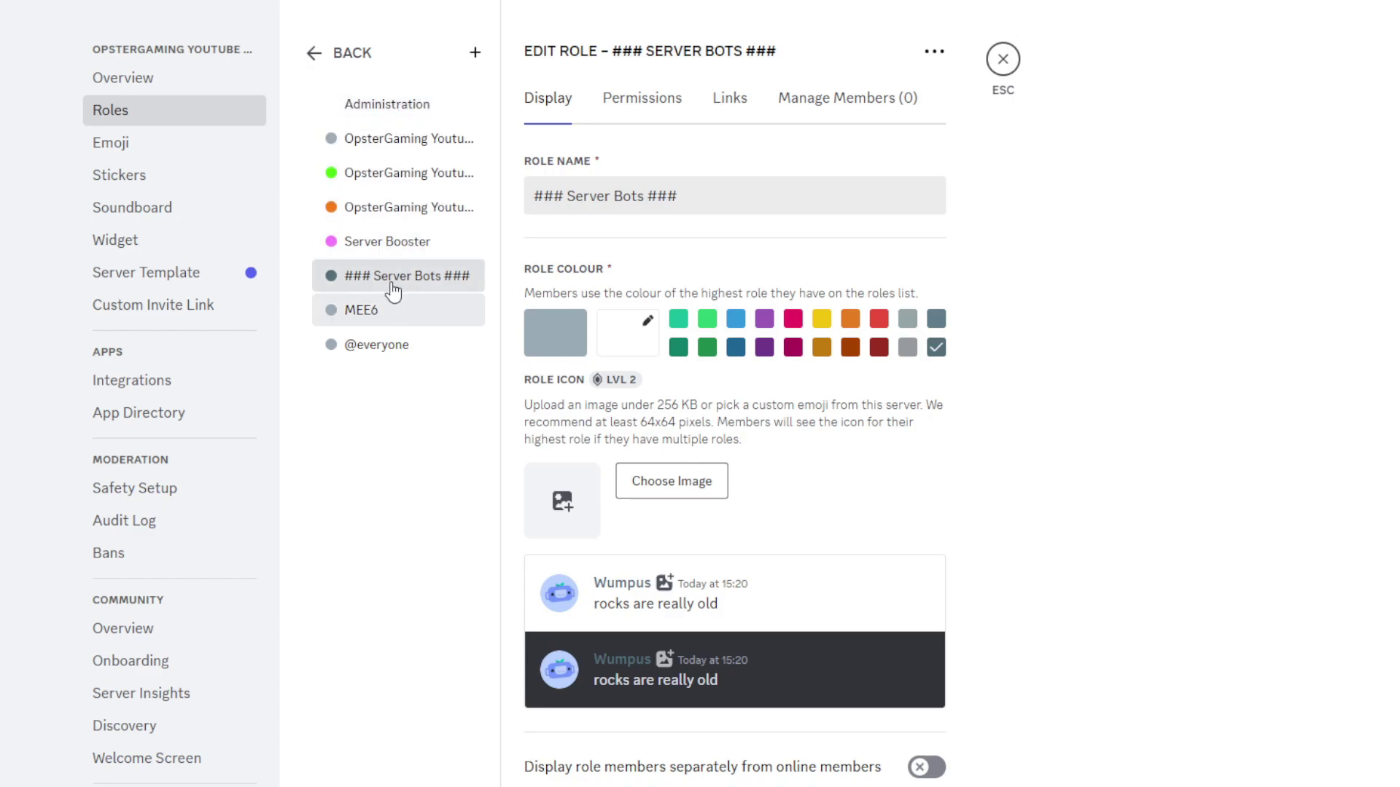
Reorder the OpsterGaming Youtube Bot and OpsterGaming Youtube Bots roles so they sit between ### Server Bots ### and MEE6.
left_click(381, 138)
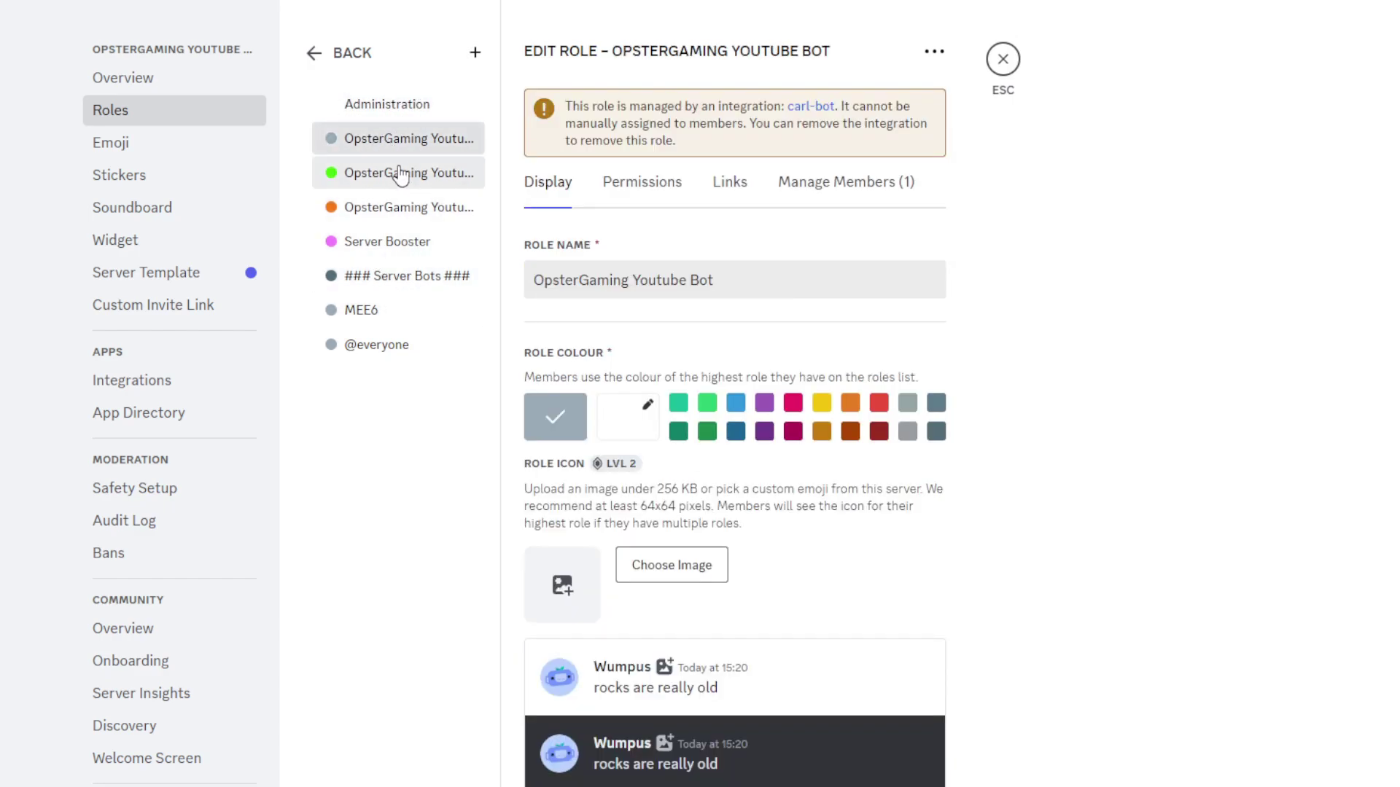
left_click_drag(391, 153, 417, 305)
left_click(384, 149)
left_click(394, 179)
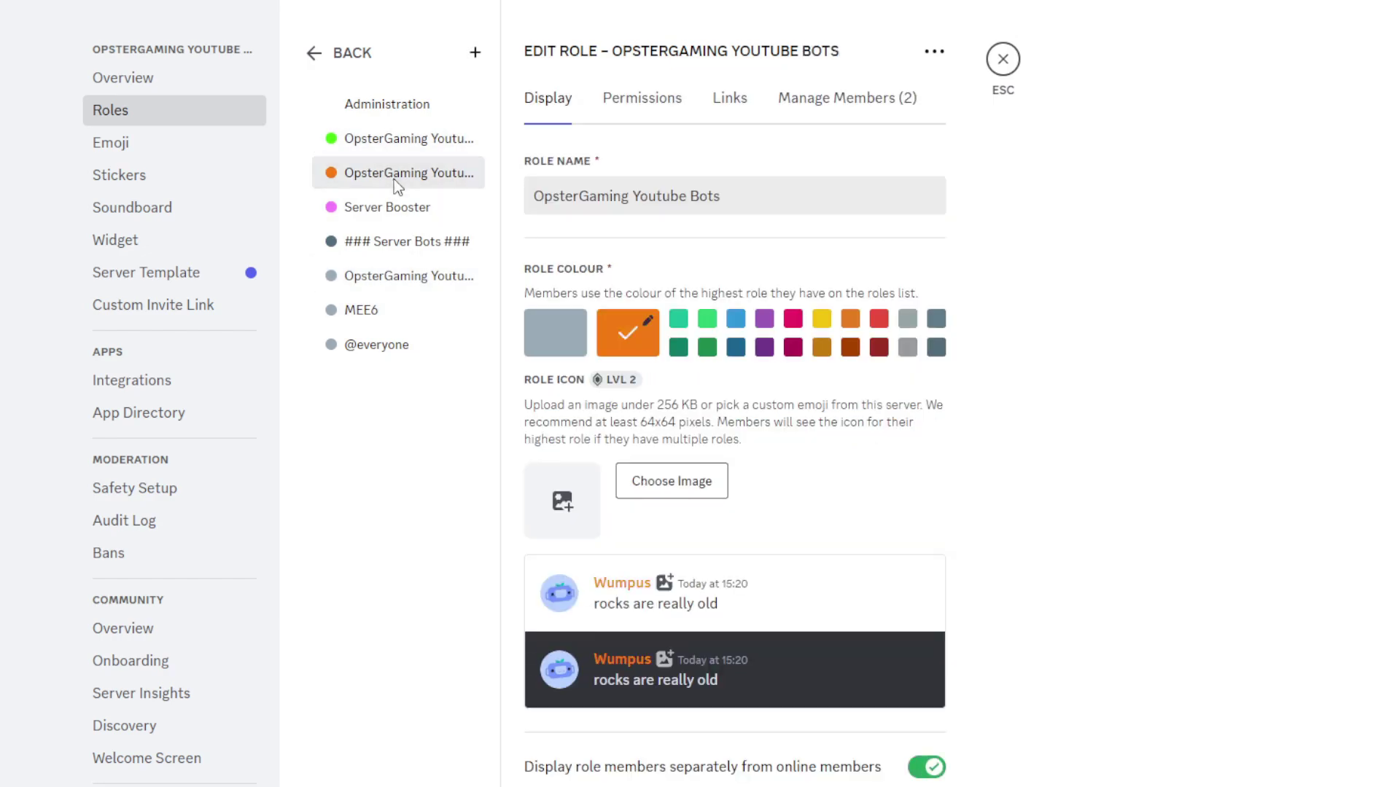
left_click_drag(394, 178, 400, 290)
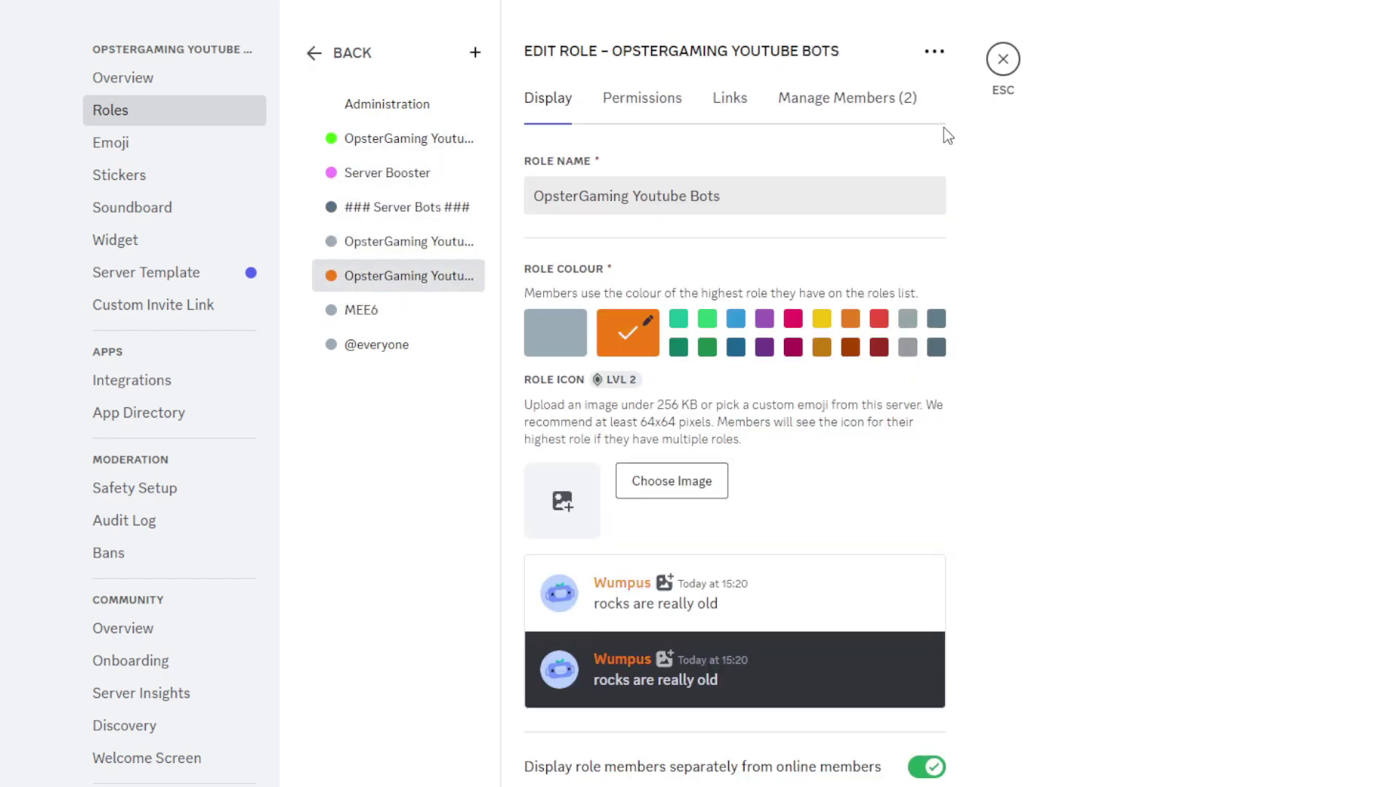
Rename the orange OpsterGaming Youtube Bots role to "OpsterGaming Youtube Bot 2".
left_click(741, 199)
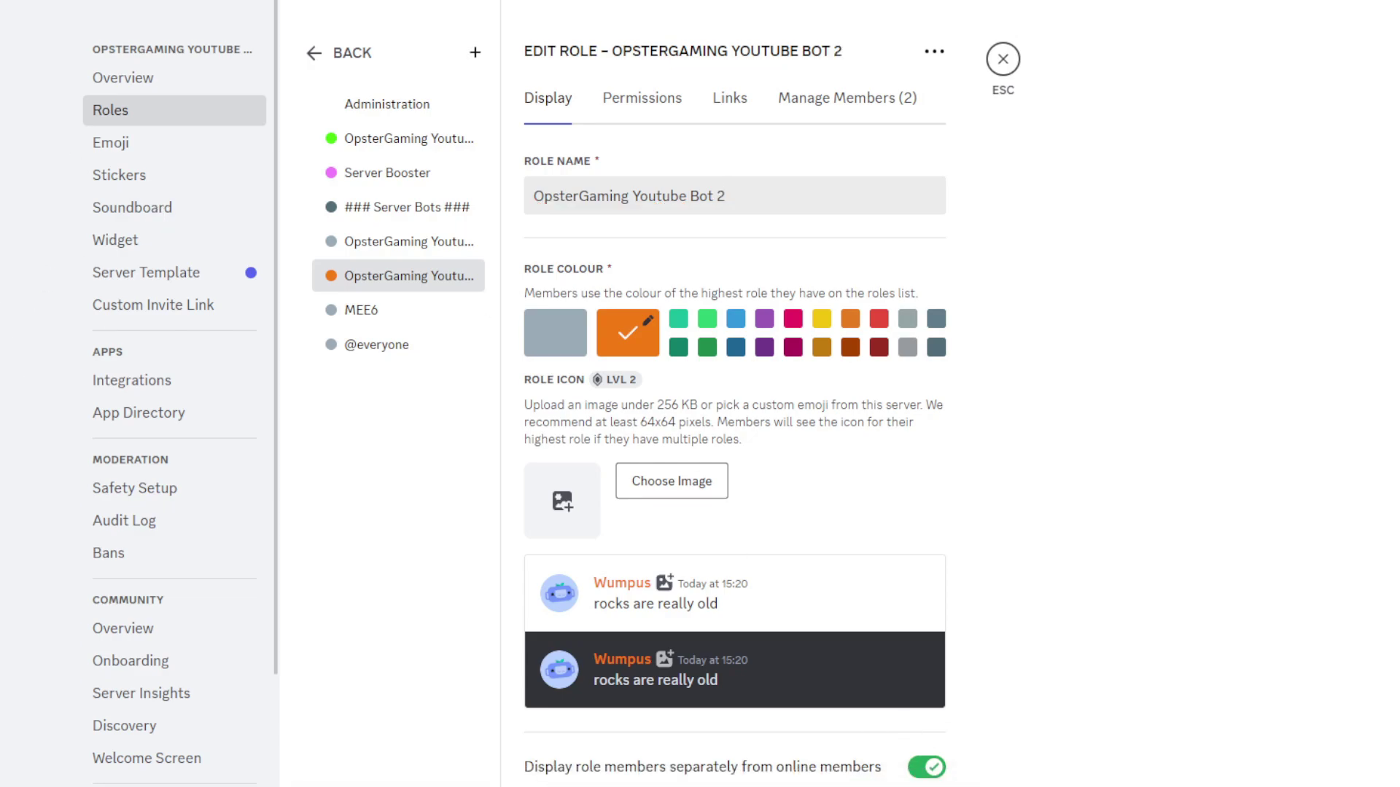
left_click(413, 316)
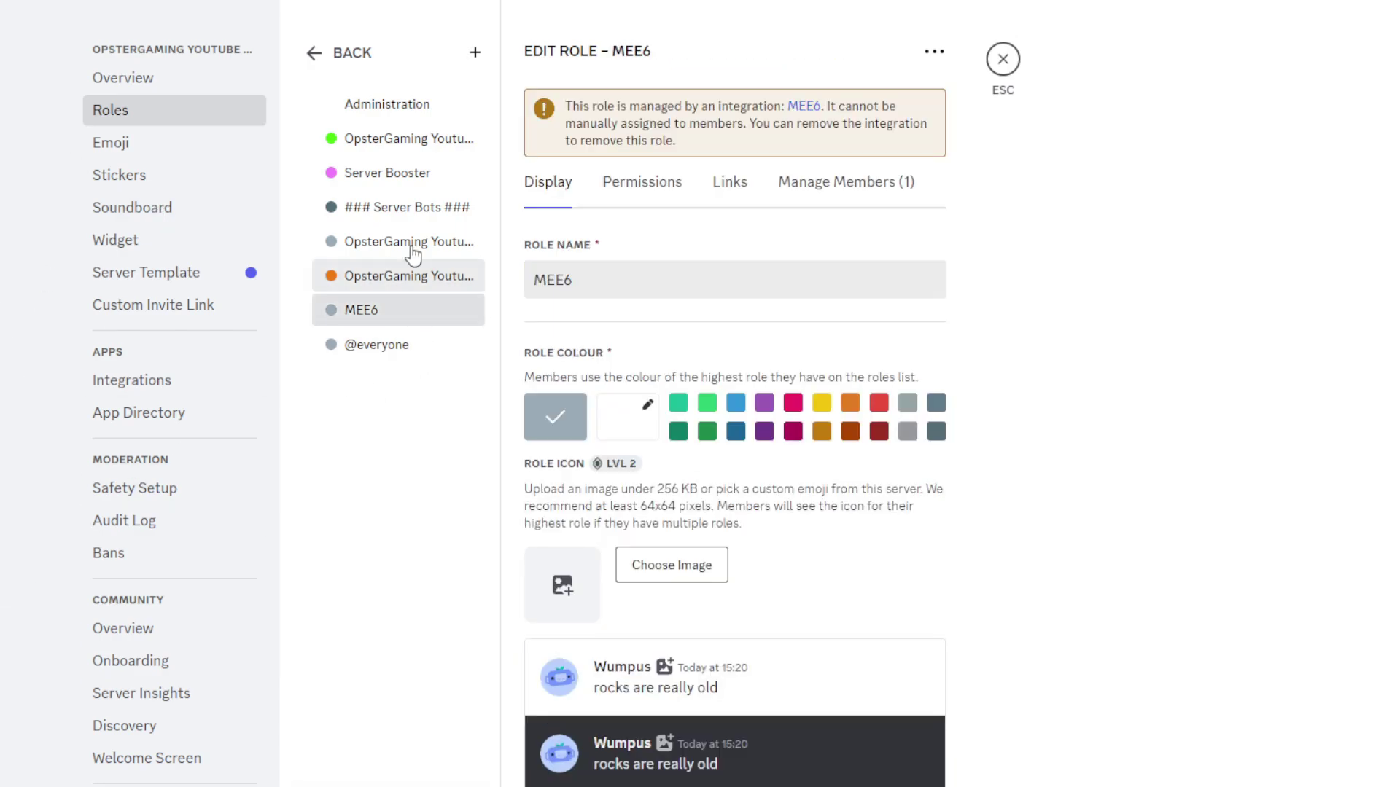
left_click(390, 168)
Create another role named "### Miscellaneous ###" with corrected spelling and give it the dark slate-grey preset colour.
left_click(473, 54)
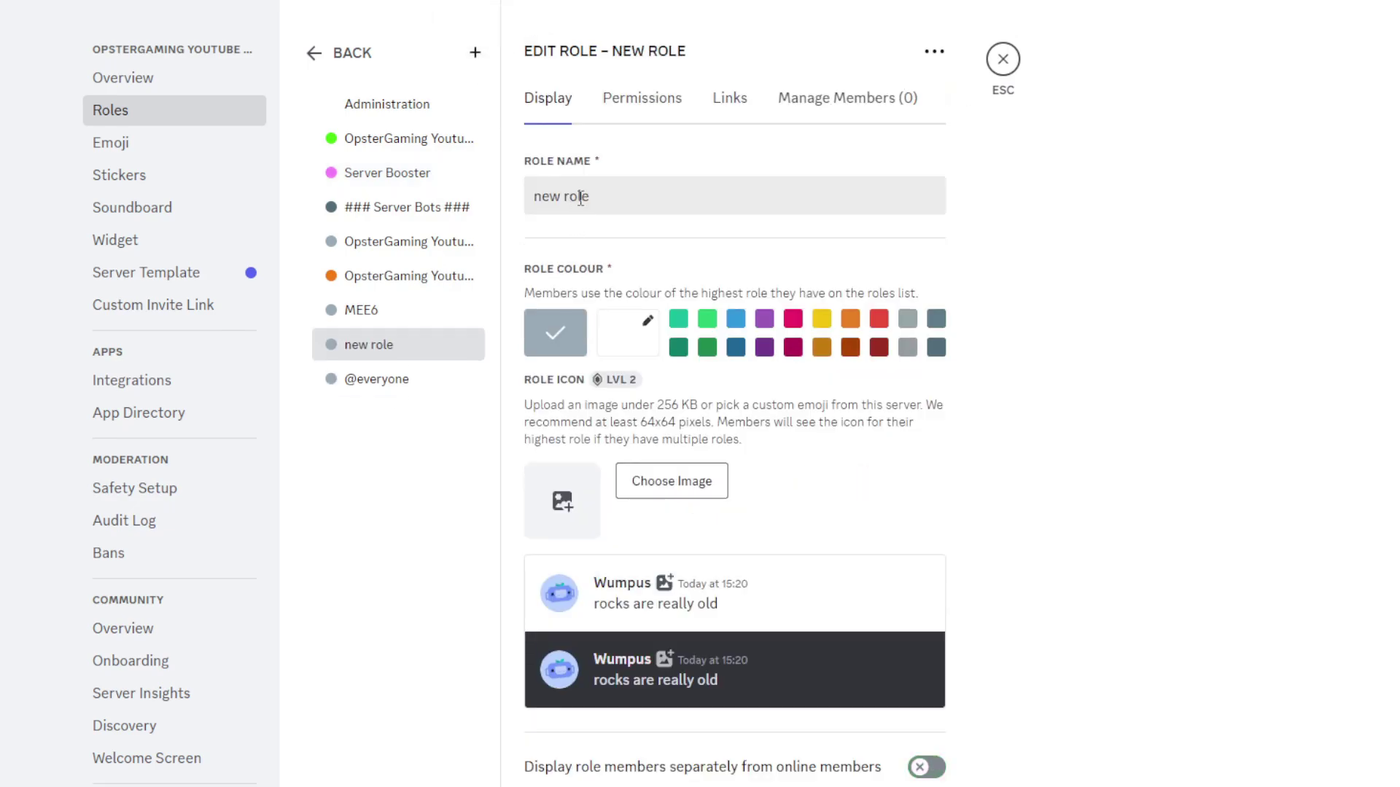
key("ctrl+shift+Left")
key("ctrl+shift+Left")
type("### Miscel")
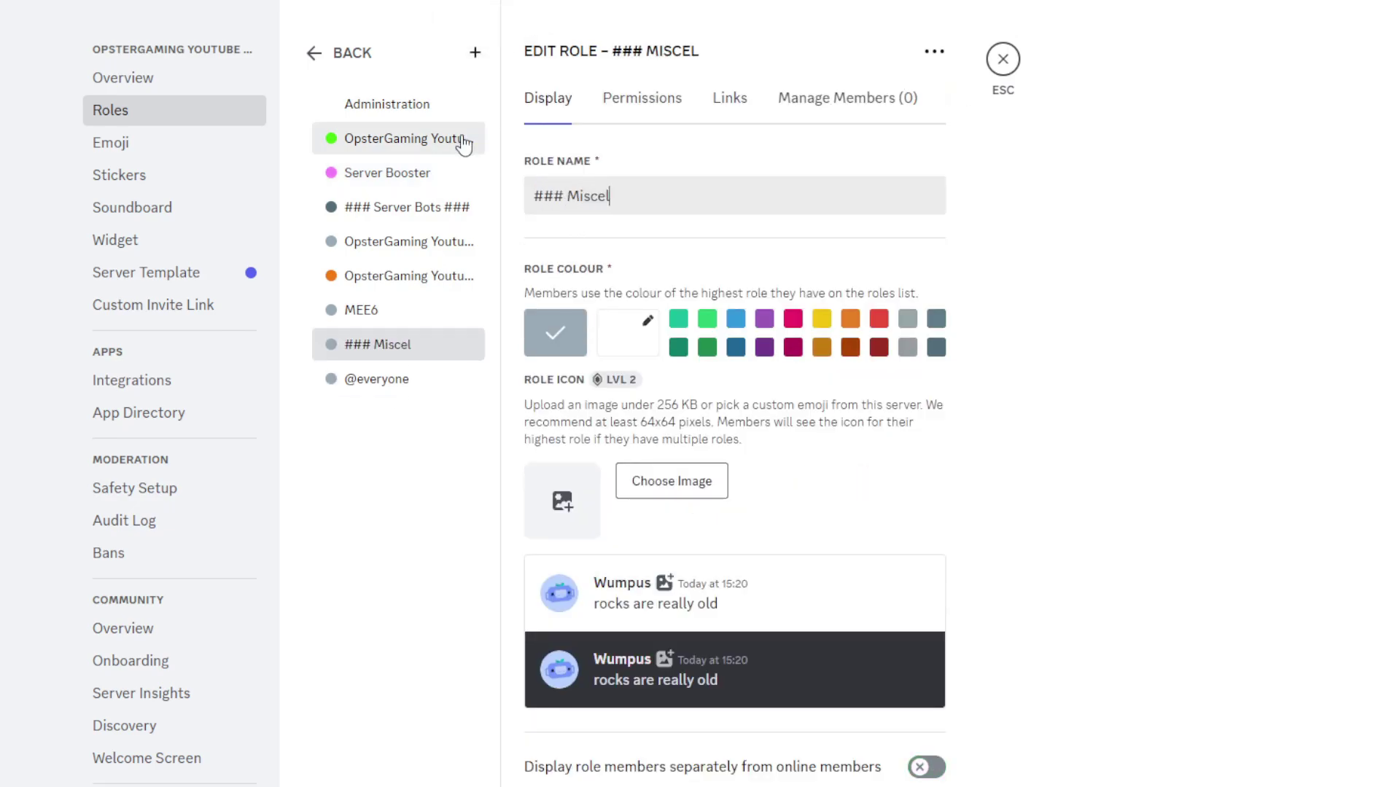
type("anous ###")
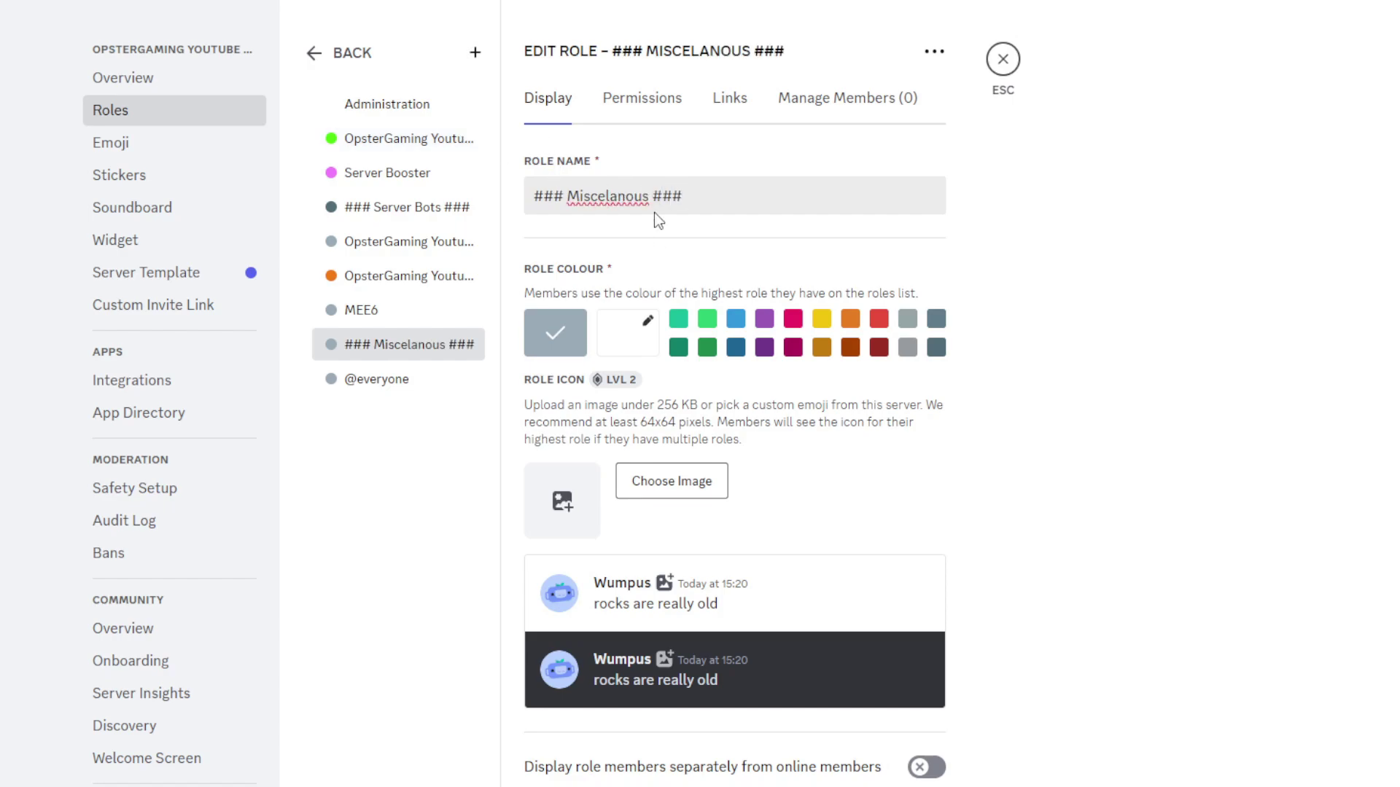
right_click(636, 202)
left_click(689, 250)
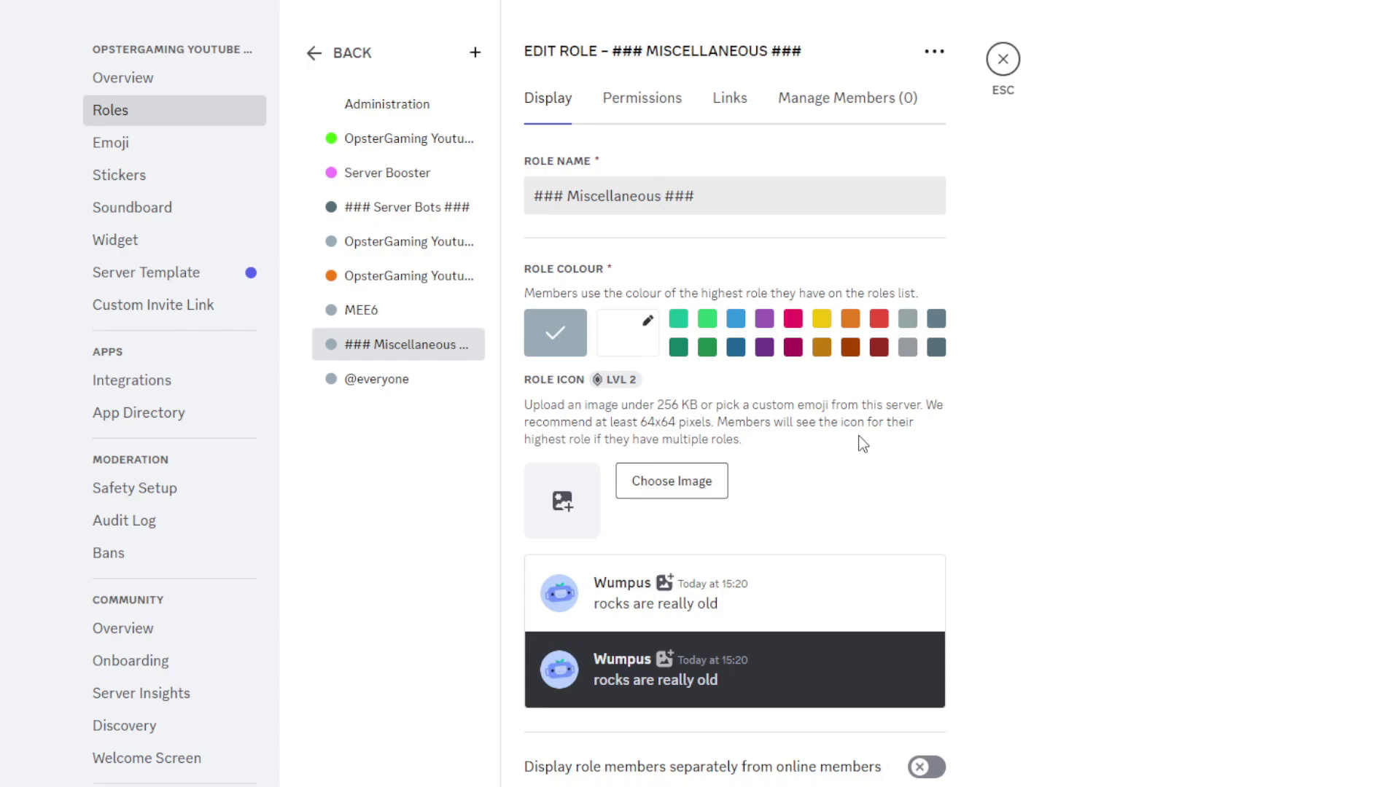
left_click(936, 349)
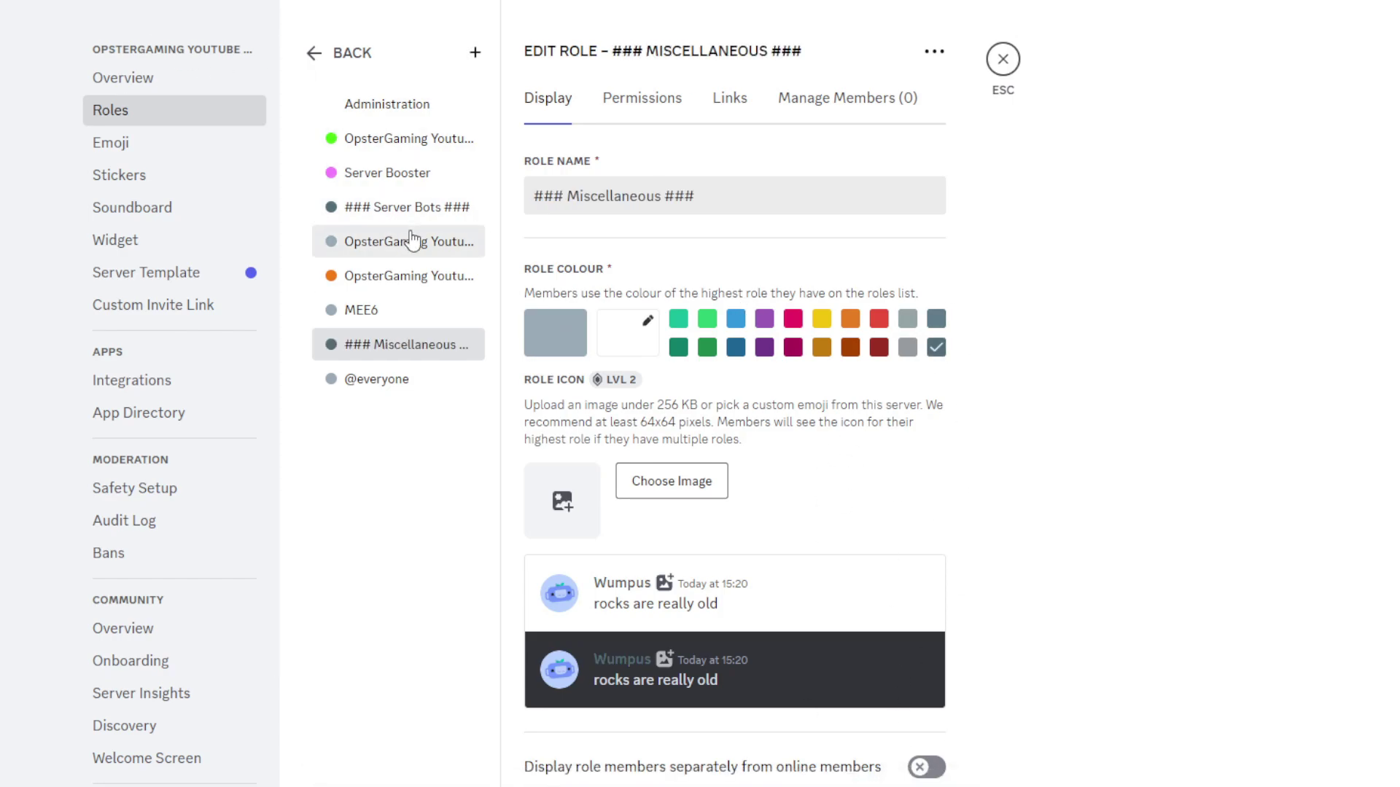
Place the ### Miscellaneous ### role between the green OpsterGaming Youtube role and Server Booster.
left_click_drag(397, 344, 401, 209)
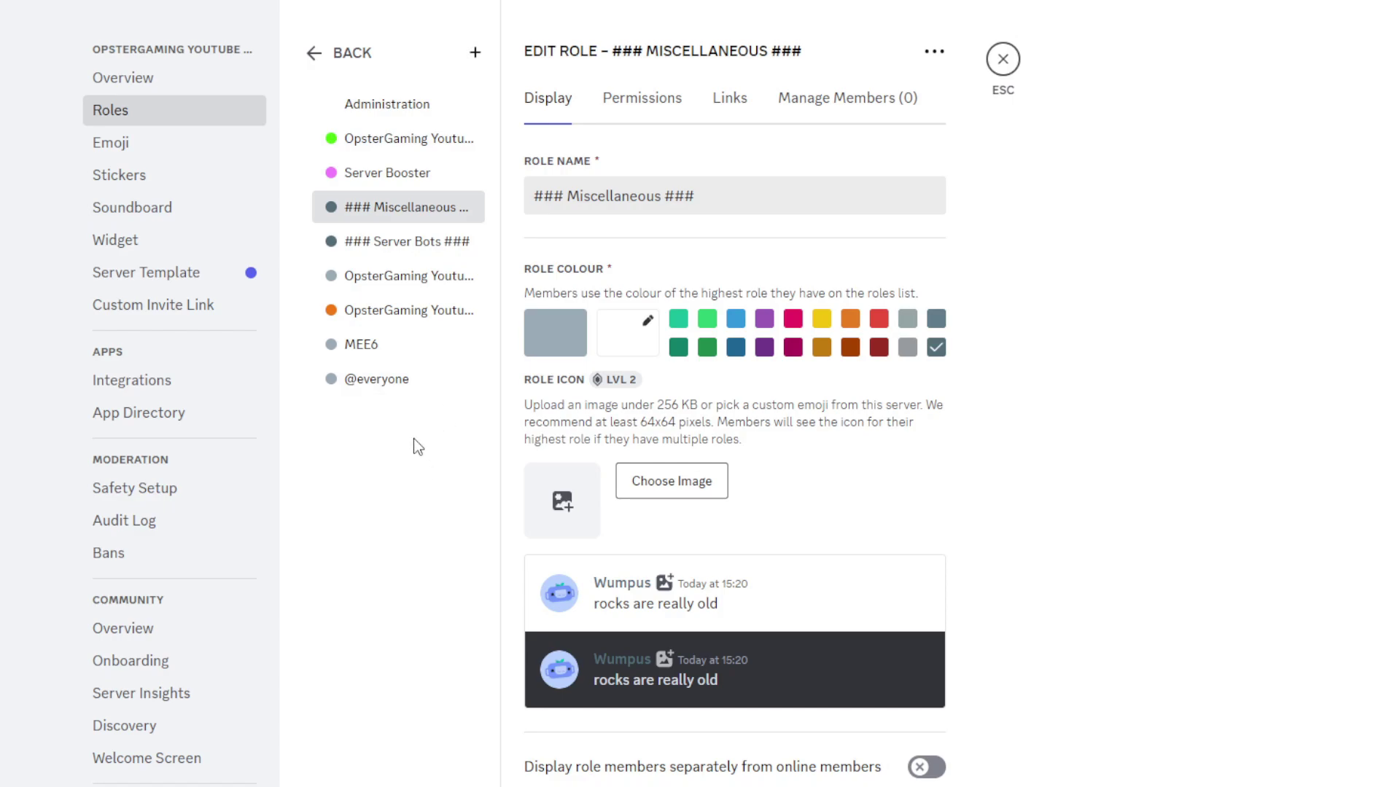
left_click_drag(429, 176, 425, 213)
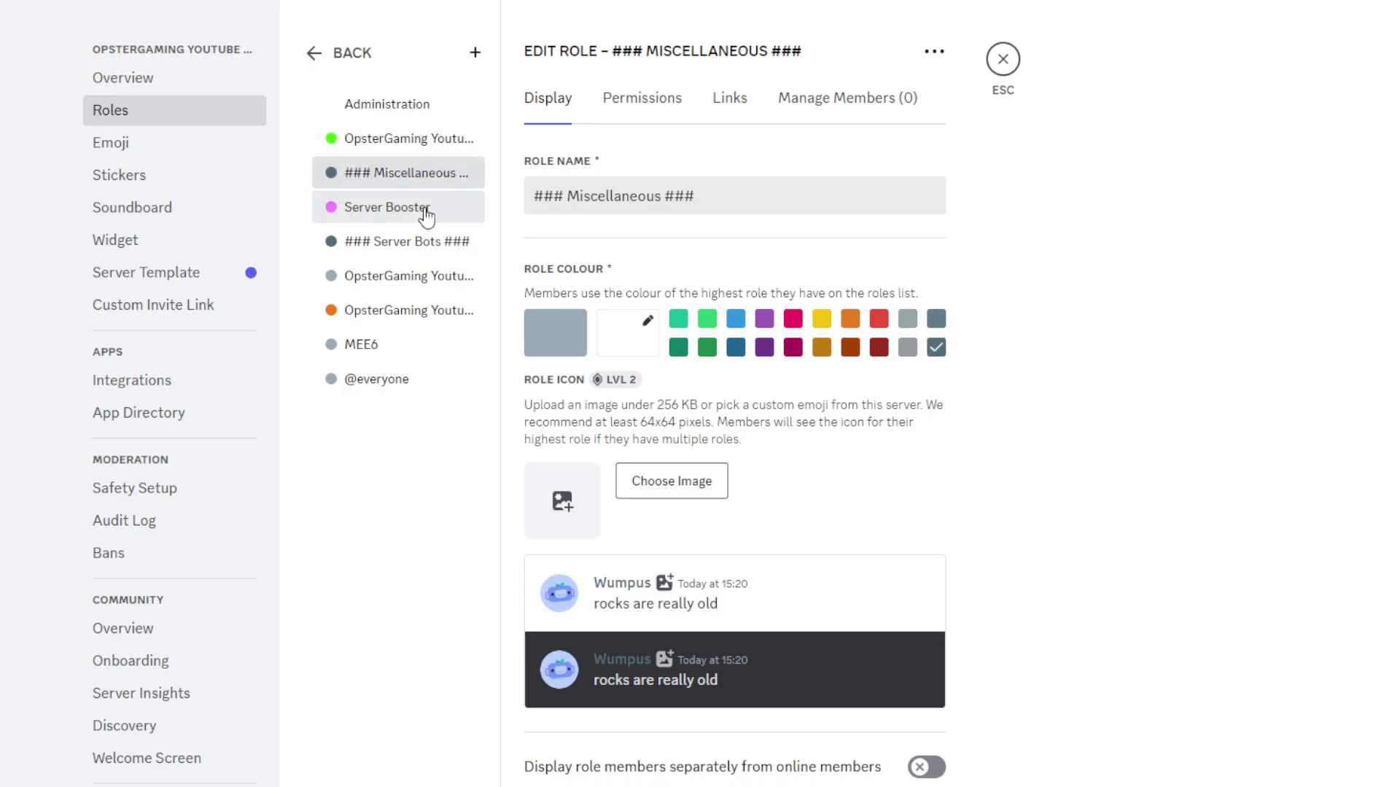
Set the OpsterGaming Youtube Bot, OpsterGaming Youtube Bot 2 and MEE6 roles to the light grey preset colour.
left_click(403, 314)
left_click(401, 281)
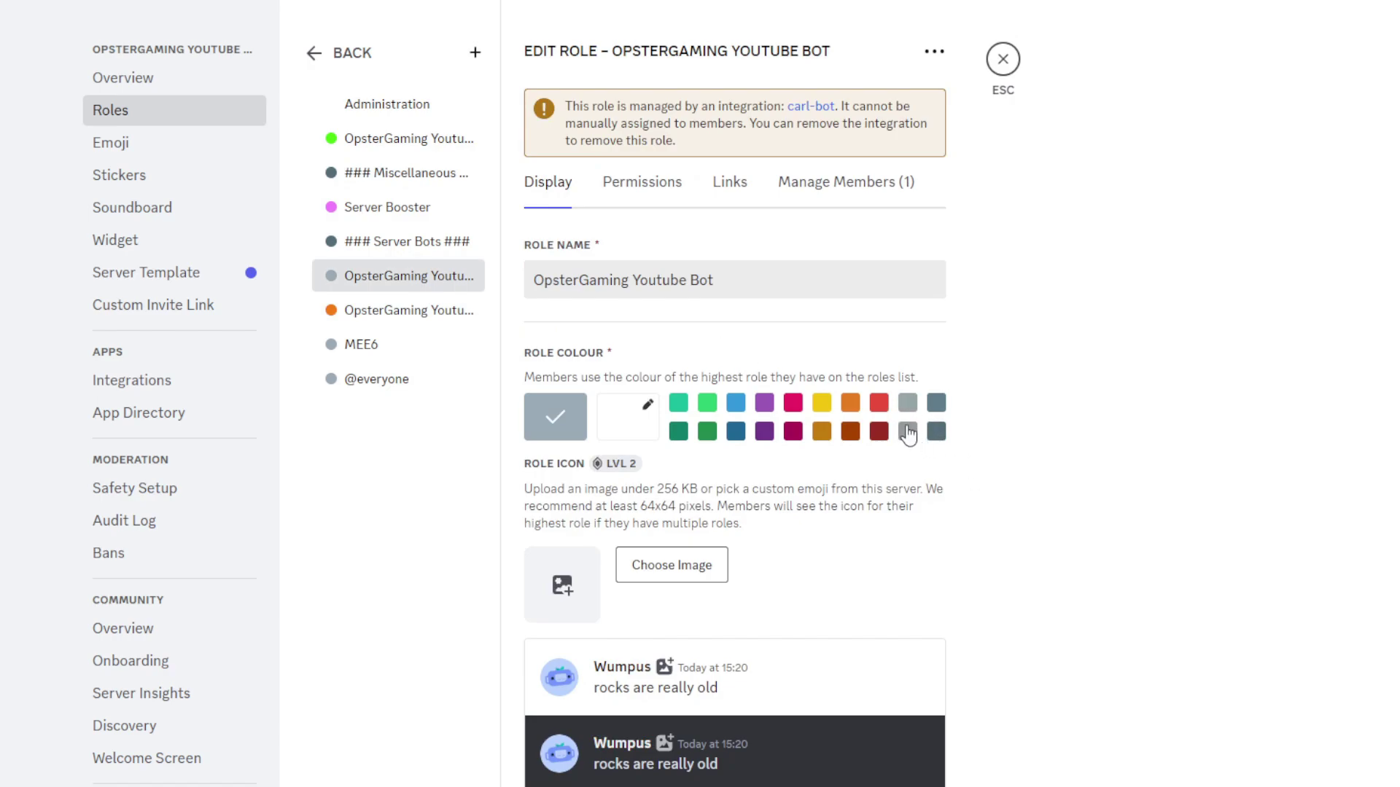
left_click(908, 403)
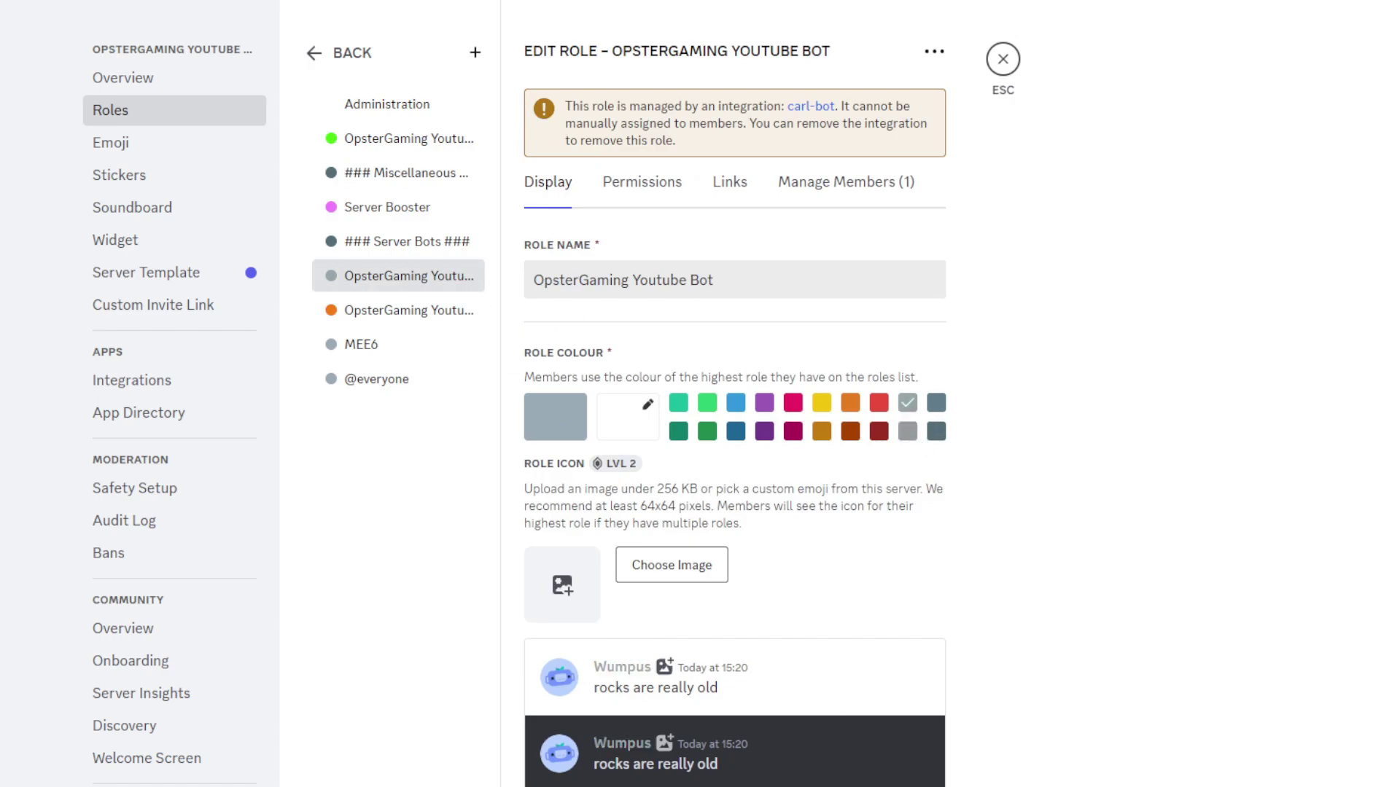
left_click(414, 319)
left_click(909, 325)
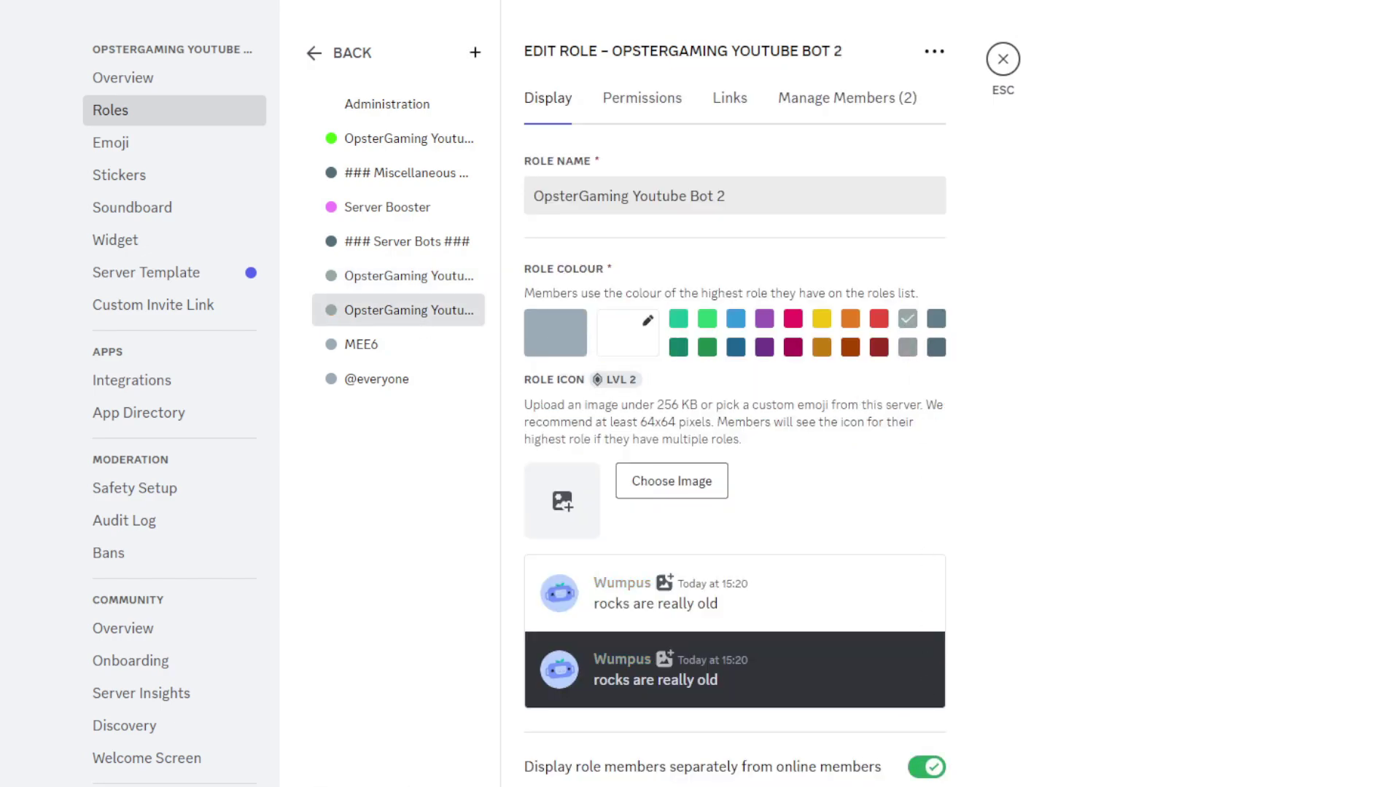
left_click(375, 343)
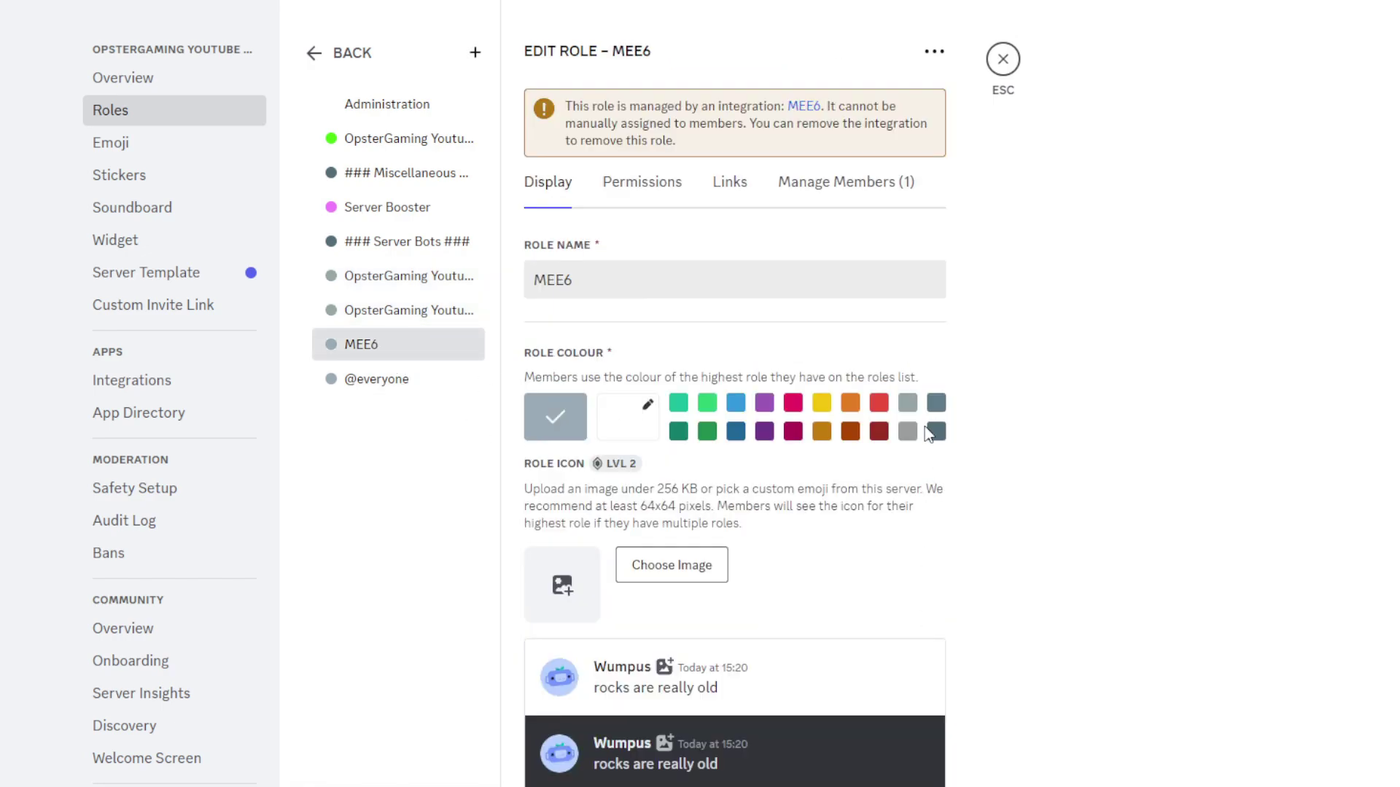
left_click(909, 405)
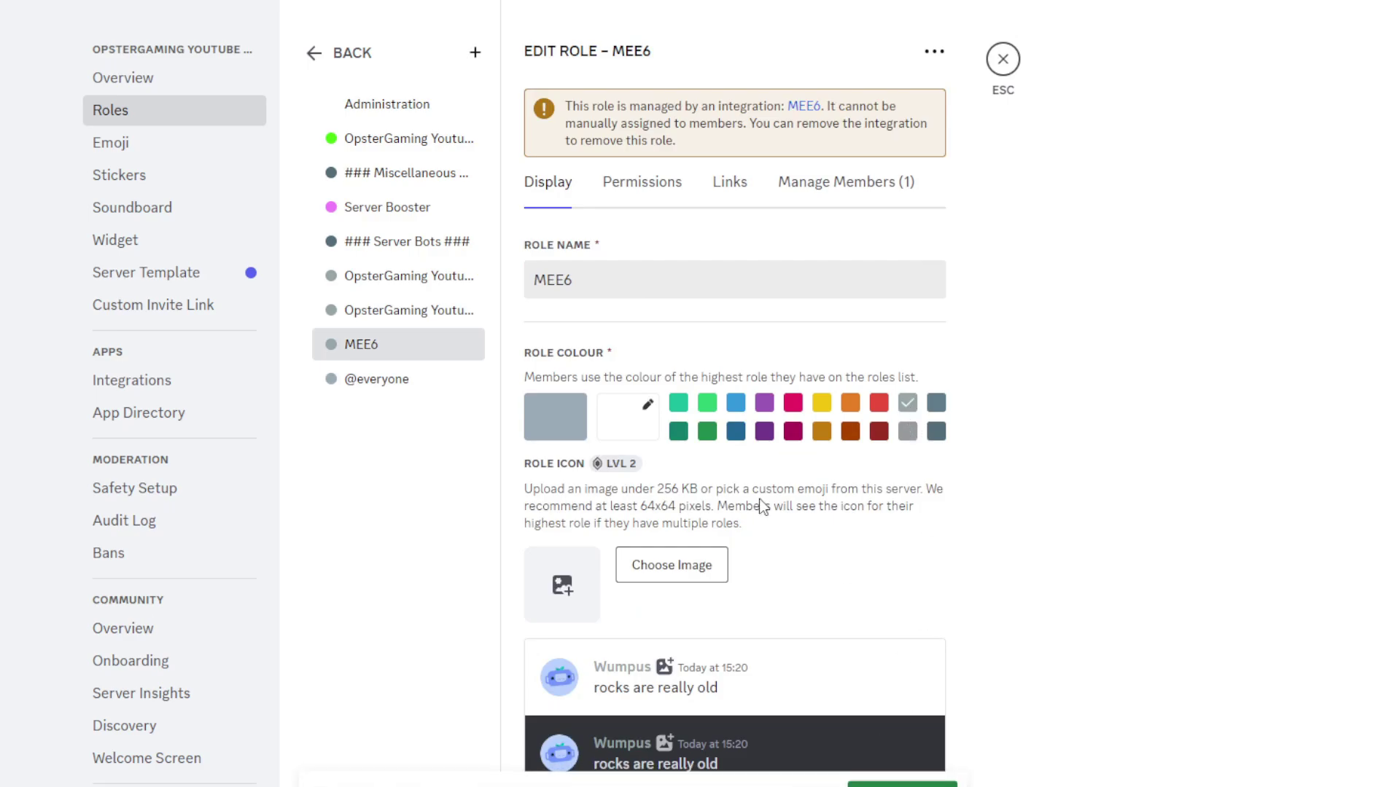
left_click(385, 308)
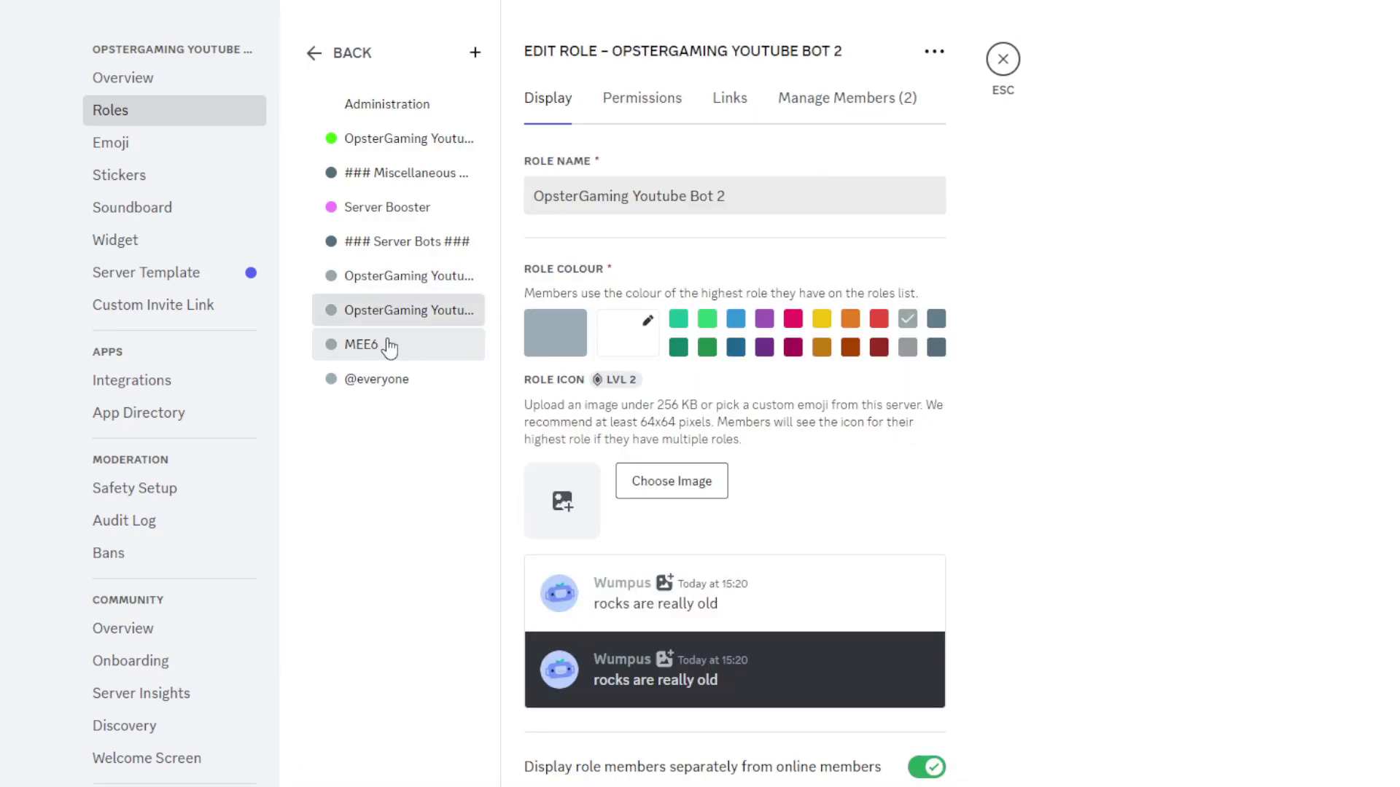
left_click(396, 386)
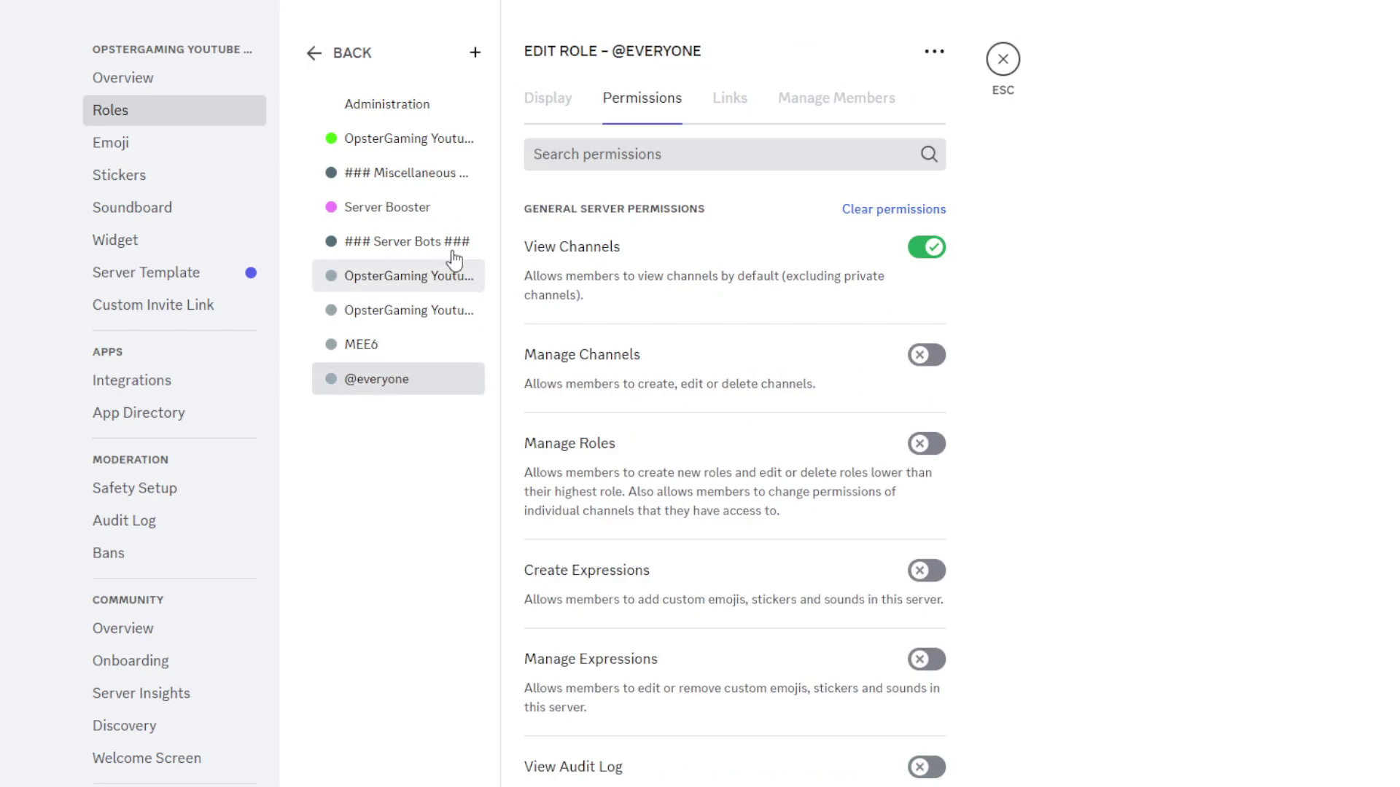
left_click(374, 184)
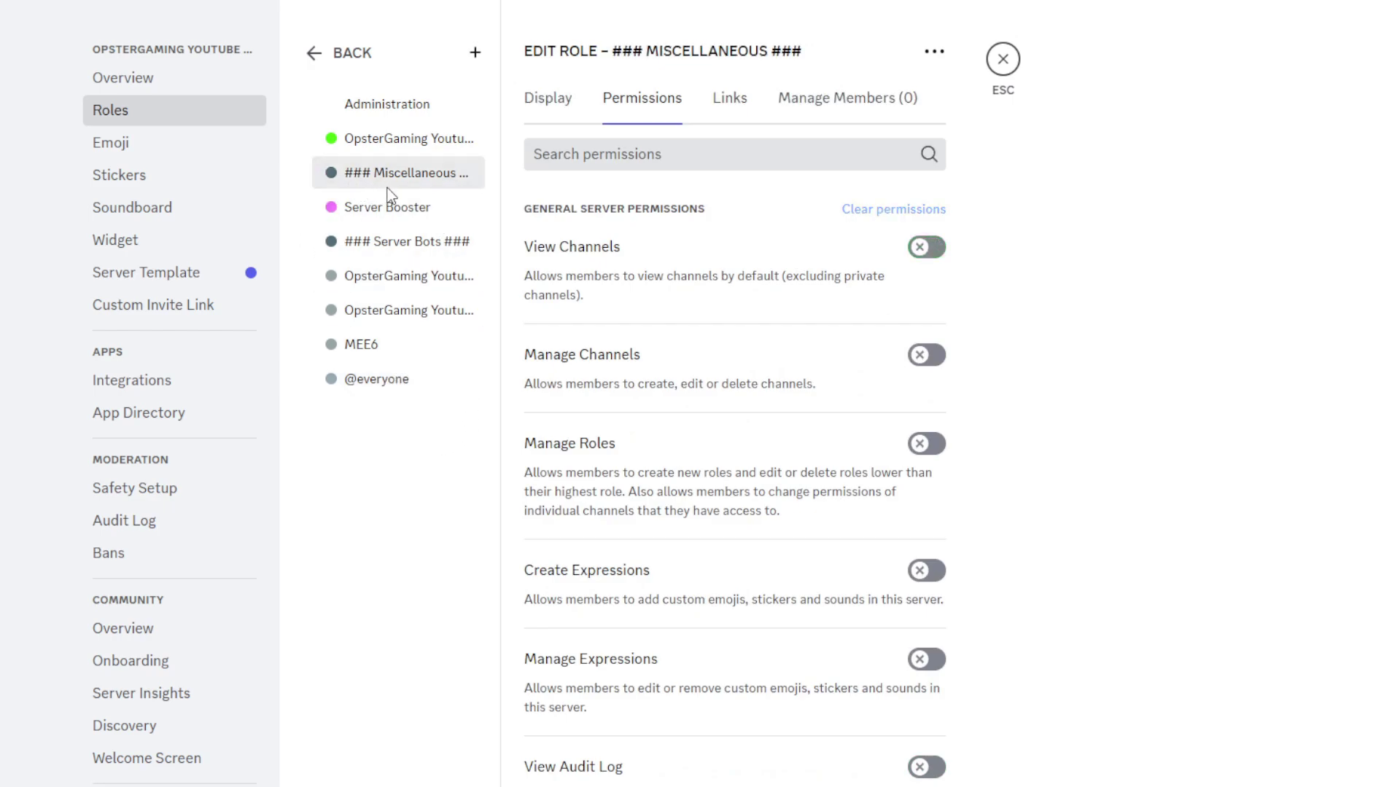
left_click(394, 146)
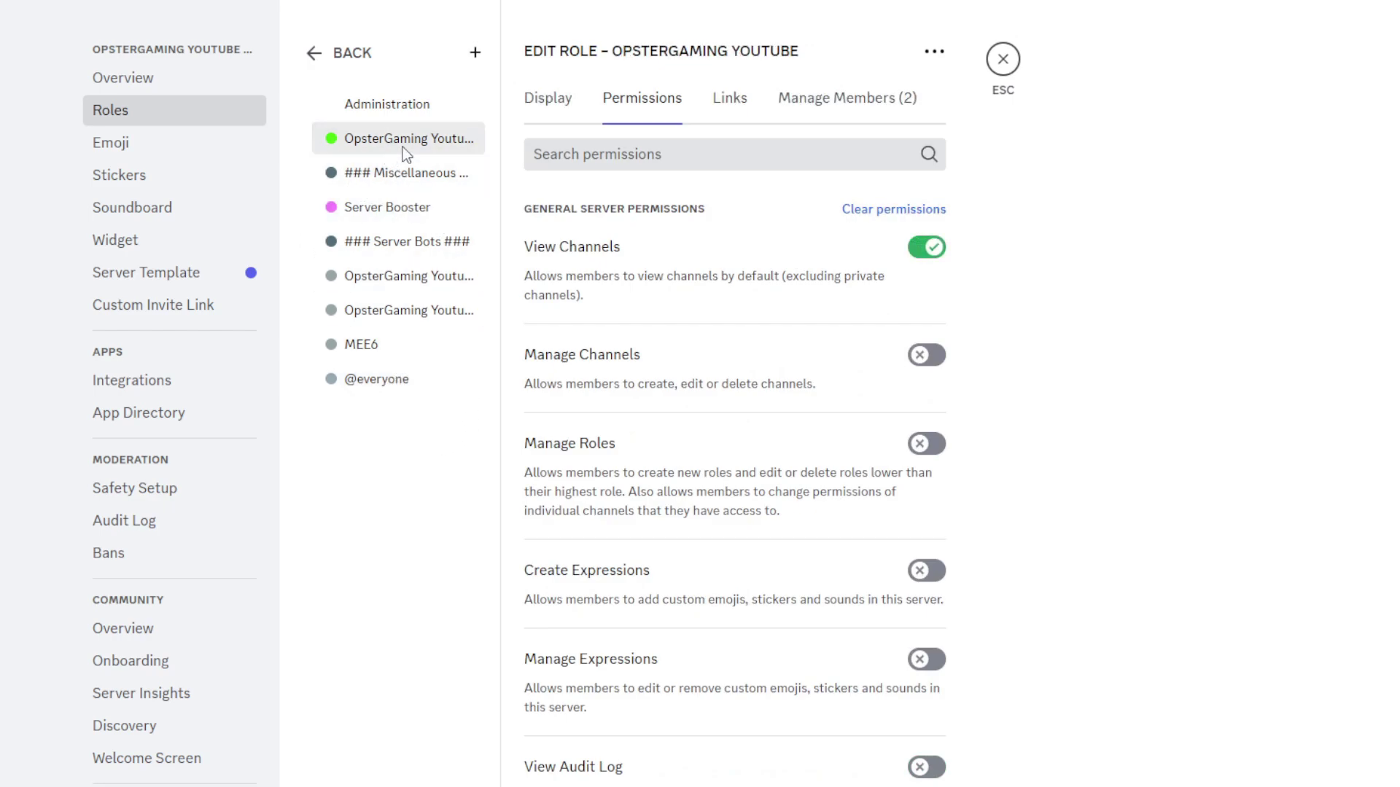
left_click(838, 97)
left_click(543, 102)
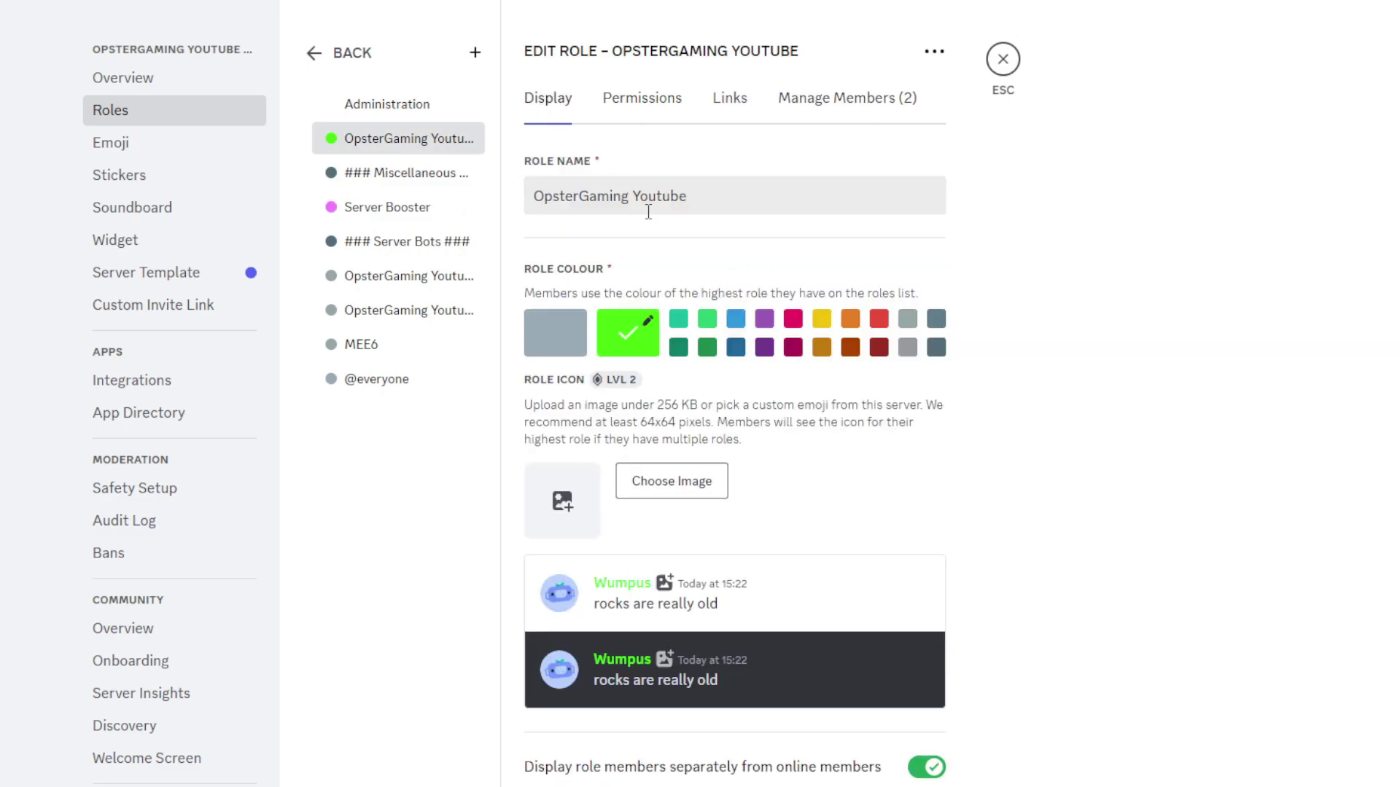
triple_click(724, 197)
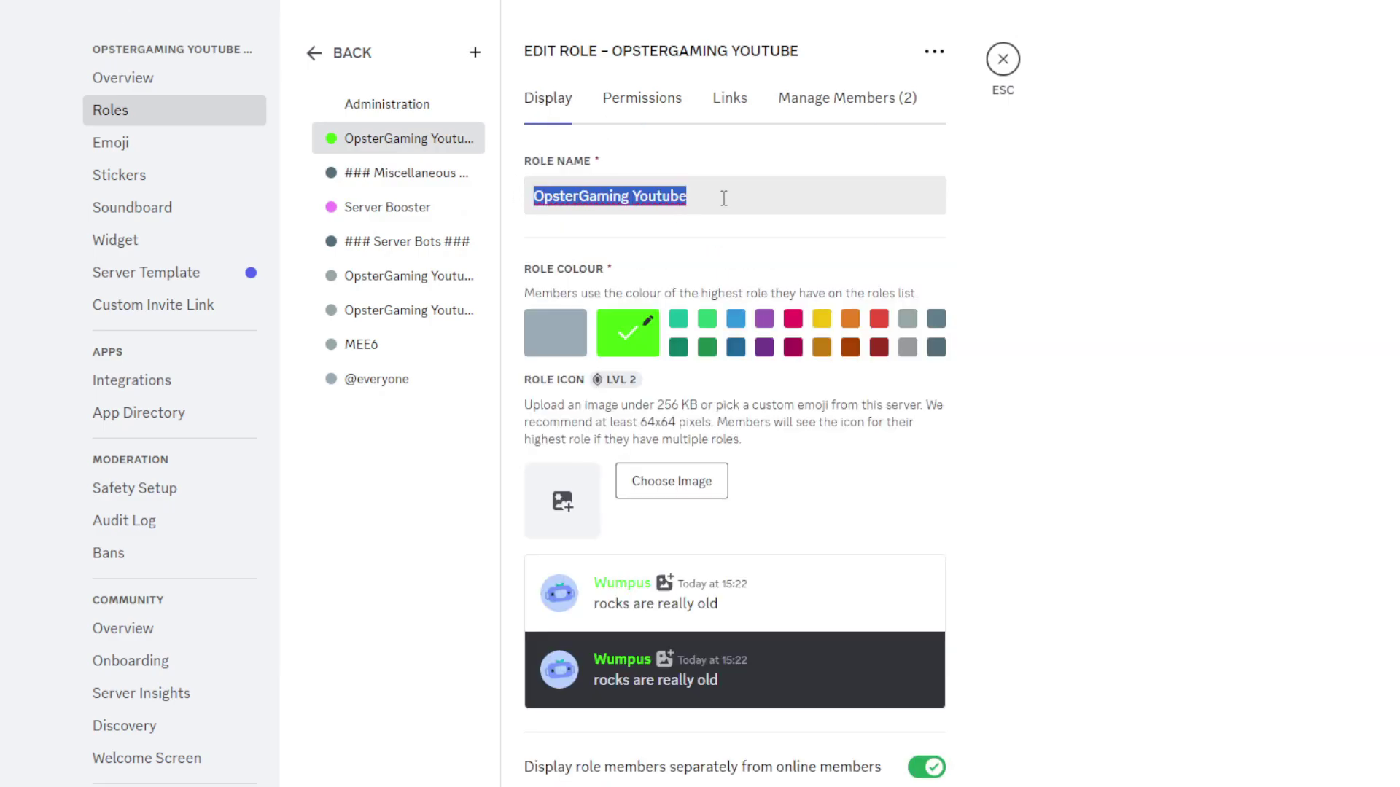
left_click(724, 198)
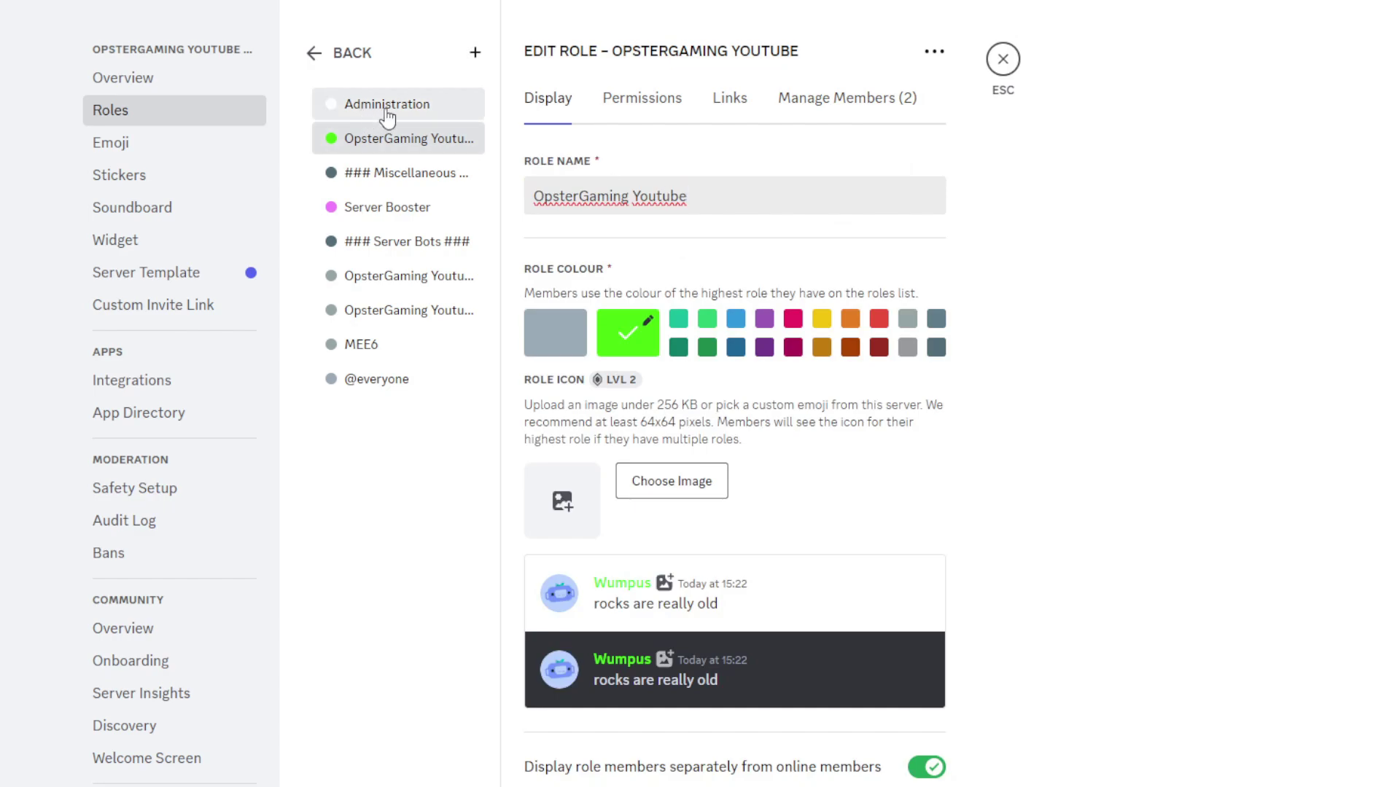
Create a role named "### Moderation ###" and give it the dark slate-grey preset colour.
left_click(475, 53)
triple_click(591, 198)
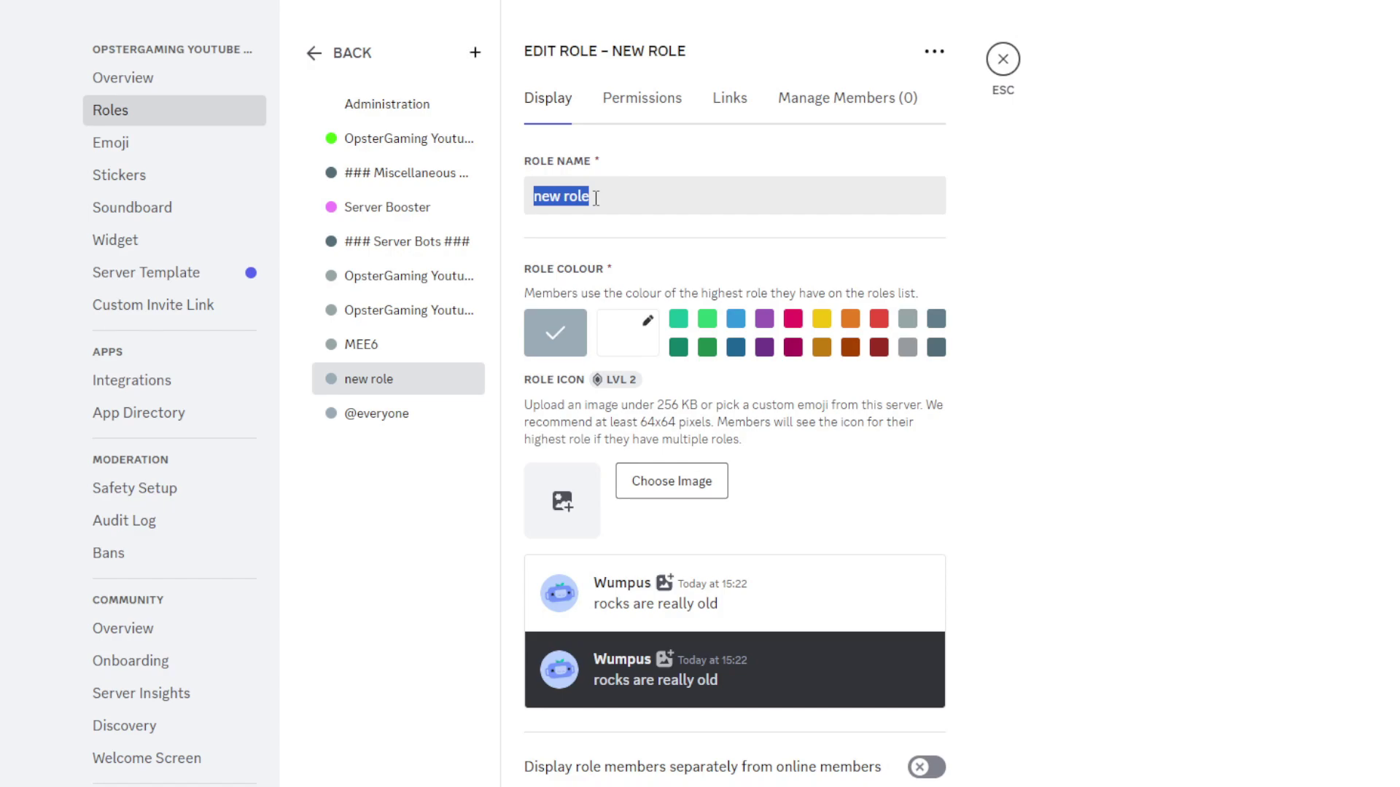
type("A")
type("## ")
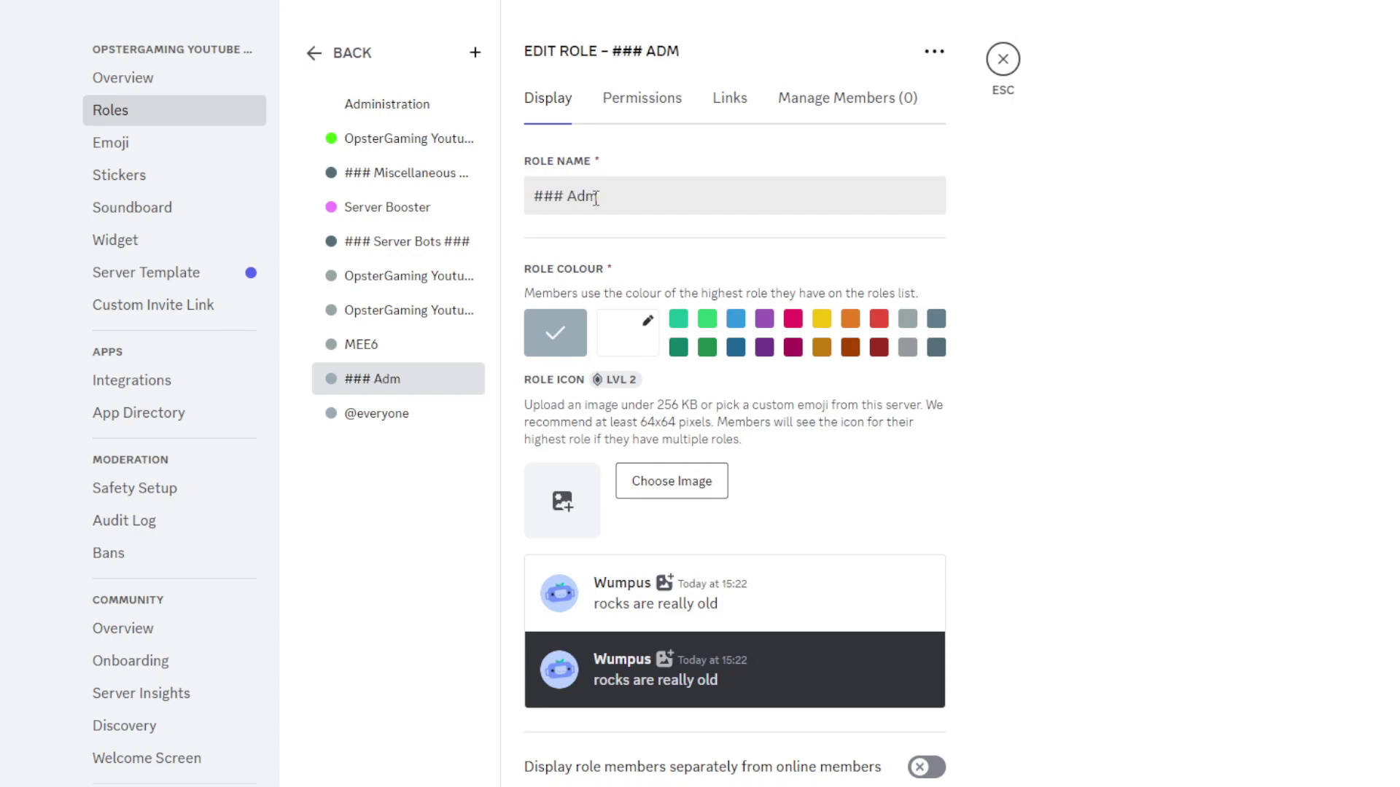
type("Moderation ###")
left_click(936, 348)
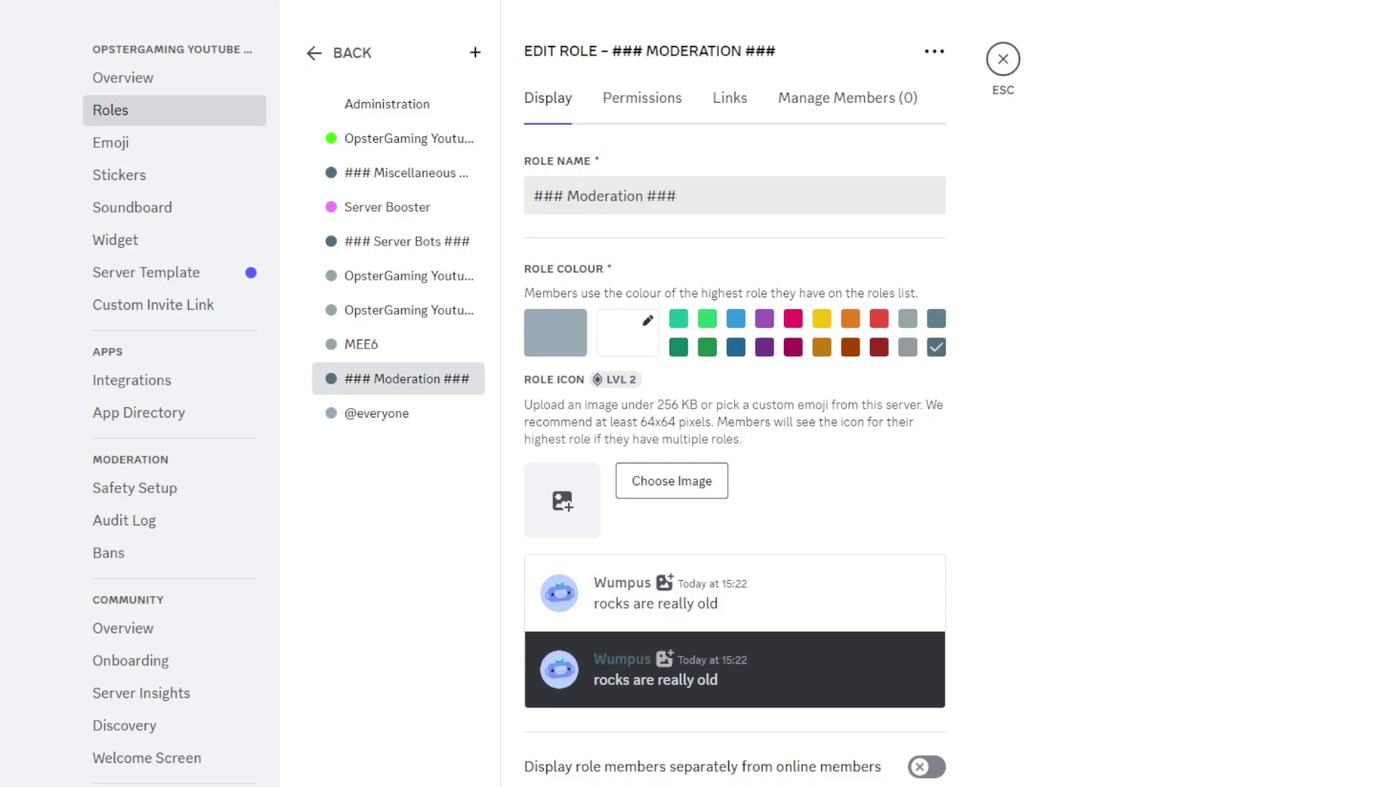
Move the ### Moderation ### role to first place in the role order and OpsterGaming Youtube above Administration.
left_click_drag(436, 381, 427, 99)
left_click_drag(392, 182, 387, 133)
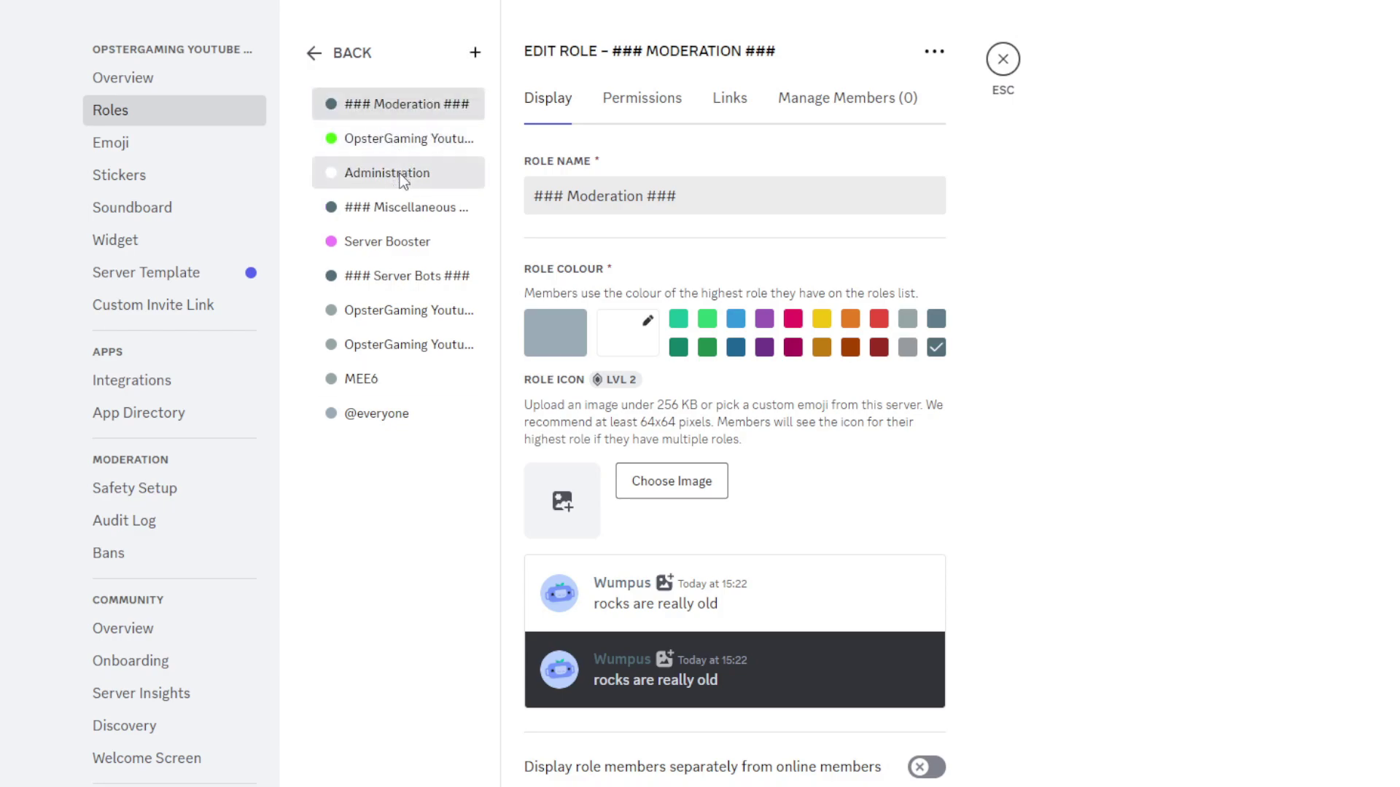
Change the OpsterGaming Youtube role to a custom bright red colour.
left_click(390, 173)
left_click(395, 138)
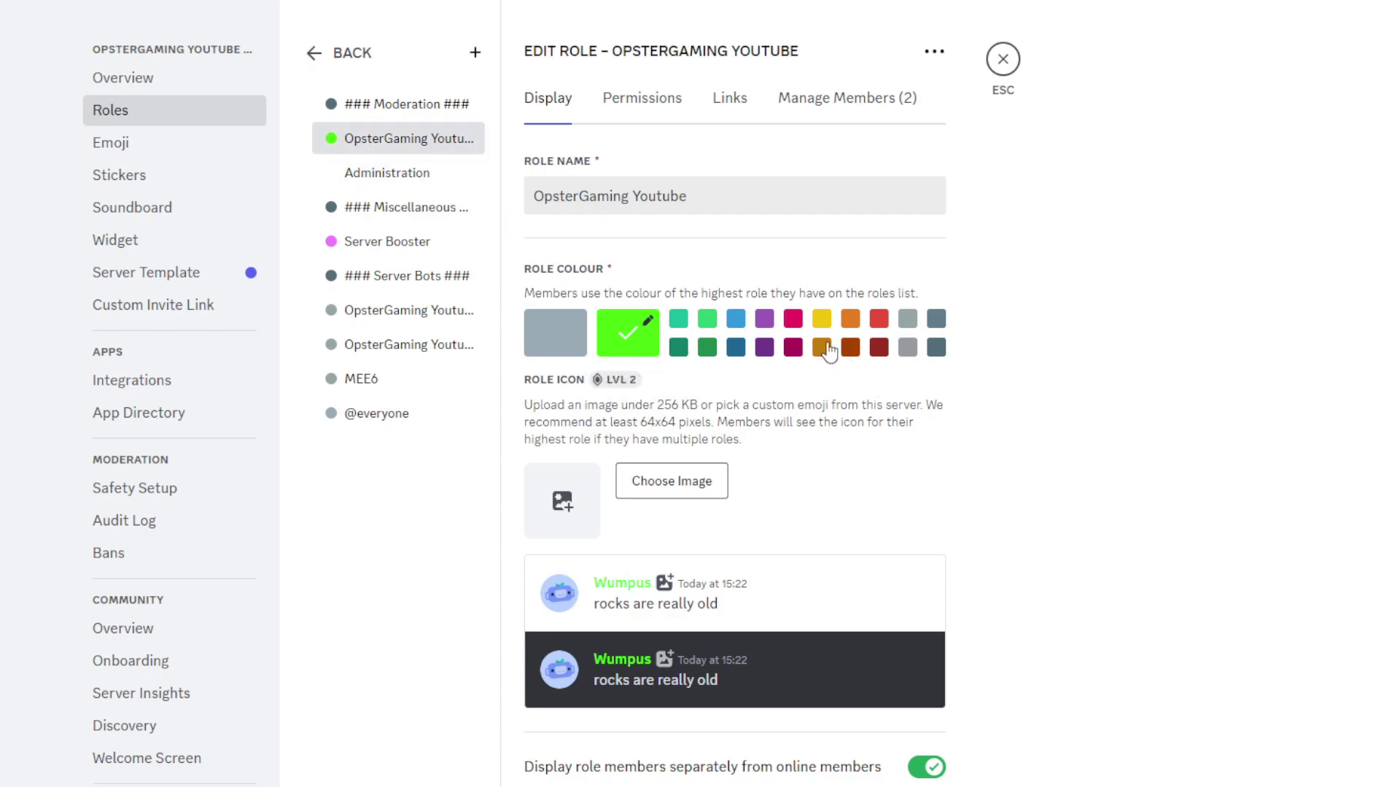
left_click(612, 342)
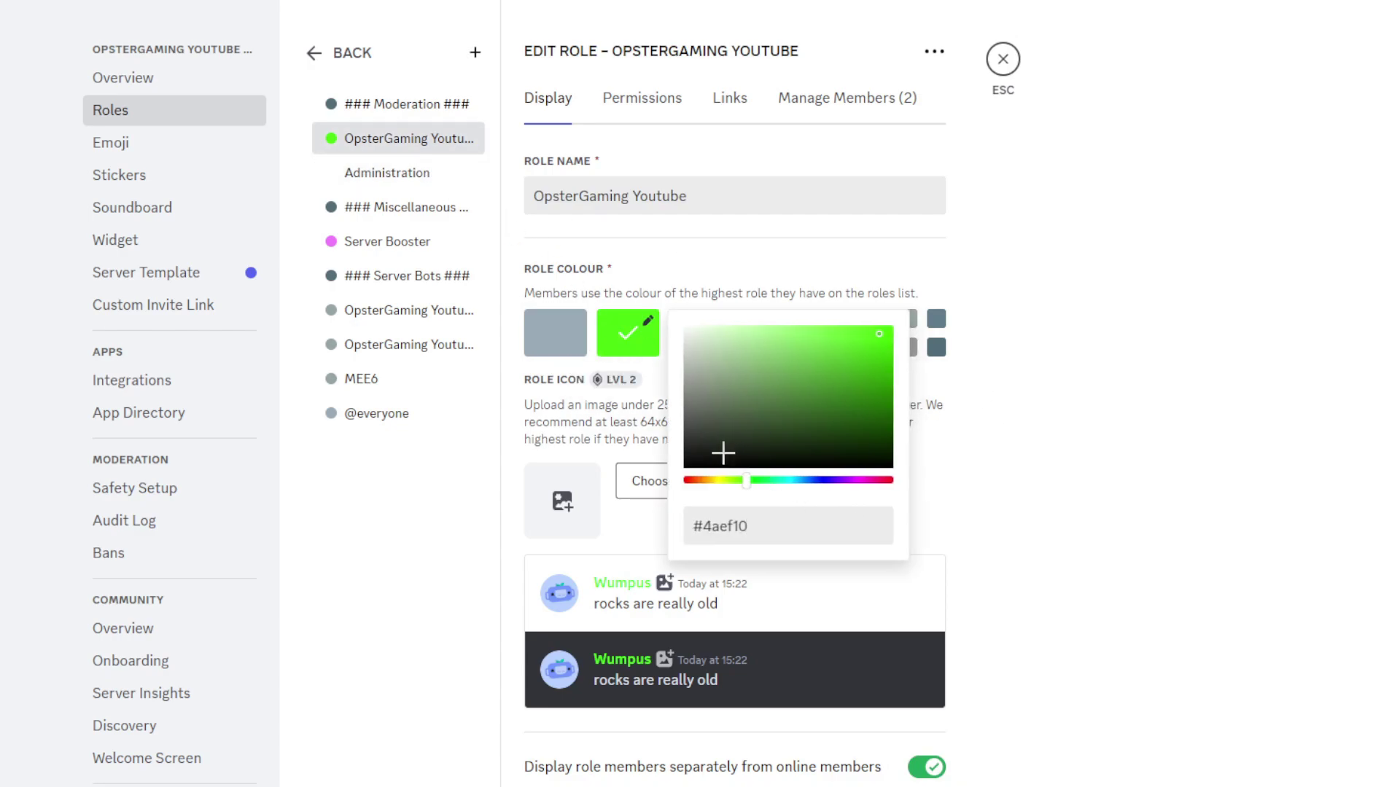
left_click_drag(703, 481, 686, 481)
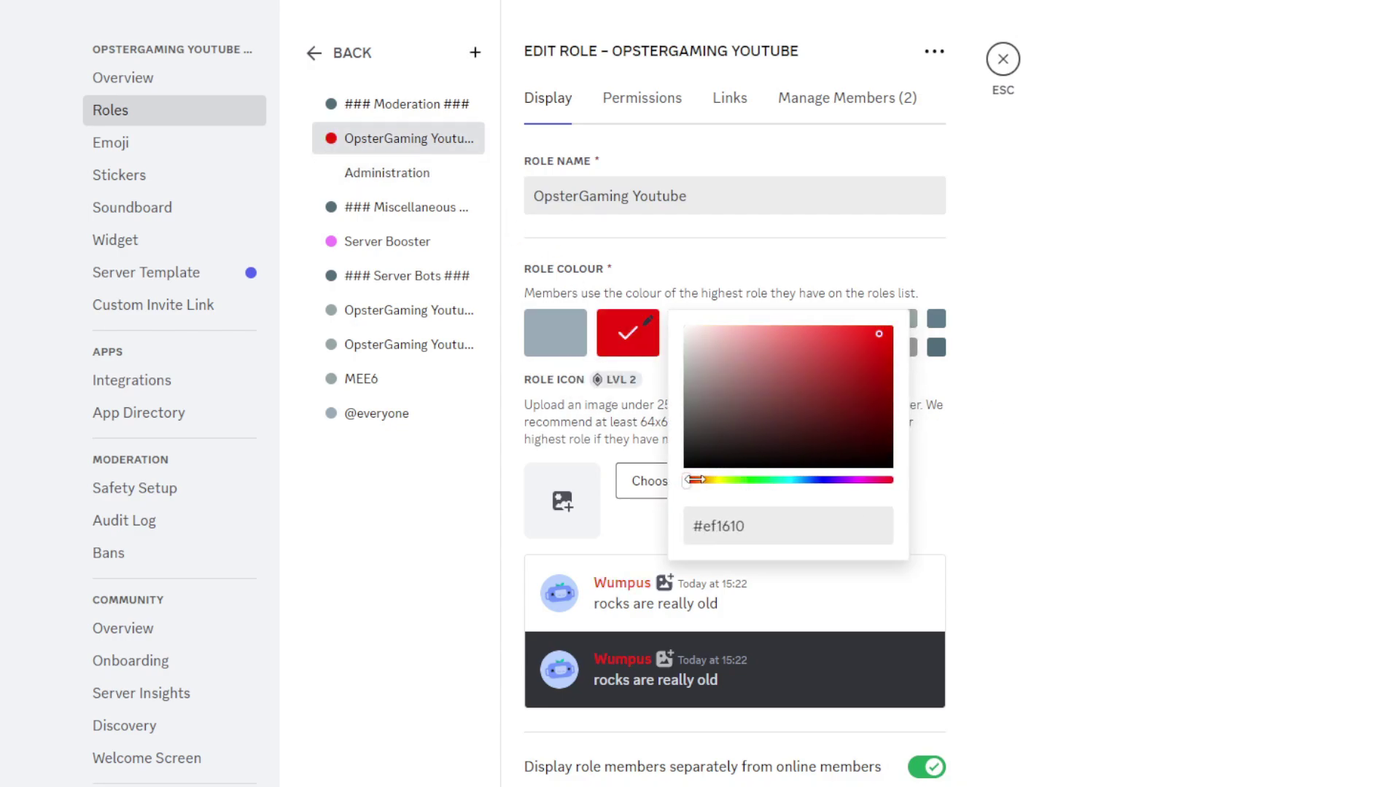
left_click_drag(878, 343, 911, 321)
key("Escape")
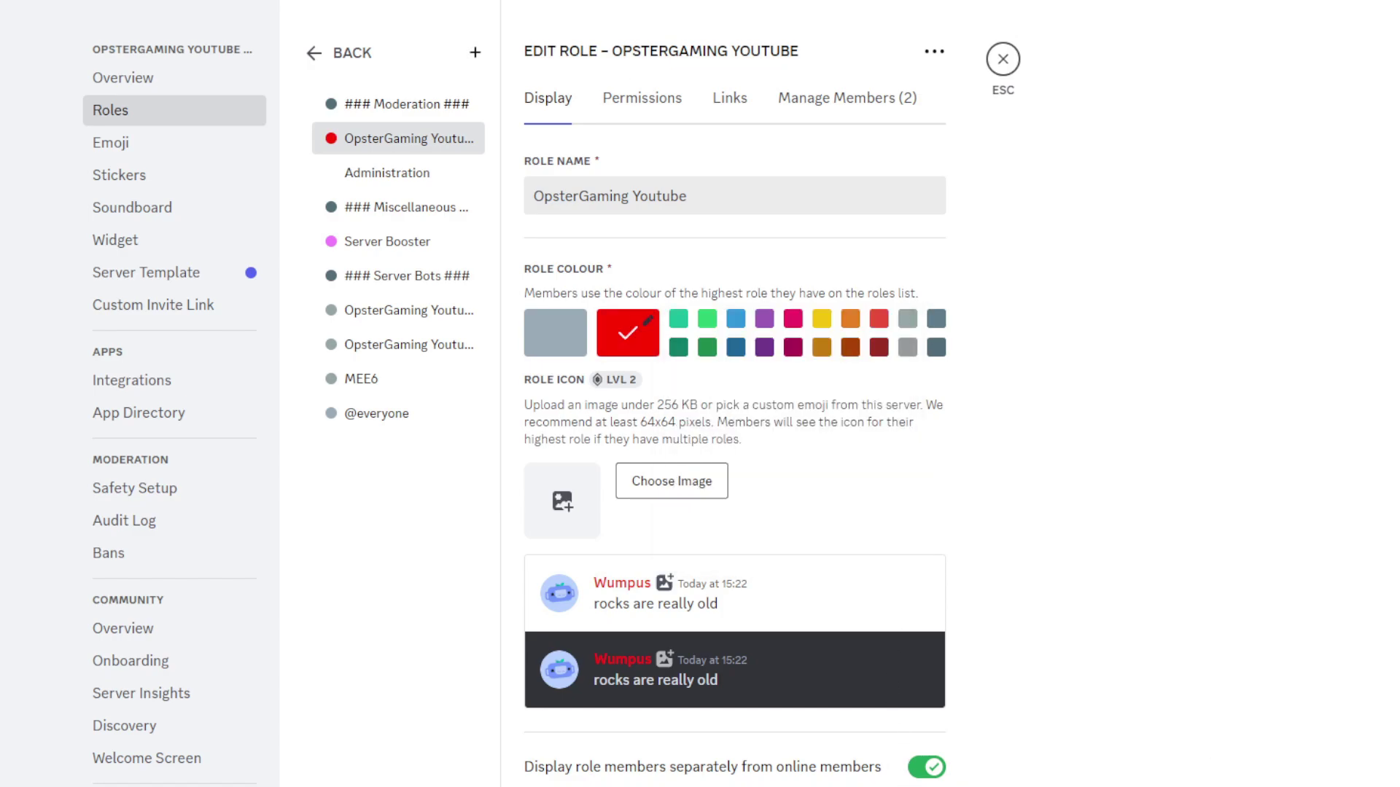
Change the Administration role to a custom bright yellow colour.
left_click(405, 181)
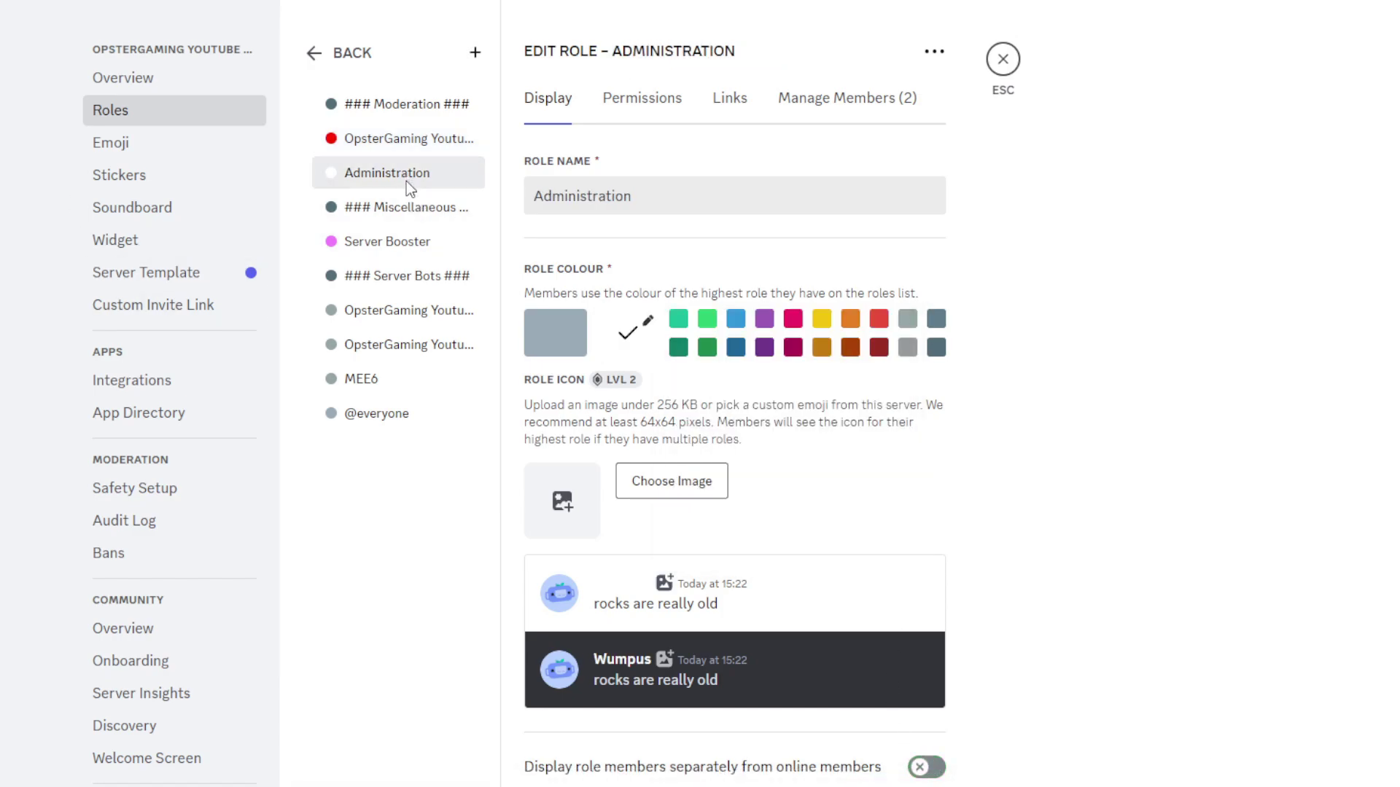
left_click(821, 320)
left_click(621, 339)
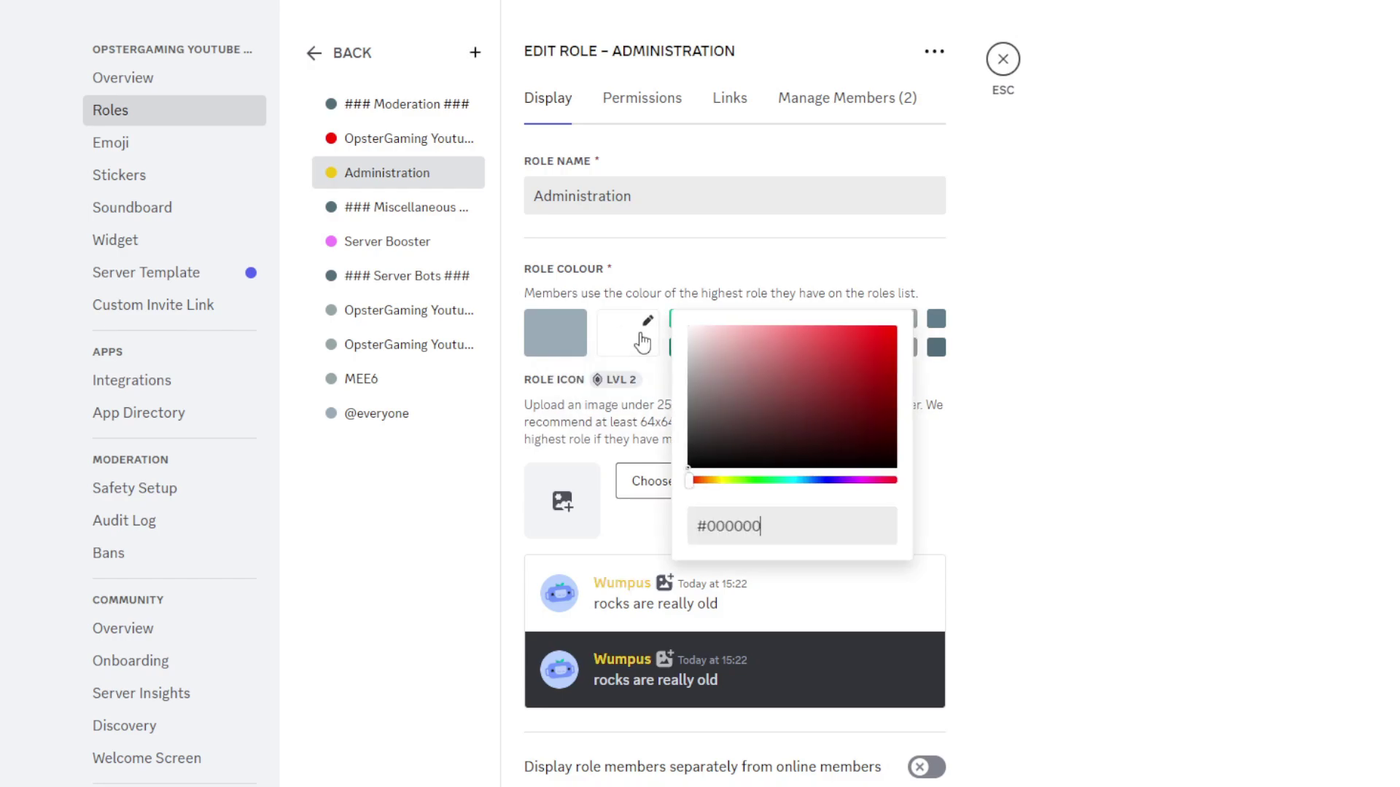
left_click_drag(708, 478, 717, 483)
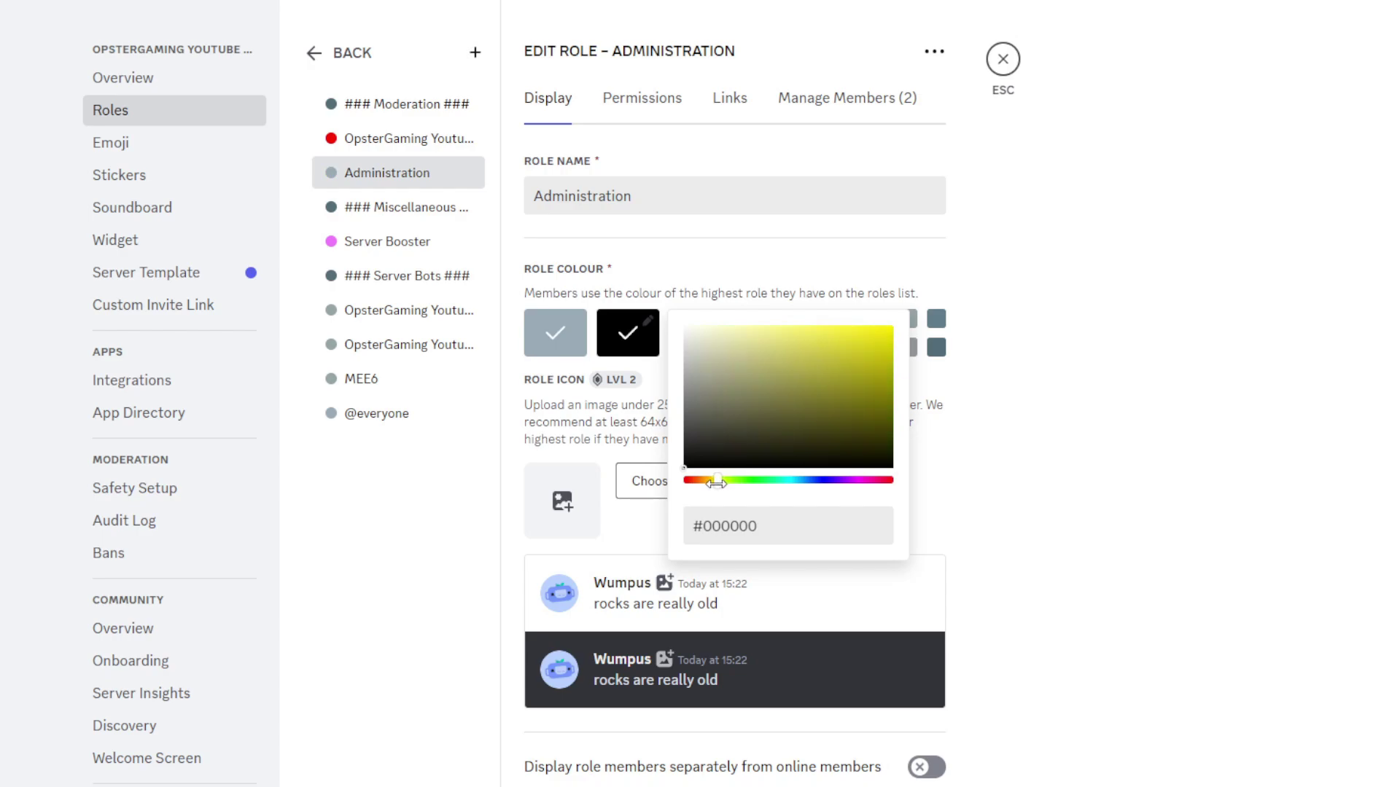
left_click_drag(832, 369, 866, 321)
key("Escape")
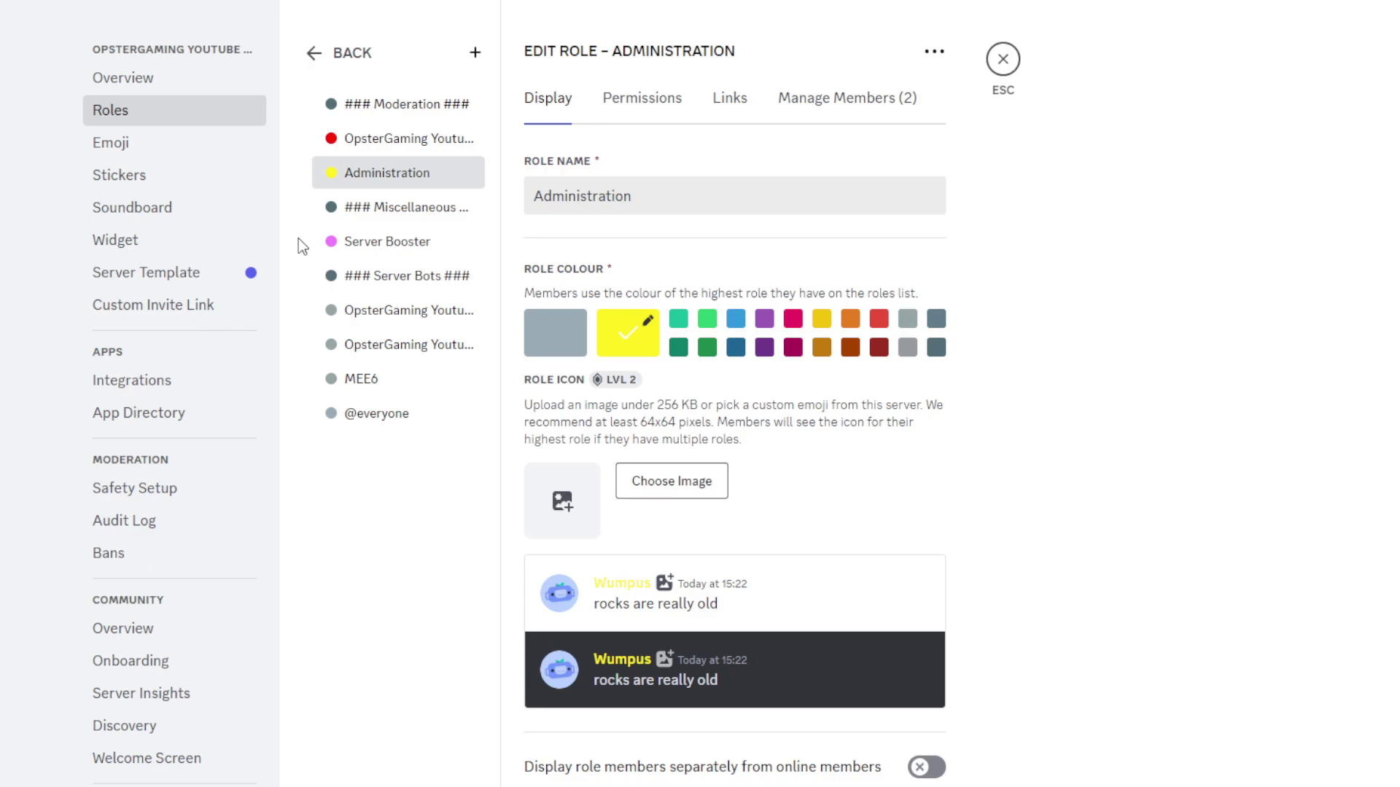
left_click(425, 140)
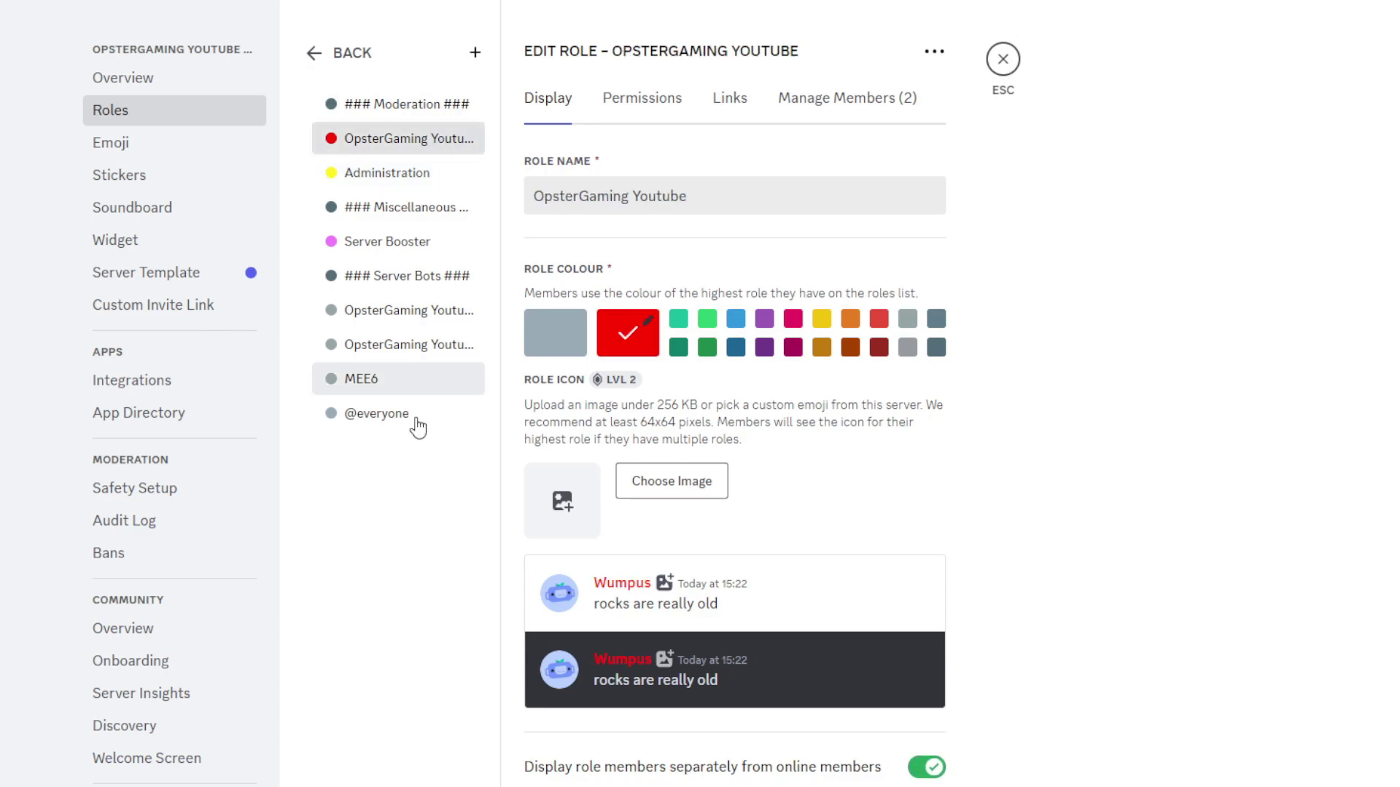
Create a role named "### Games ###" in the dark slate-grey preset colour and place it between Administration and ### Miscellaneous ###.
left_click(474, 55)
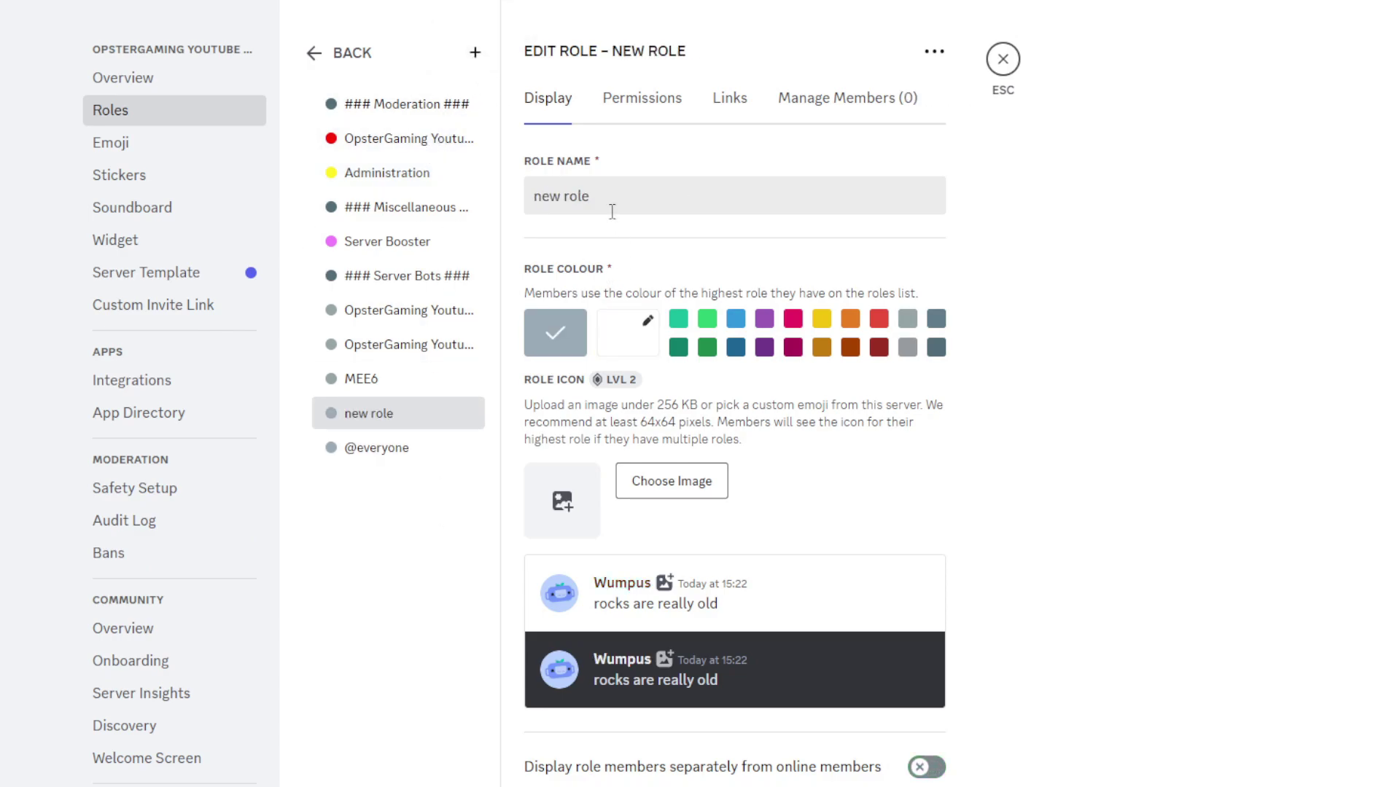
triple_click(604, 194)
key("BackSpace")
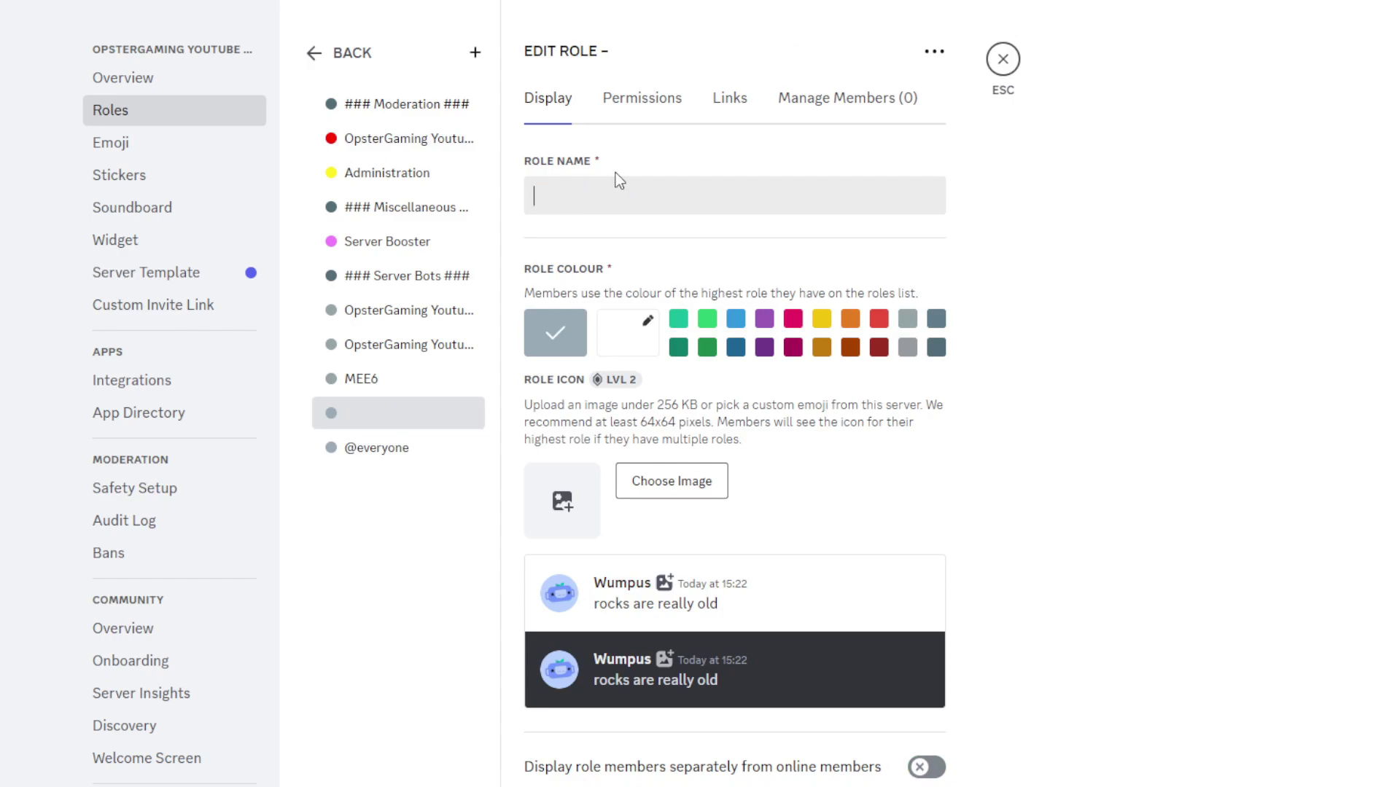
type("### Ga")
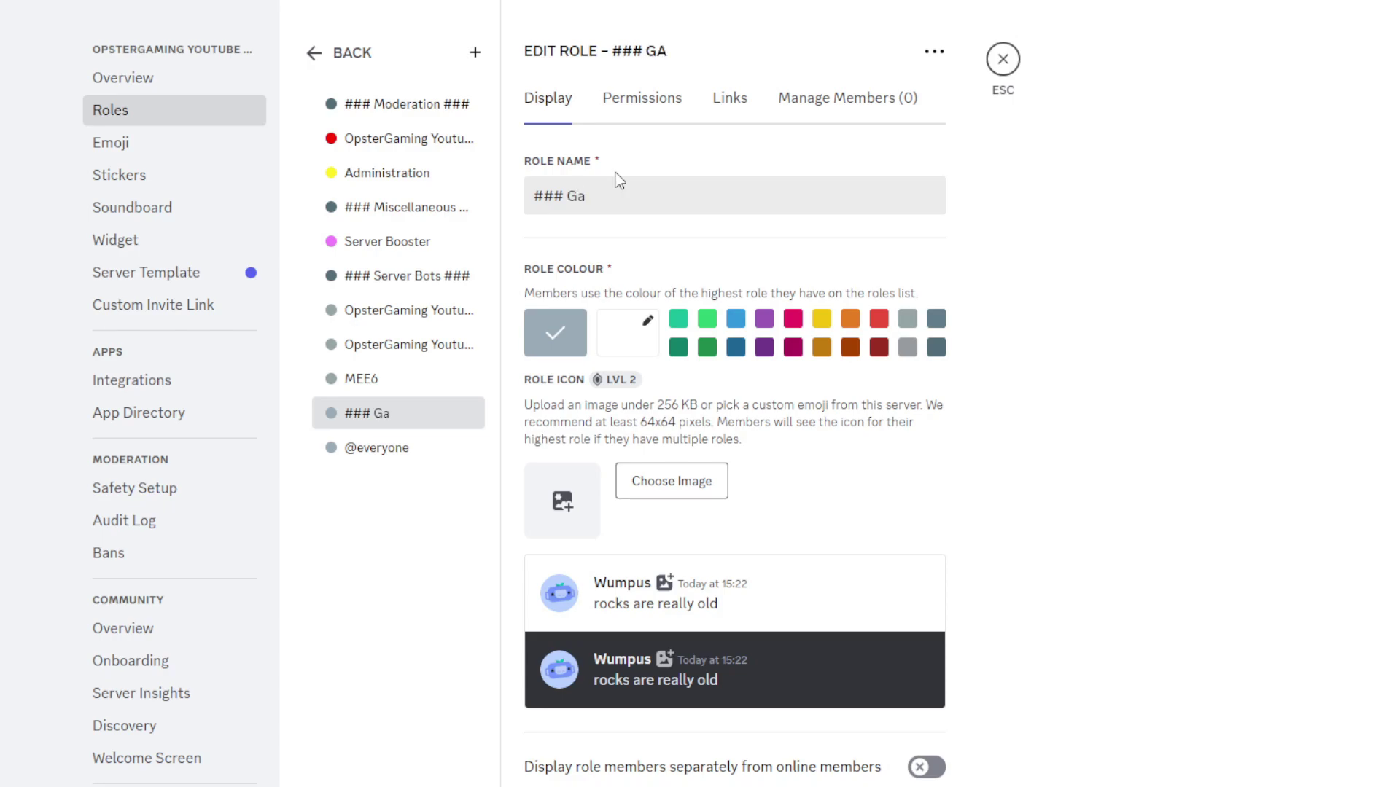
type("mes ###")
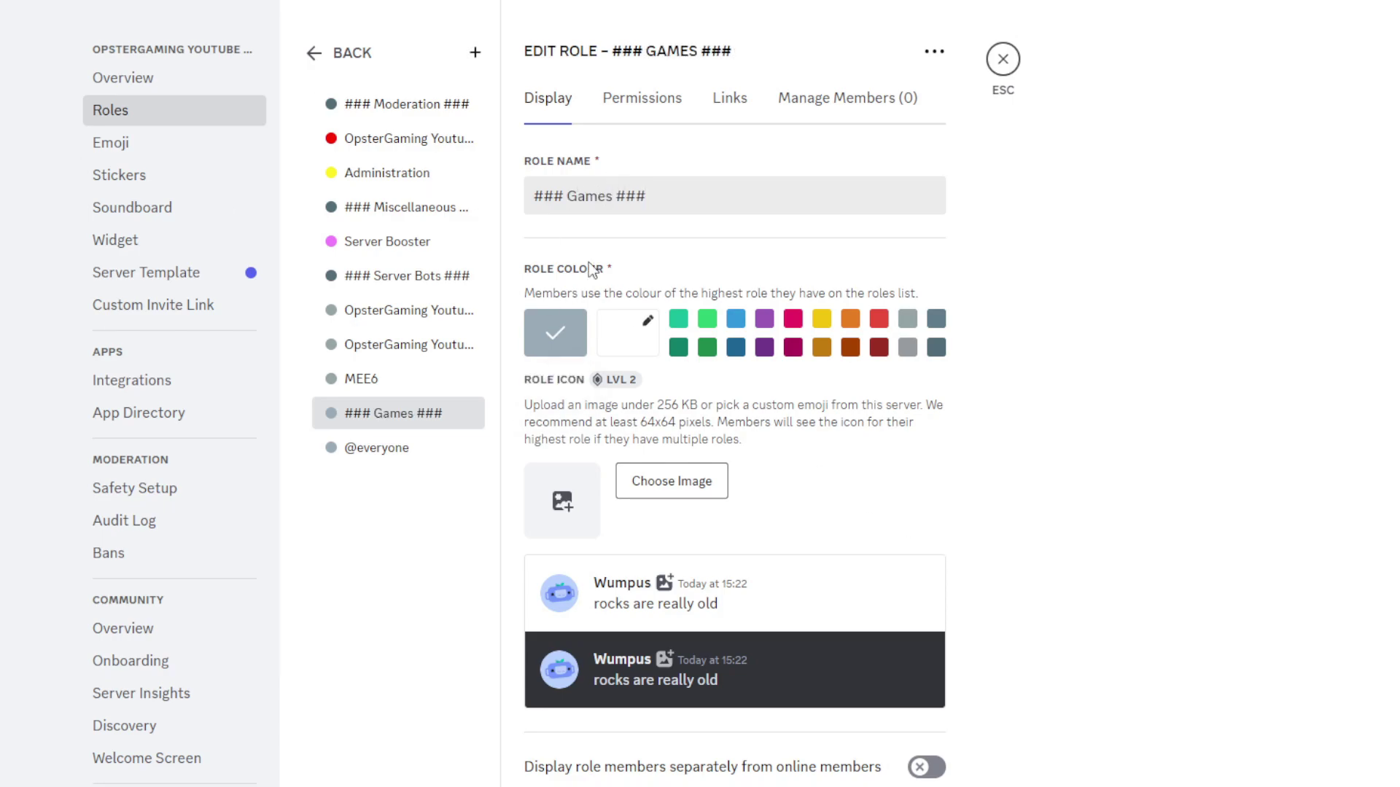
left_click(937, 348)
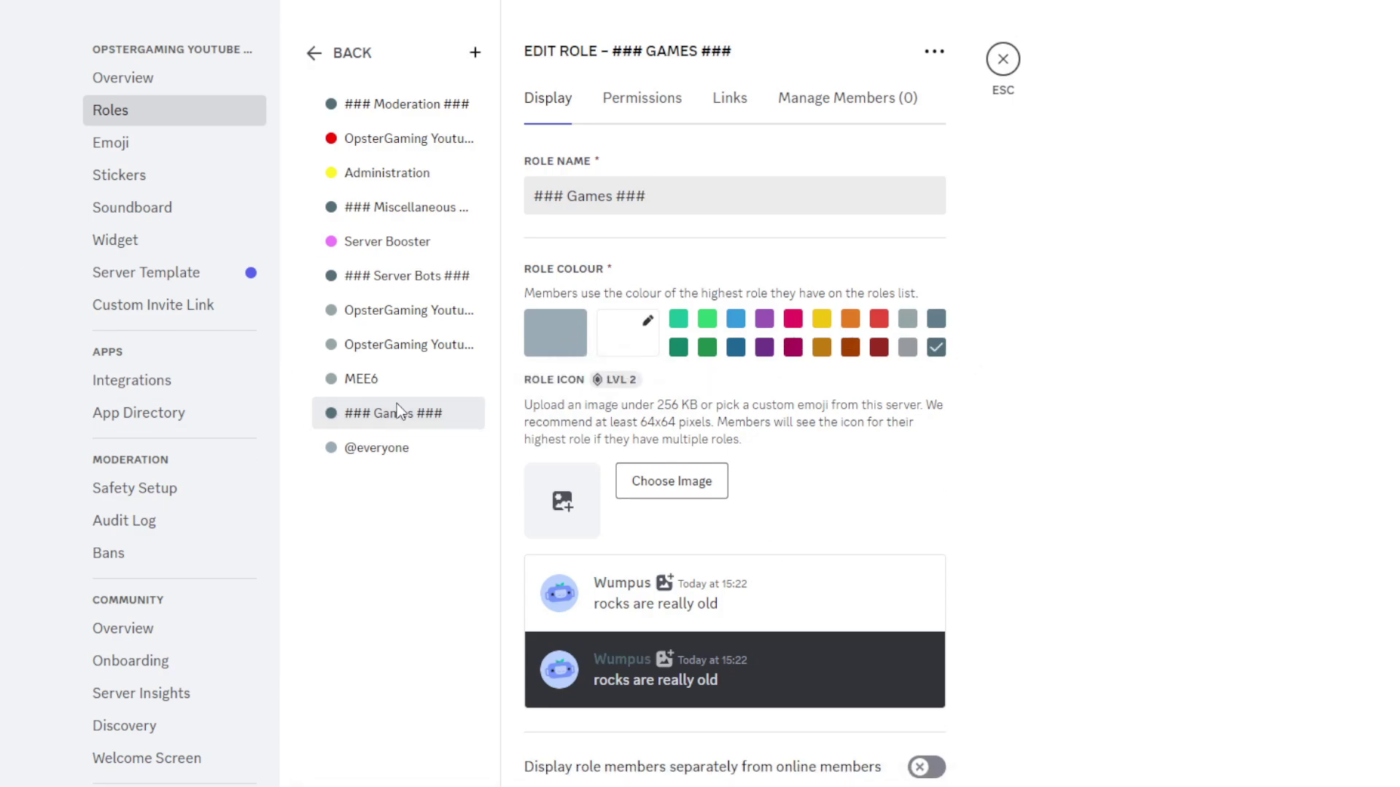
left_click_drag(398, 419, 406, 209)
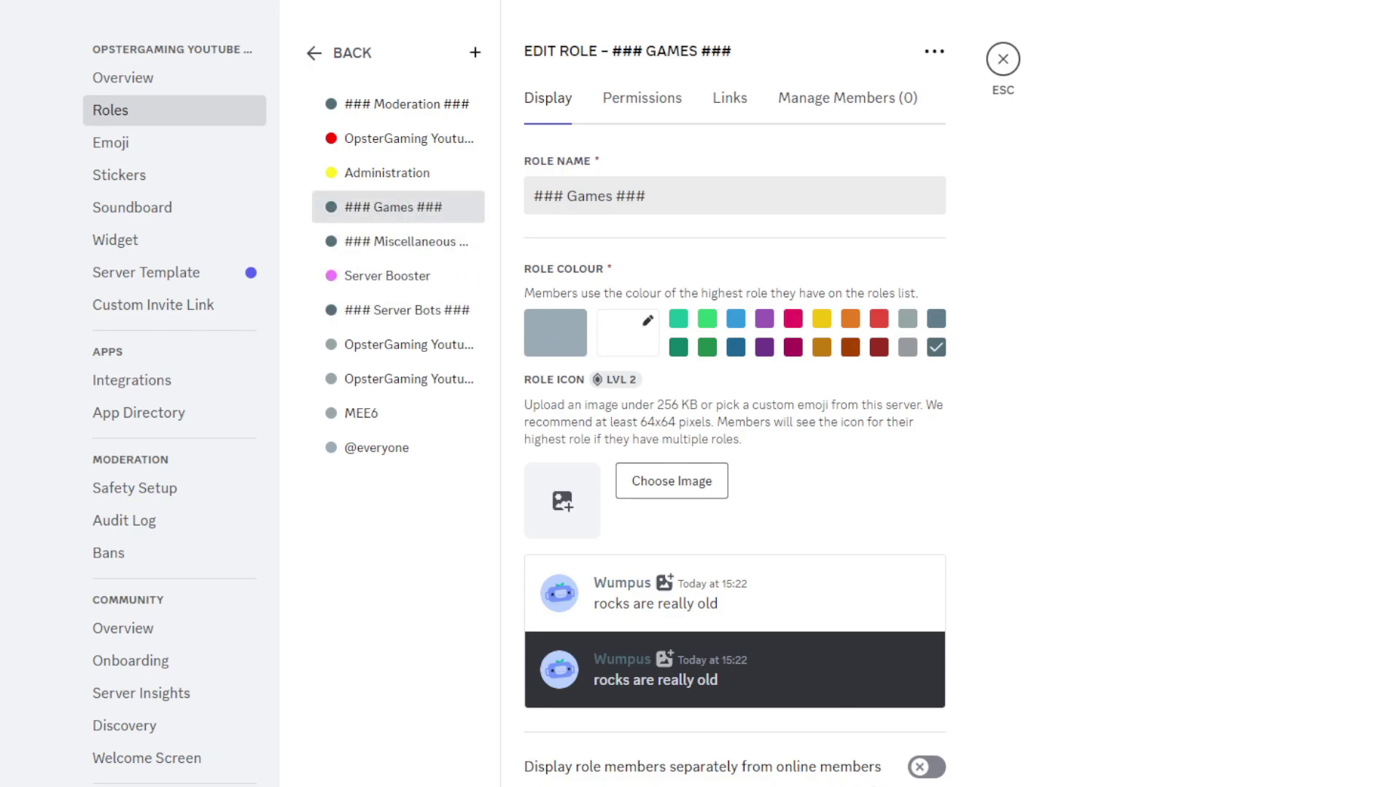
Create a role named "Clash Royale" in the light blue preset colour and place it directly below ### Games ###.
left_click(475, 53)
double_click(633, 207)
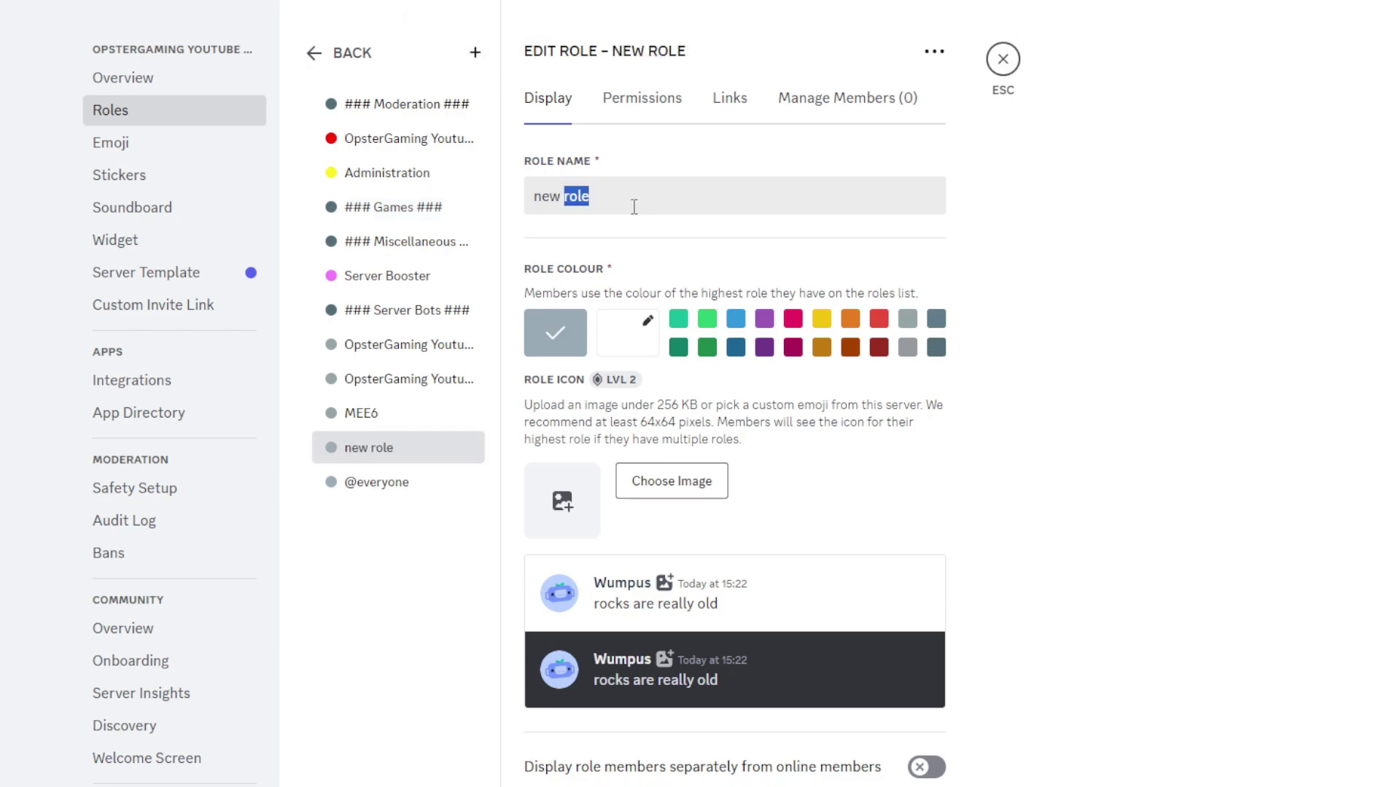
triple_click(626, 207)
type("Clash ")
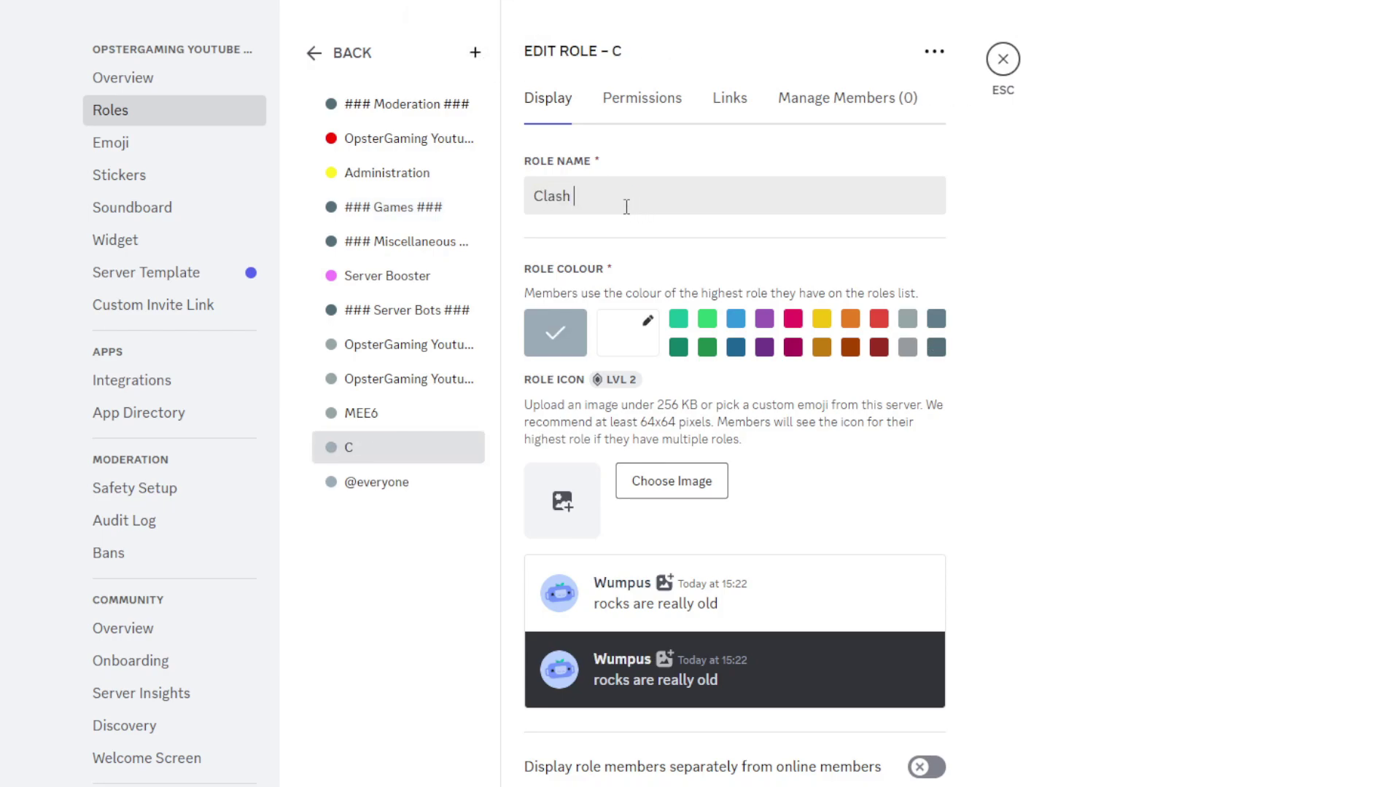
type("Royale")
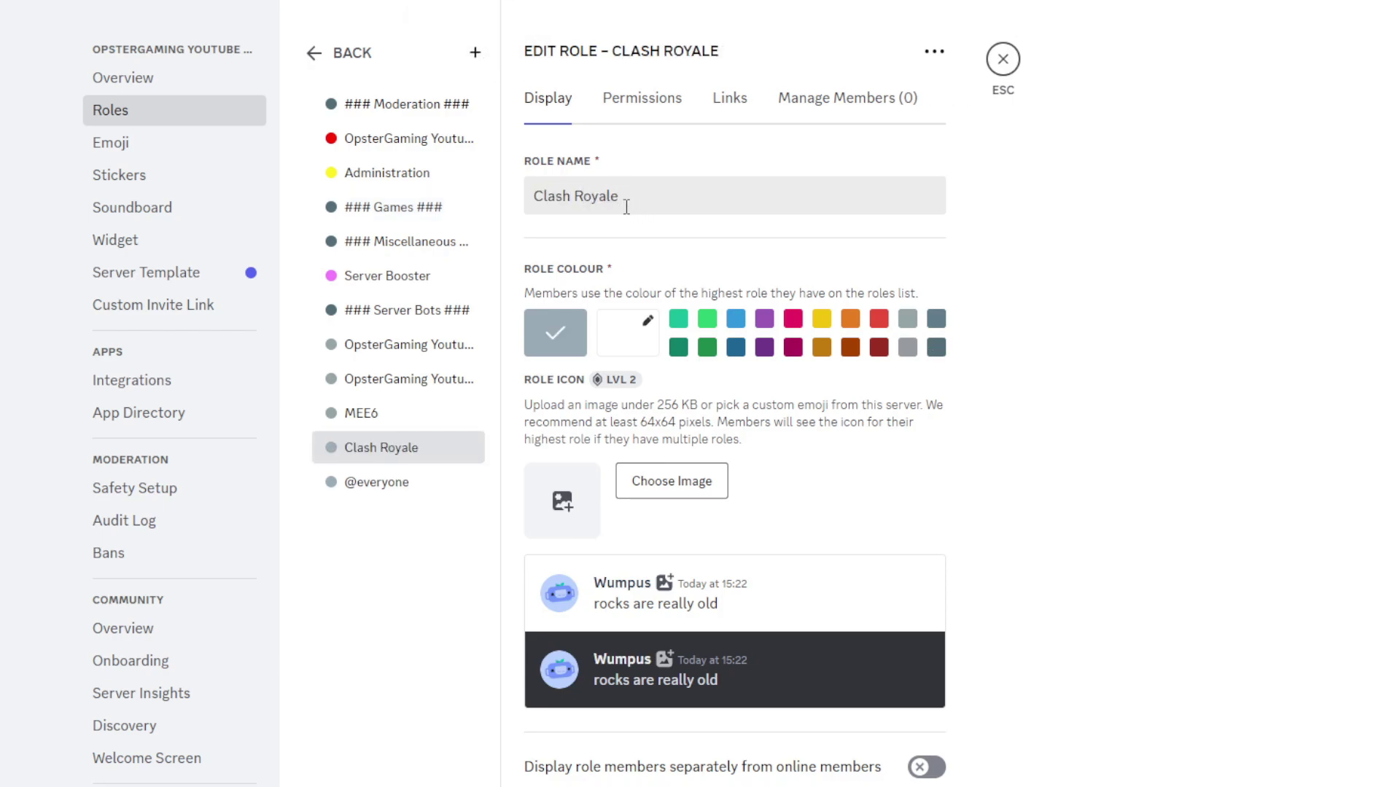
left_click(735, 319)
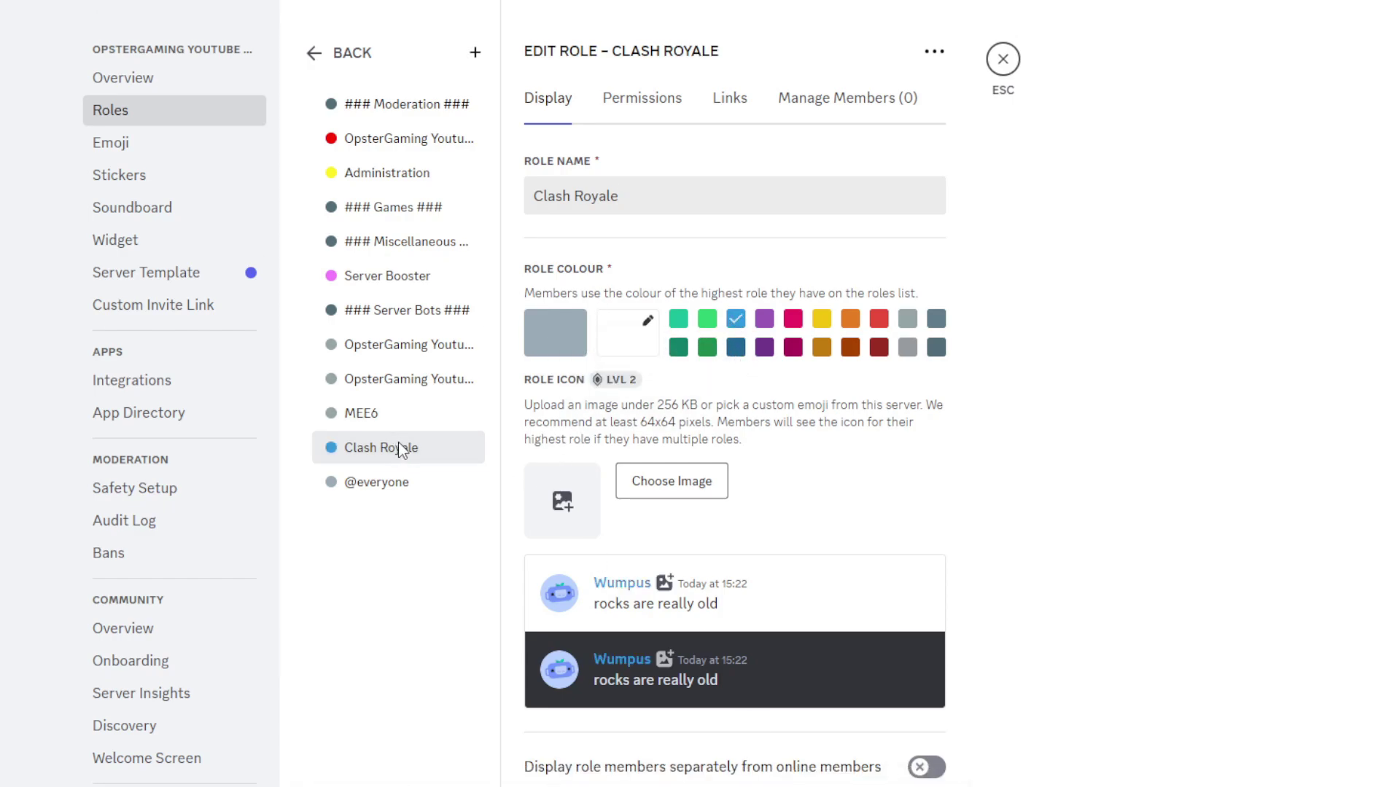
left_click_drag(402, 448, 412, 244)
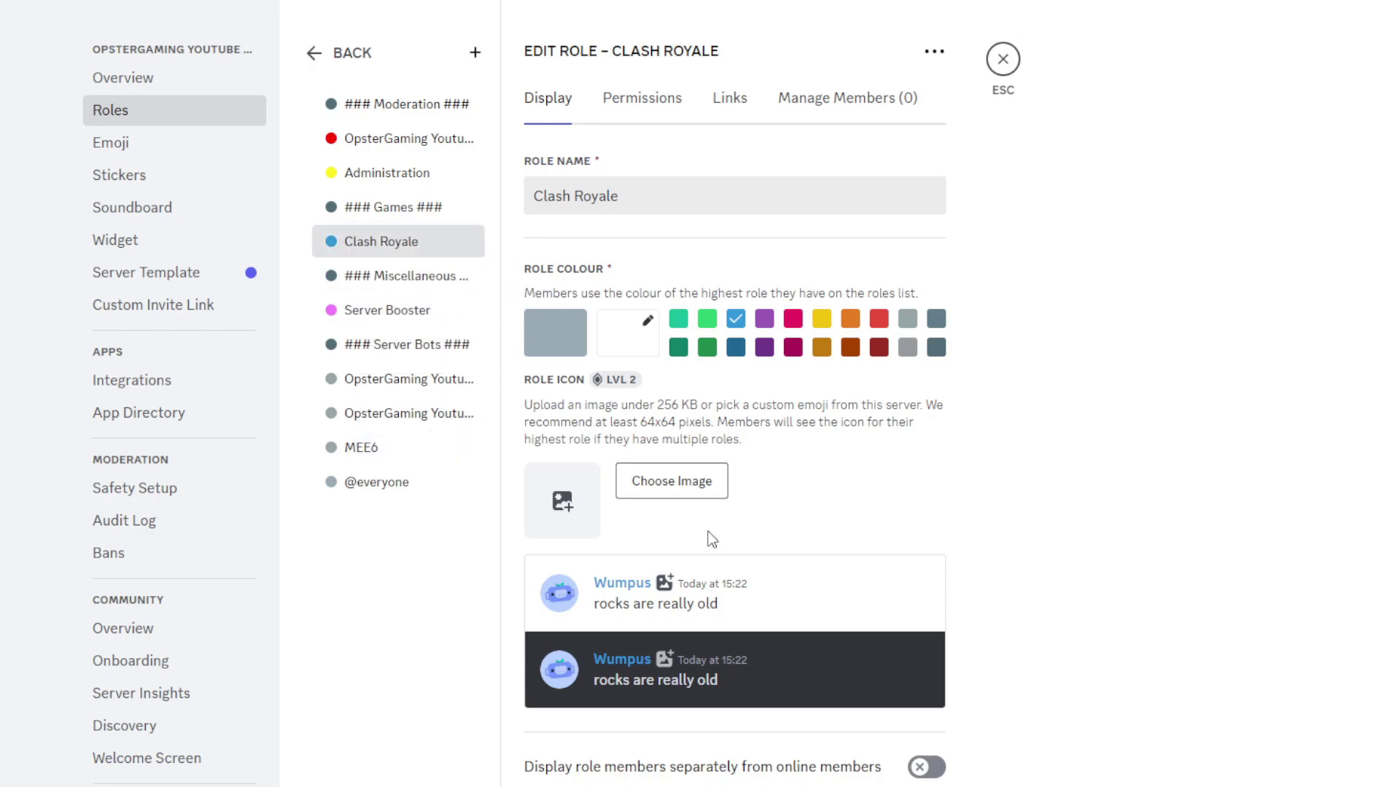
Create a role named "Brawl Stars" in the light orange preset colour and place it directly below Clash Royale.
left_click(474, 53)
triple_click(648, 195)
type("Braw")
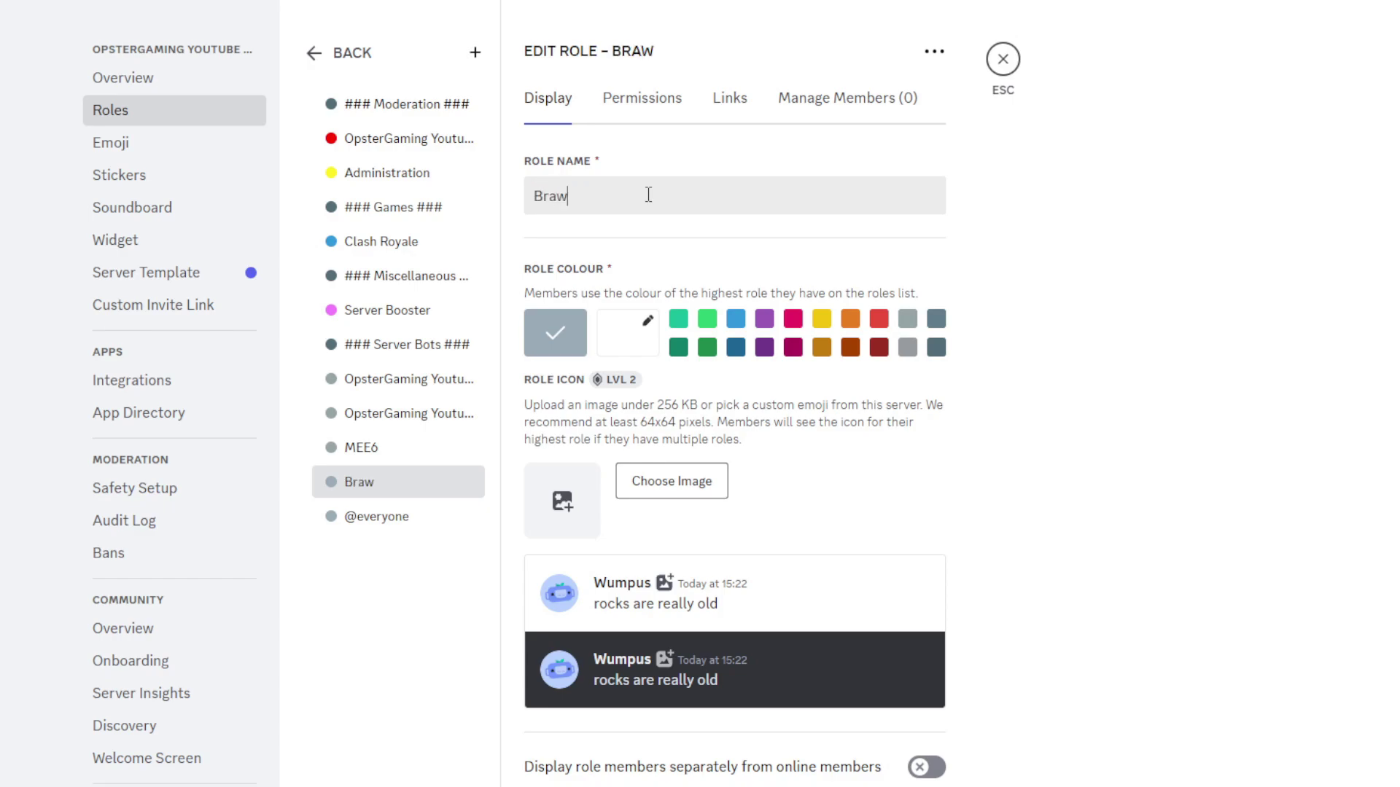
key("BackSpace")
type("wl Stars")
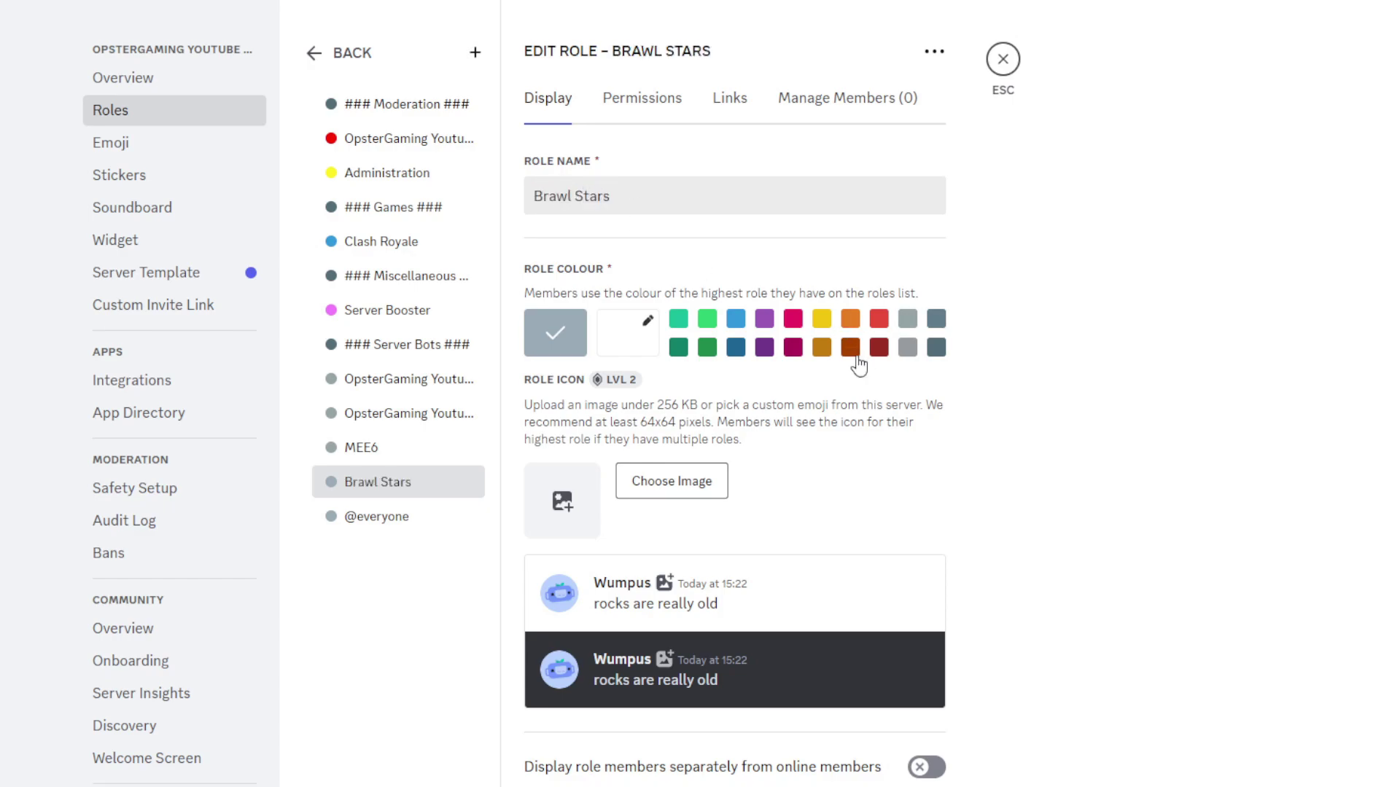
left_click(850, 321)
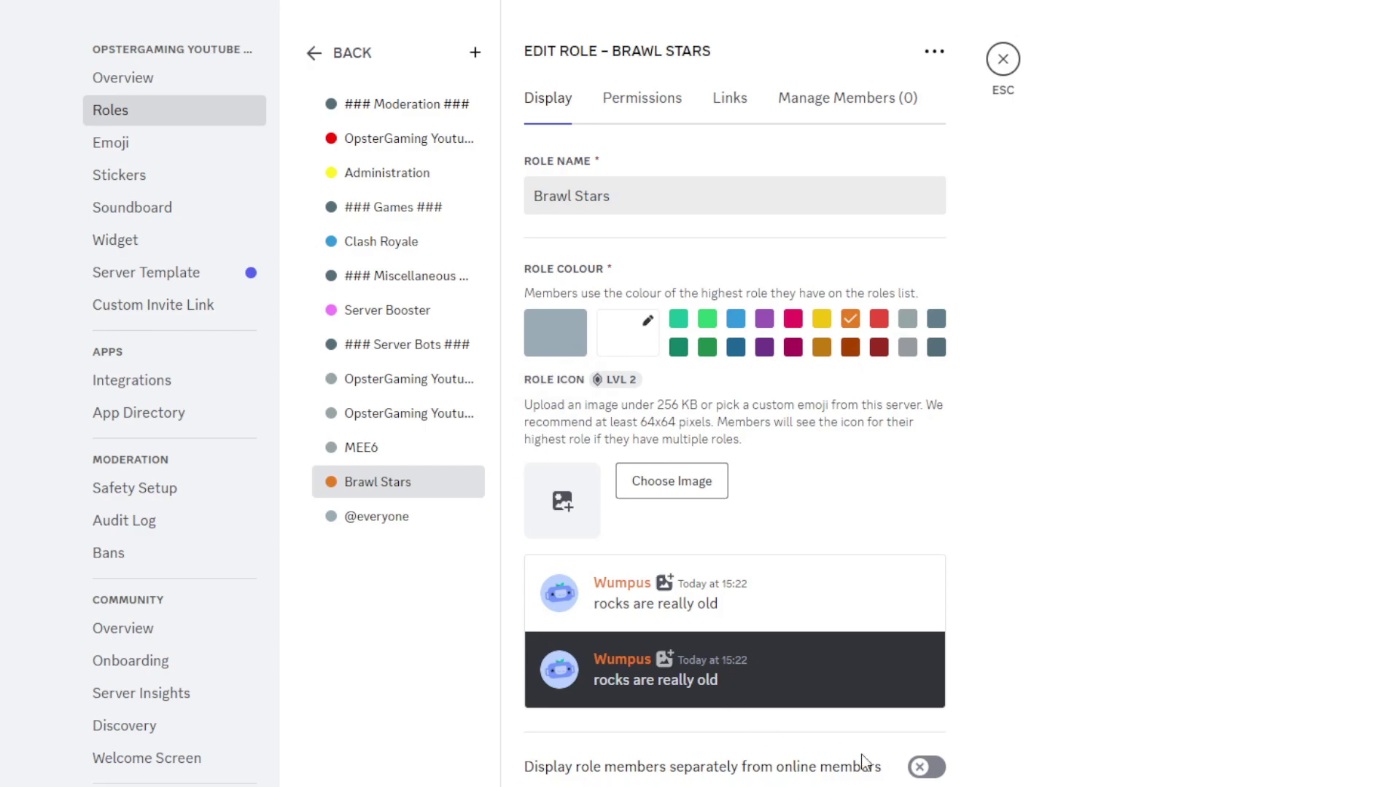
left_click_drag(388, 488, 419, 281)
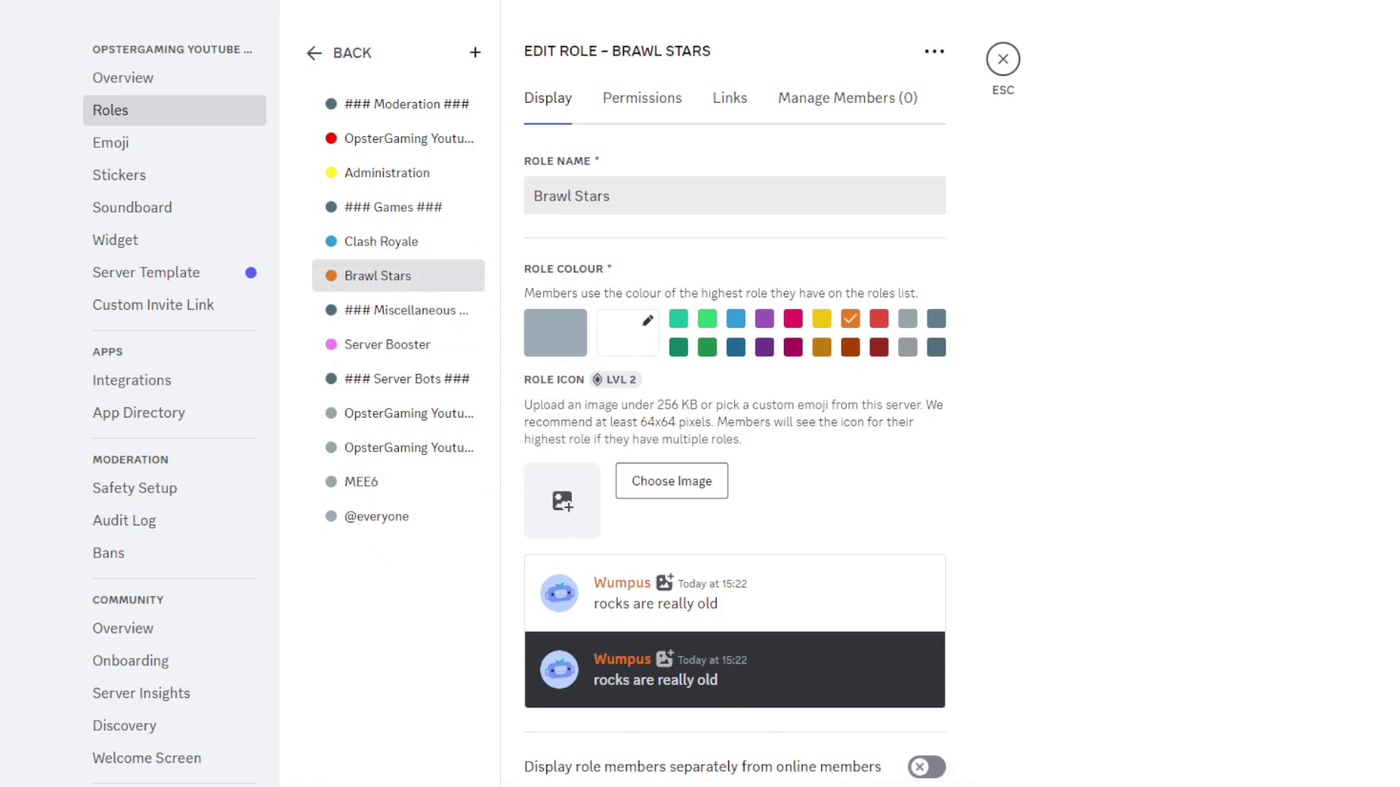
Create a role named "Clash of Clans" in the bright yellow preset colour and place it directly below Brawl Stars.
left_click(474, 53)
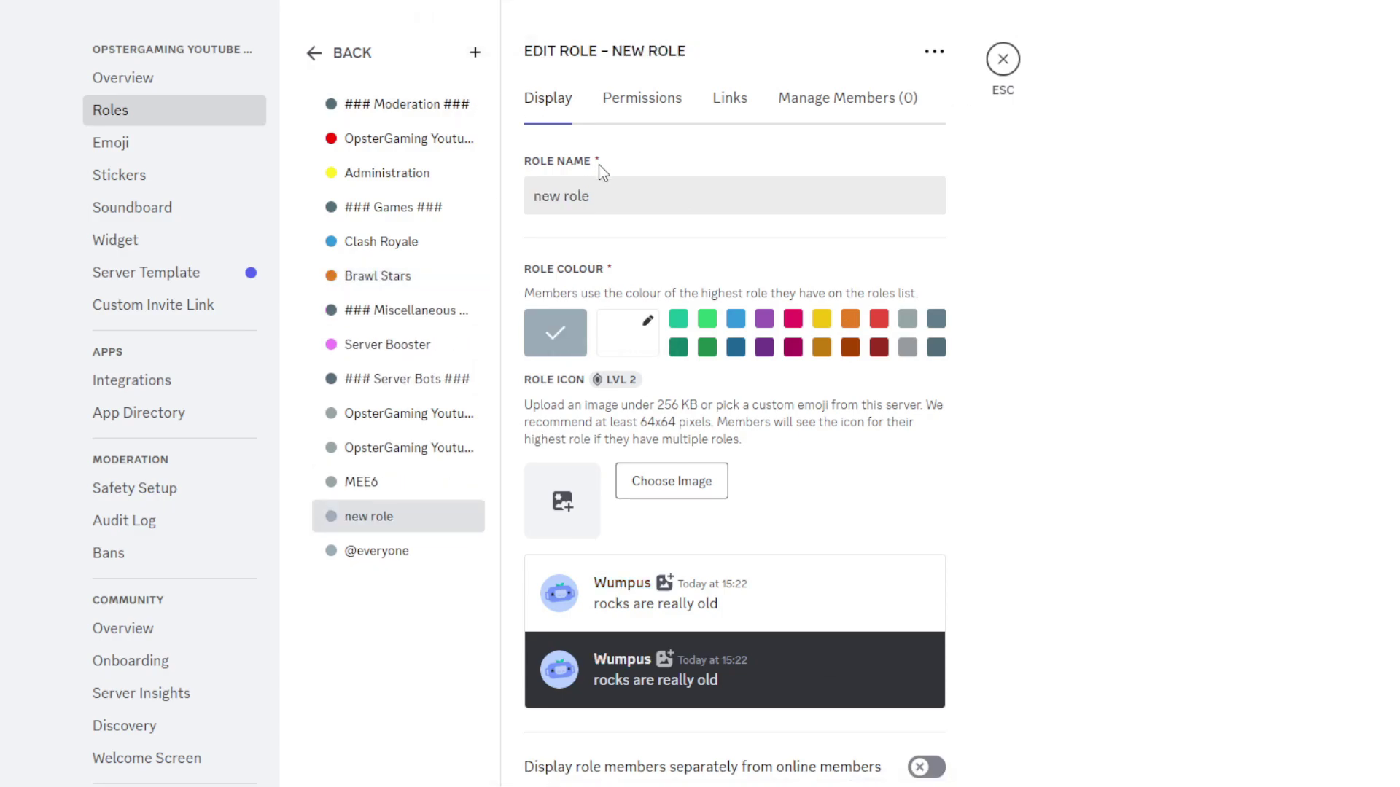
triple_click(626, 193)
type("Clash of Clans")
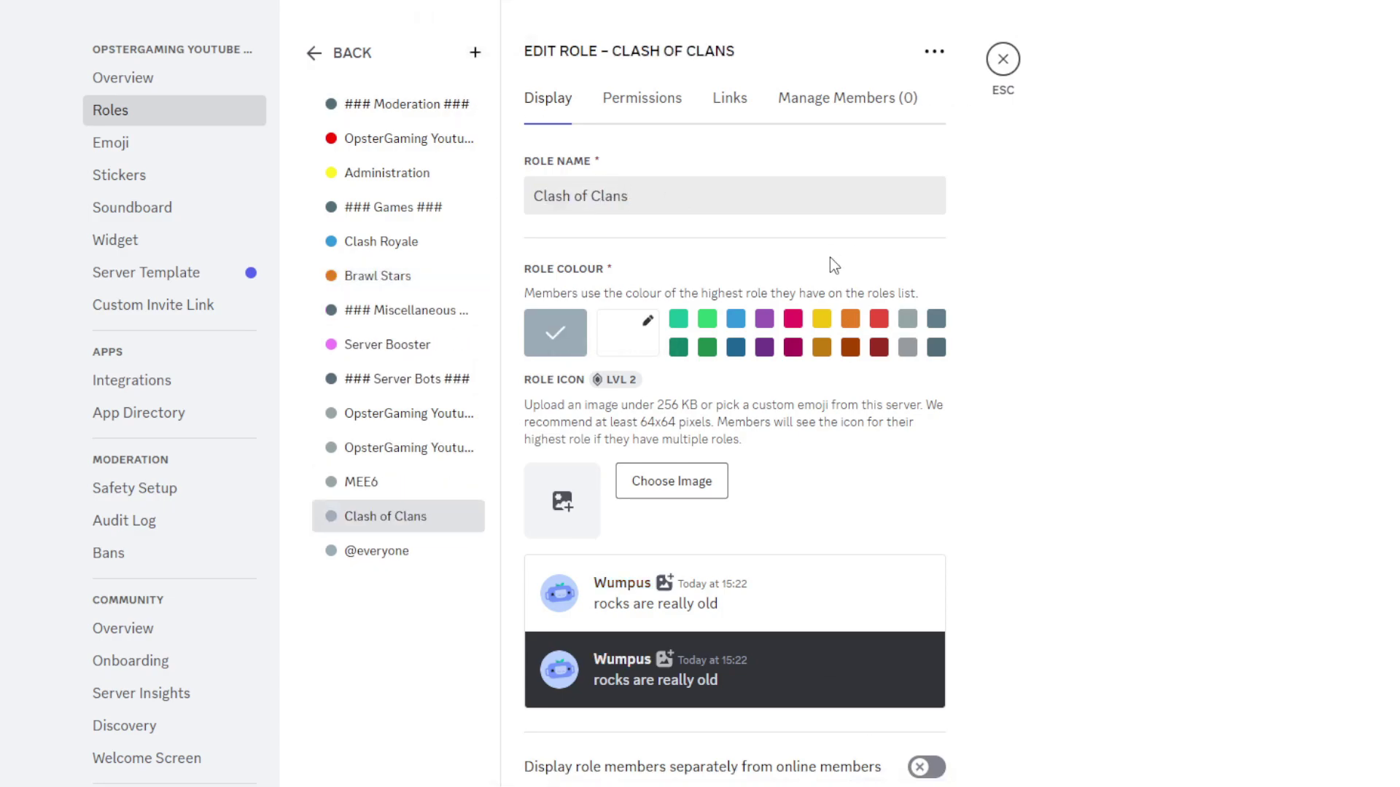
left_click(821, 318)
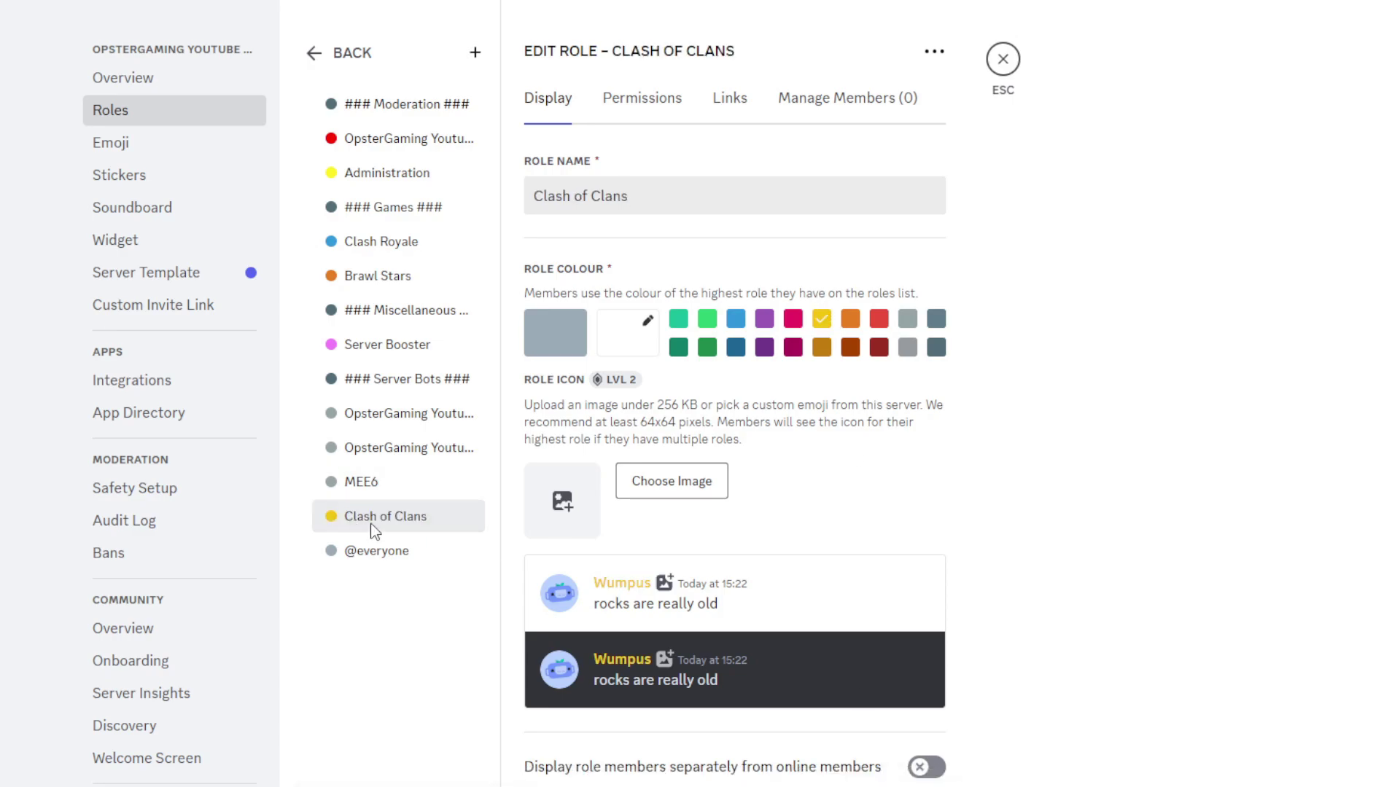
left_click_drag(373, 530, 382, 321)
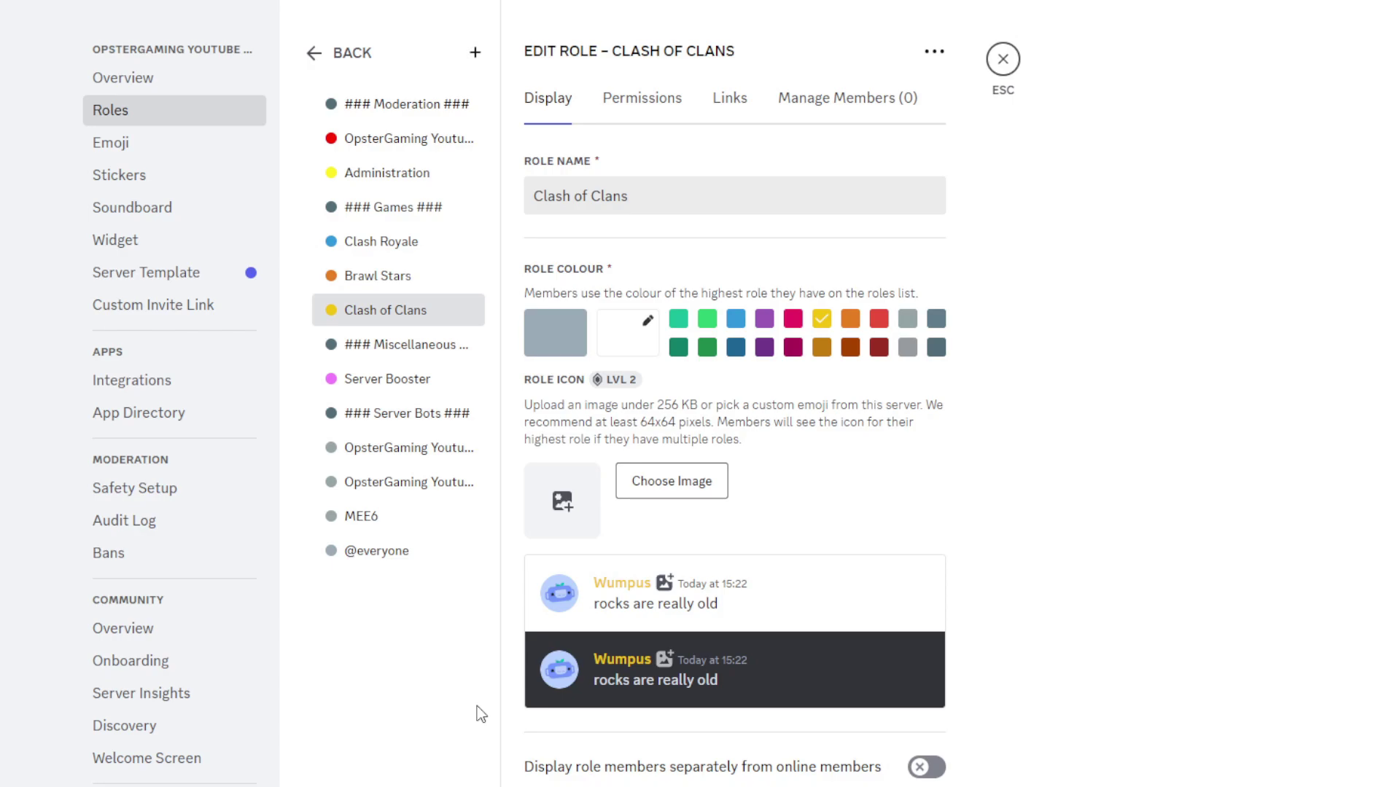
Create a role named "### Technology ###" in the dark slate-grey preset colour and place it directly below Clash of Clans.
left_click(474, 52)
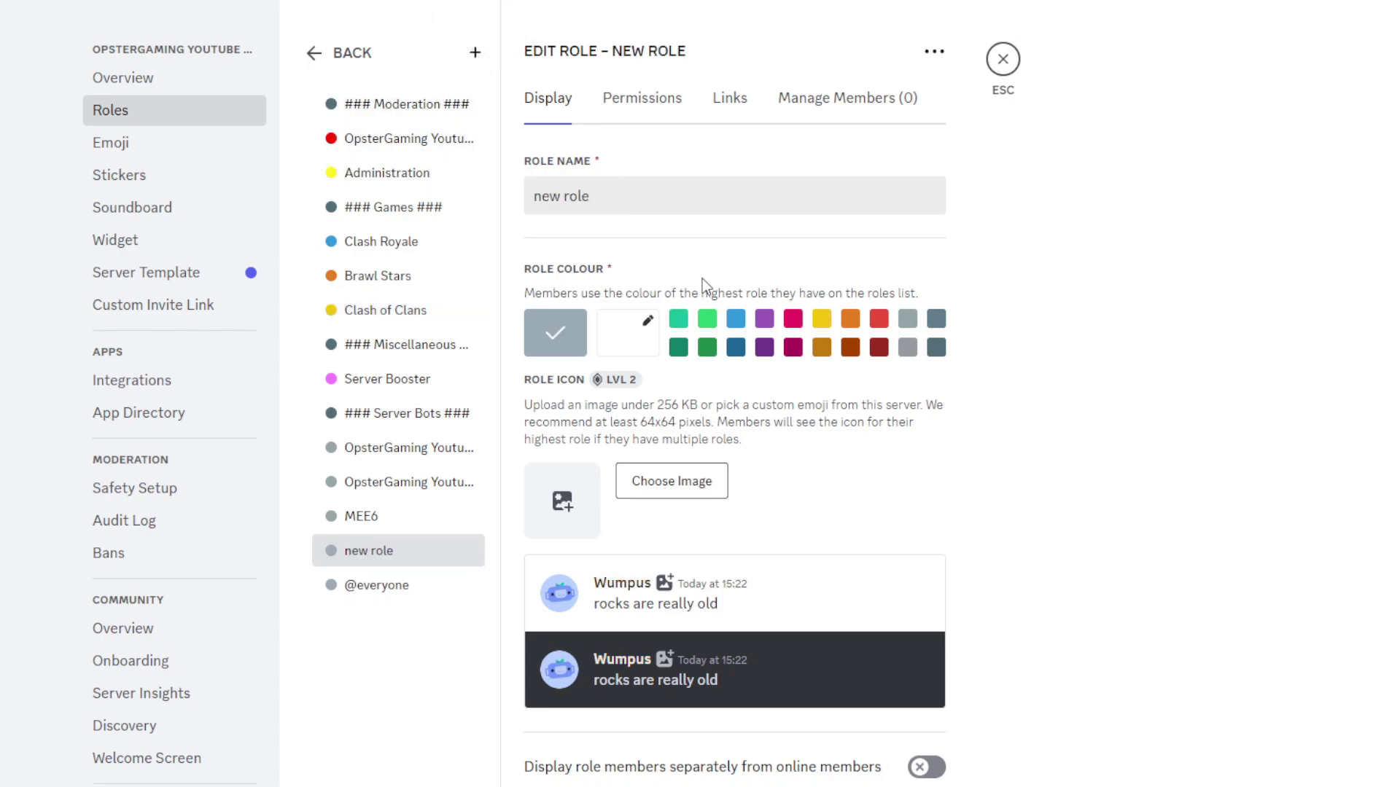
triple_click(664, 205)
key("BackSpace")
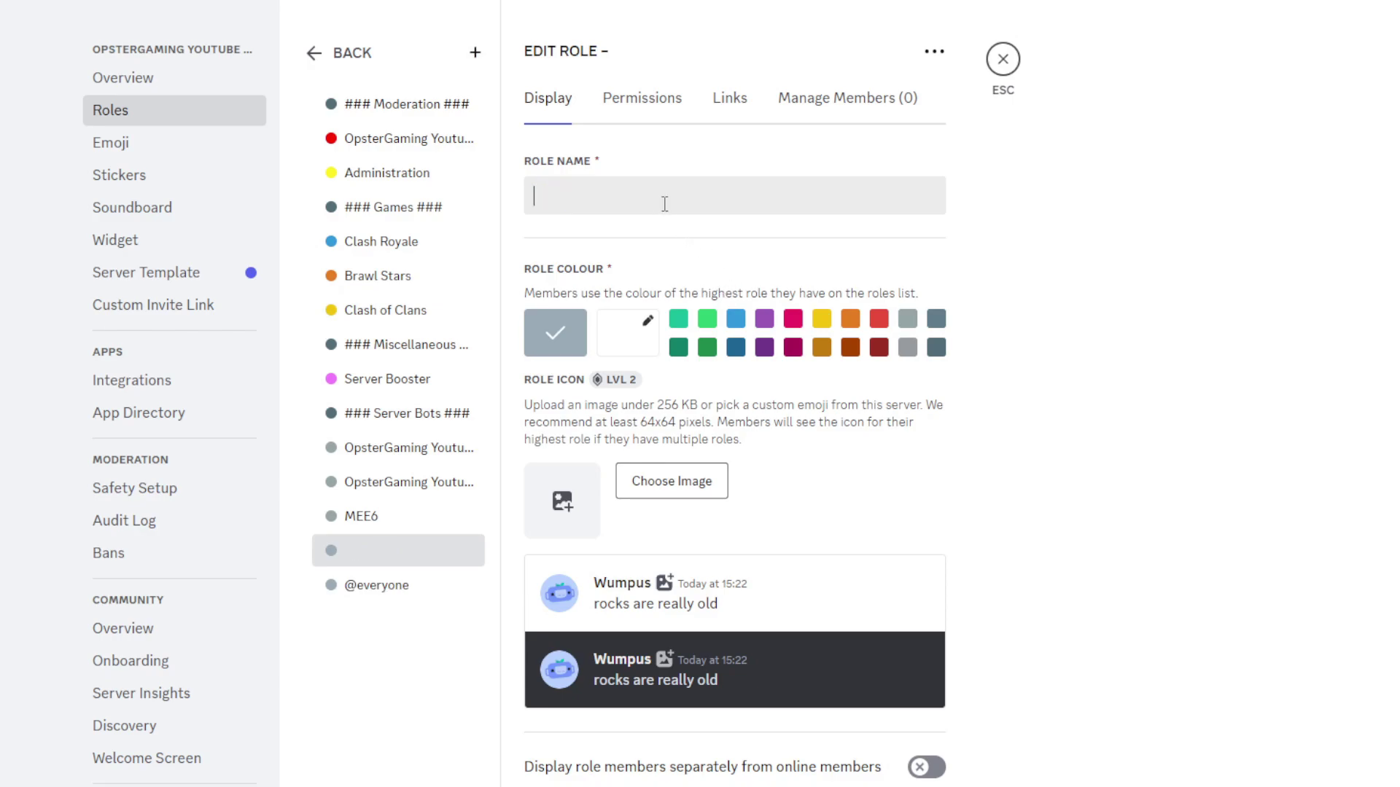
type("T")
key("BackSpace")
type("### Technology ###")
left_click(937, 349)
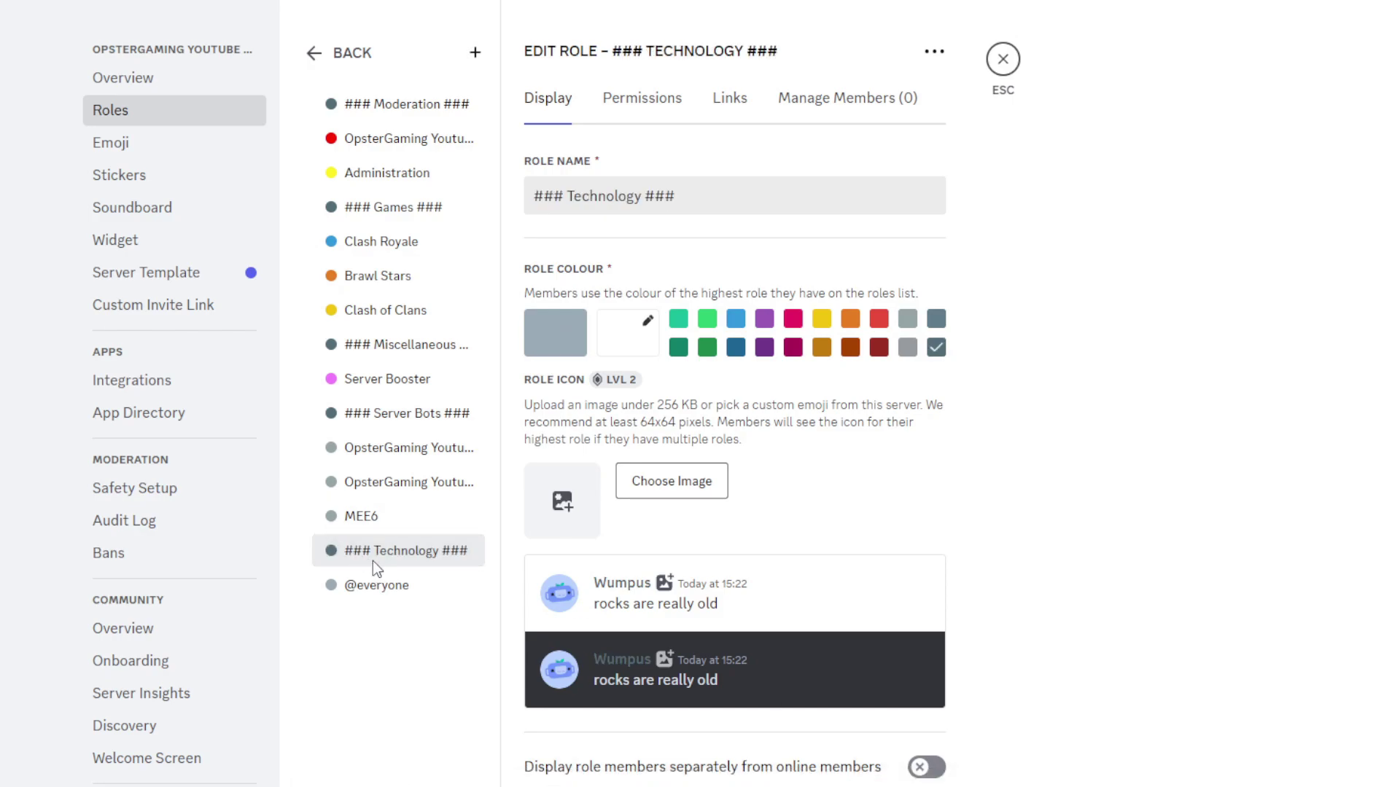
left_click_drag(373, 560, 379, 340)
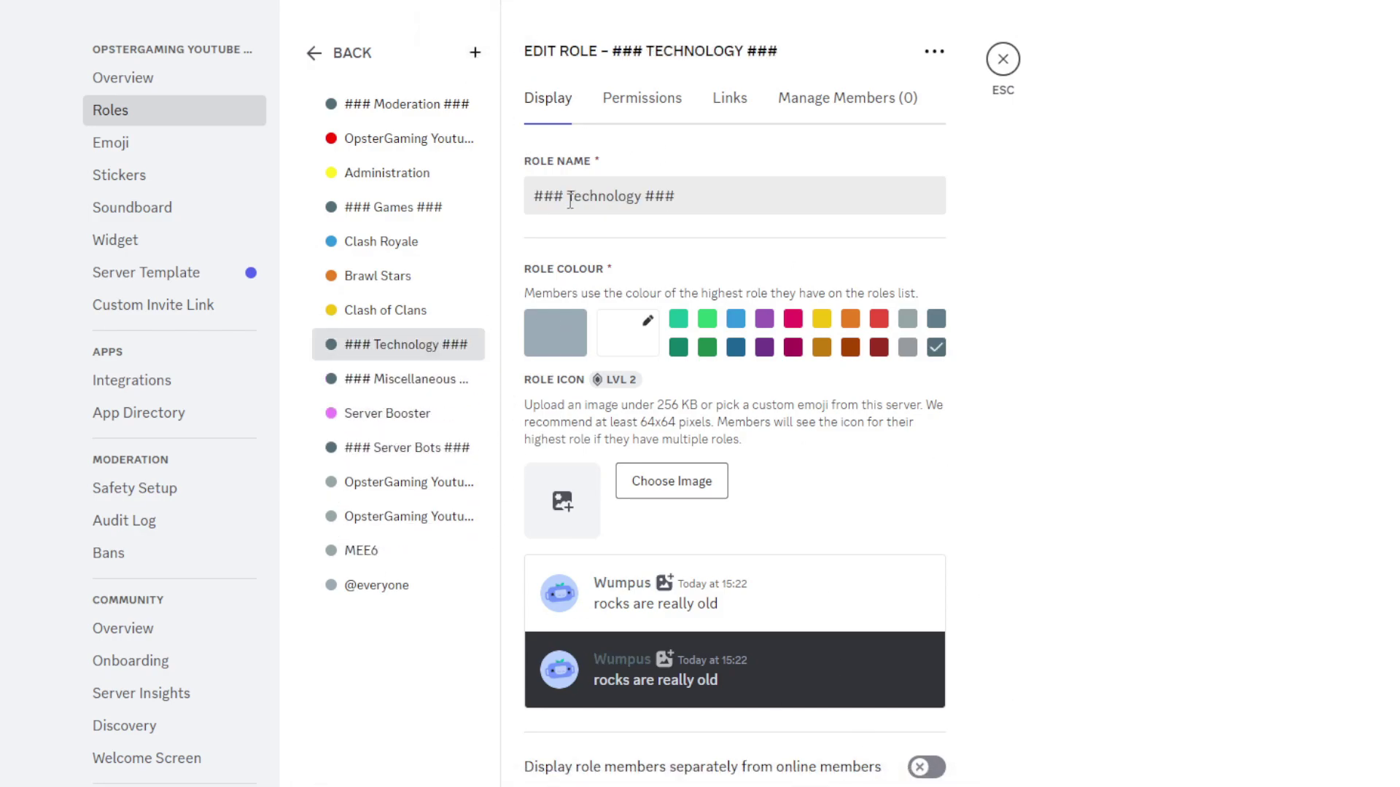
Create a role named "Xbox" and give it the dark green preset colour.
left_click(475, 53)
double_click(614, 204)
key("ctrl+a")
key("BackSpace")
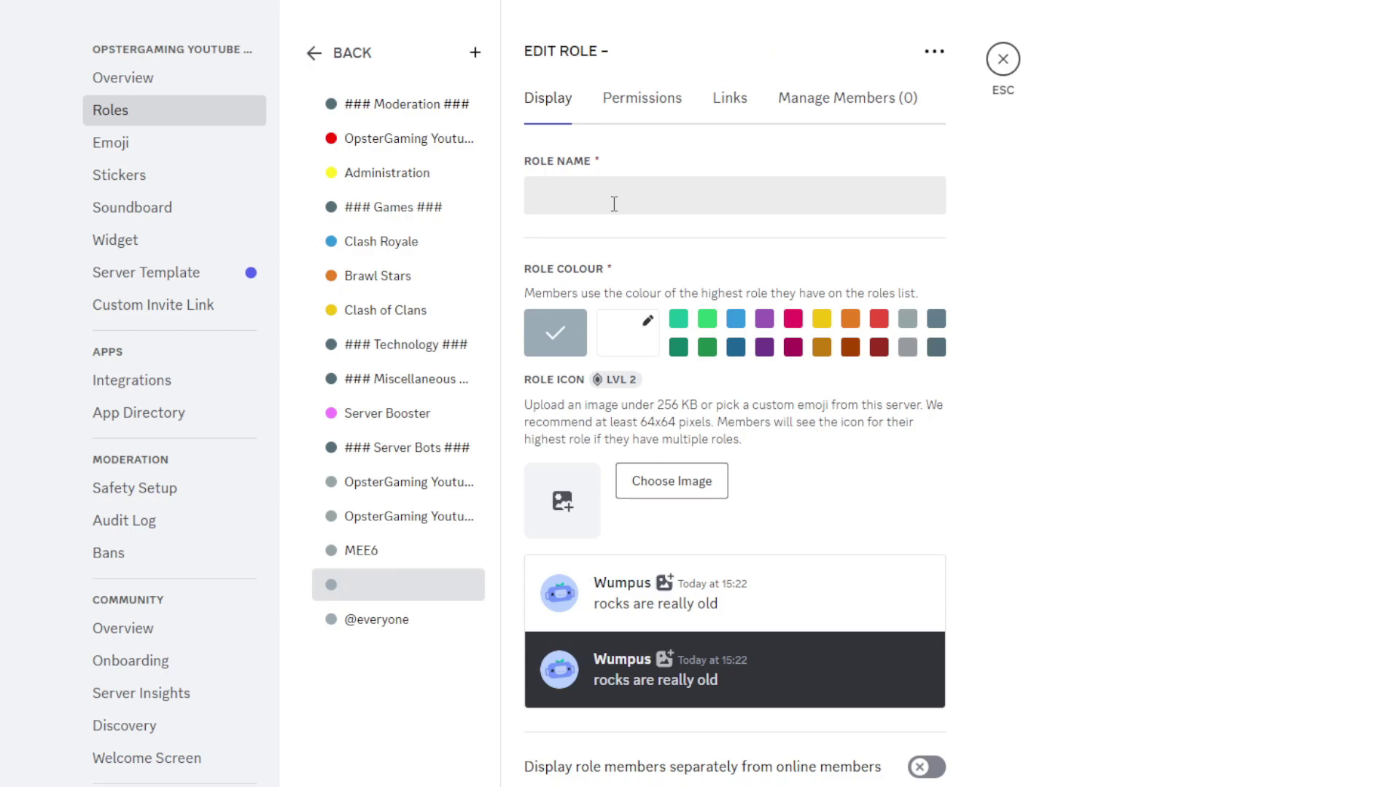
type("XBO")
key("BackSpace")
type("box")
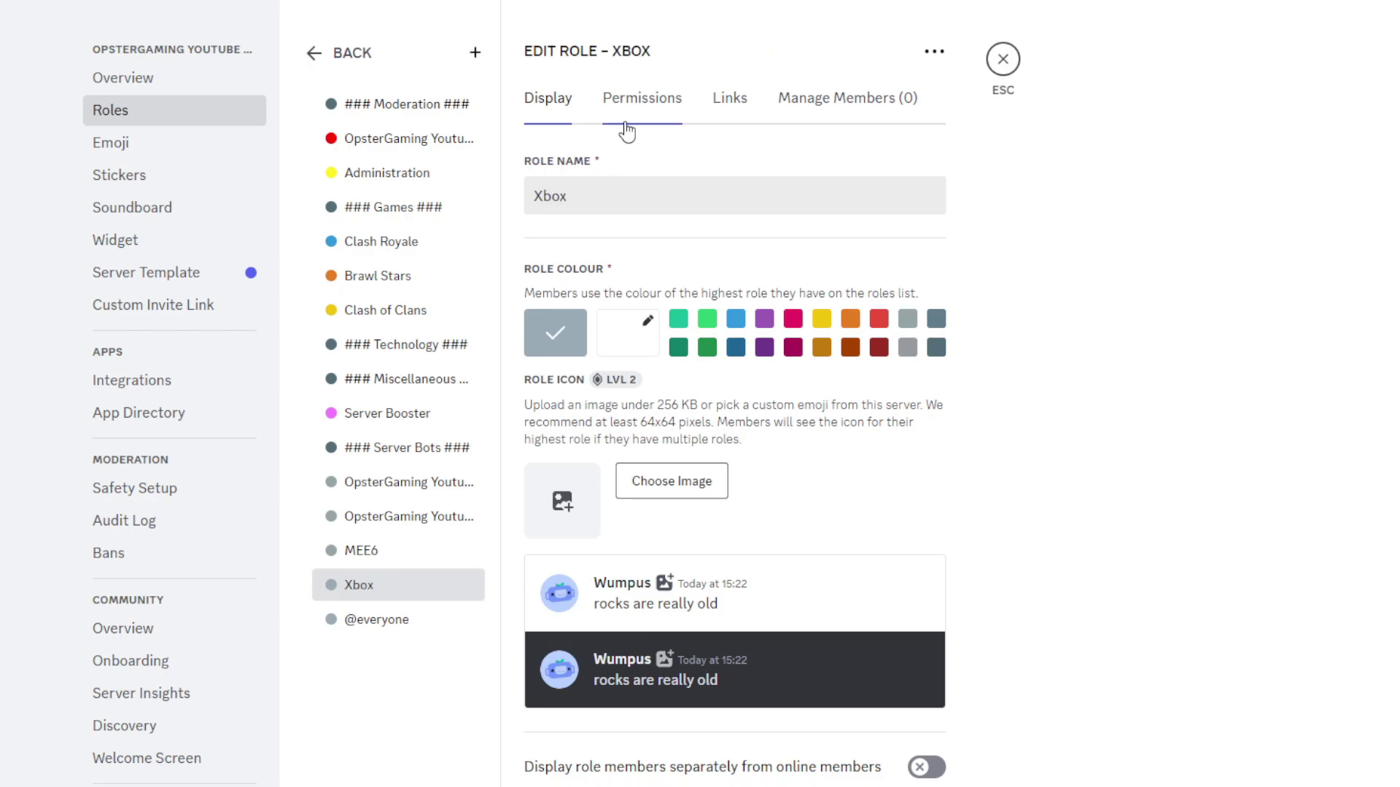
left_click(707, 349)
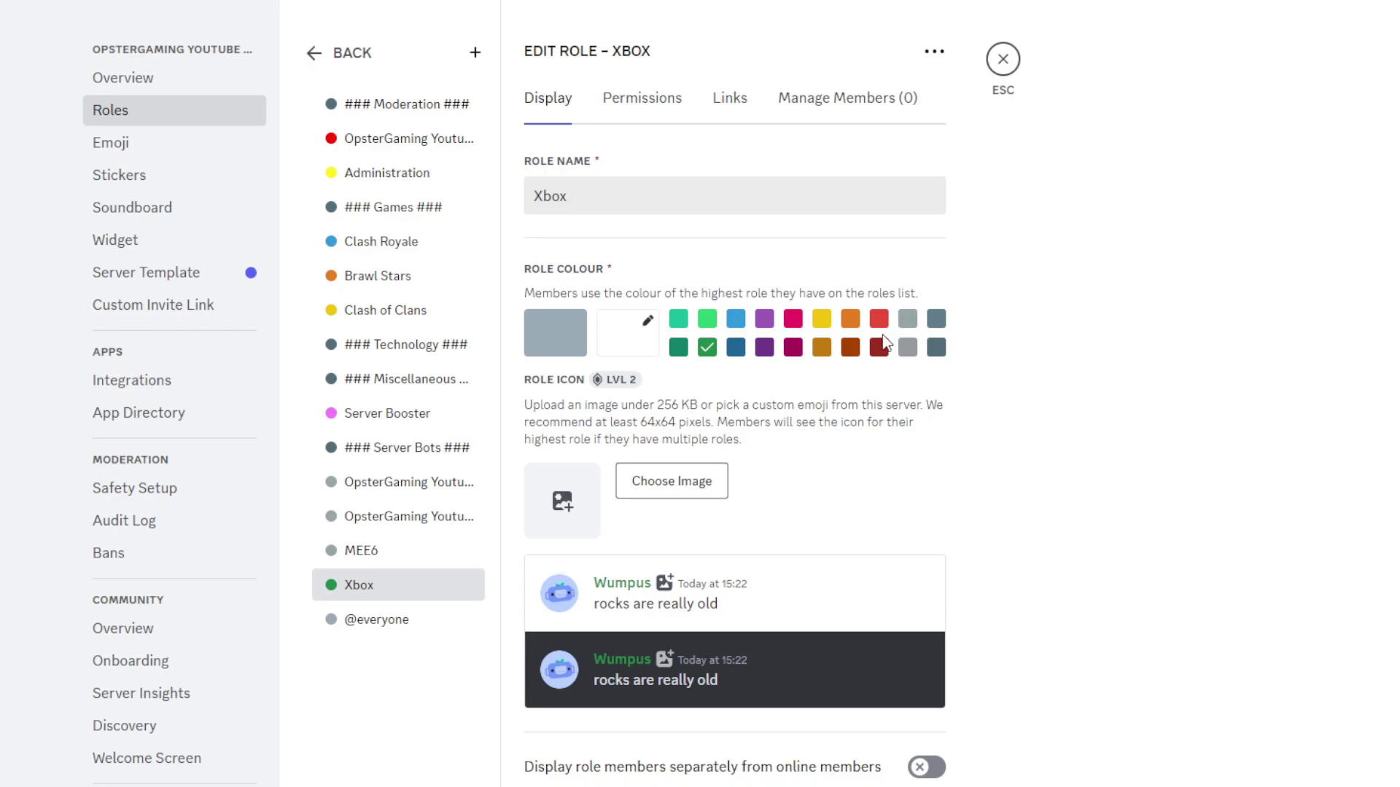
Give the Xbox role a custom vivid blue colour, #3614dd, replacing the green preset.
left_click(630, 340)
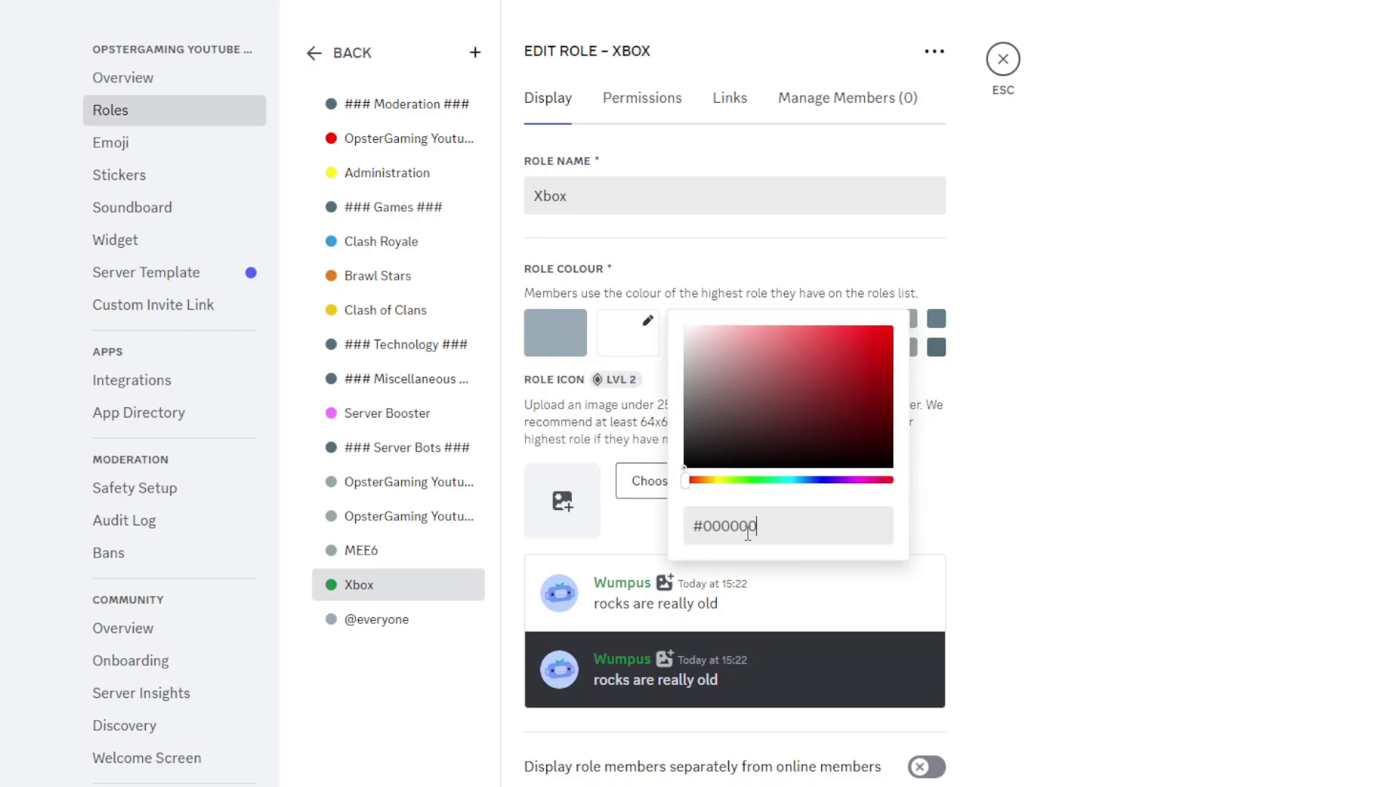
left_click_drag(775, 482, 802, 491)
left_click(864, 353)
left_click_drag(865, 352, 851, 358)
left_click_drag(800, 483, 830, 490)
mouse_move(856, 352)
left_mouse_down()
mouse_move(881, 328)
mouse_move(874, 344)
left_mouse_up()
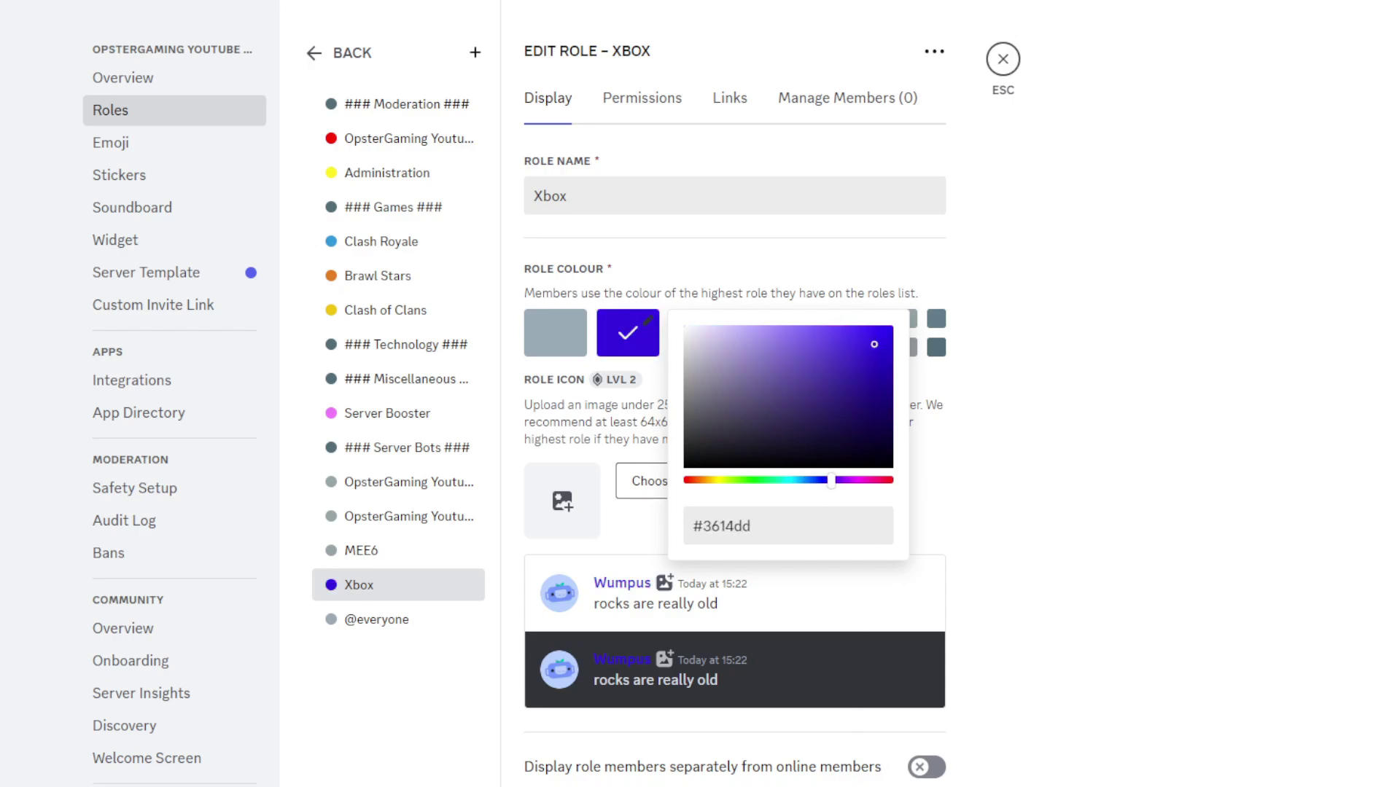
left_click(956, 659)
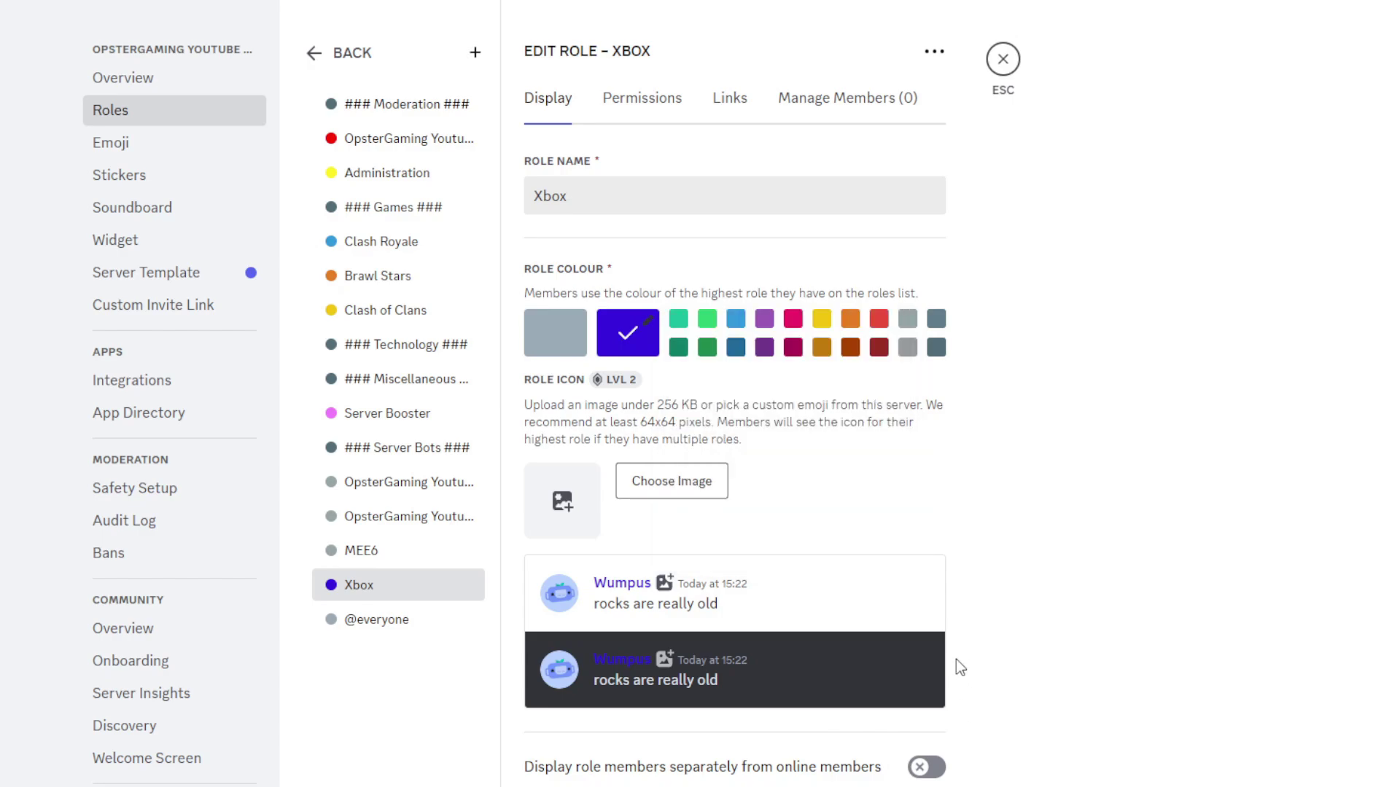
Copy the Xbox role's custom colour code and place the role directly below ### Technology ###.
left_click(614, 331)
triple_click(729, 532)
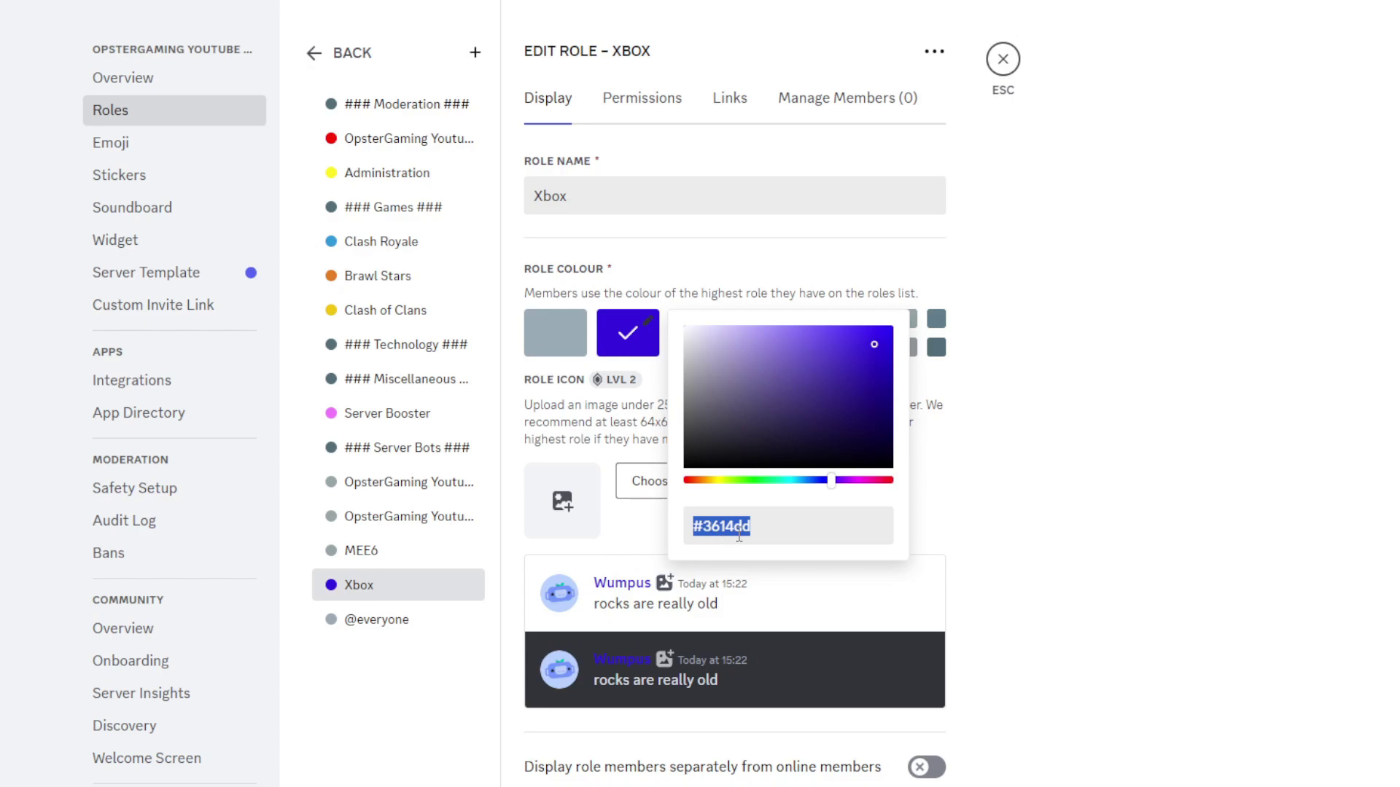
right_click(738, 530)
left_click(779, 13)
left_click(1114, 665)
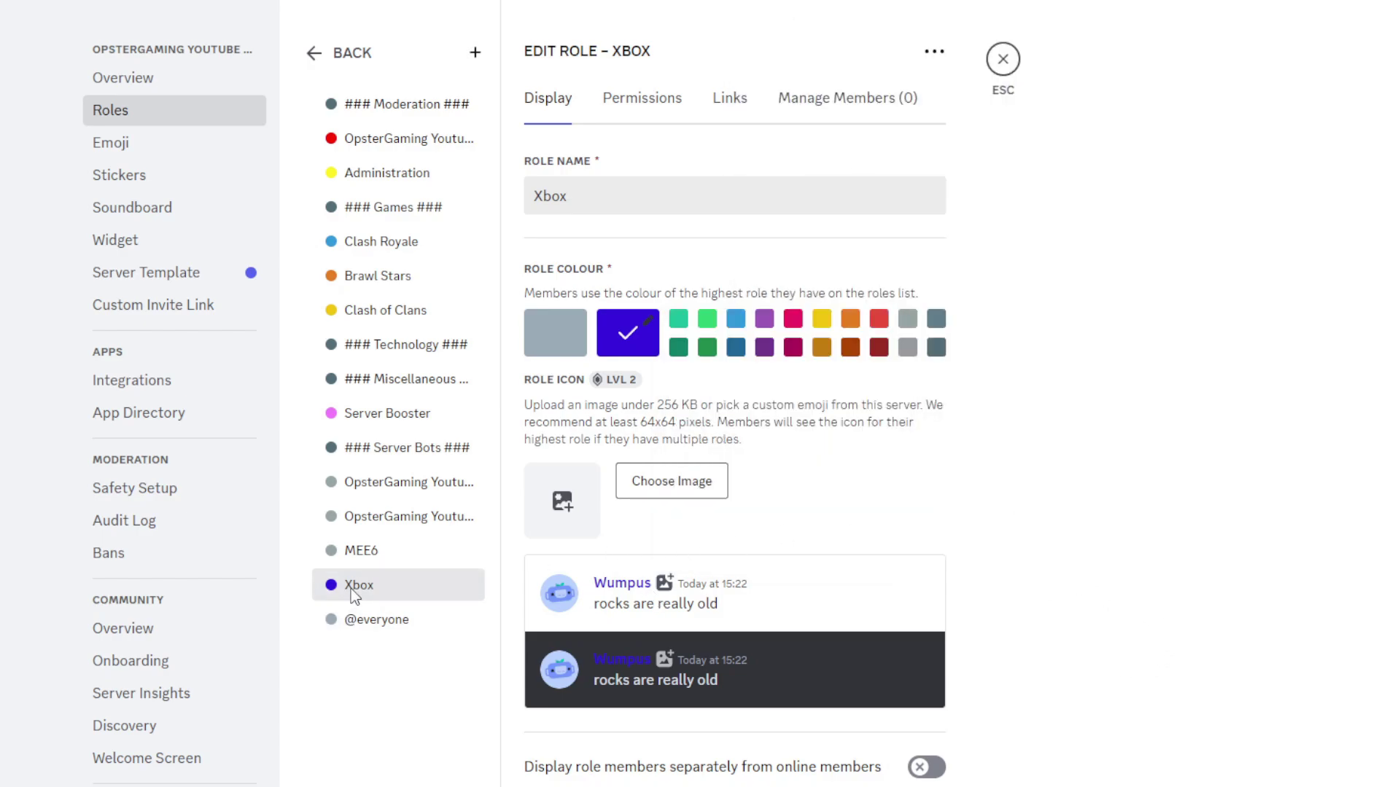
left_click_drag(352, 589, 438, 391)
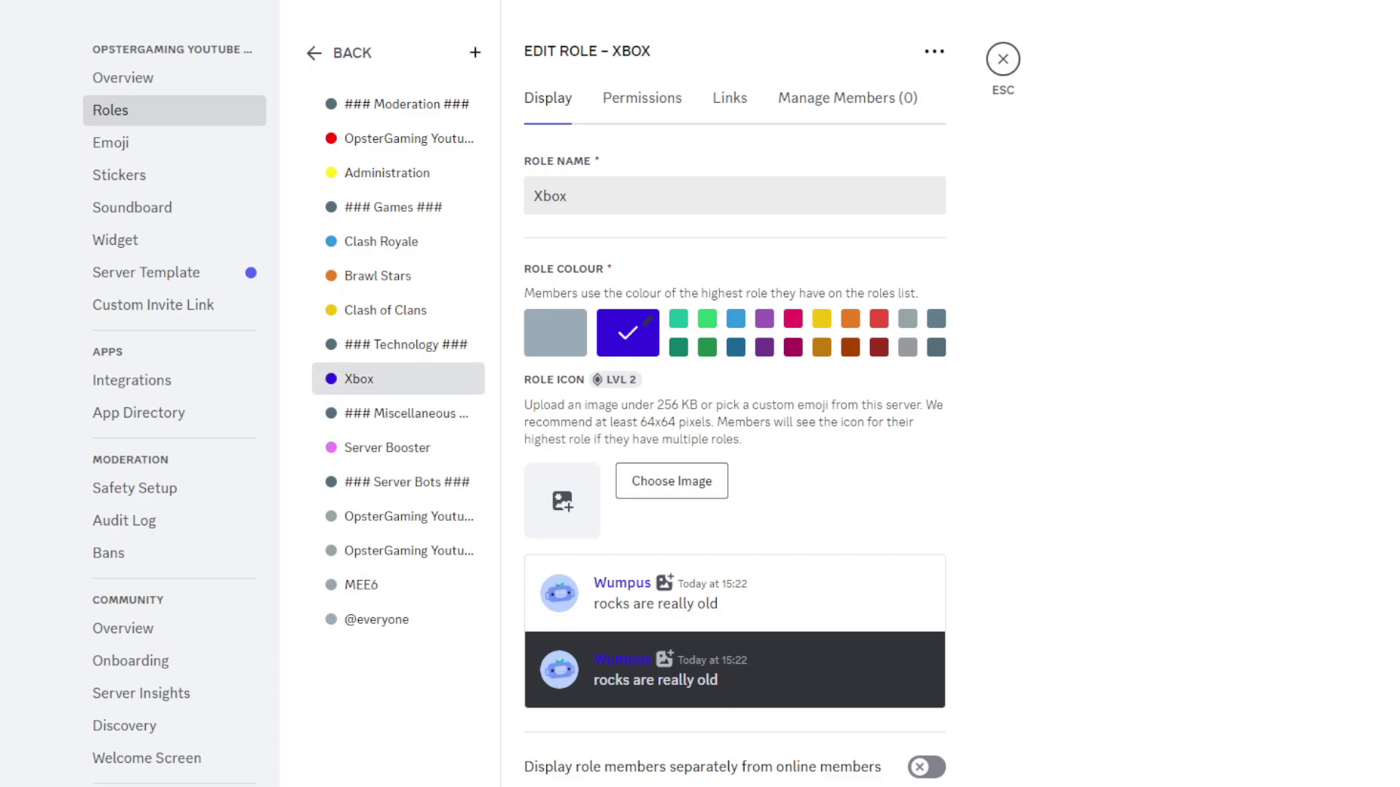
Create a role named "Playstation" with the custom colour #3614dd and place it directly below Xbox.
left_click(475, 53)
key("ctrl+shift+Left")
key("ctrl+shift+Left")
type("Playstation")
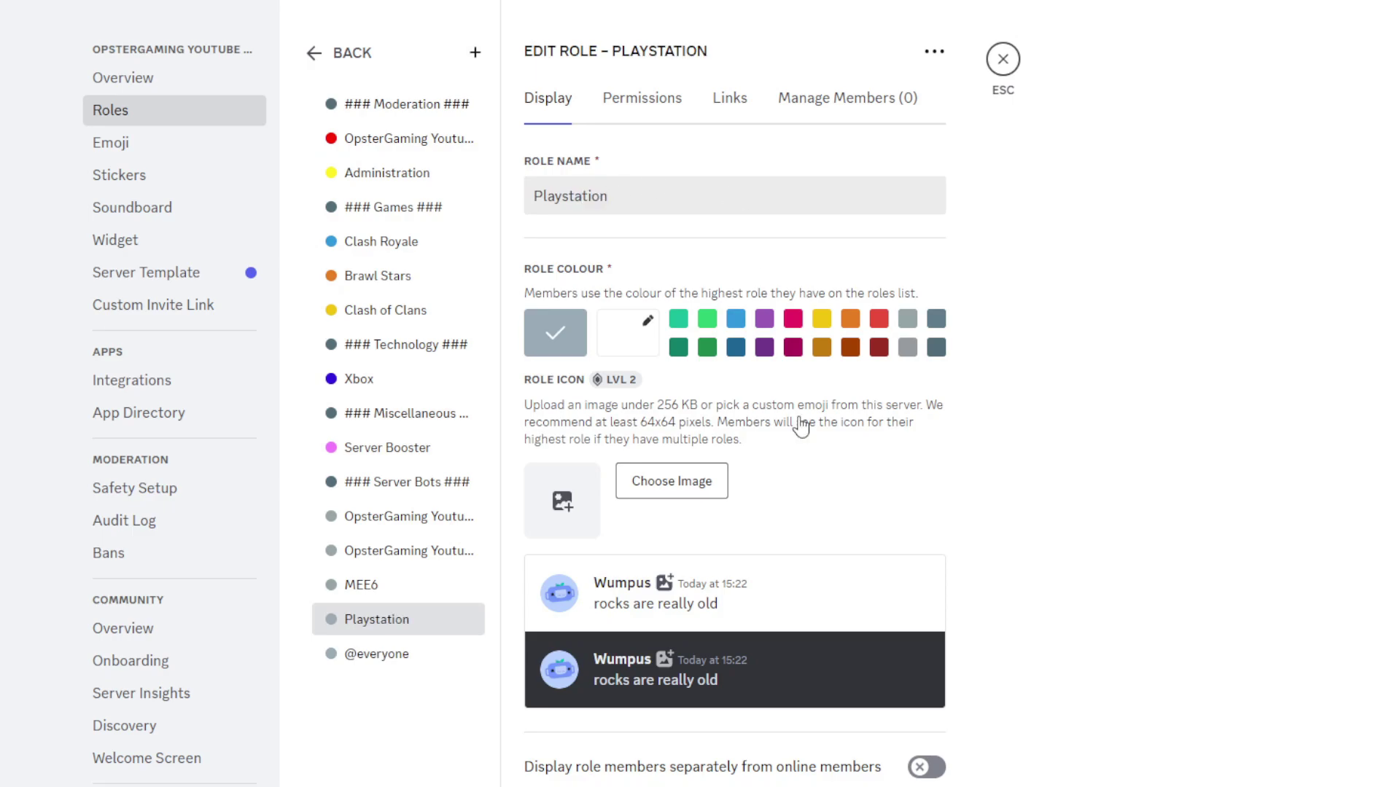
left_click(620, 332)
triple_click(742, 527)
key("ctrl+v")
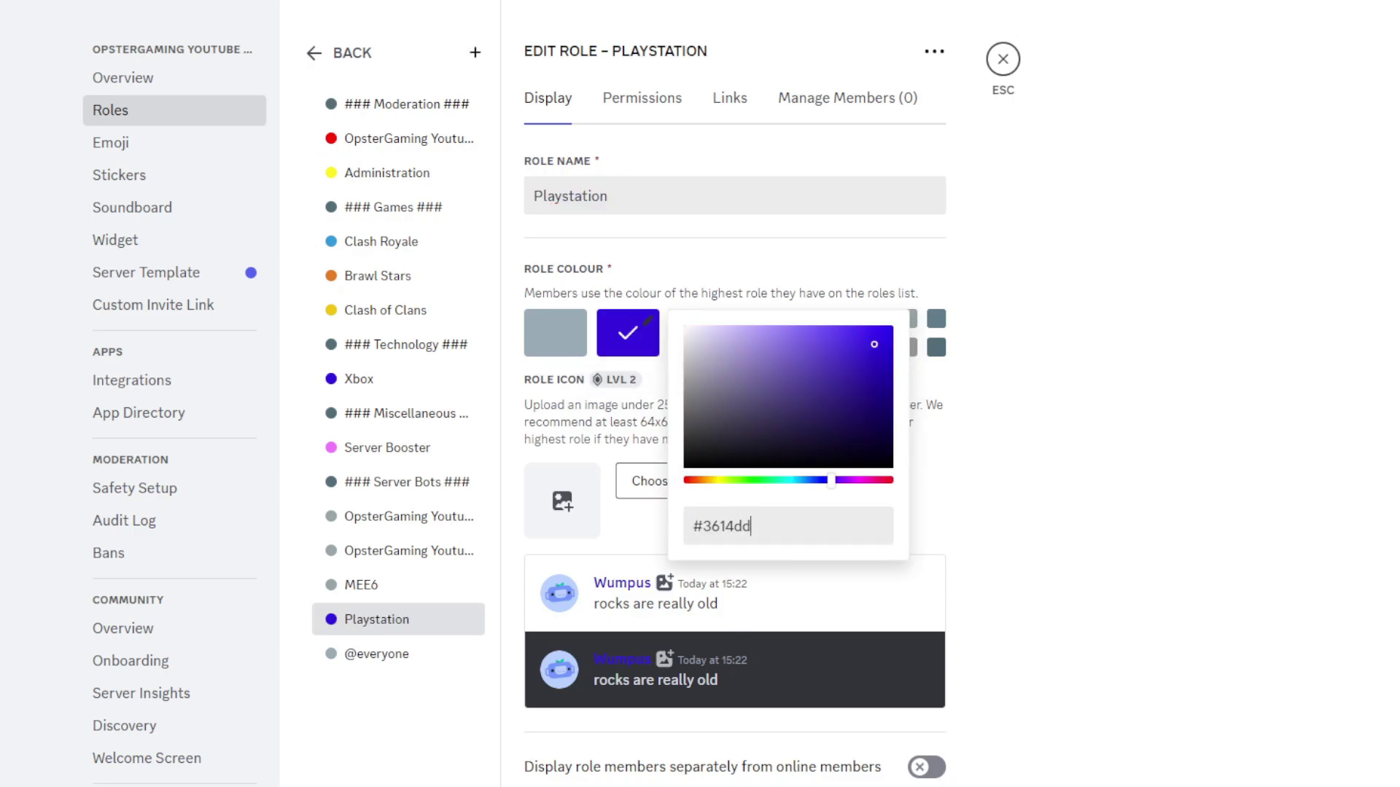
key("Escape")
left_click_drag(386, 619, 390, 414)
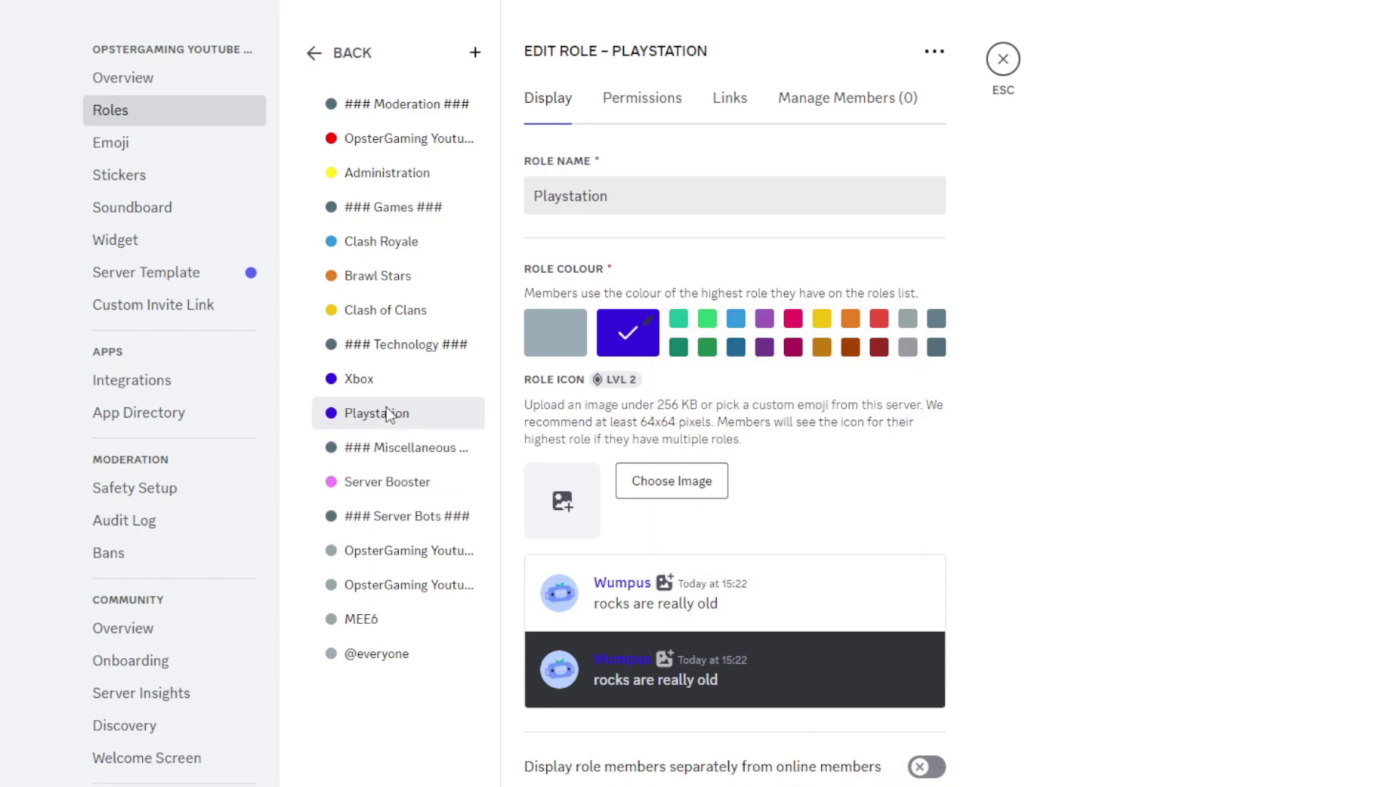
Create a role named "PC" with the custom colour #3614dd and place it directly below Playstation.
left_click(476, 54)
triple_click(643, 202)
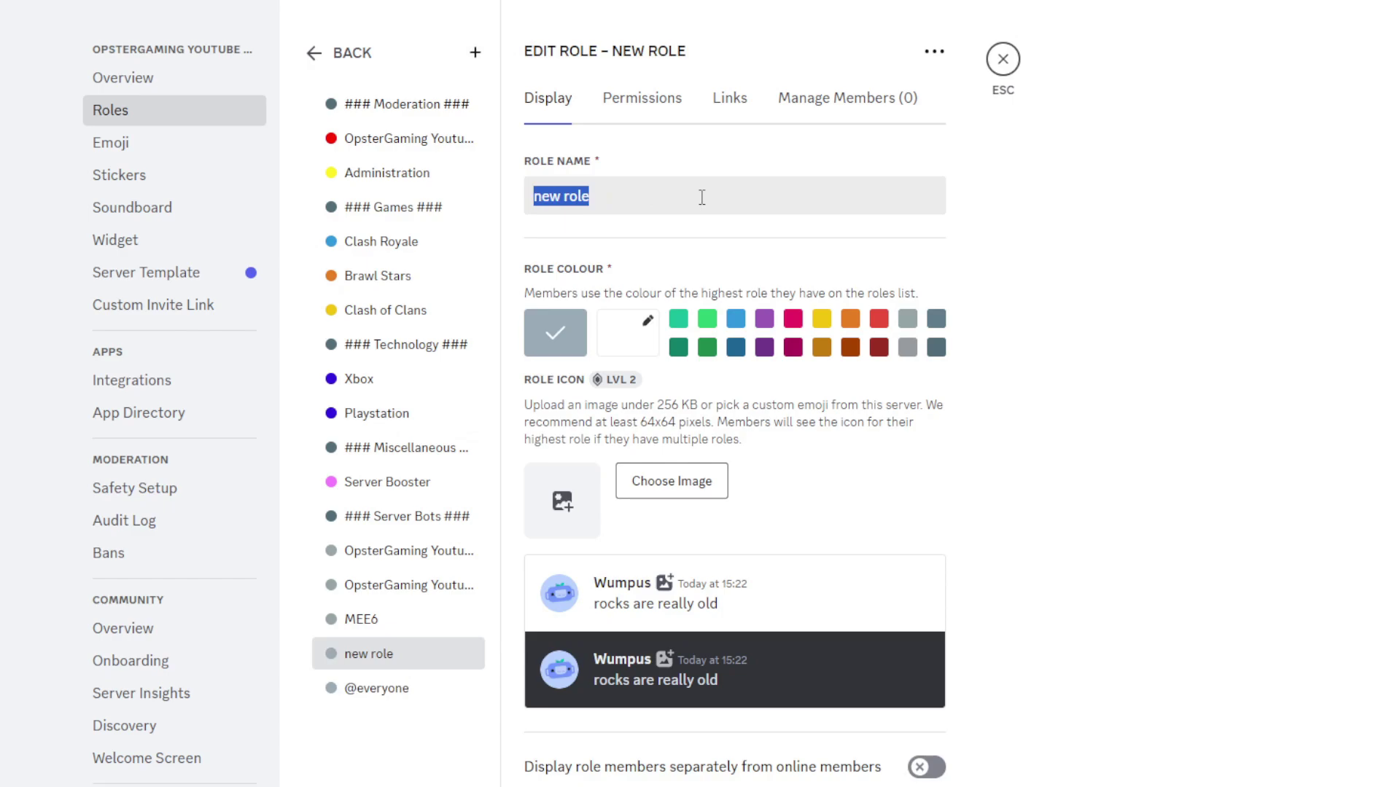
type("PC")
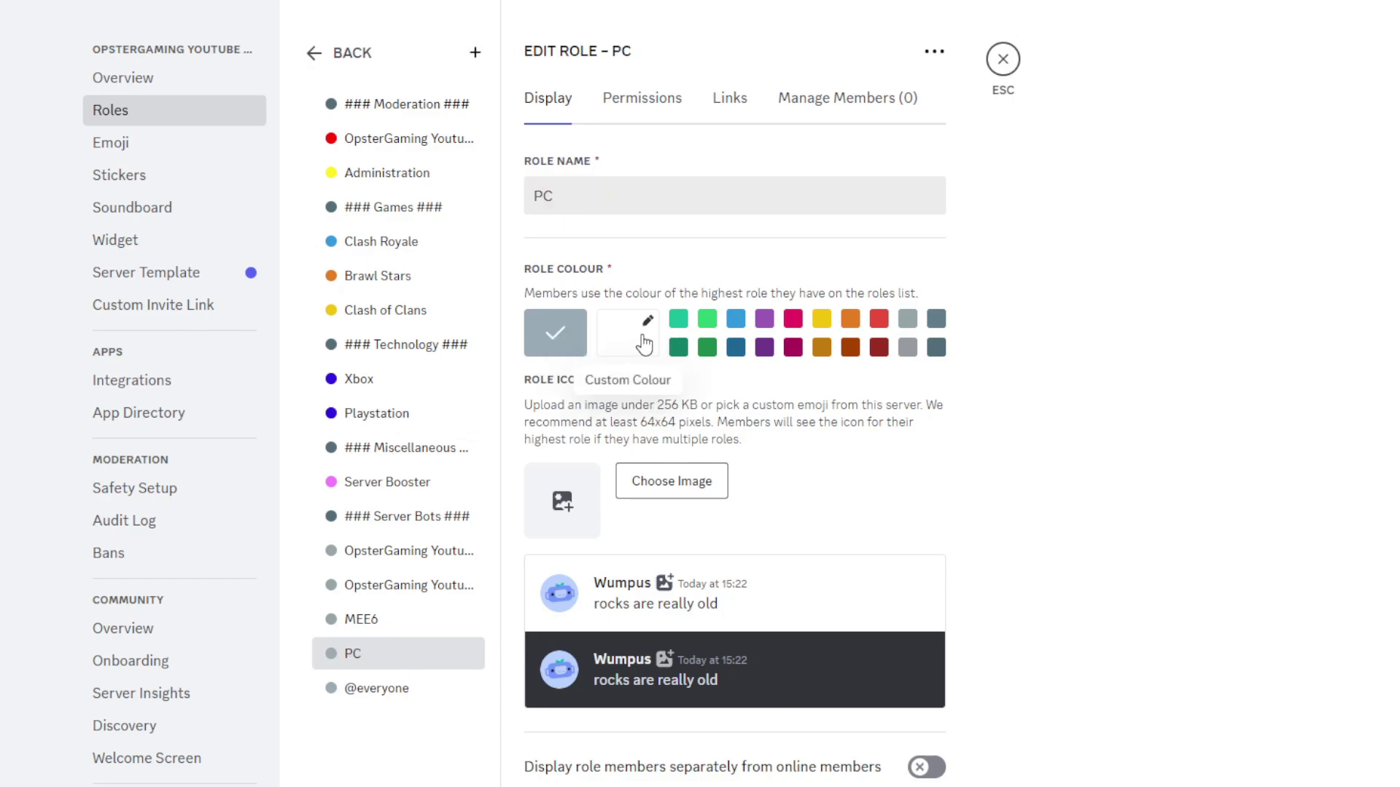
left_click(644, 343)
triple_click(648, 522)
key("ctrl+v")
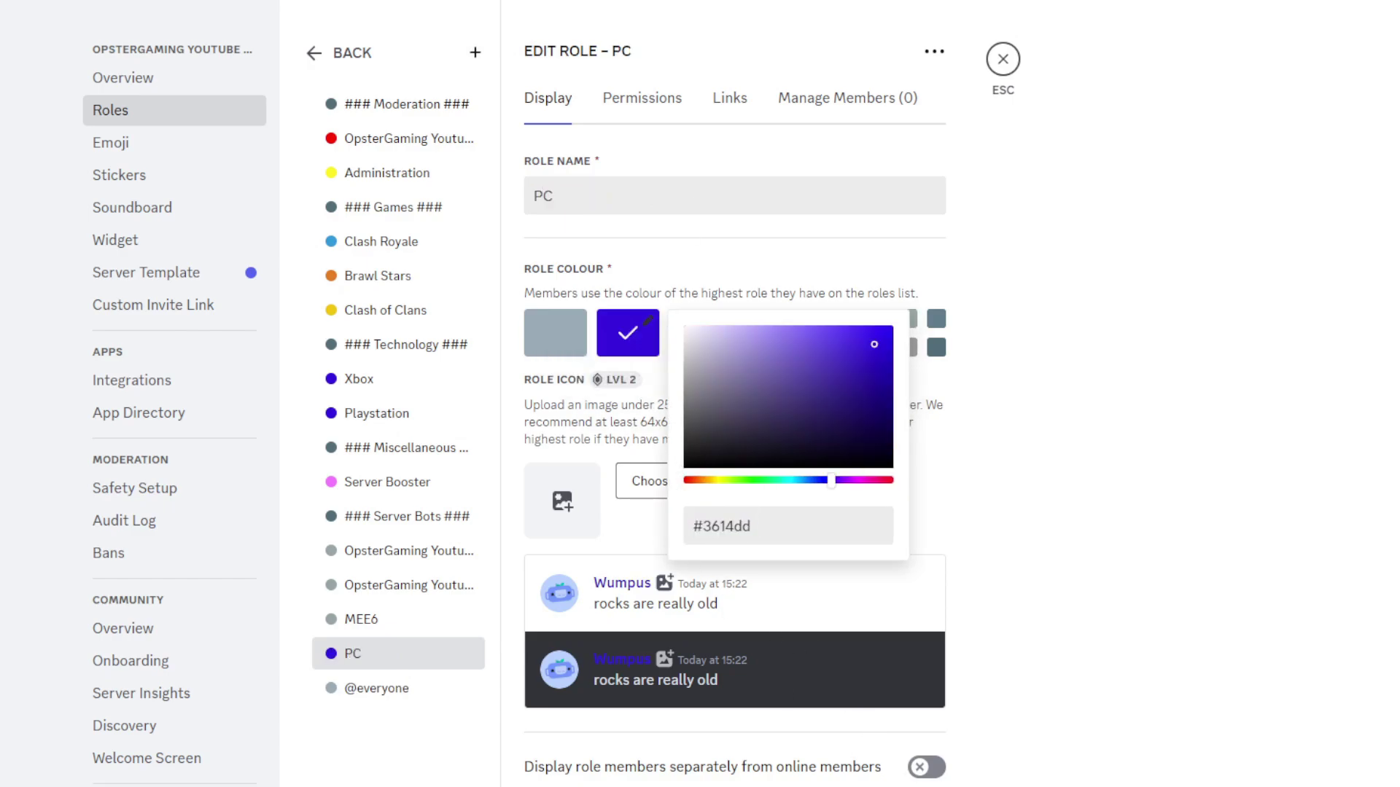
key("Escape")
left_click_drag(447, 649, 386, 459)
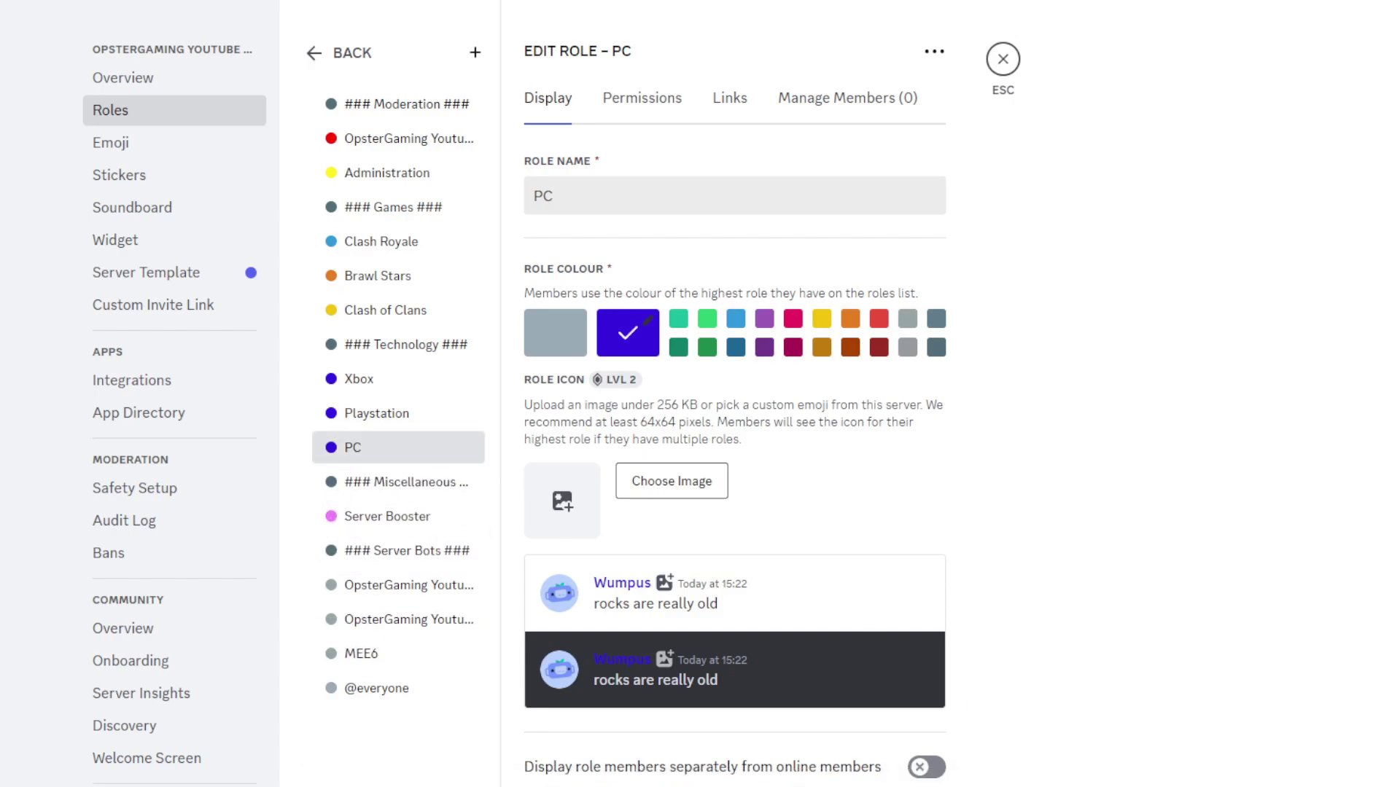
Review the Moderation, Technology and Games separator roles and leave the server settings.
left_click(365, 107)
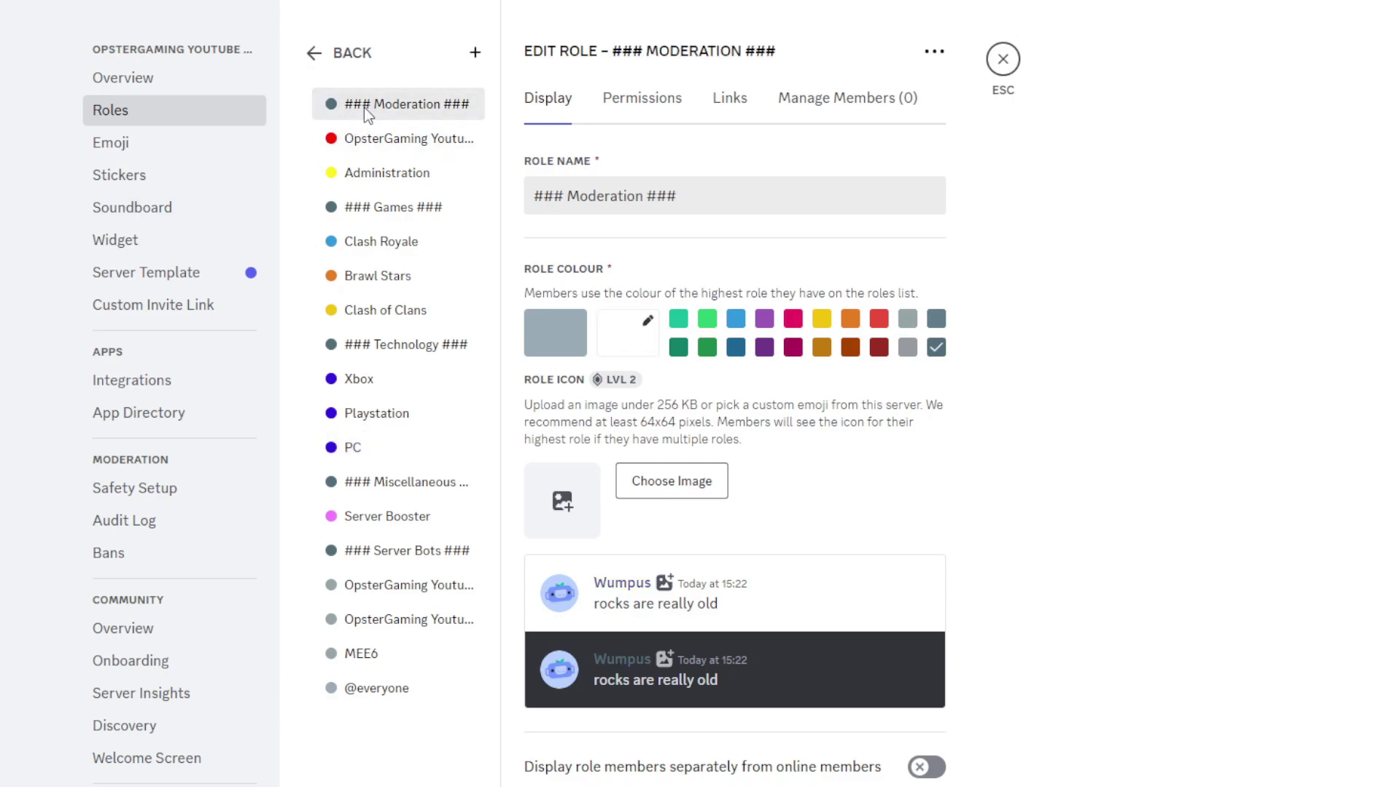
left_click(430, 346)
left_click(398, 208)
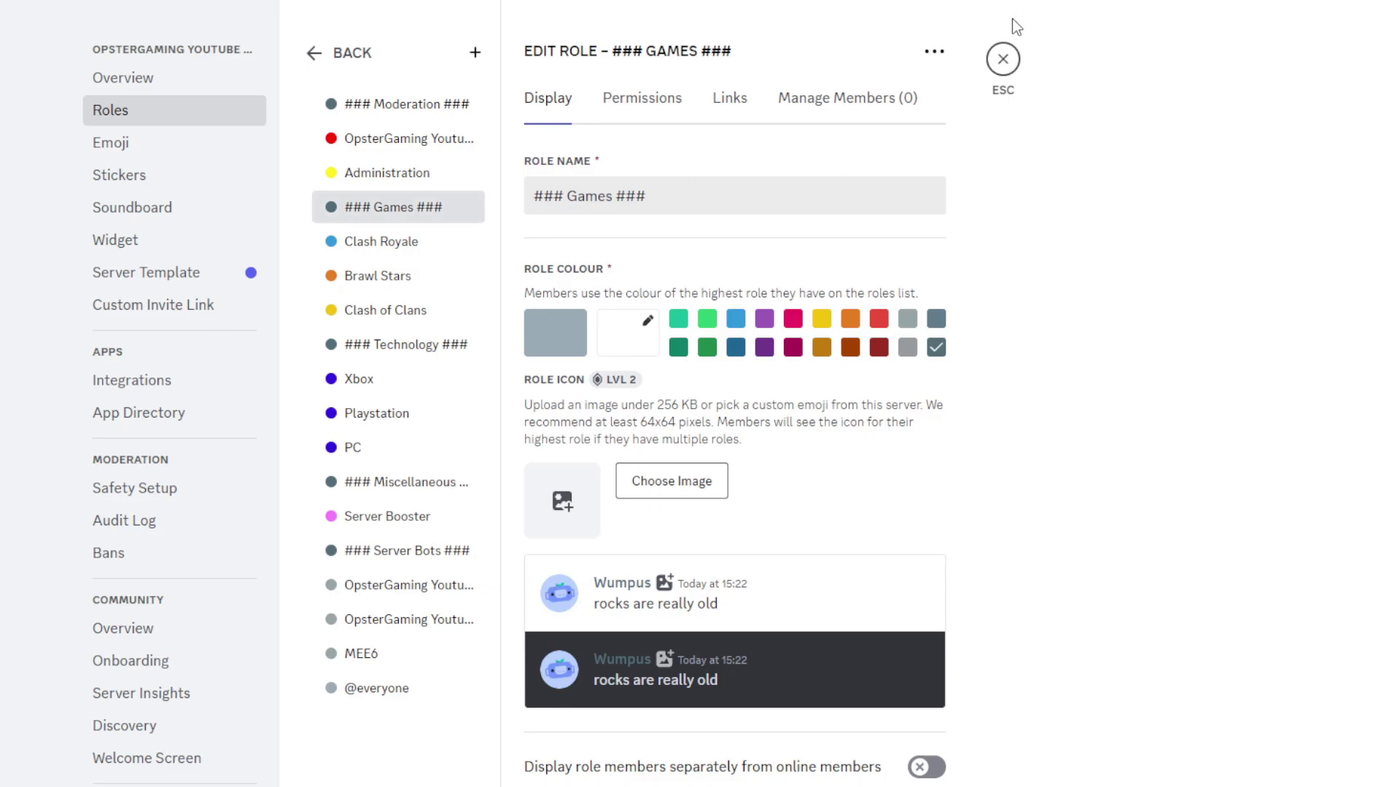
left_click(1012, 63)
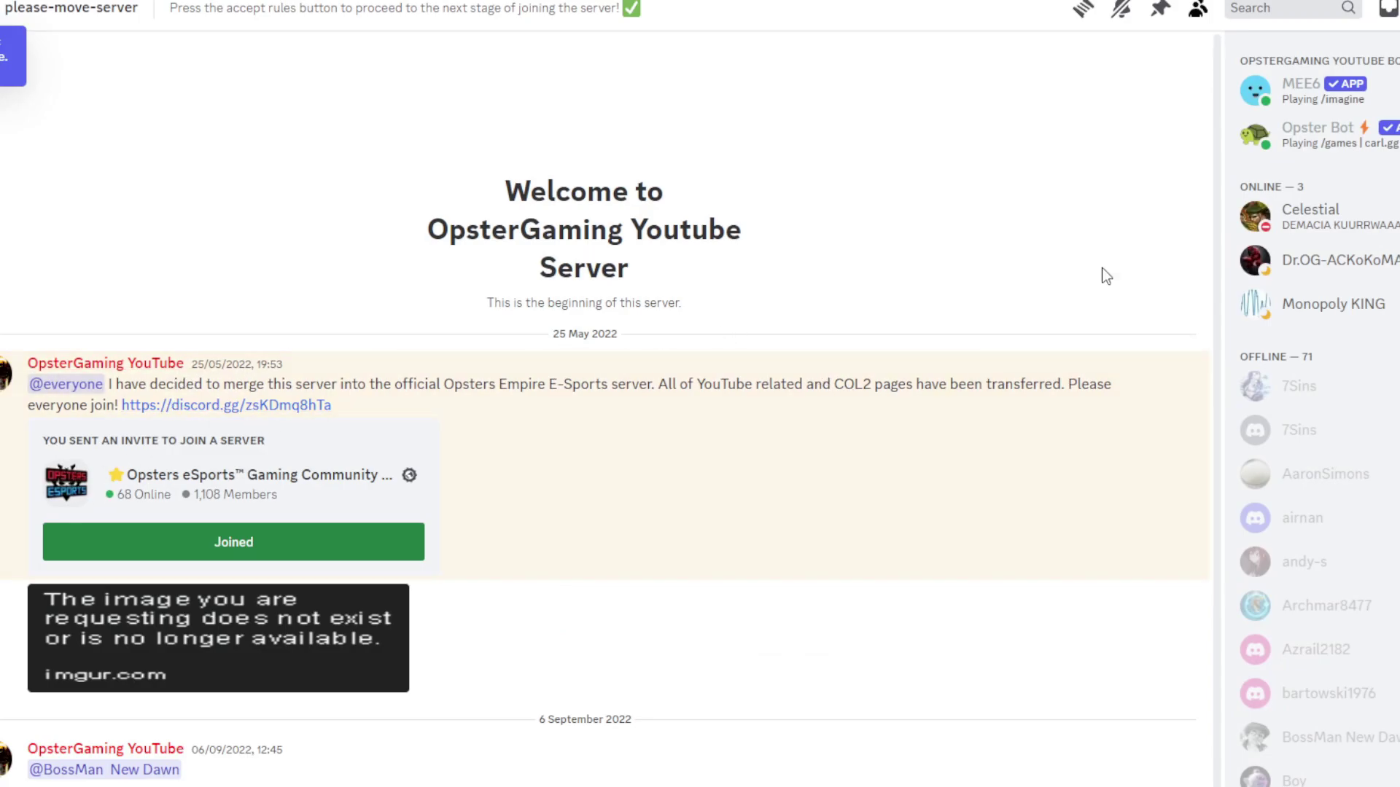
Open the first online member's profile and examine the categorised roles available to assign, without adding any.
left_click(1377, 224)
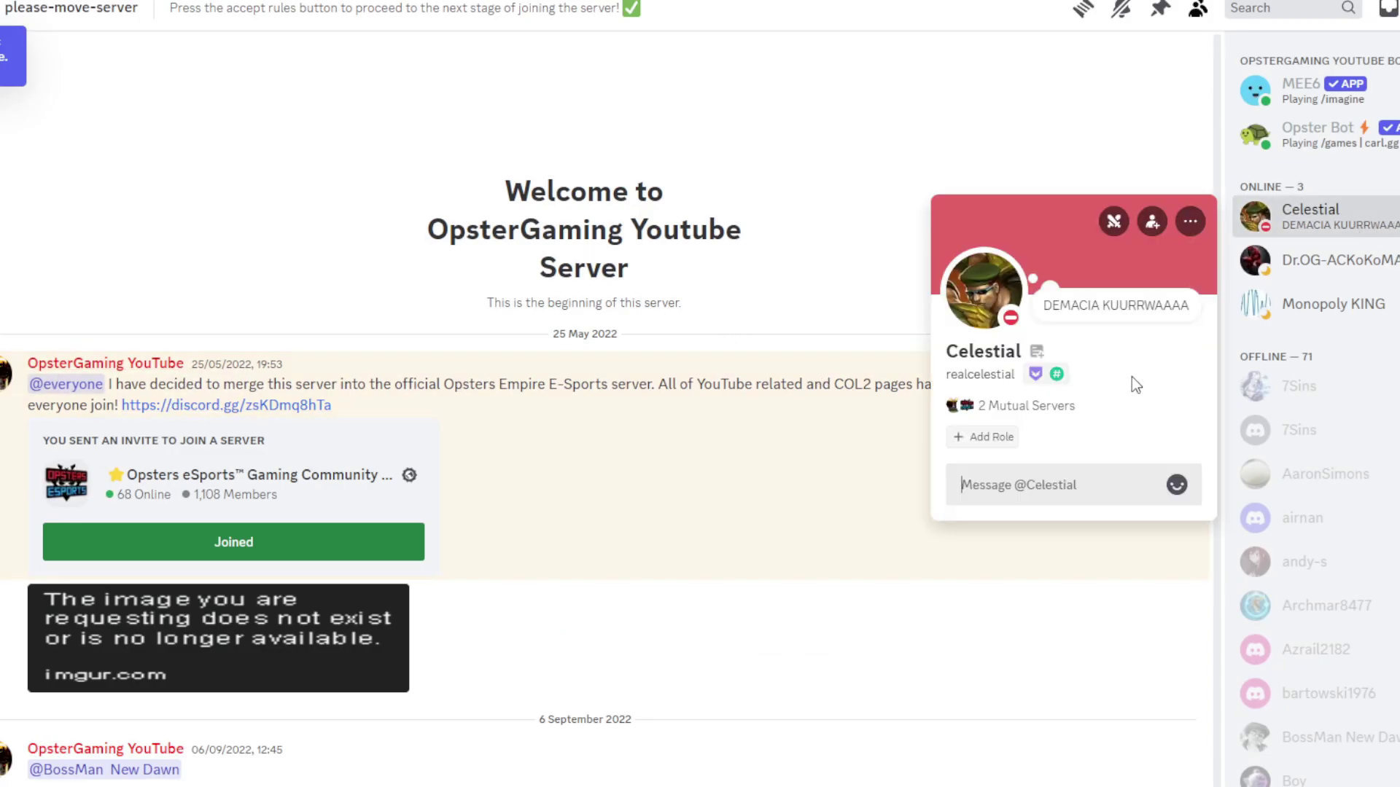
right_click(1319, 219)
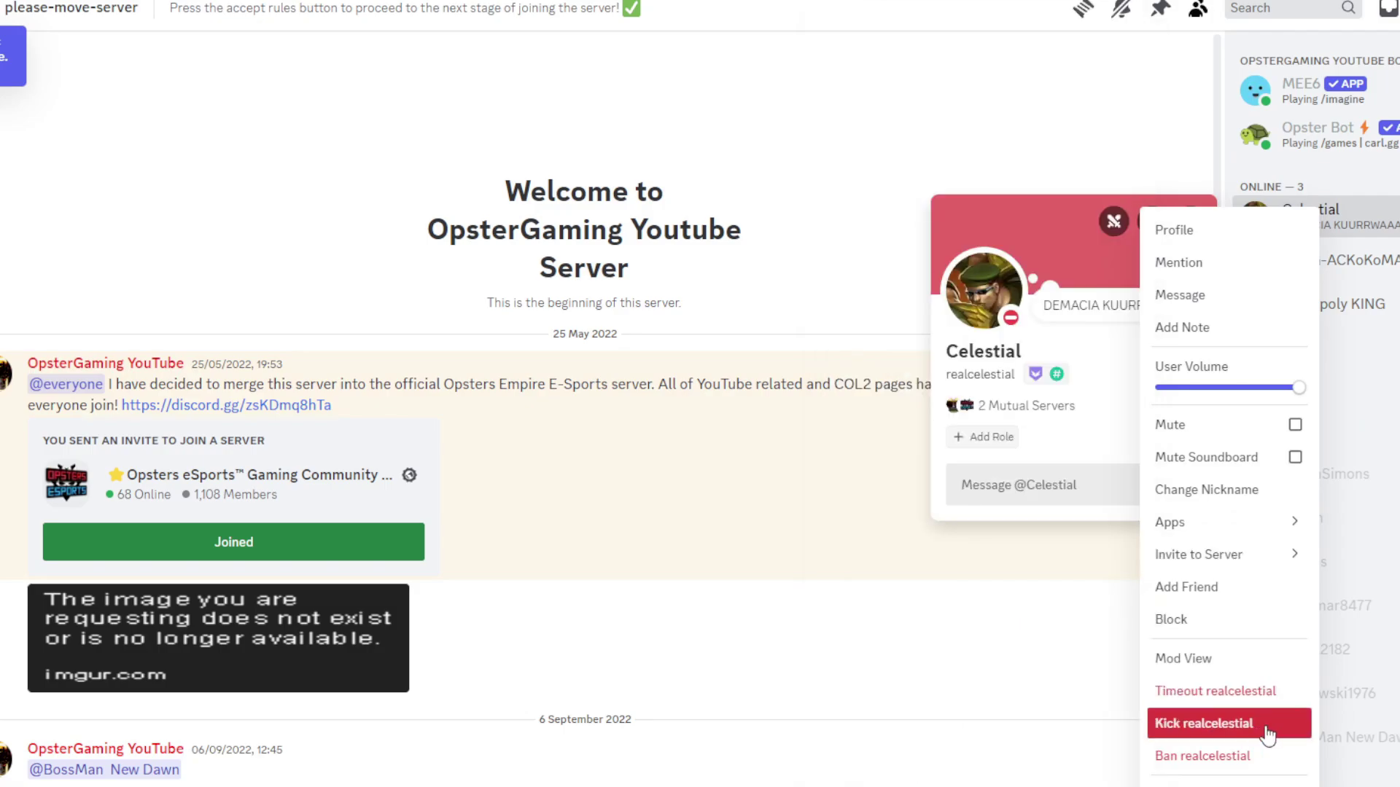
left_click(1081, 365)
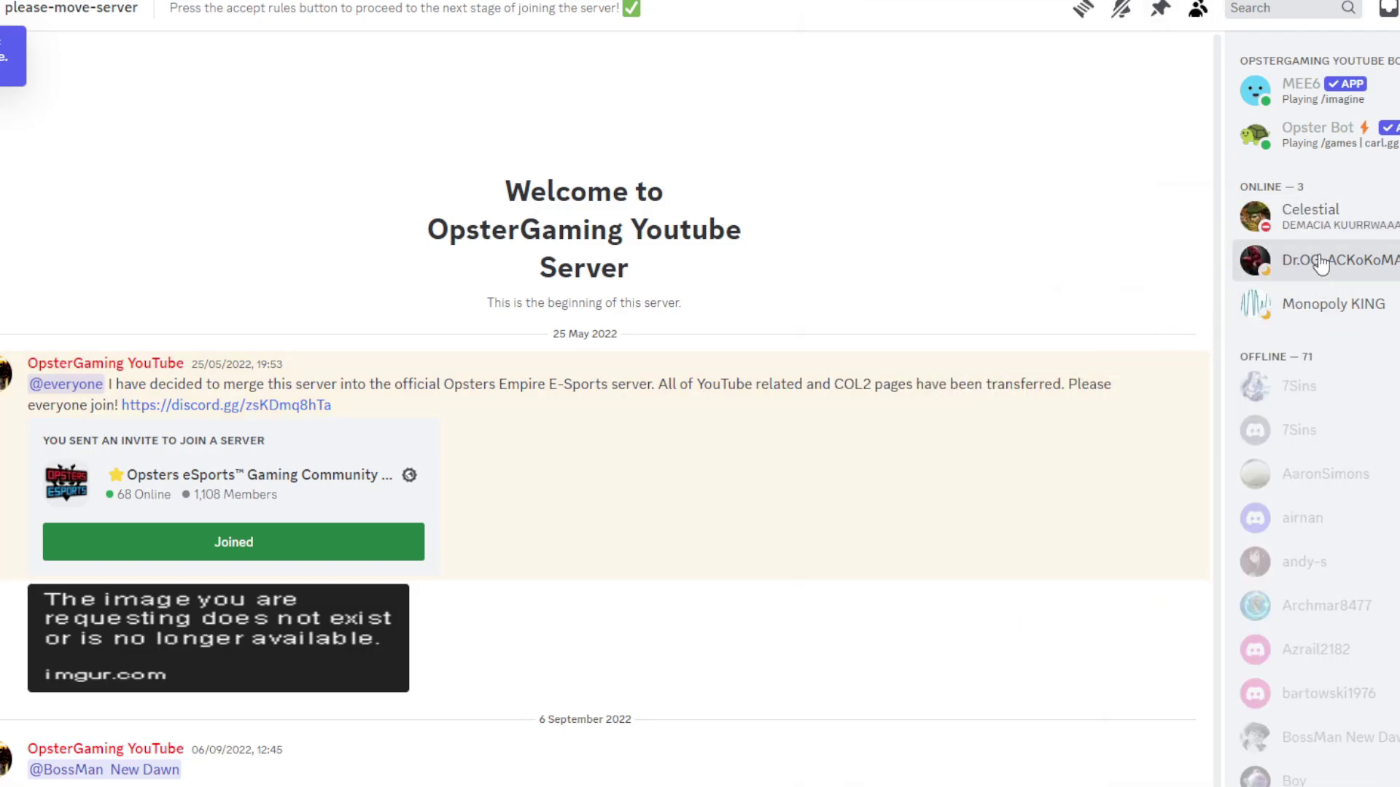
left_click(1318, 225)
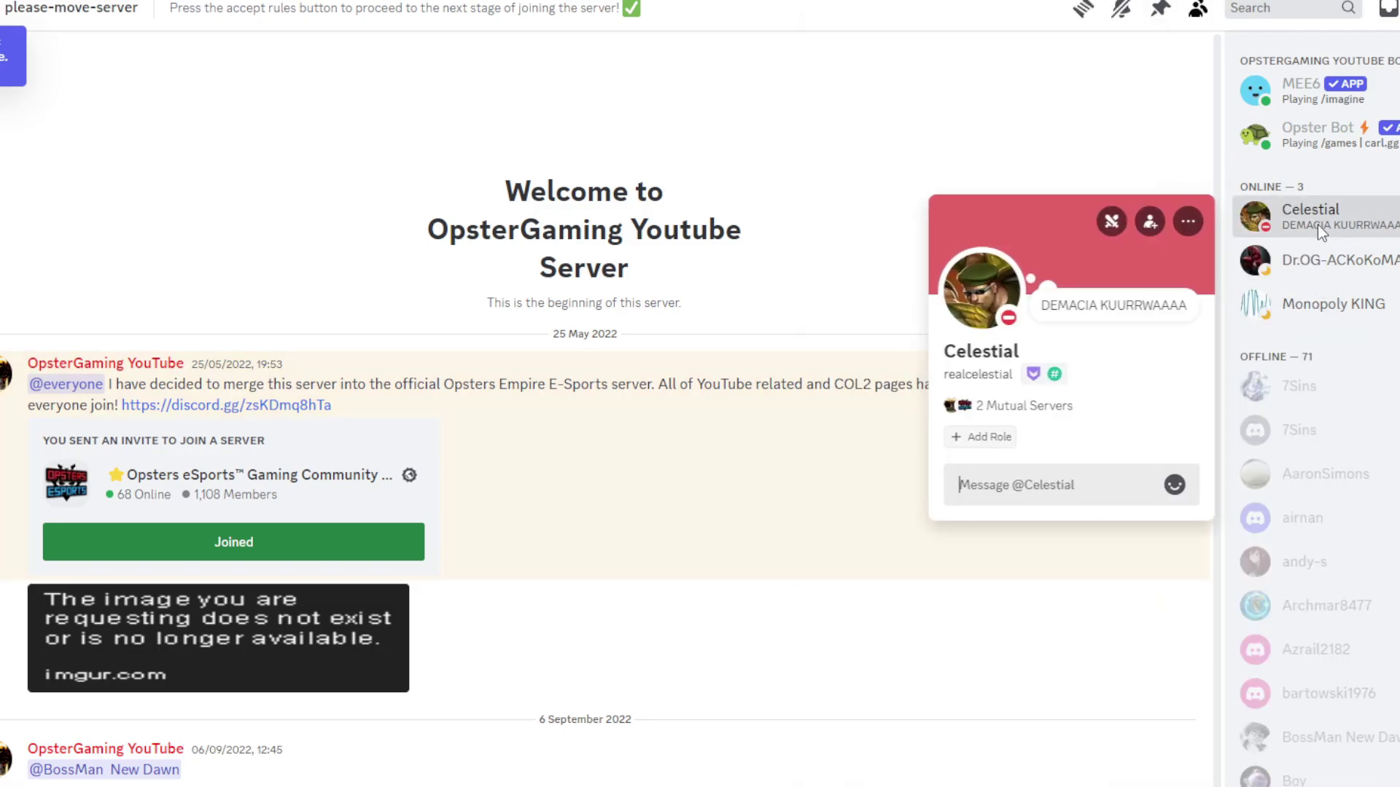
left_click(977, 439)
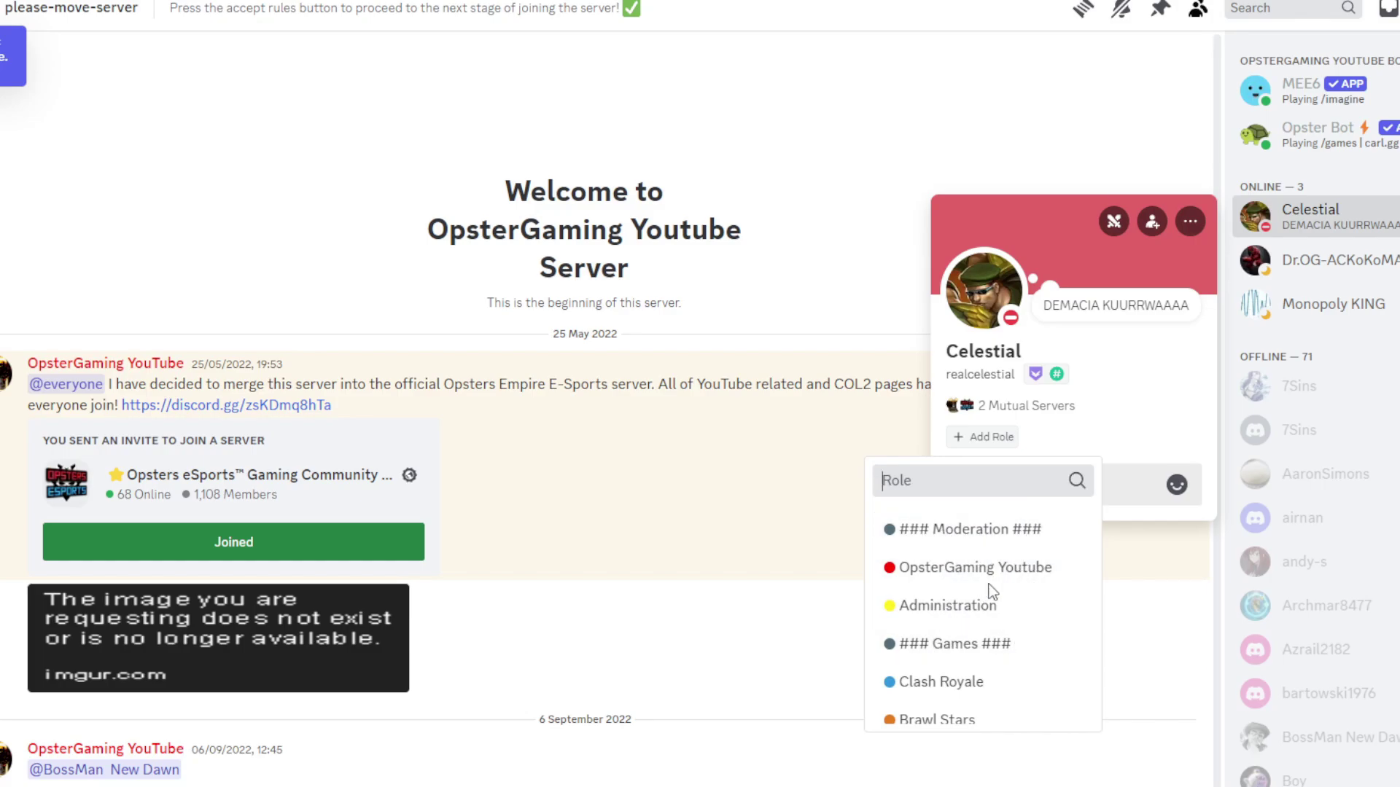
scroll(990, 602, "down", 2)
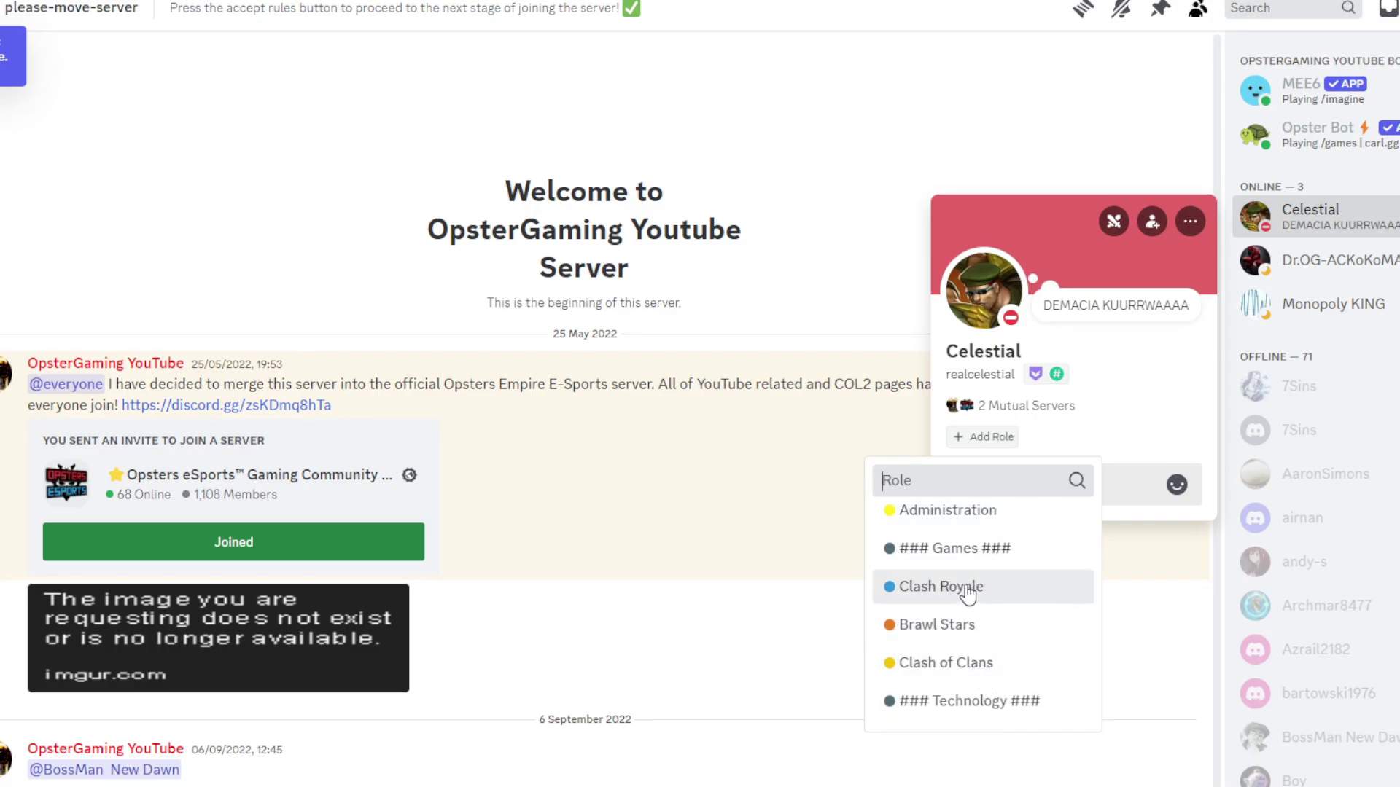
scroll(966, 611, "down", 2)
scroll(955, 565, "down", 2)
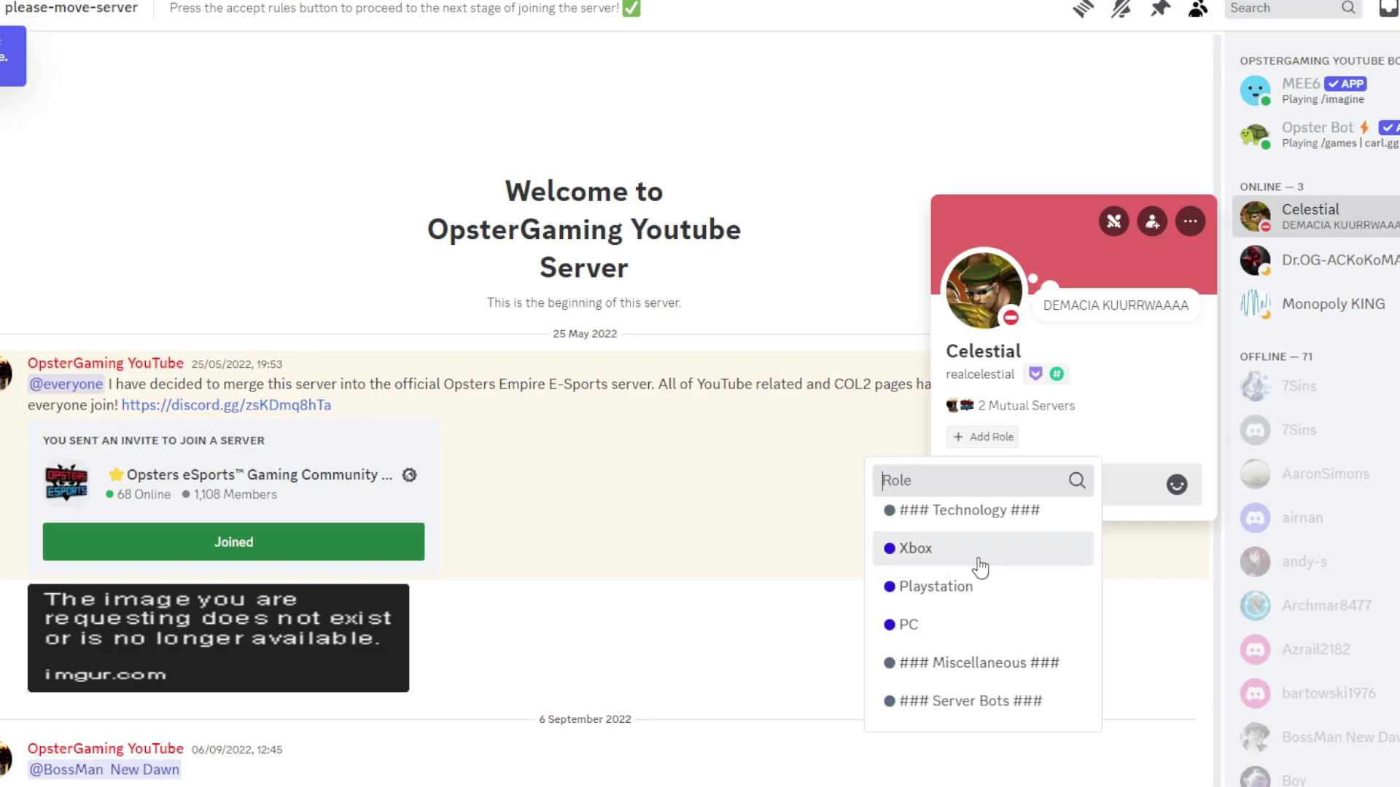
scroll(980, 641, "down", 1)
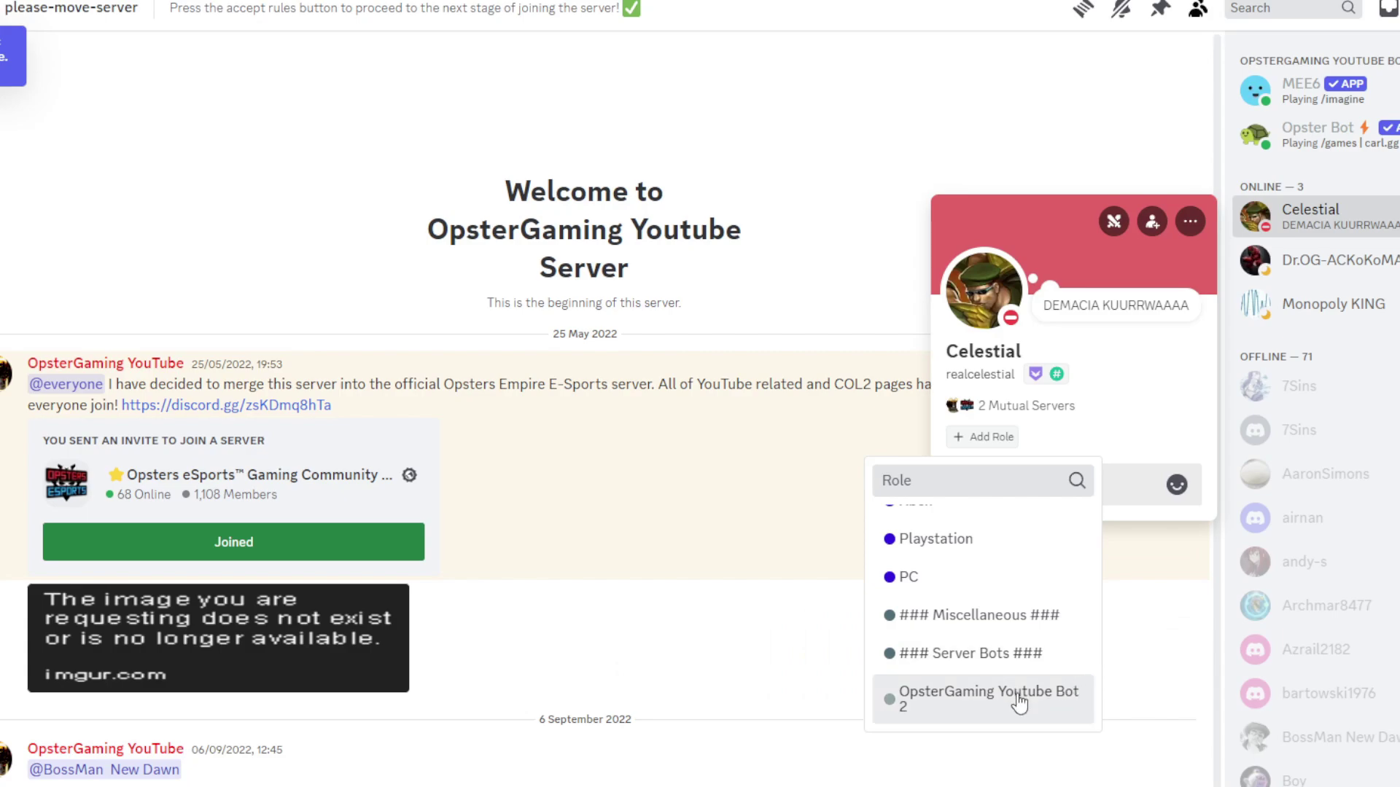
key("Escape")
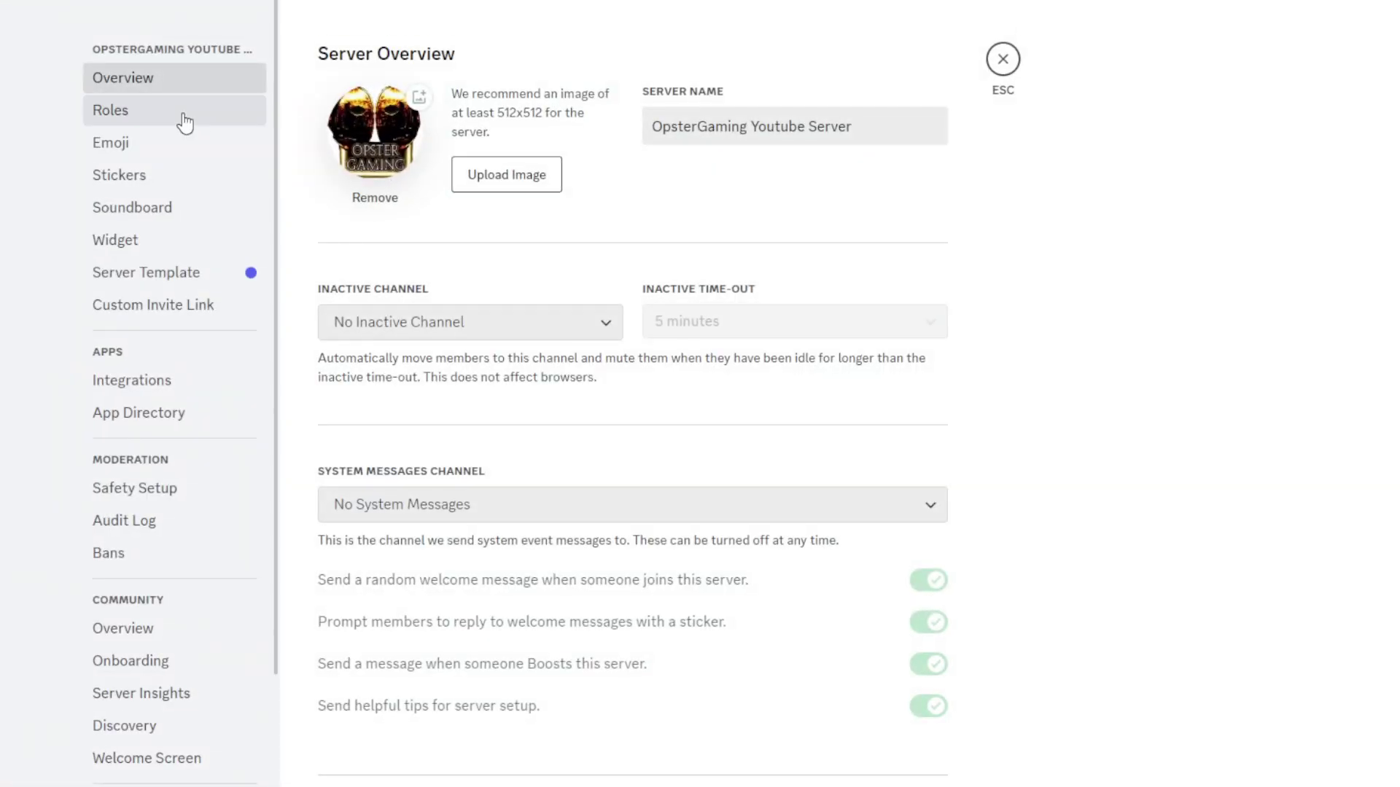
Open the server's role settings and delete the "OpsterGaming Youtube Bot 2" role.
left_click(179, 116)
scroll(485, 498, "down", 6)
scroll(485, 498, "down", 1)
left_click(930, 731)
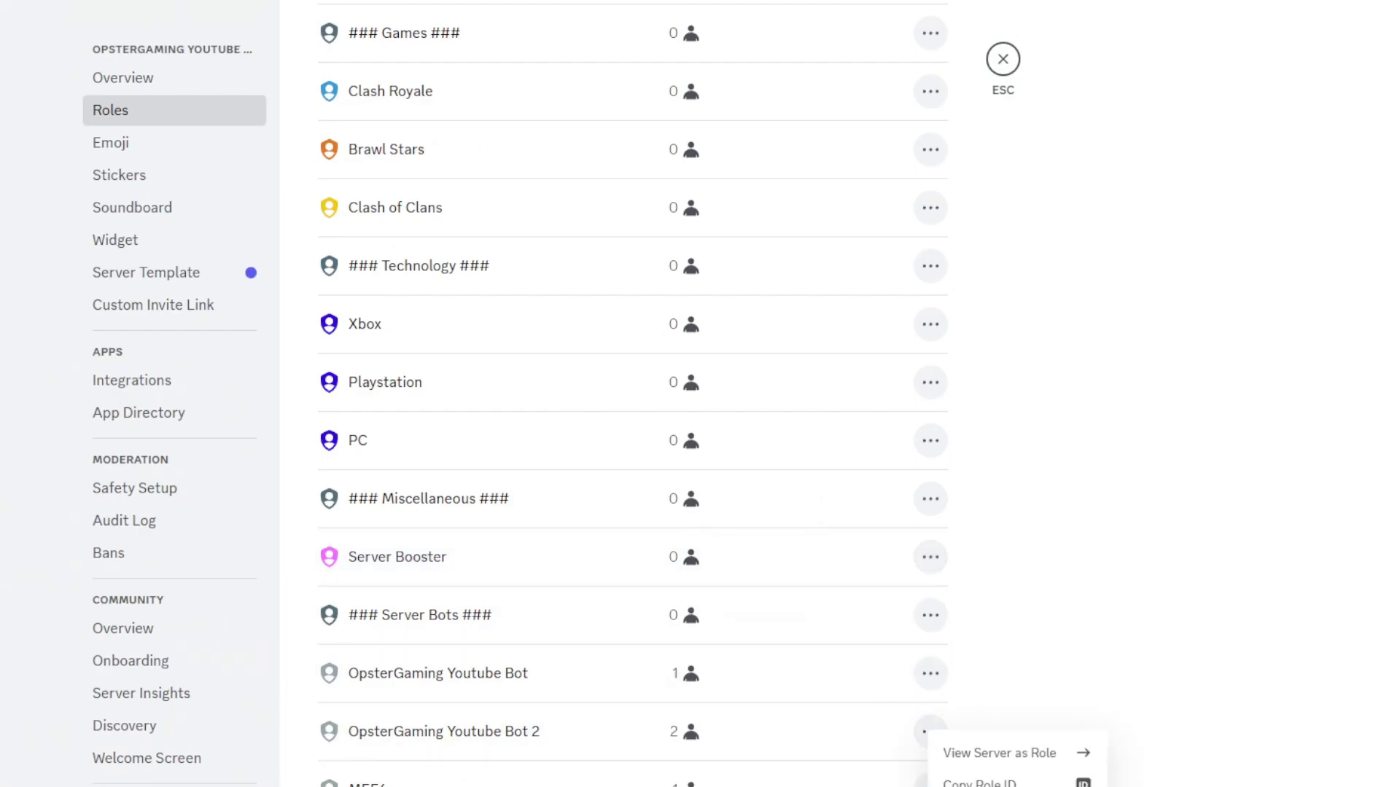
left_click(948, 758)
left_click(712, 484)
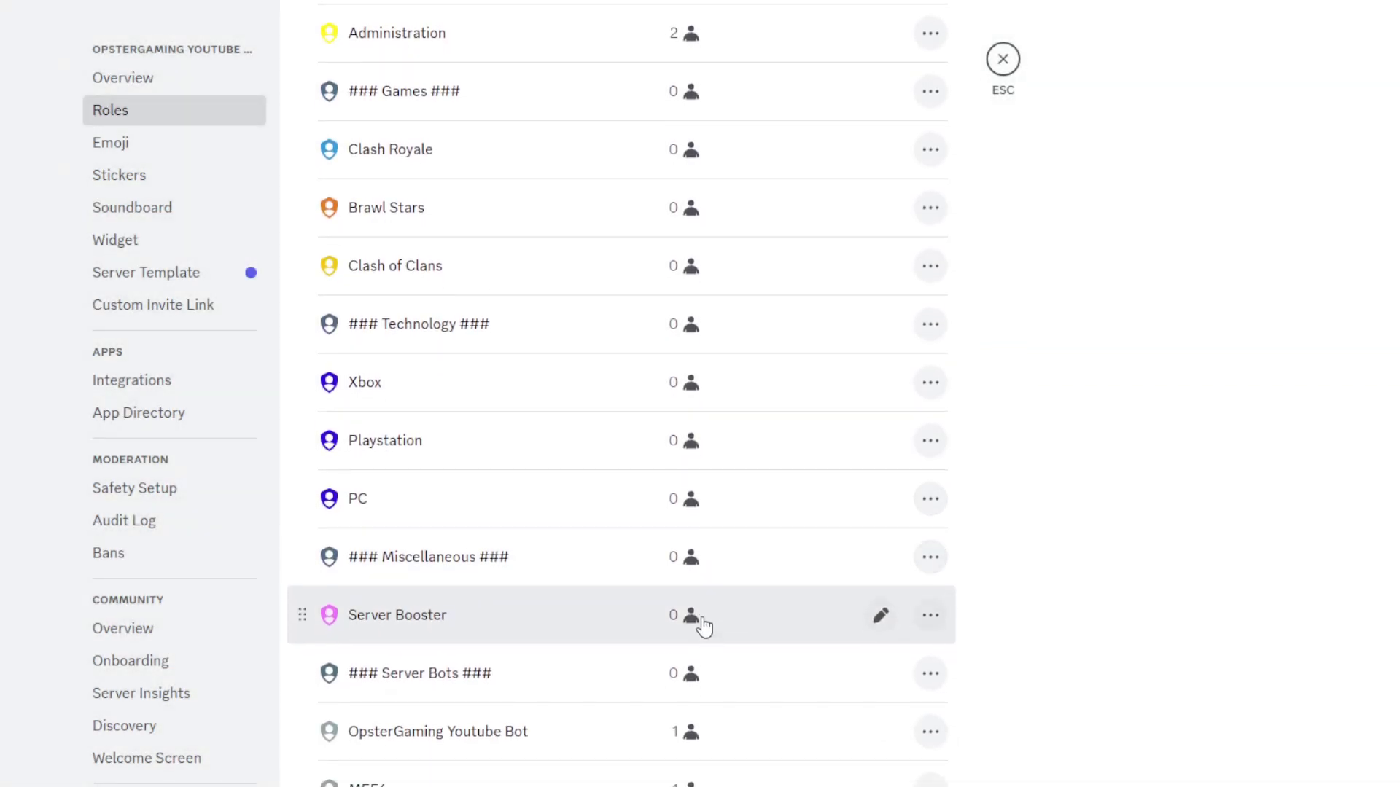
Examine the full role list to check the order and colours of the separators and the roles beneath them.
scroll(627, 525, "up", 5)
scroll(628, 522, "down", 5)
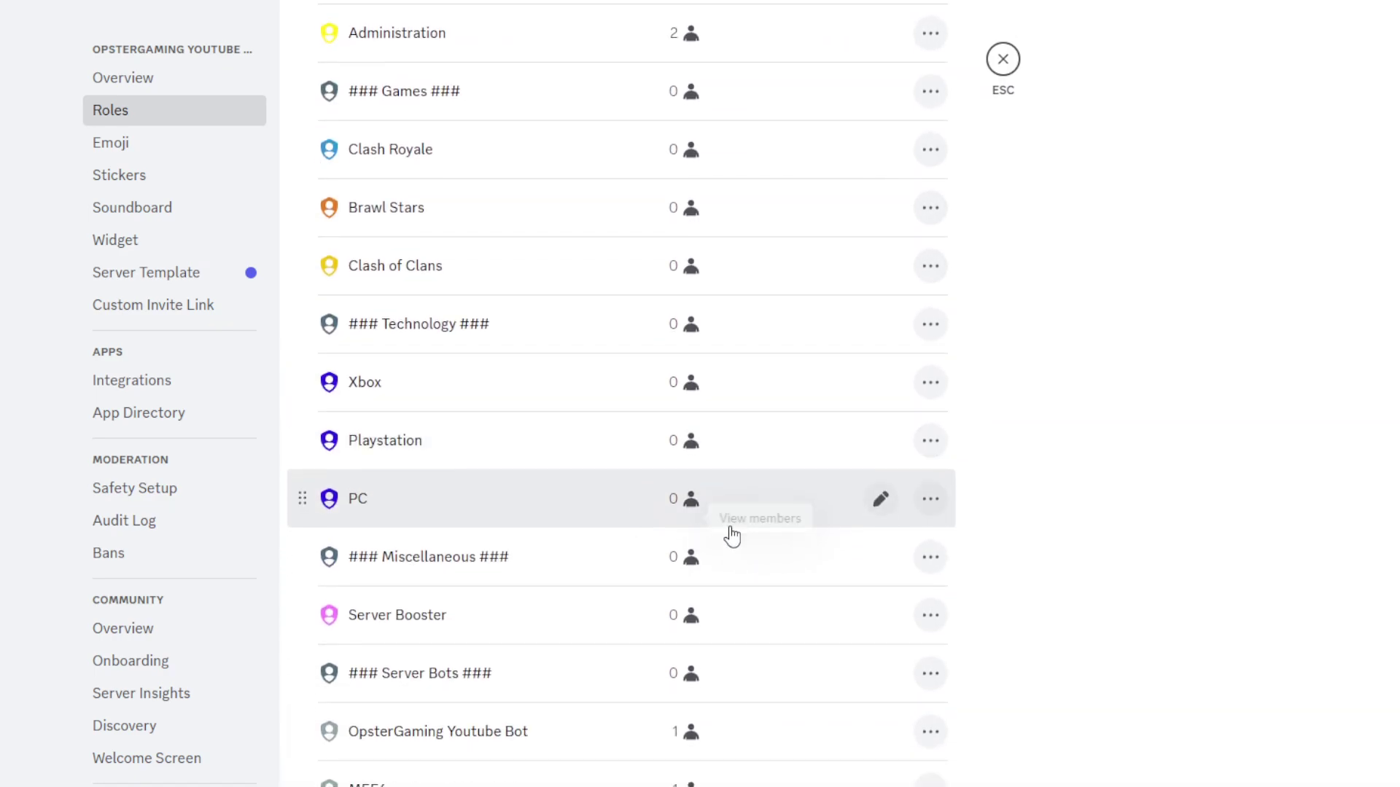
scroll(737, 535, "up", 5)
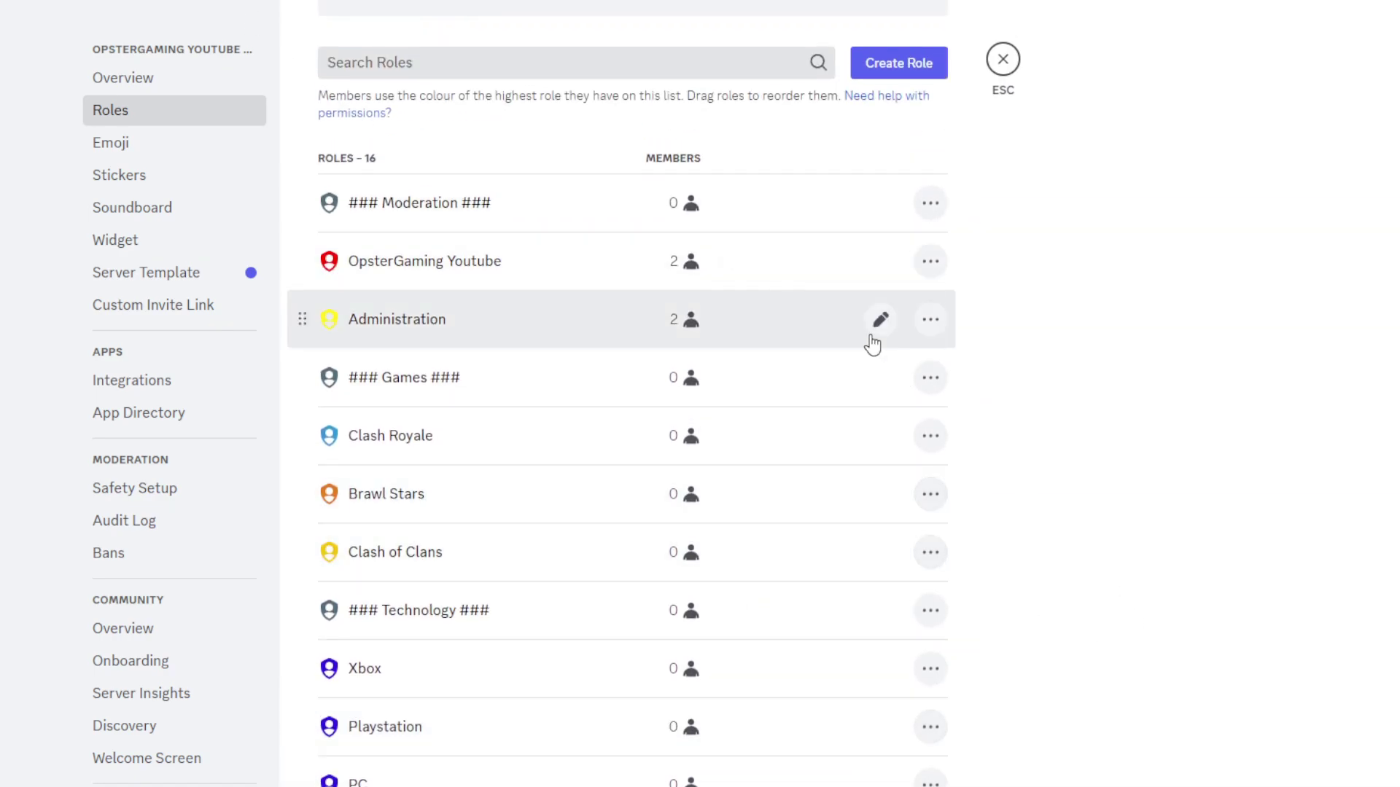
scroll(706, 228, "down", 3)
scroll(659, 226, "down", 2)
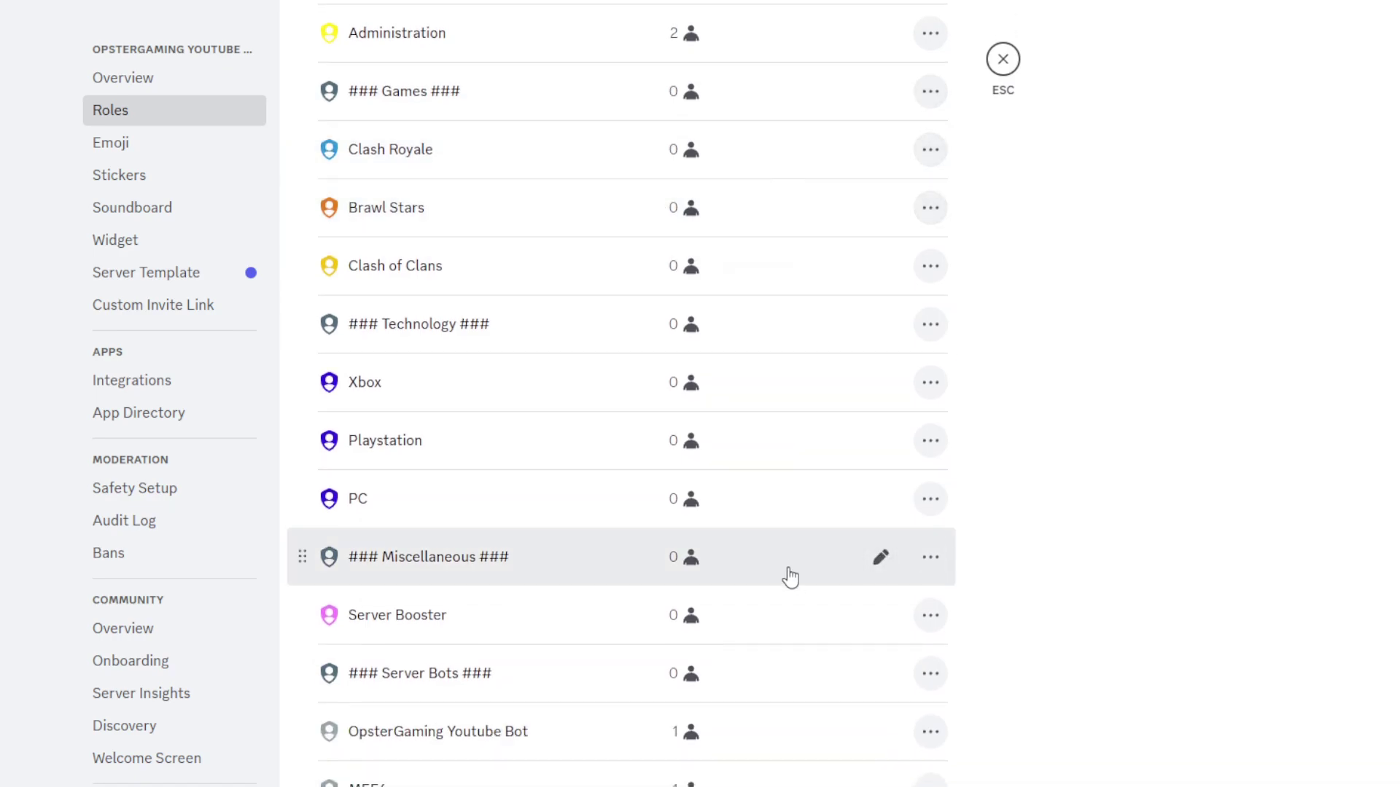
scroll(746, 587, "up", 3)
scroll(615, 524, "down", 2)
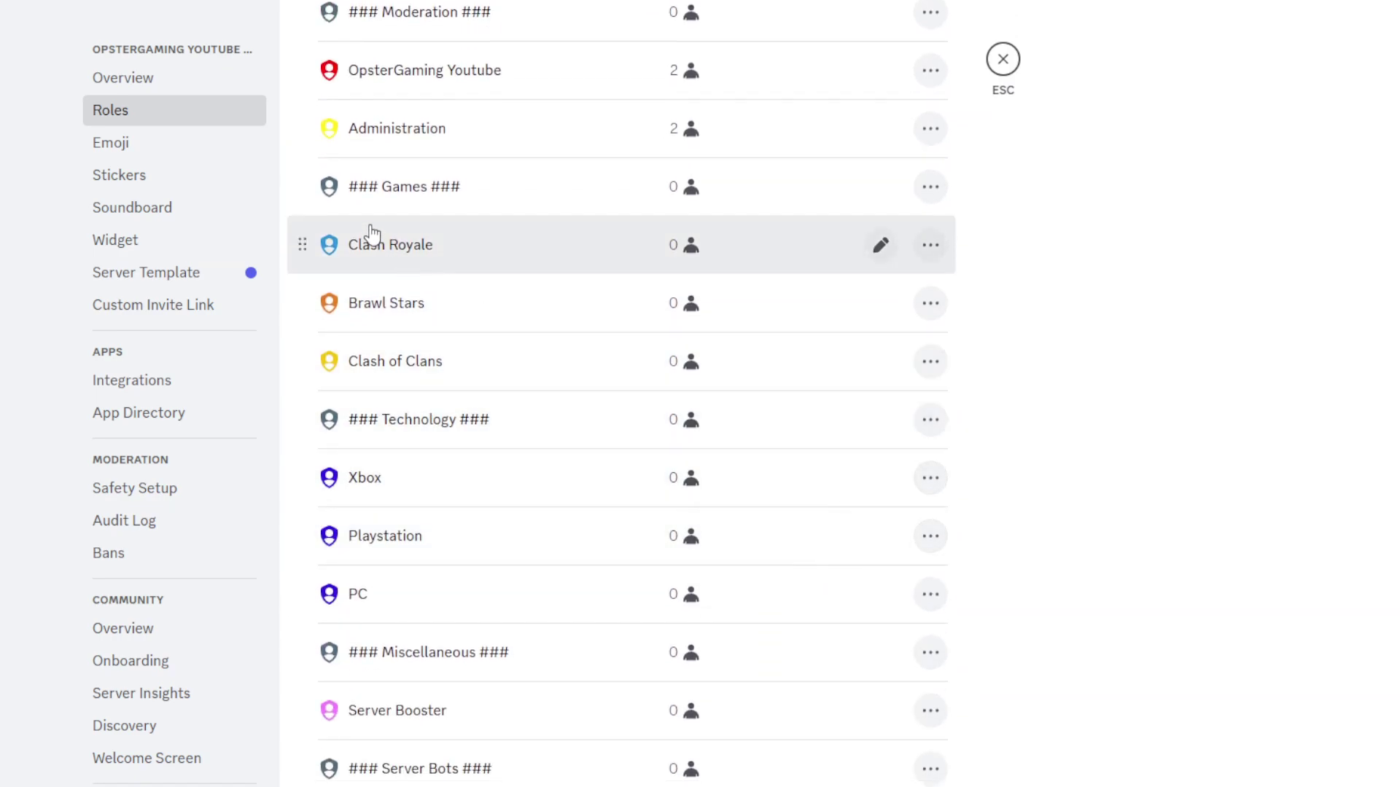
scroll(408, 262, "down", 2)
scroll(583, 510, "up", 2)
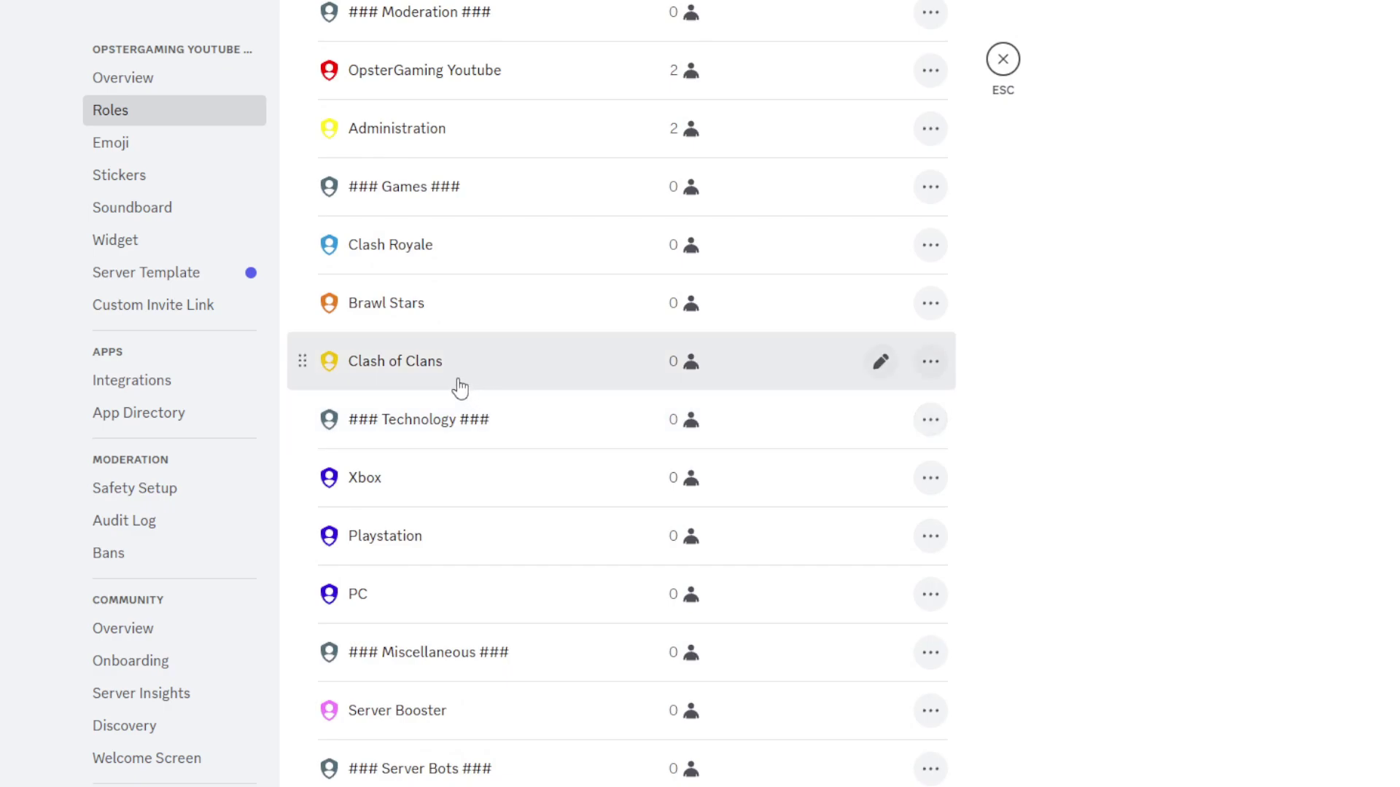
scroll(455, 379, "up", 1)
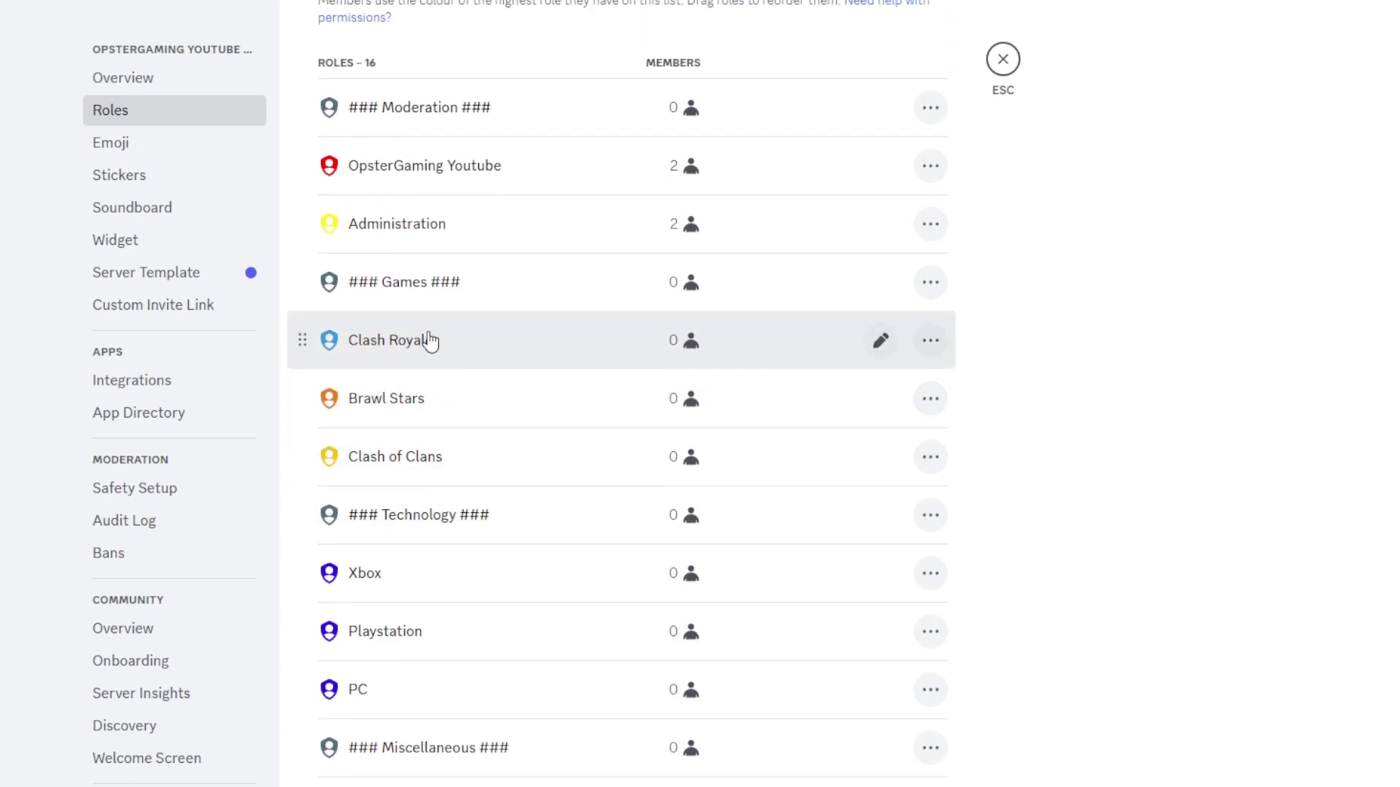
scroll(430, 340, "down", 1)
scroll(990, 151, "up", 3)
Create a new role named "## VR Devices ##".
left_click(949, 165)
double_click(651, 197)
key("ctrl+a")
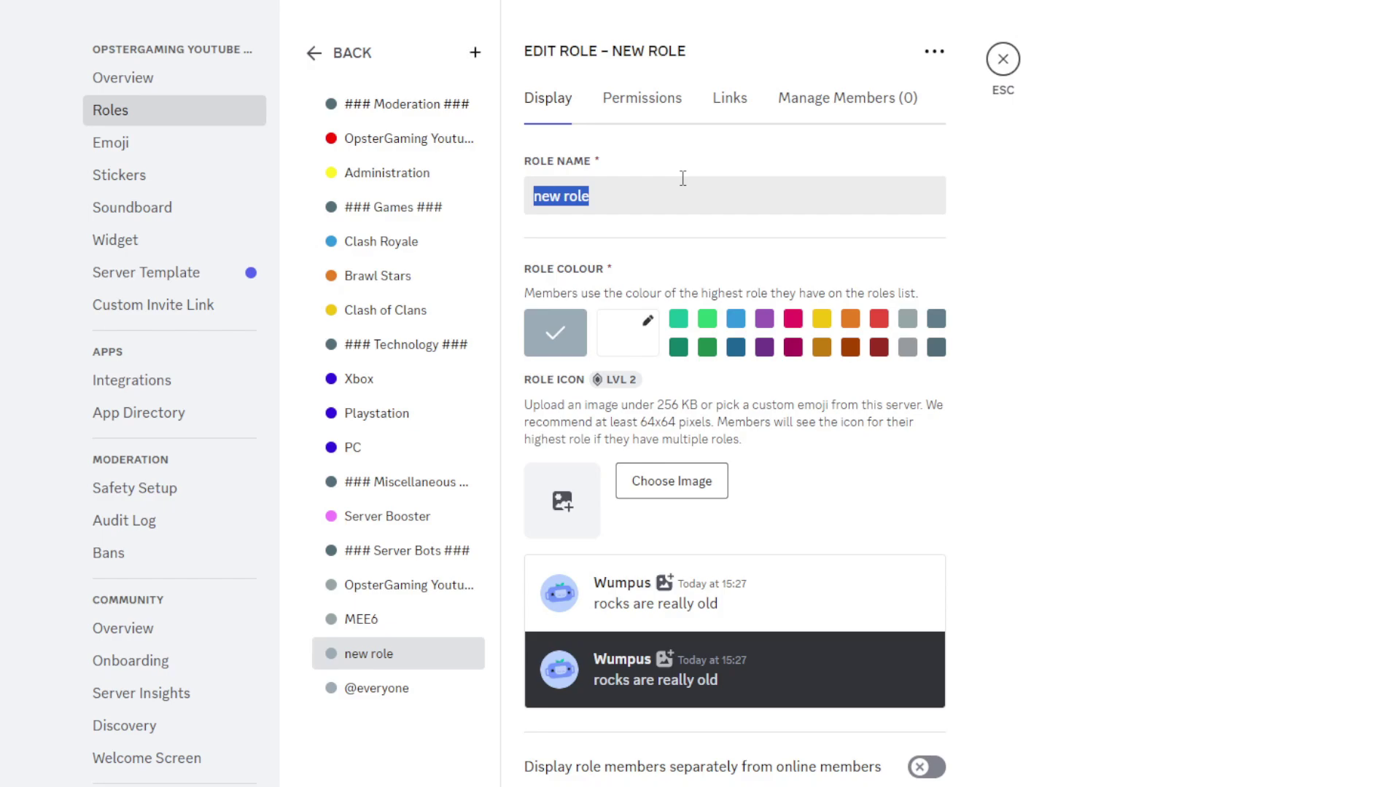
key("BackSpace")
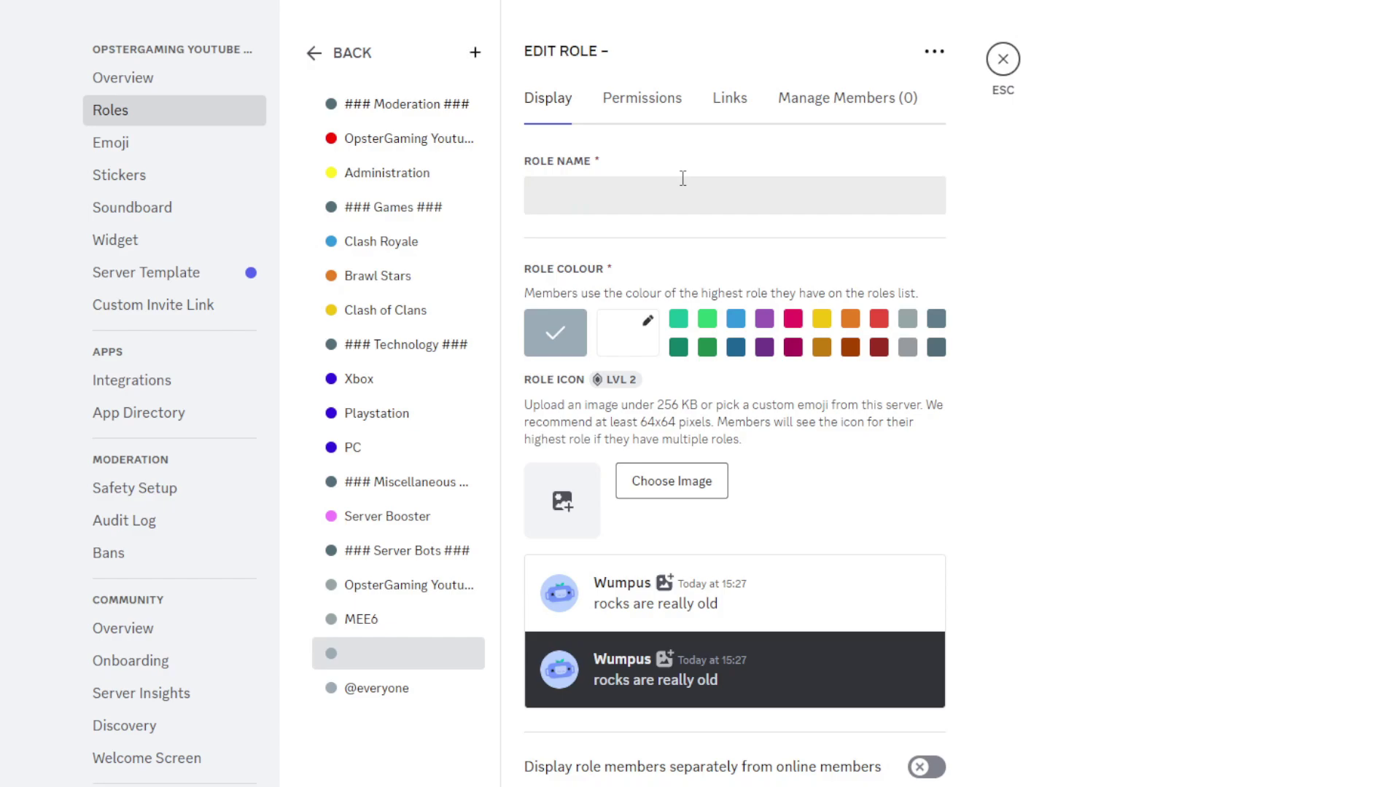
type("## VR Dev")
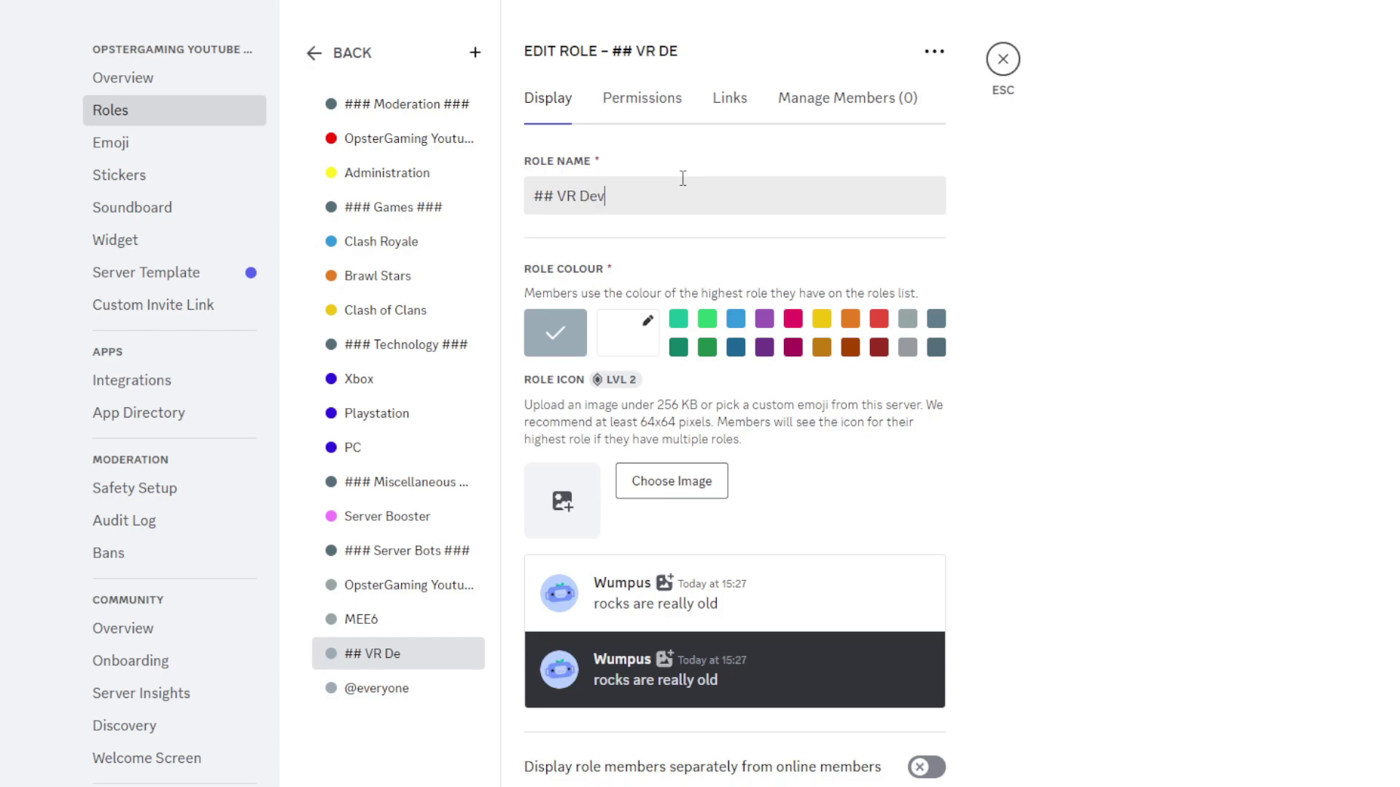
type("ices ##")
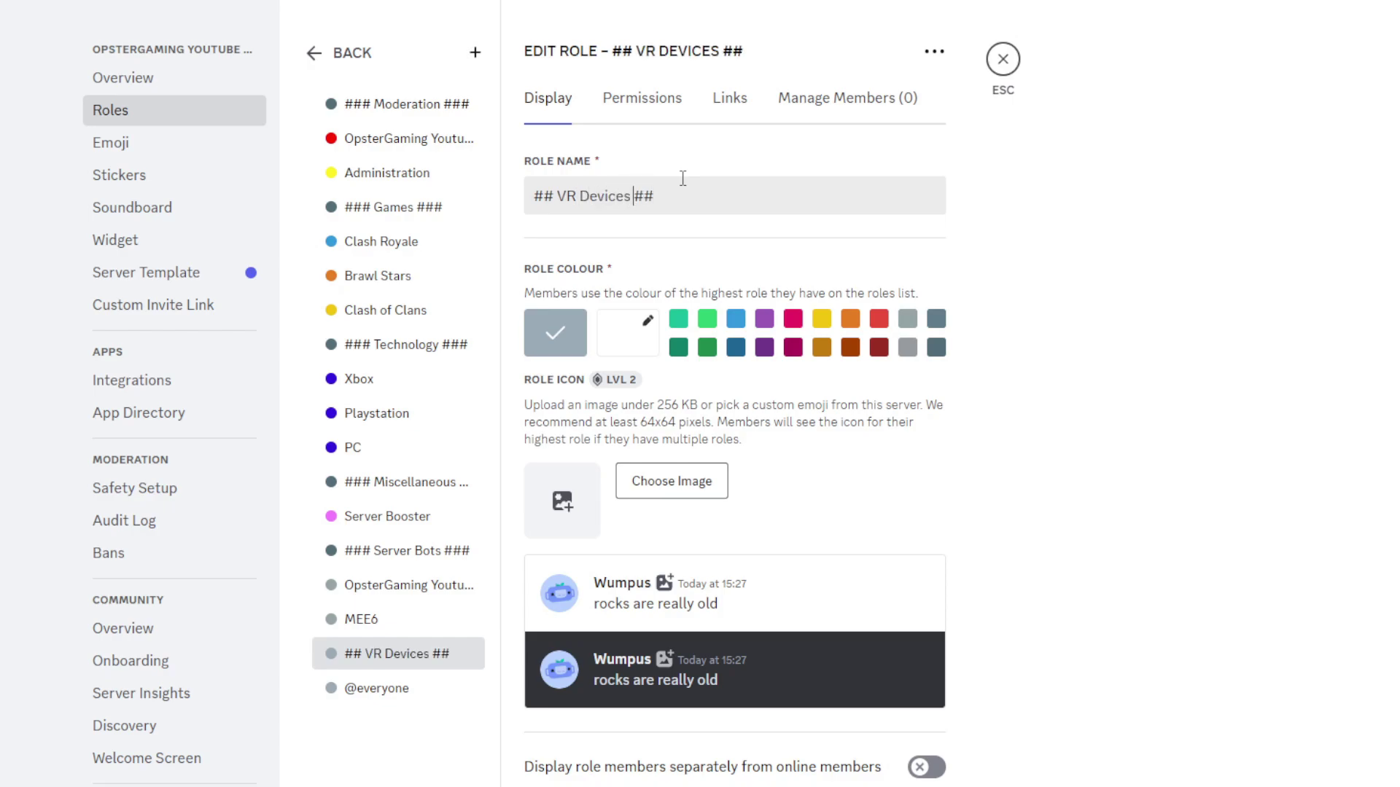
Rename the new role "### VR ###" and give it the dark slate grey colour used by the other separator roles.
key("BackSpace")
key("BackSpace")
key("BackSpace")
key("BackSpace")
key("BackSpace")
key("BackSpace")
key("BackSpace")
left_click(682, 179)
type("##")
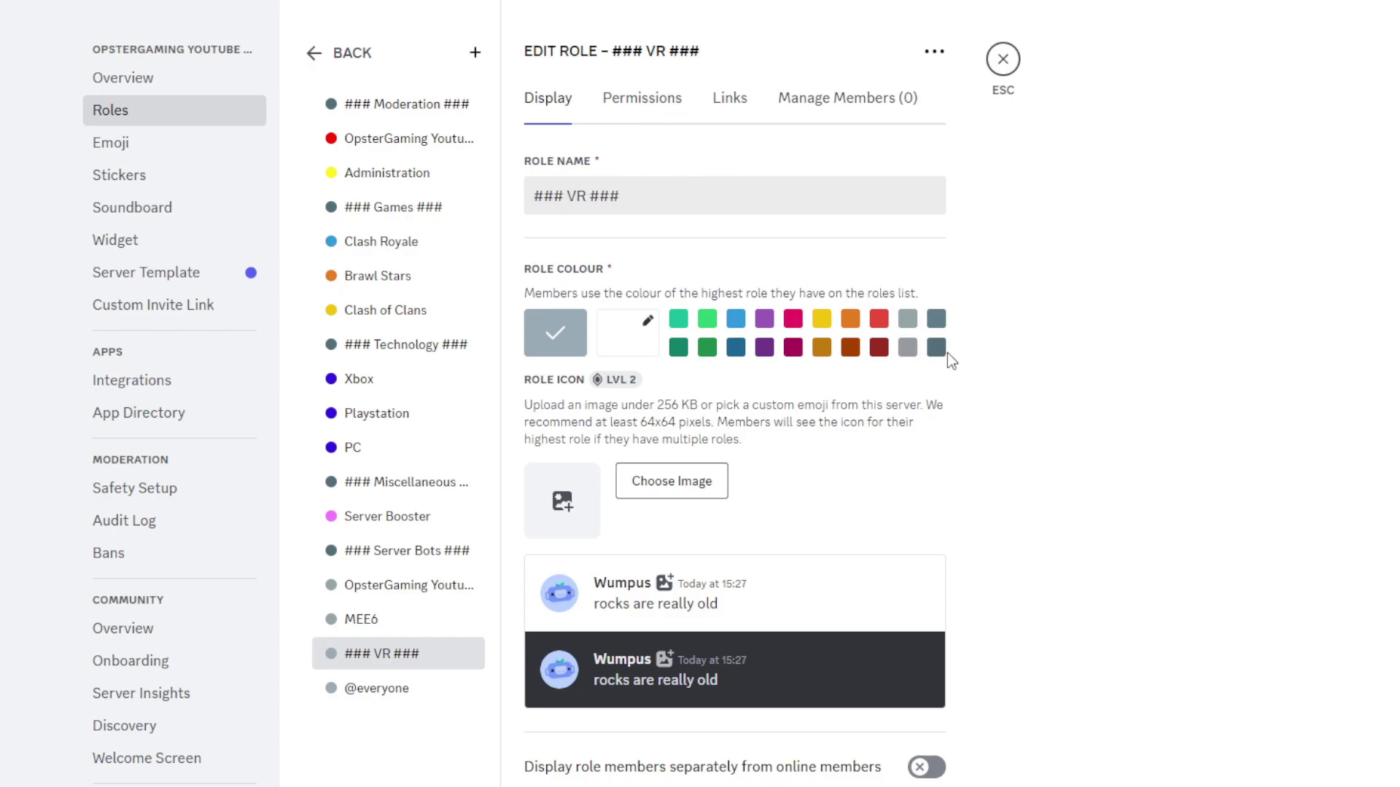
left_click(939, 353)
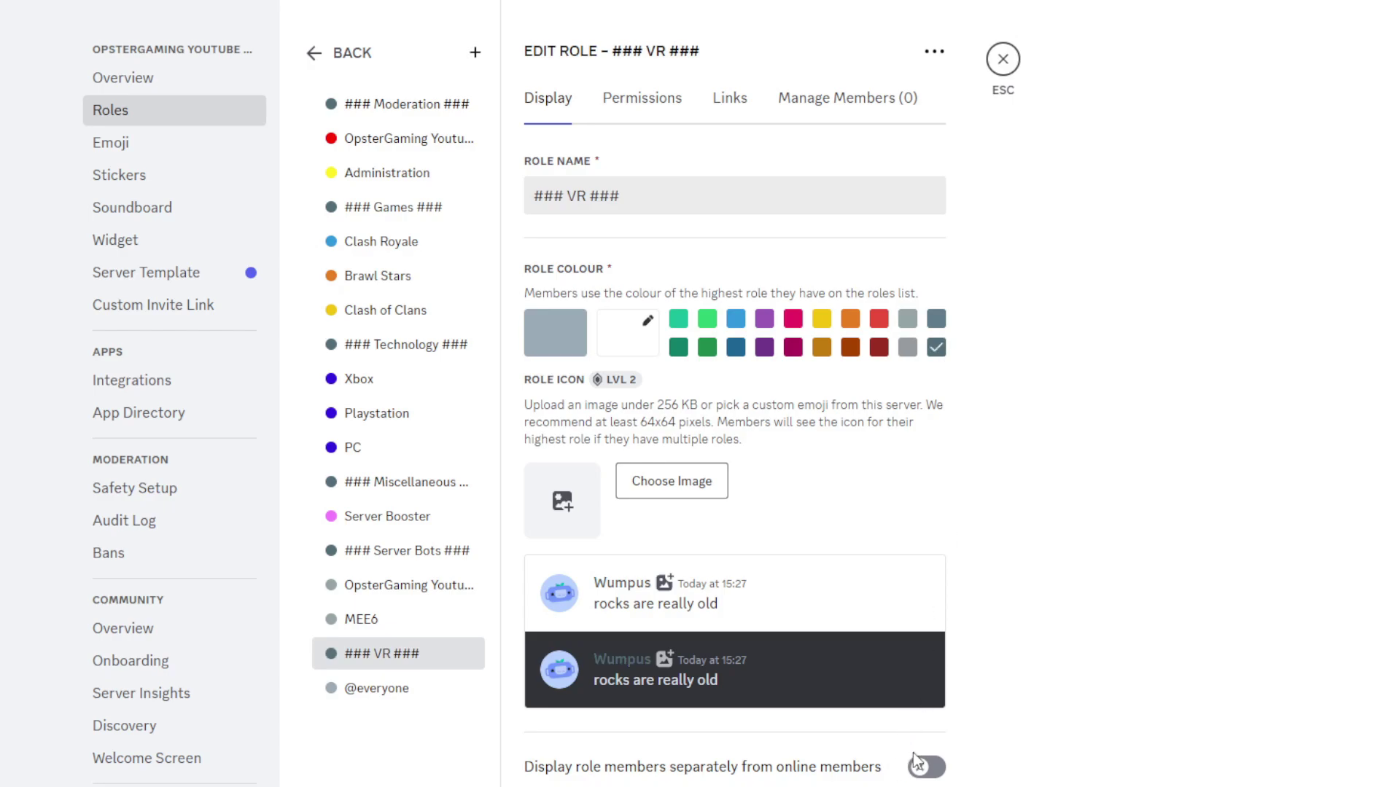
right_click(430, 655)
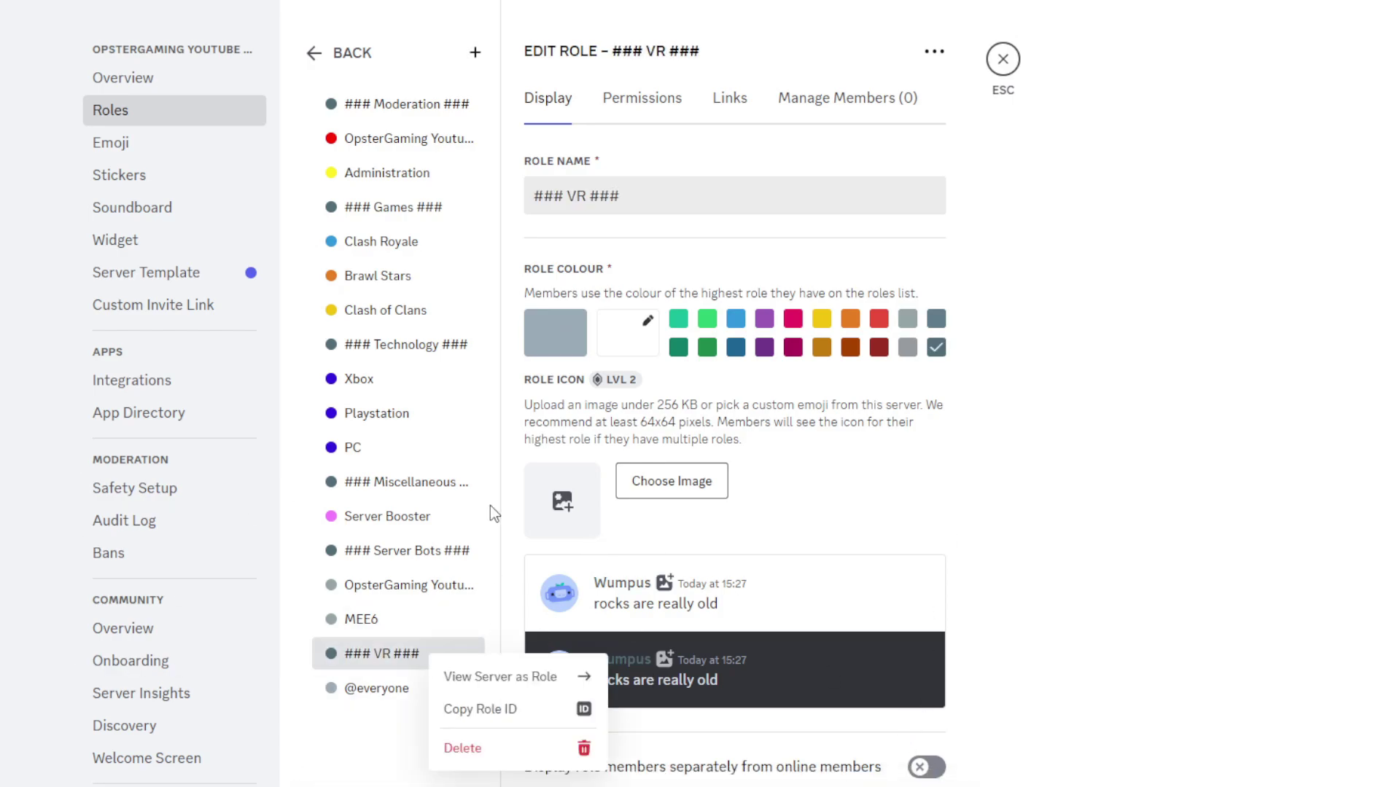
Create a role named "--- Meta Quest ---" and give it the neutral grey colour as a VR subcategory separator.
left_click(474, 54)
left_click(474, 54)
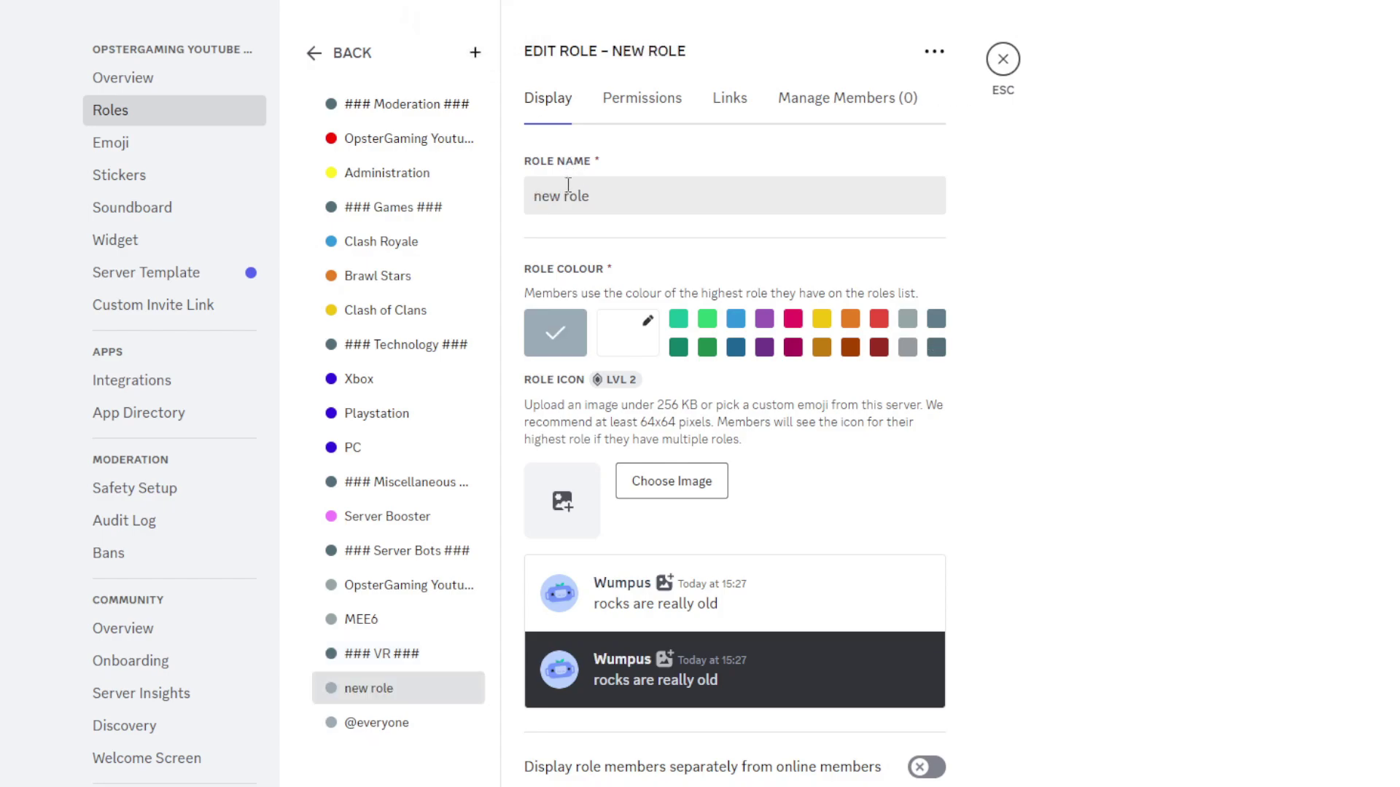
triple_click(580, 201)
key("BackSpace")
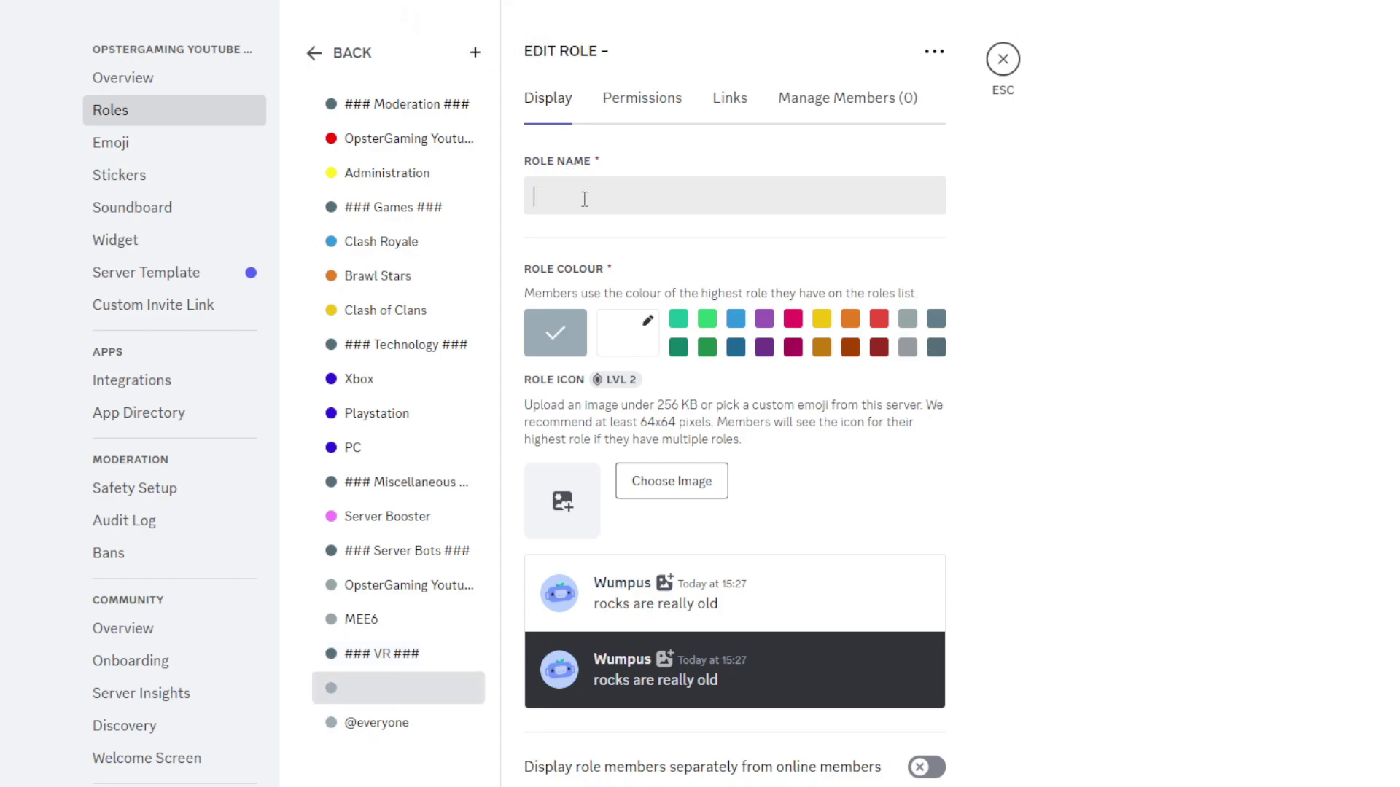
type("--- Meta Quest ---")
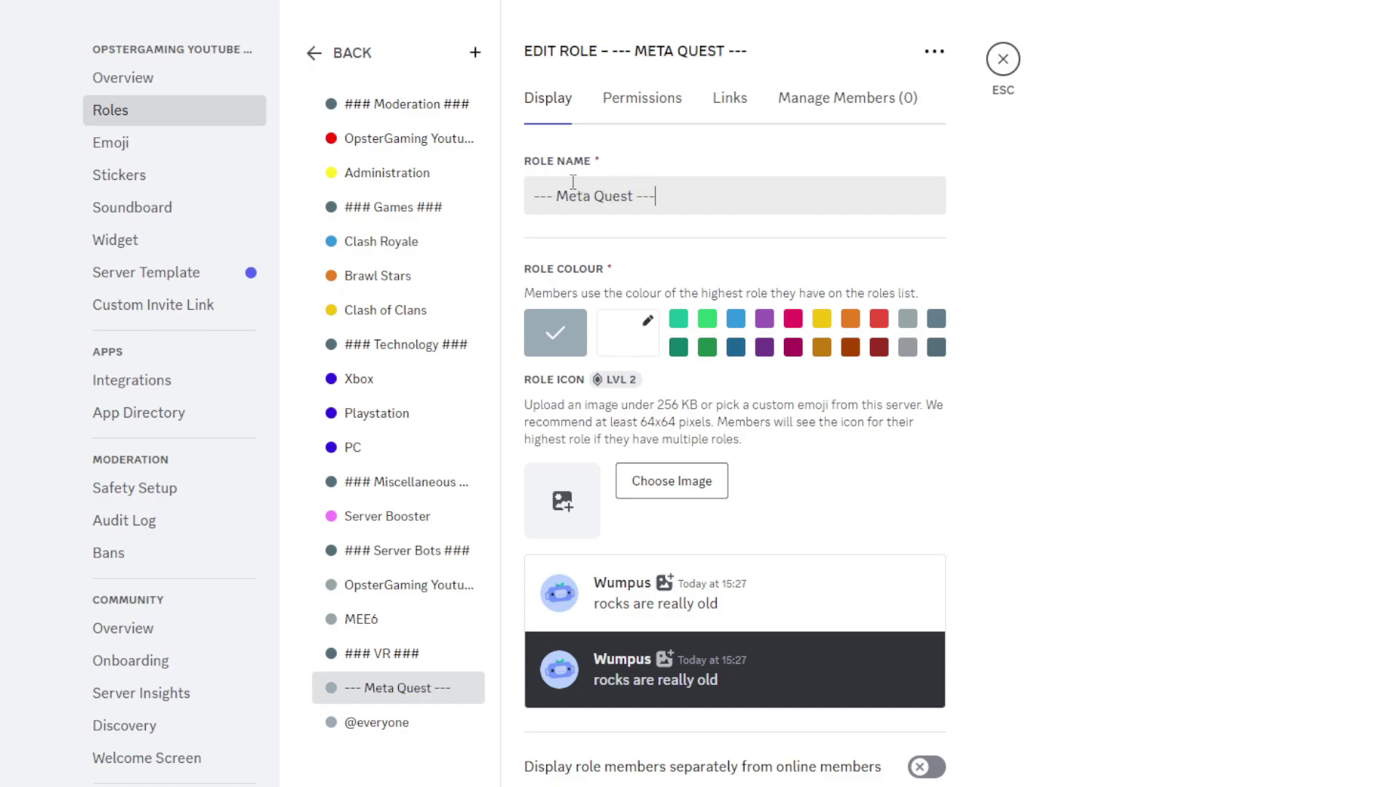
left_click(915, 323)
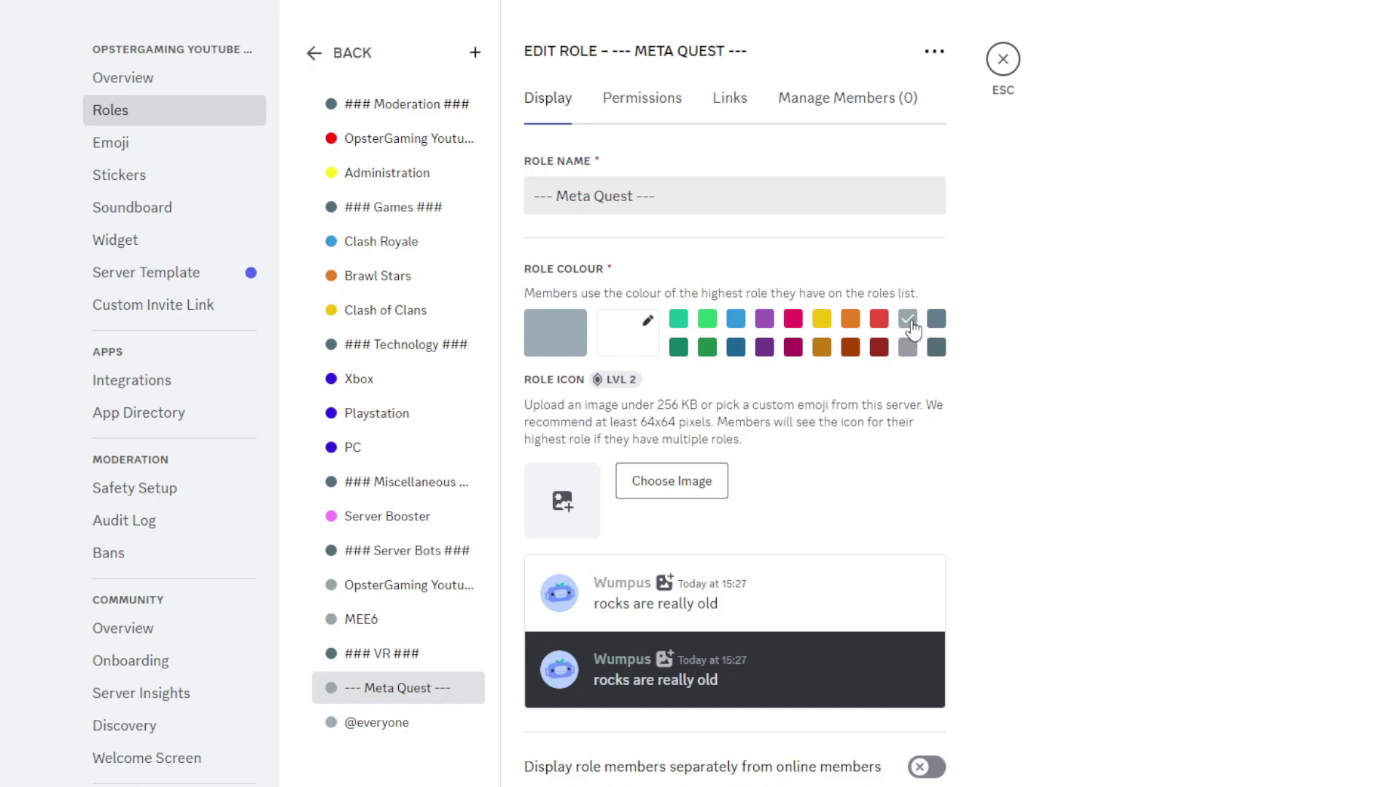
left_click(907, 349)
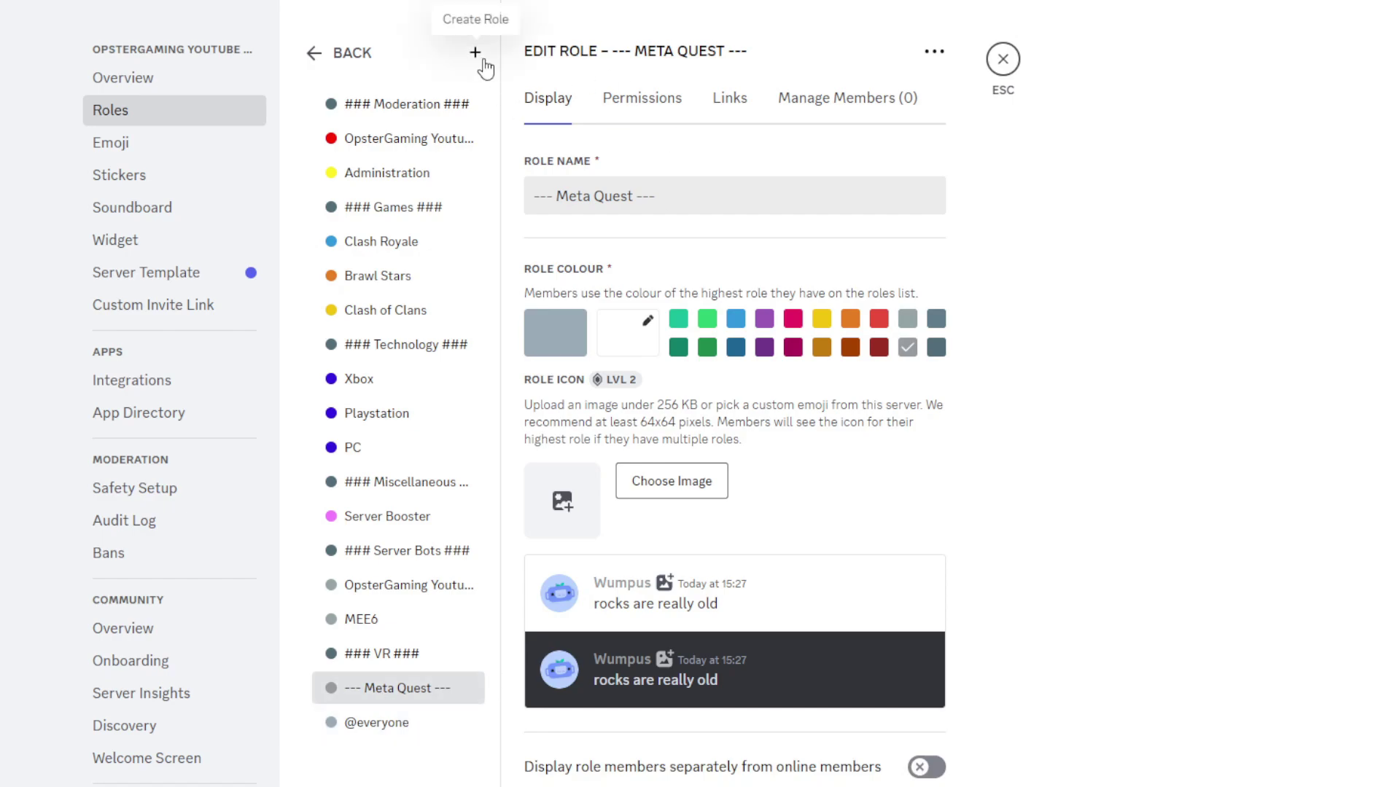
Create a role named "--- Apple Vision Pro ---" with the same neutral grey colour as the Meta Quest separator.
left_click(474, 53)
triple_click(612, 195)
key("BackSpace")
type("---")
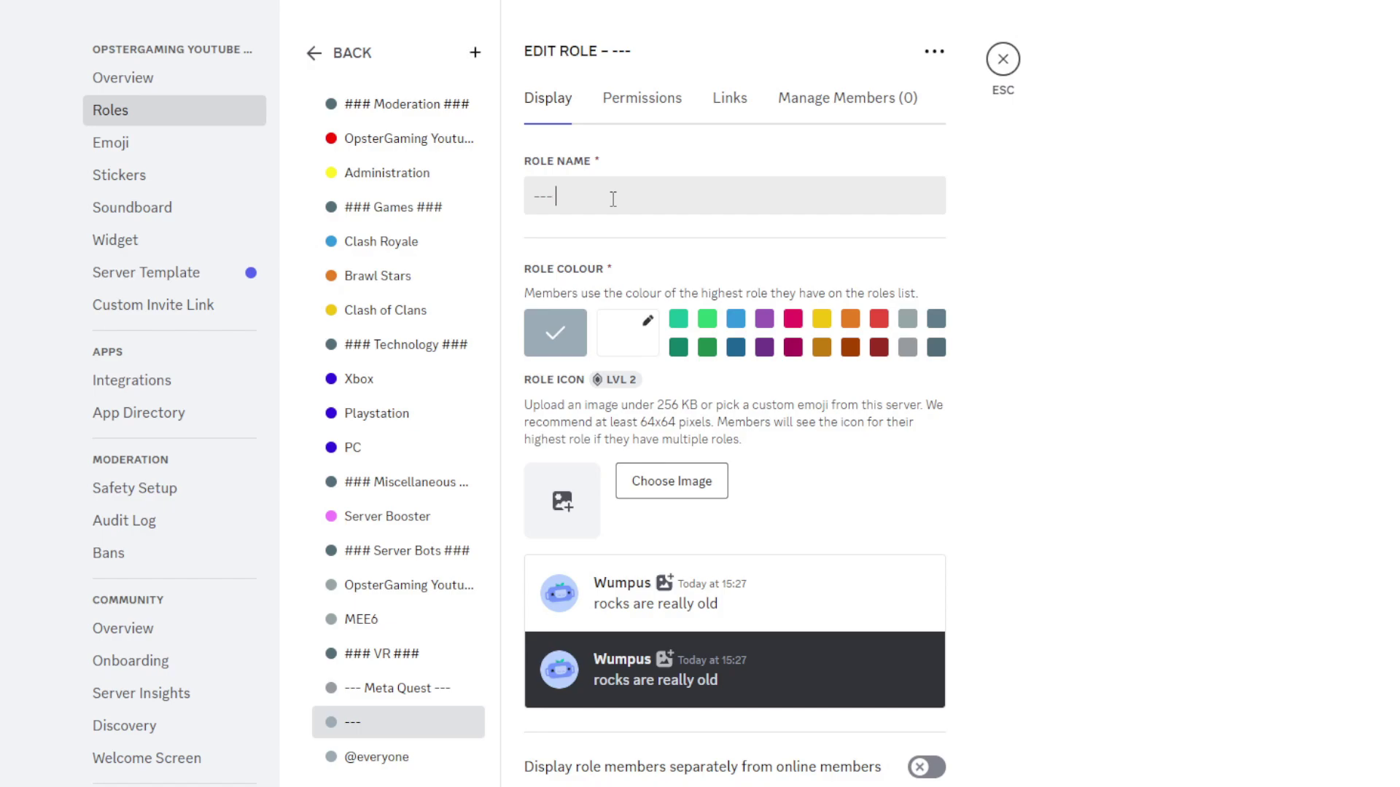
type(" Apple Vision Pro ---")
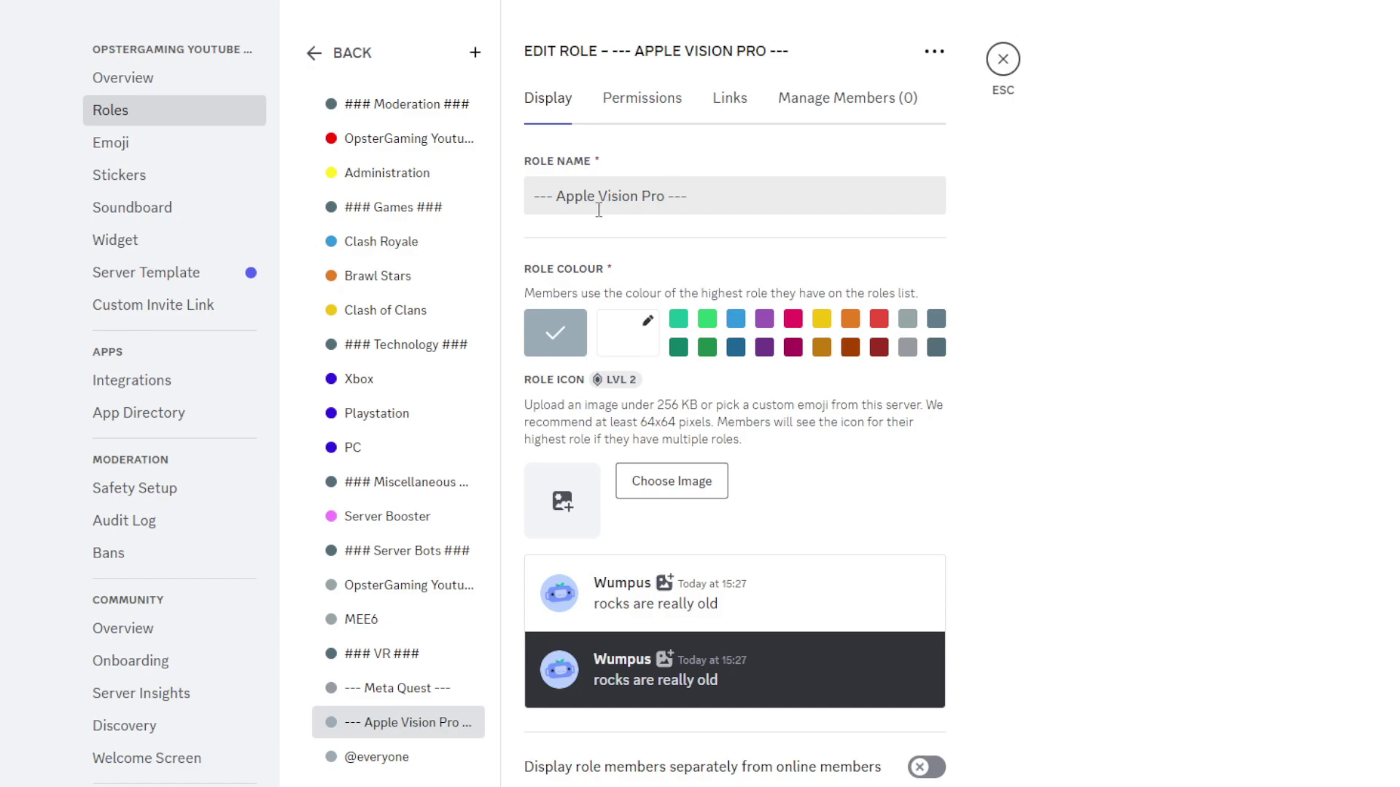
left_click(908, 347)
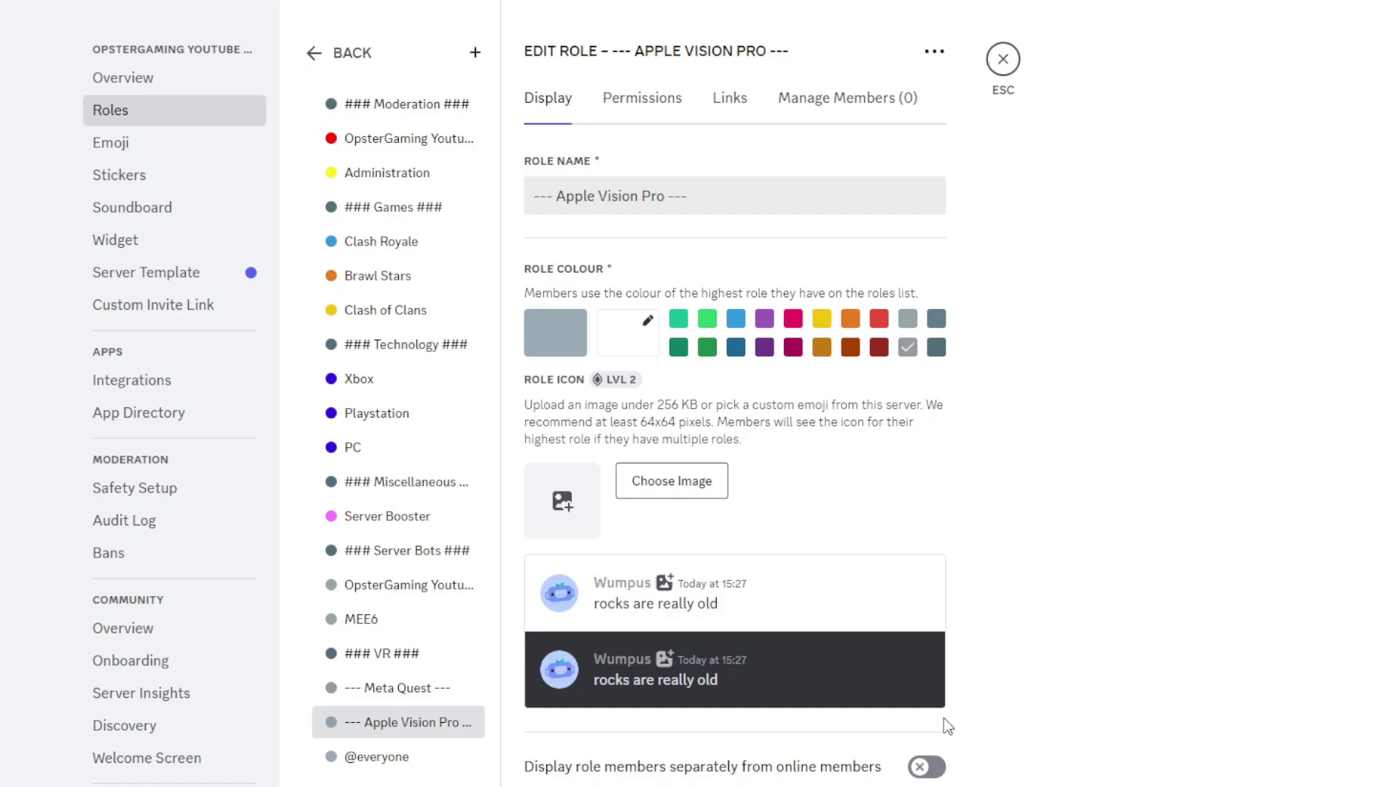
Create a role named "--- HPC ---" and give it the neutral grey colour of the other VR subcategory separators.
left_click(474, 52)
triple_click(666, 198)
type("---")
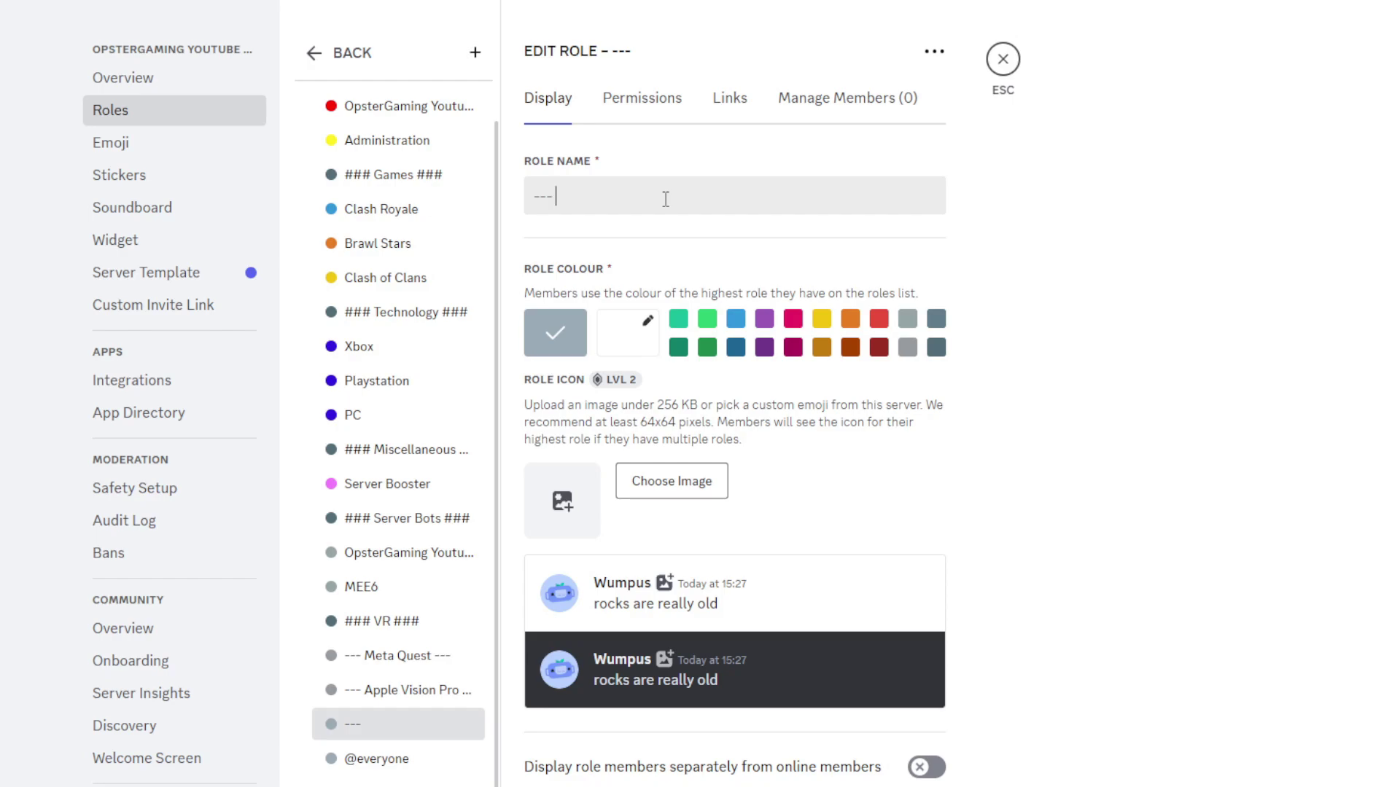
type("HPC ---")
left_click(908, 347)
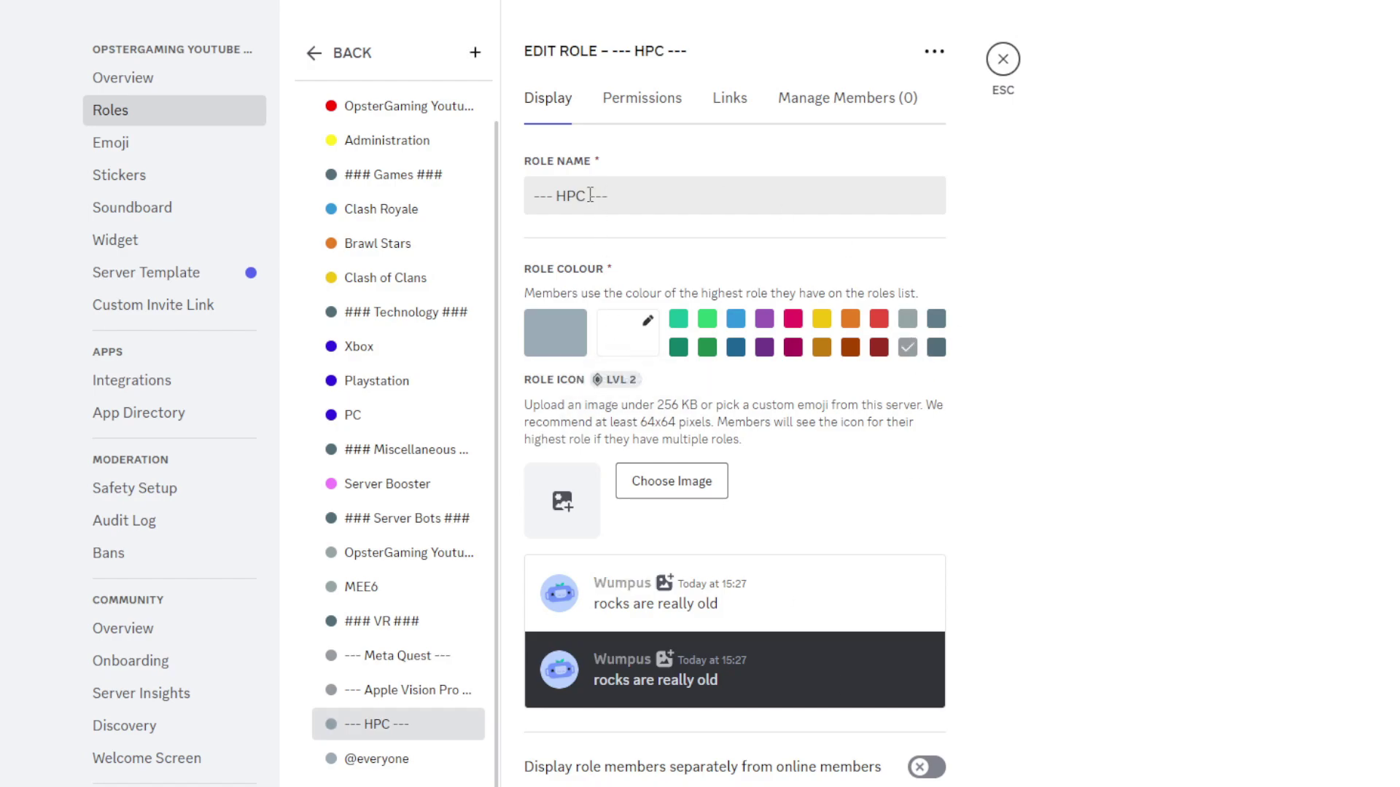
Change the "--- HPC ---" role's name to "--- Playstation VR ---".
left_click_drag(584, 197, 562, 197)
key("BackSpace")
type("Plays")
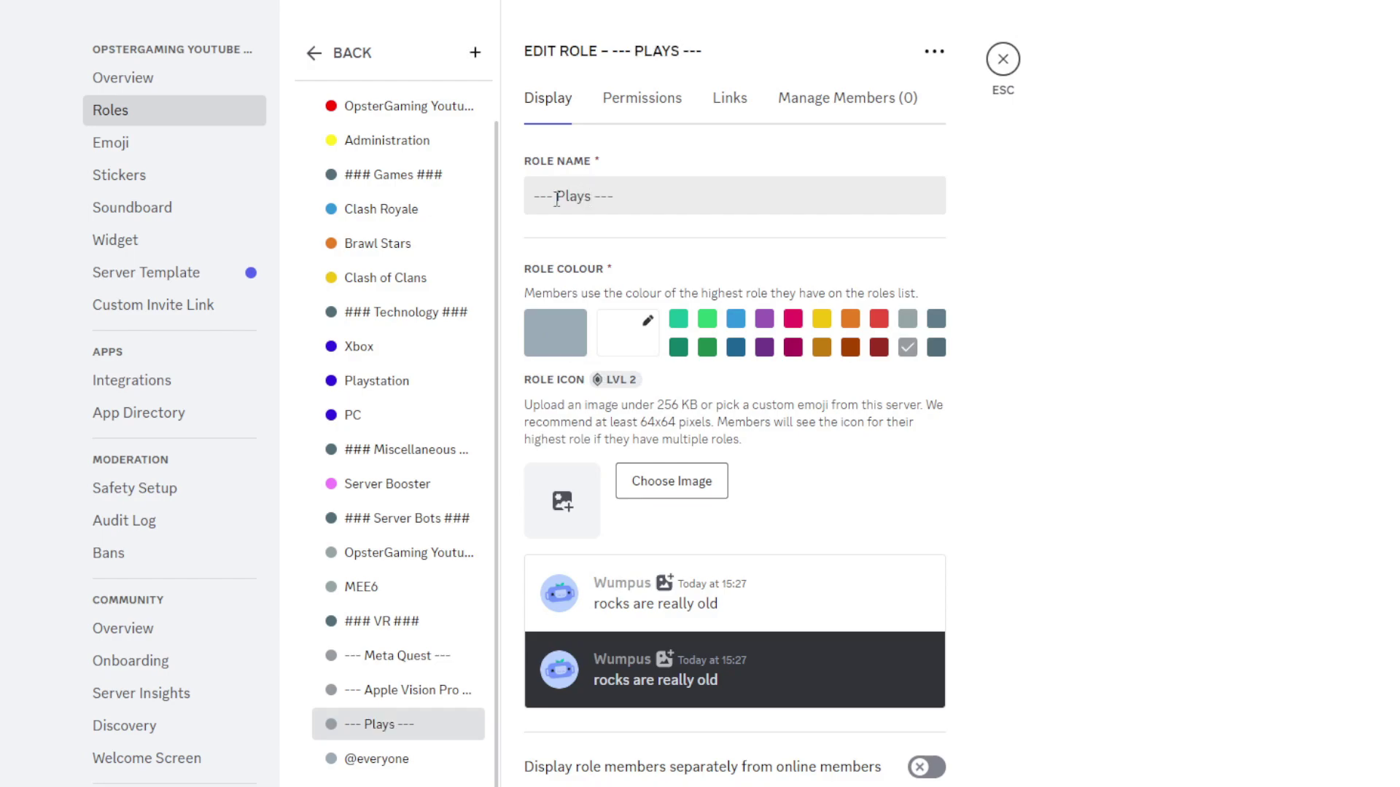
type("tation VR")
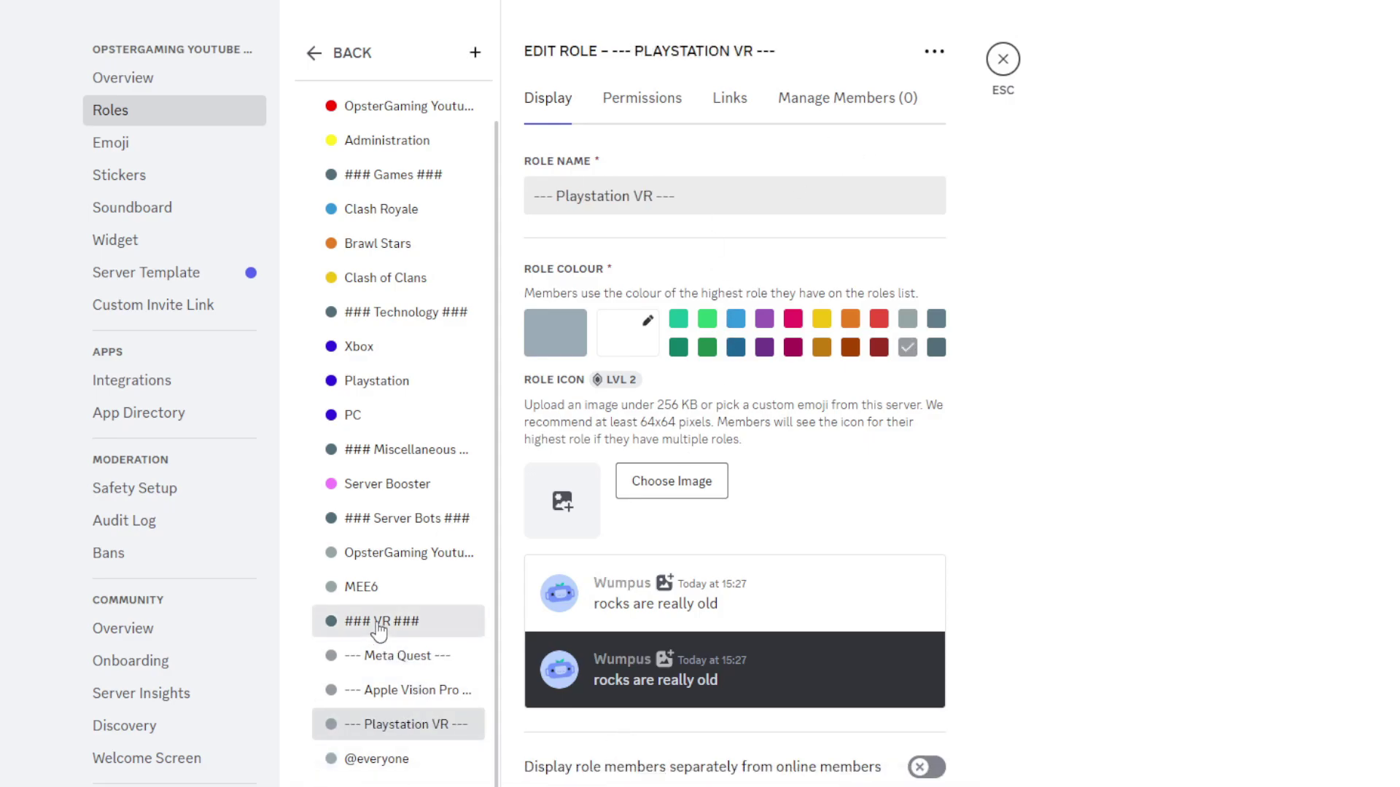
Move the VR separator below PC, followed by the Meta Quest, Apple Vision Pro and Playstation VR roles, above the Miscellaneous separator.
left_click_drag(378, 628, 401, 437)
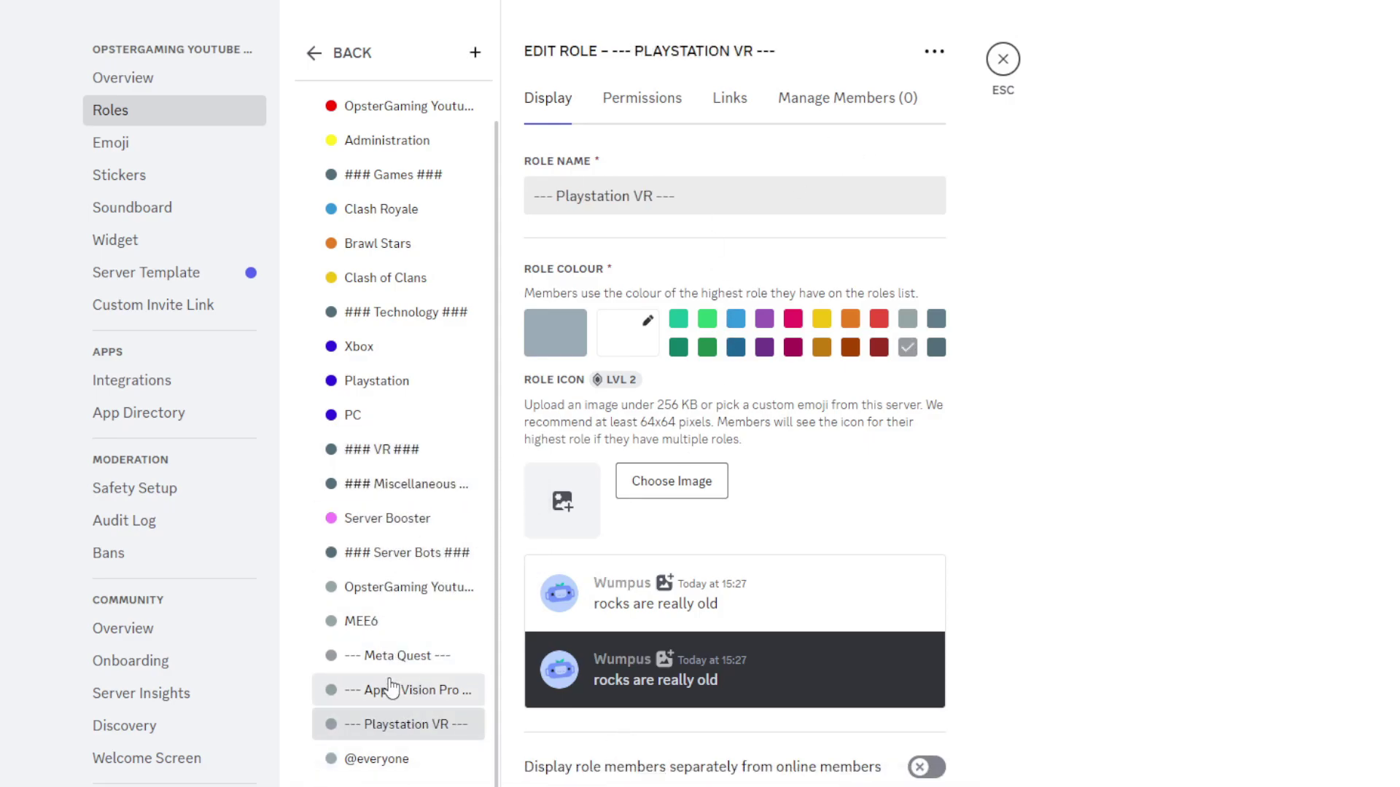
left_click_drag(391, 655, 393, 485)
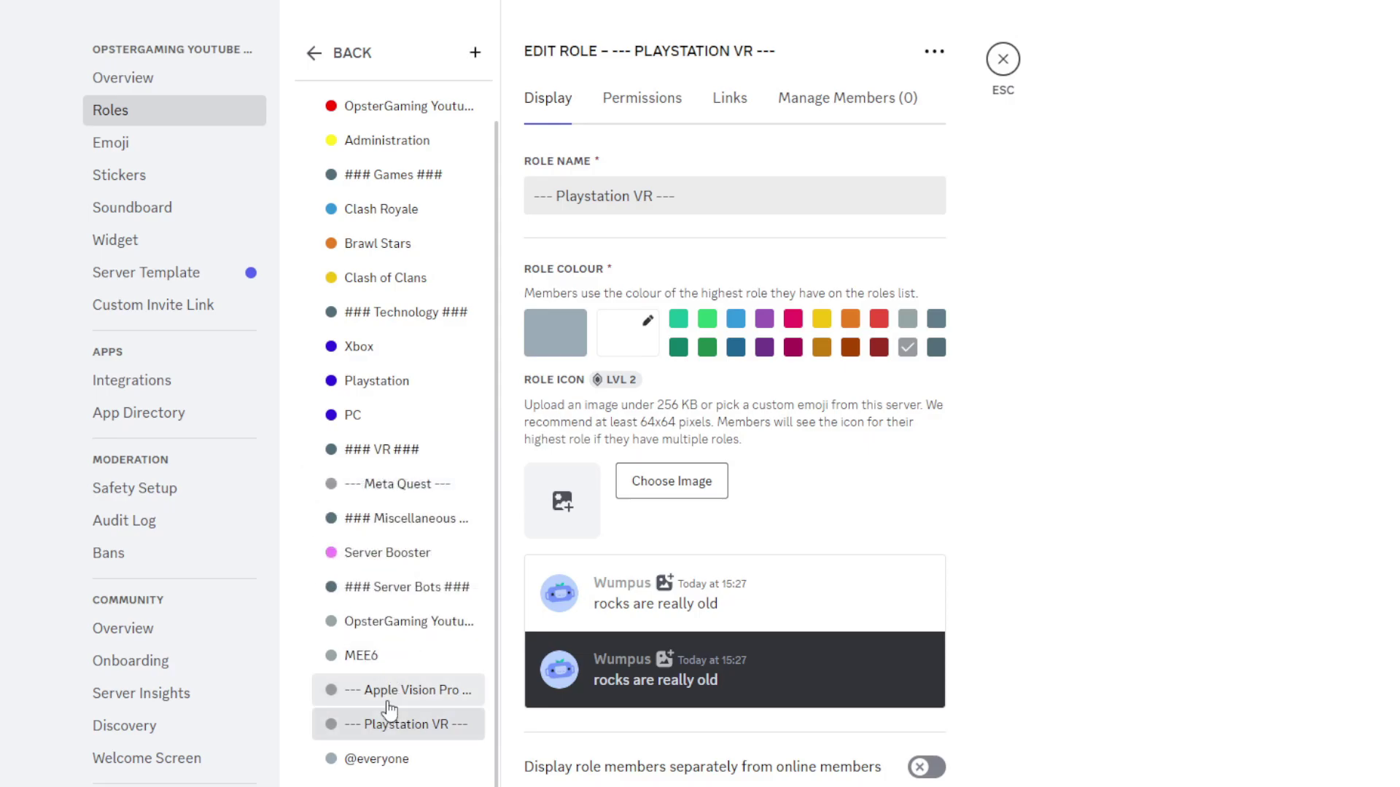
left_click_drag(388, 705, 403, 553)
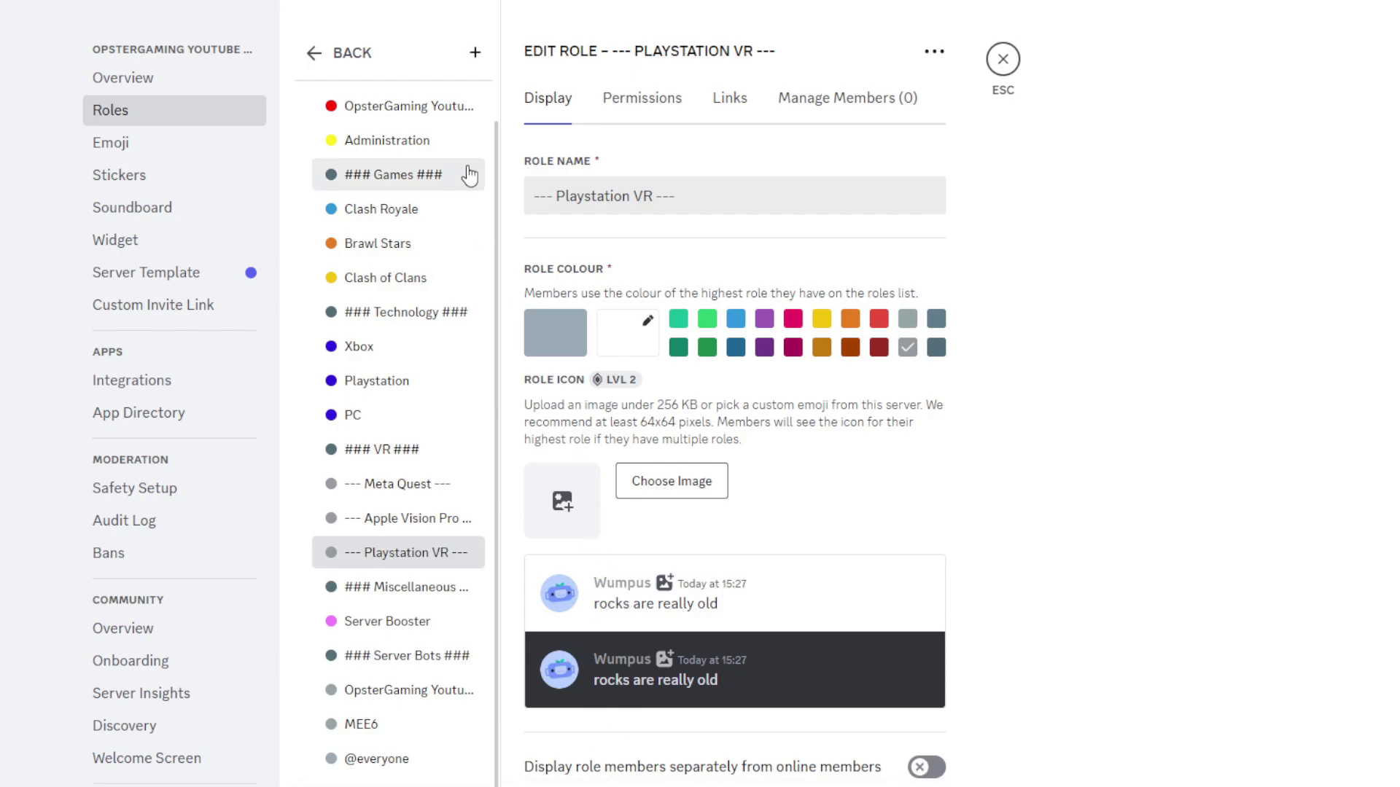
Create a bright green role named "Hazard Perception VR" and place it directly beneath the Meta Quest separator.
left_click(475, 53)
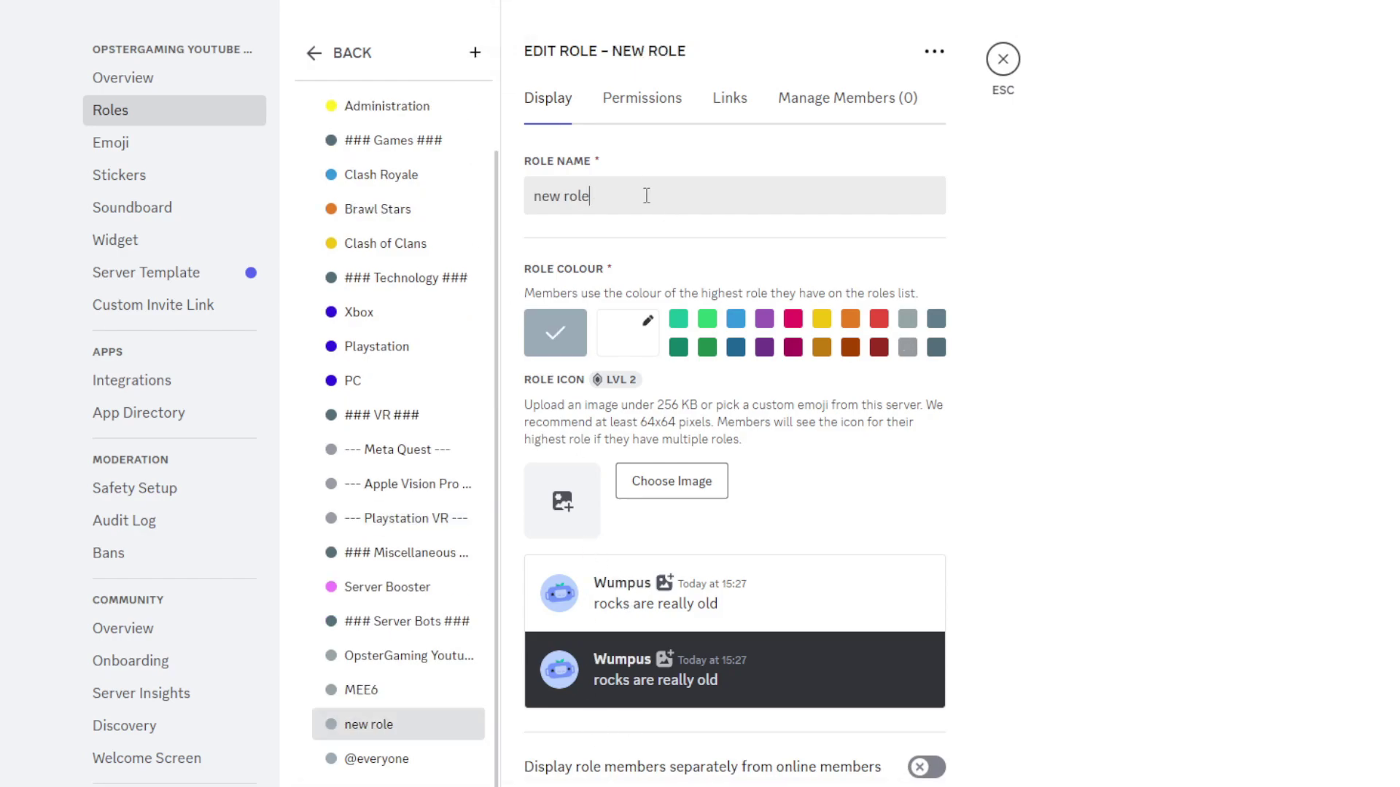
key("ctrl+a")
key("BackSpace")
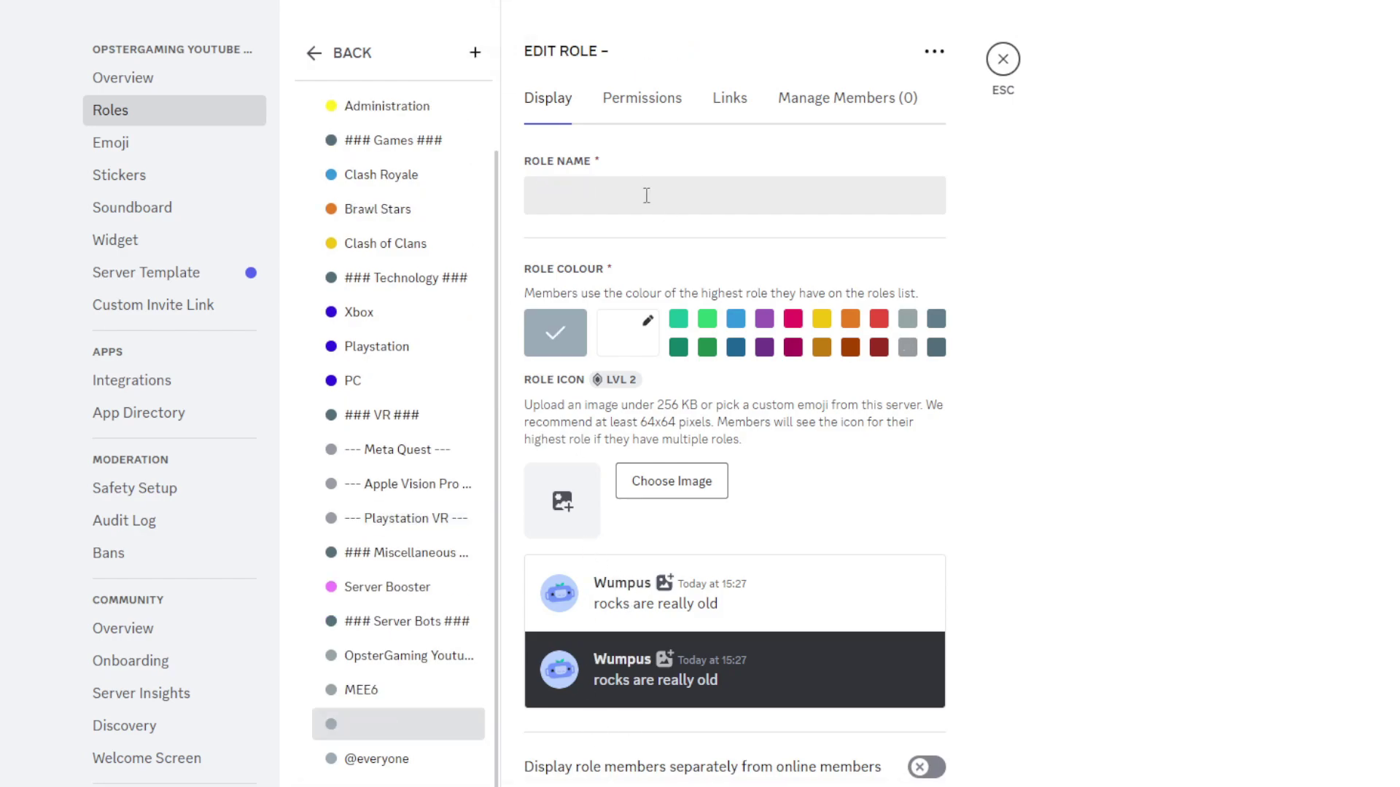
type("Hazard Perception VR")
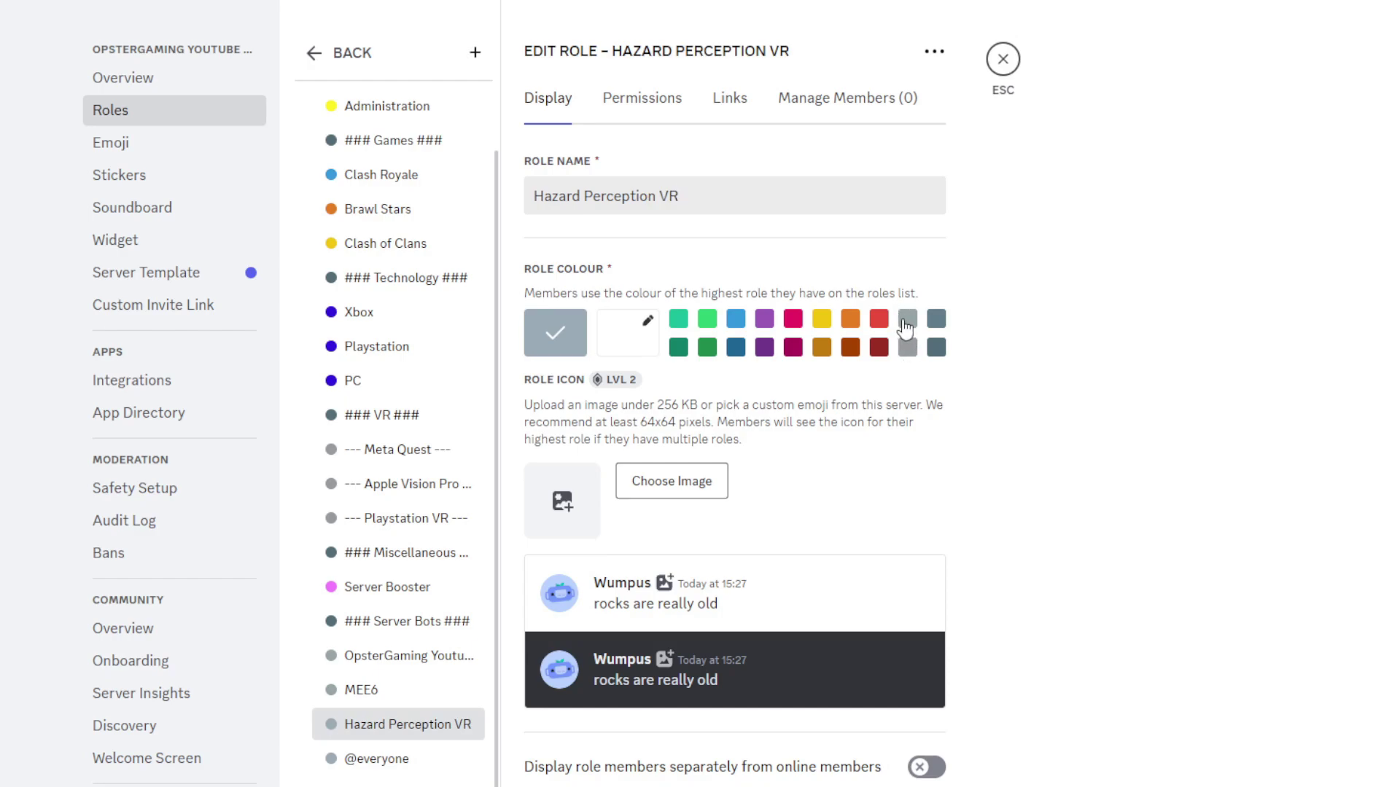
left_click(707, 318)
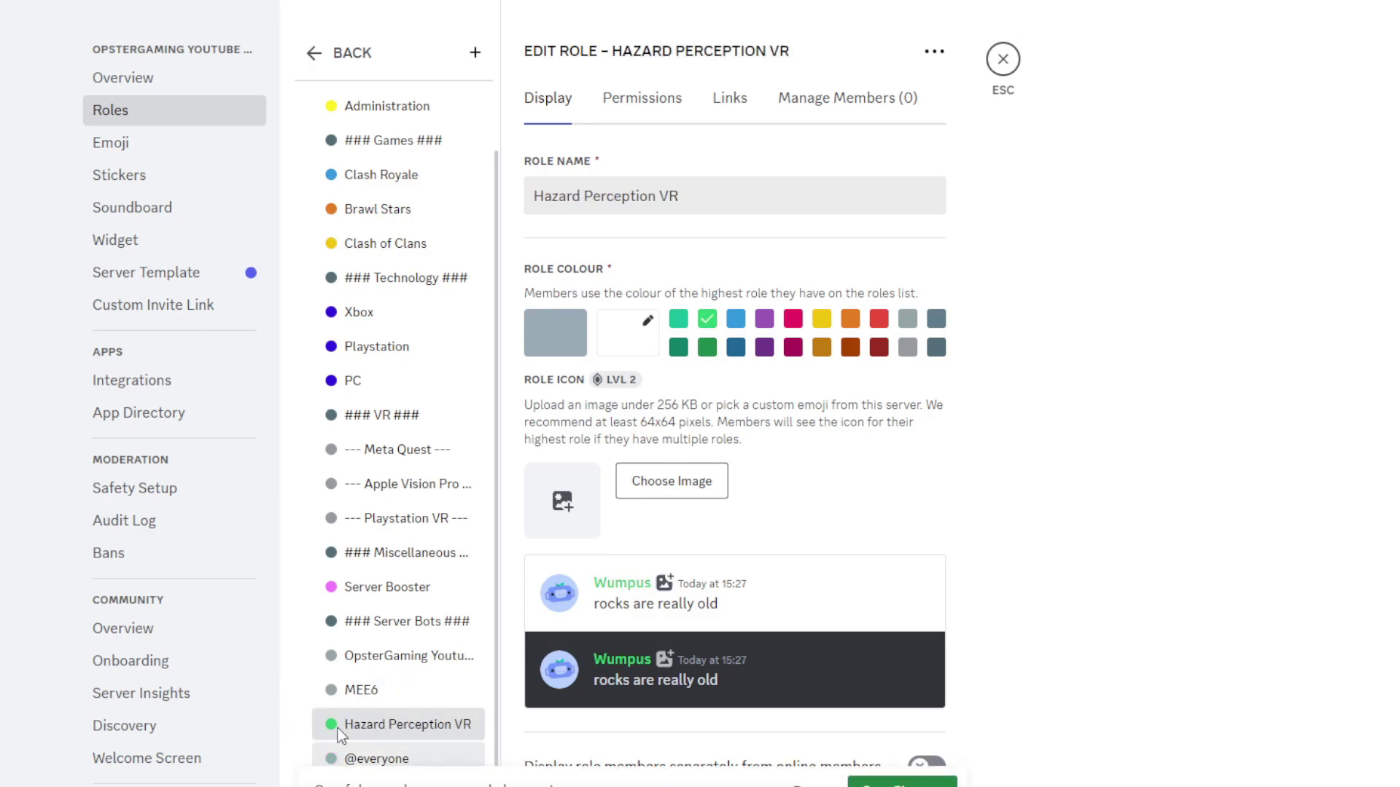
left_click_drag(350, 722, 397, 481)
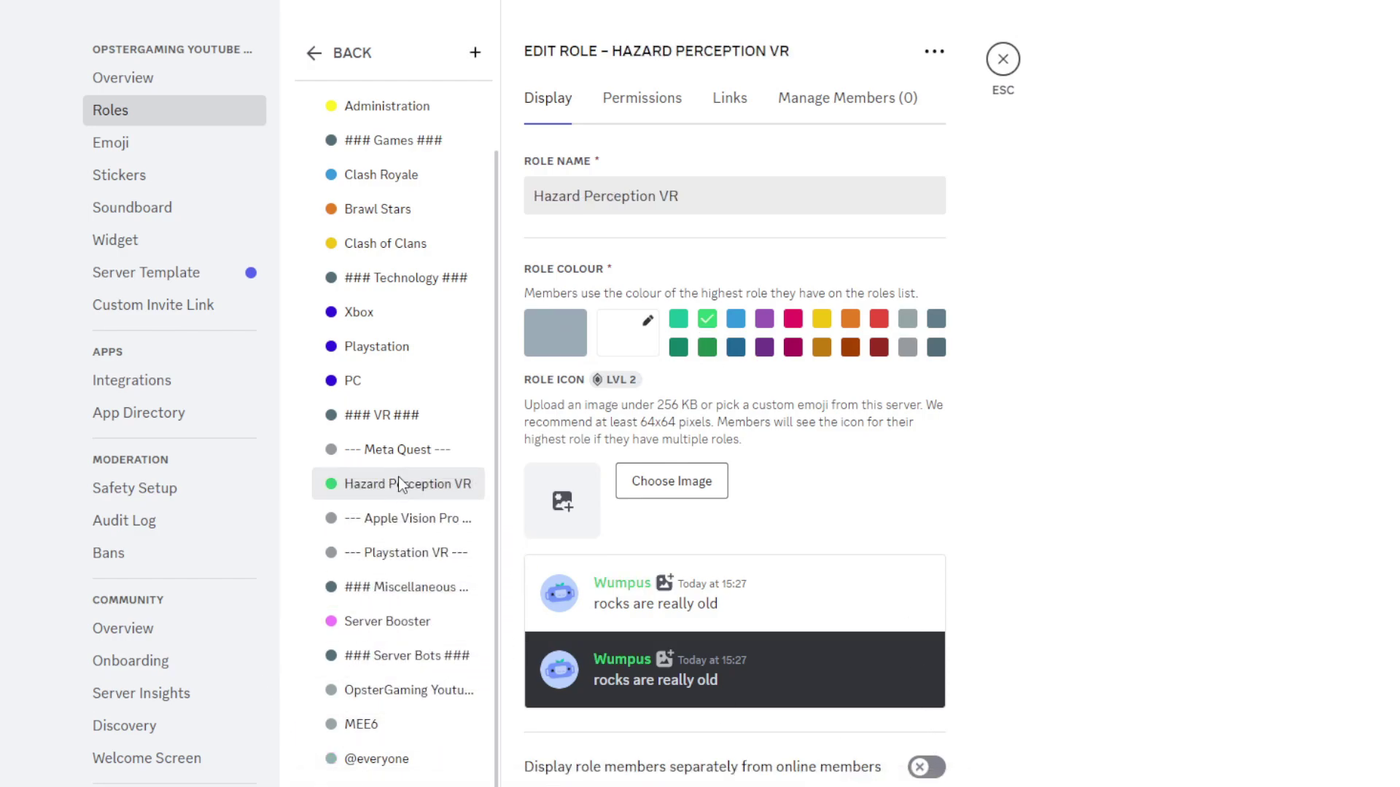
triple_click(663, 209)
key("ctrl+c")
key("BackSpace")
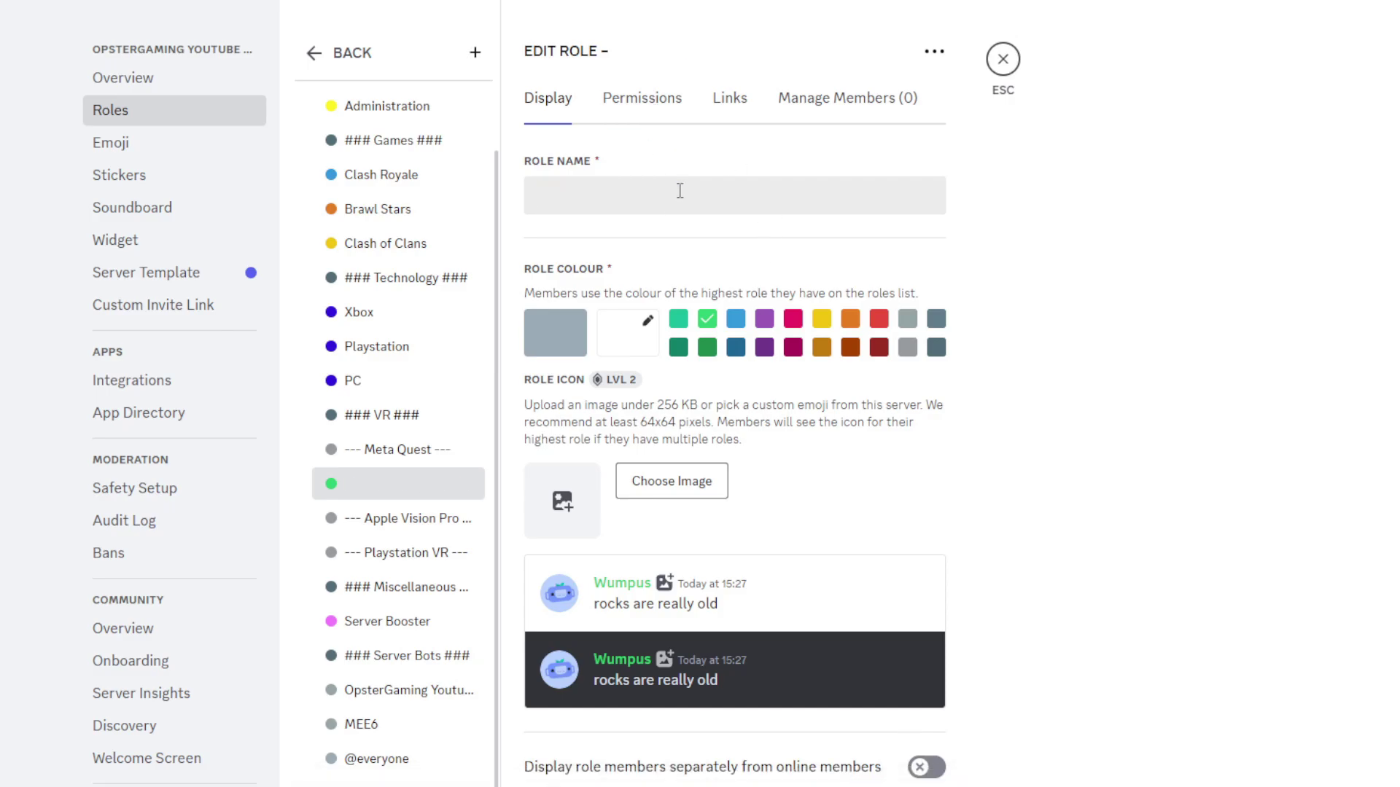
type("Blocksy")
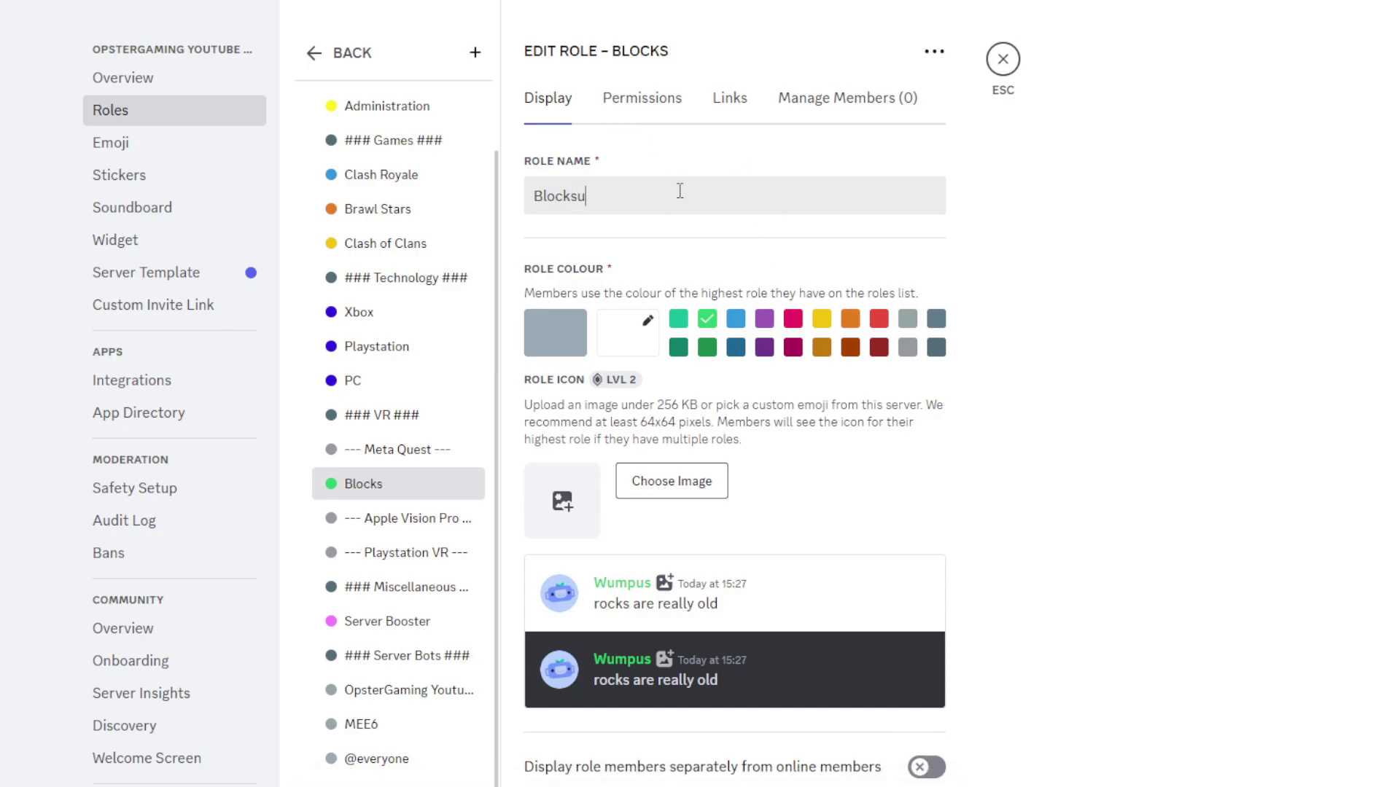
type("m VR")
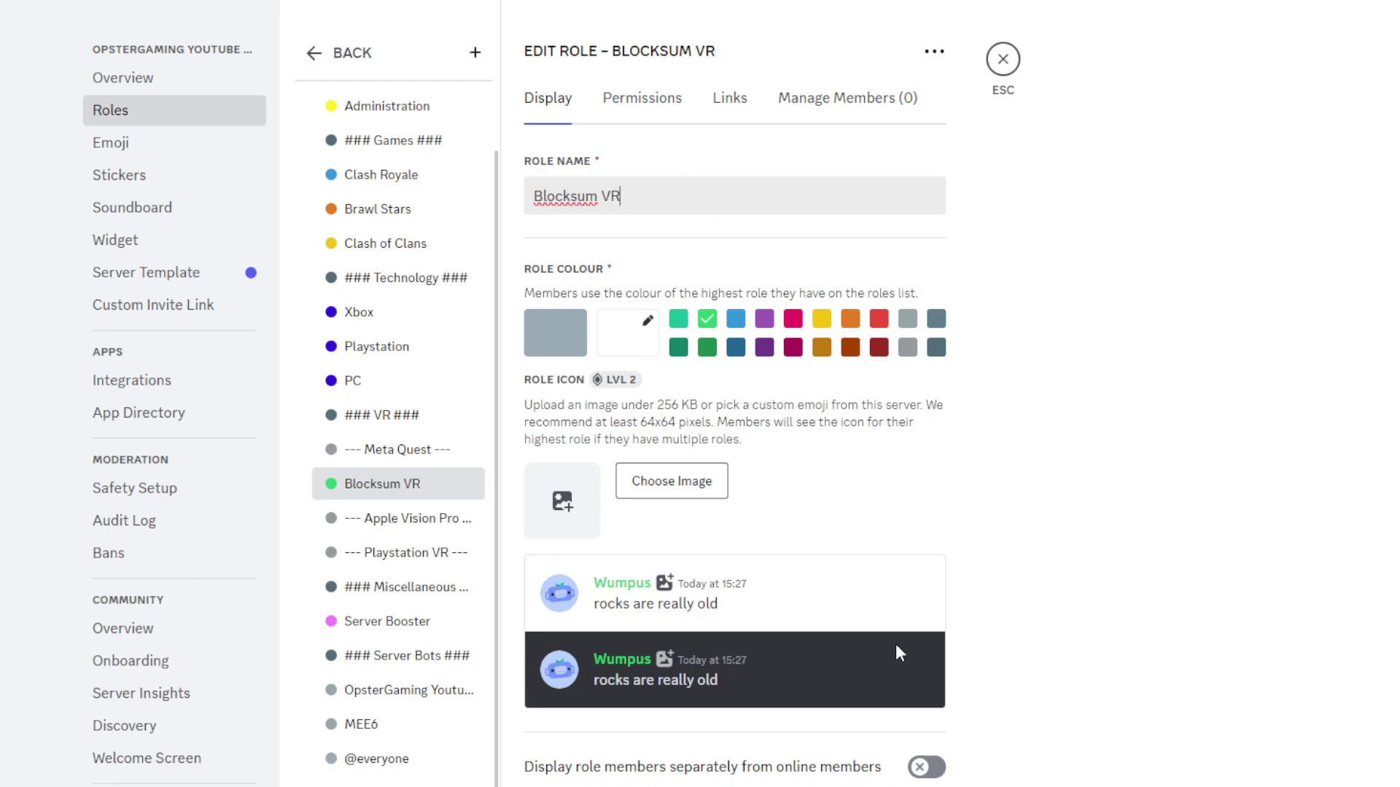
triple_click(603, 183)
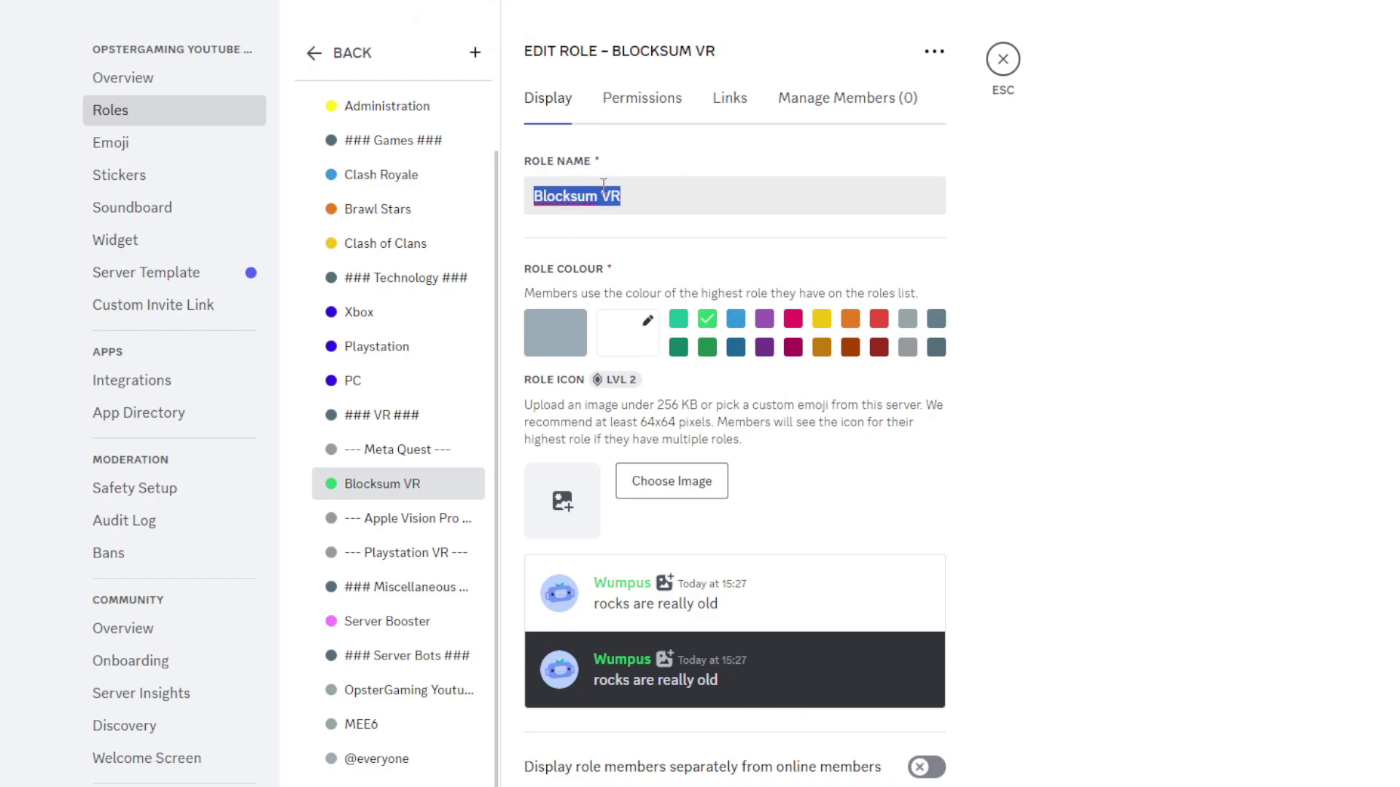
key("ctrl+v")
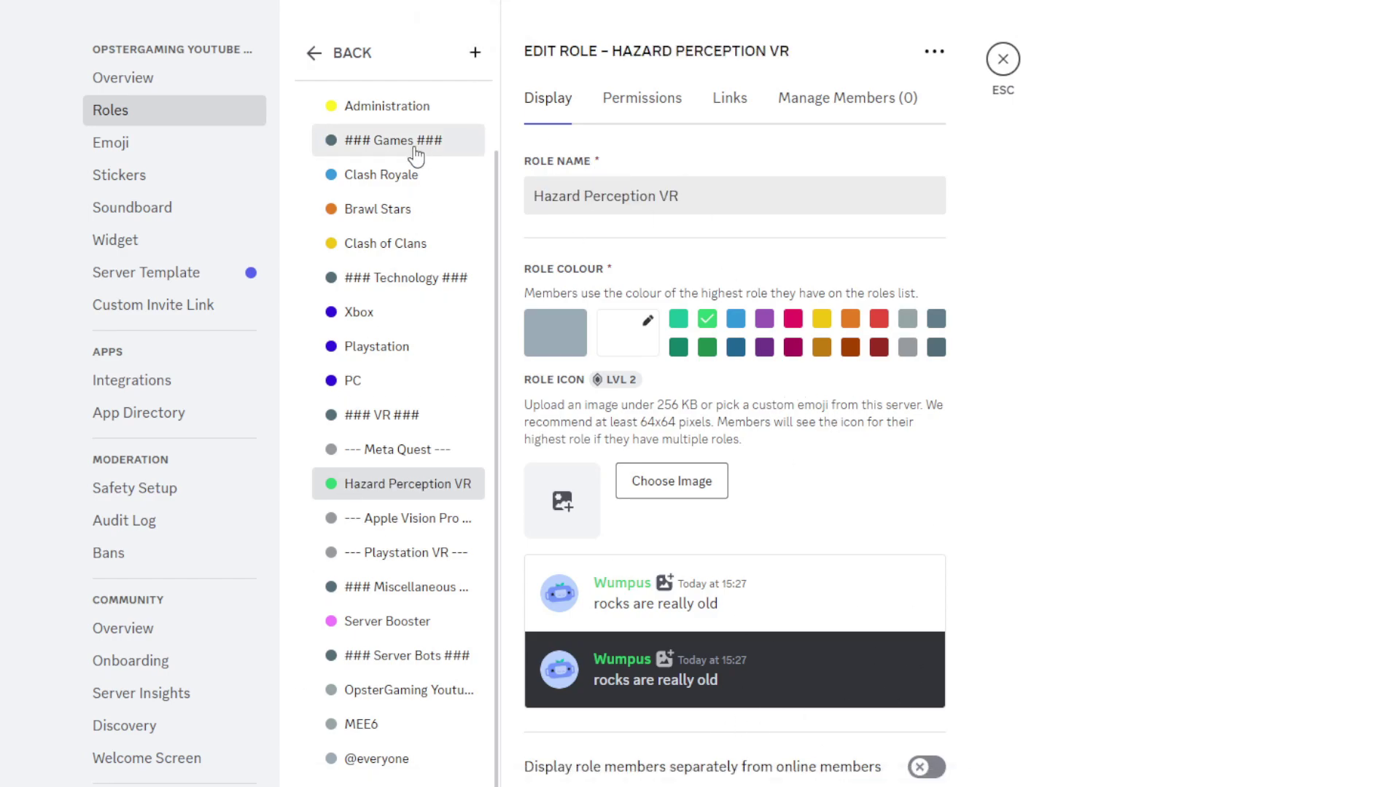
Create a bright green role named "Blocksum VR" and place it directly beneath Hazard Perception VR.
left_click(475, 52)
triple_click(658, 193)
type("Blocksum VR")
left_click(707, 319)
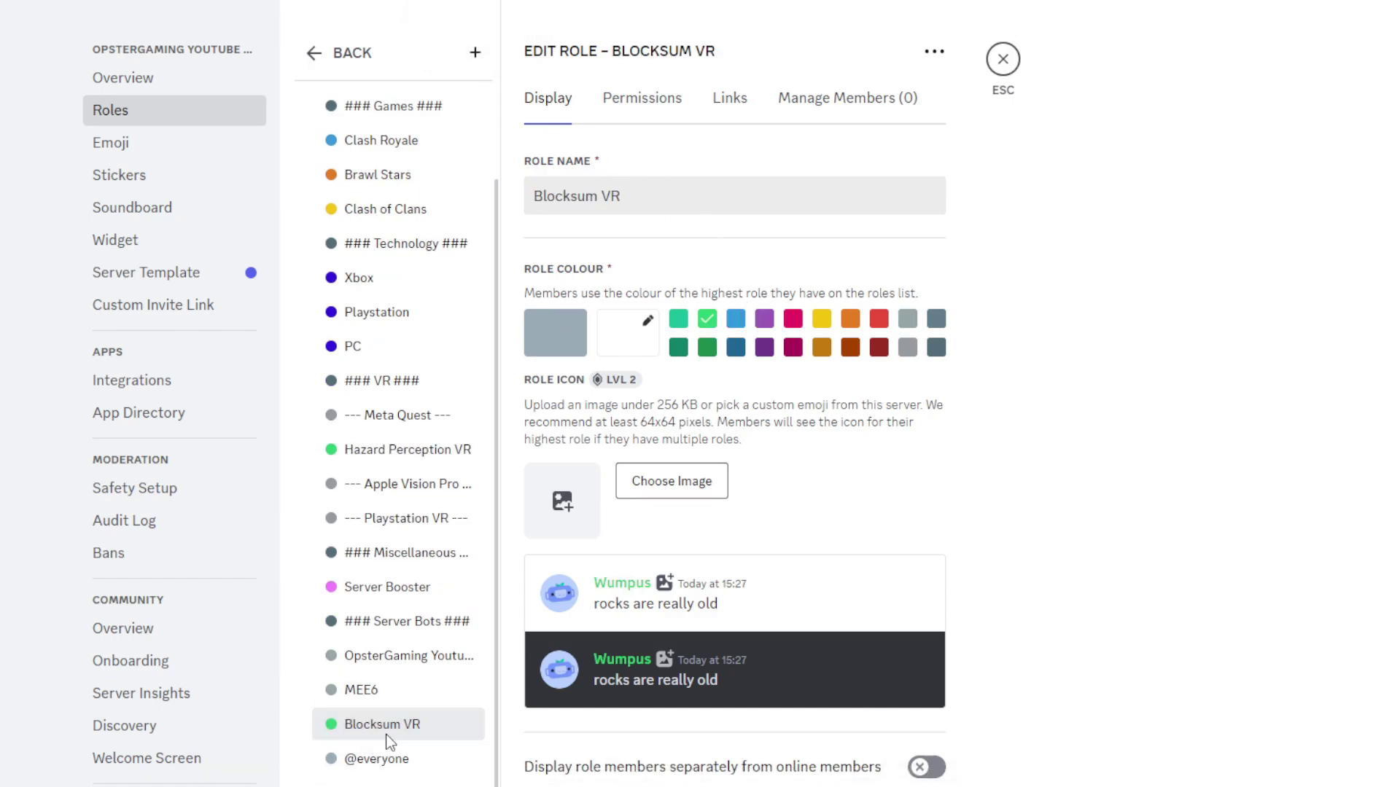
left_click_drag(386, 727, 398, 478)
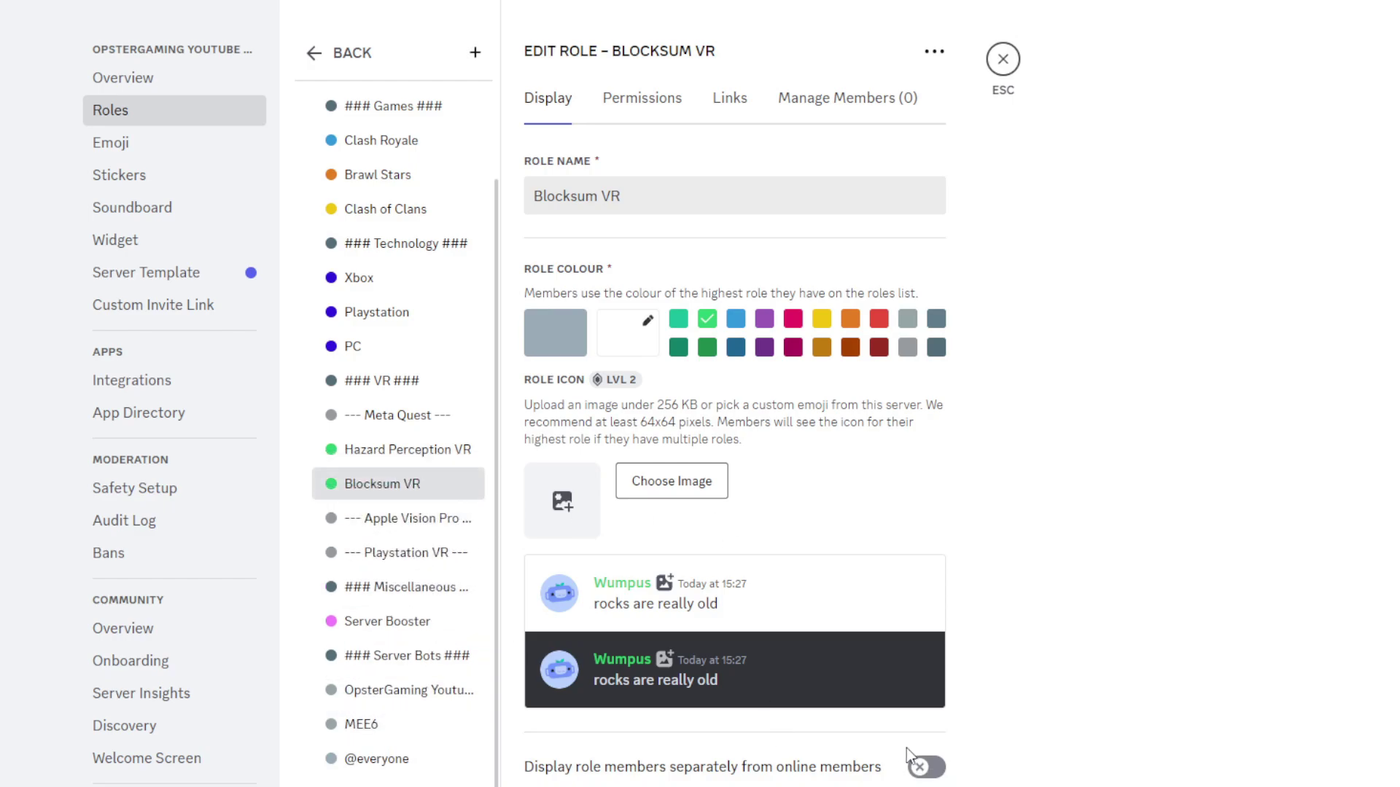
triple_click(570, 187)
key("BackSpace")
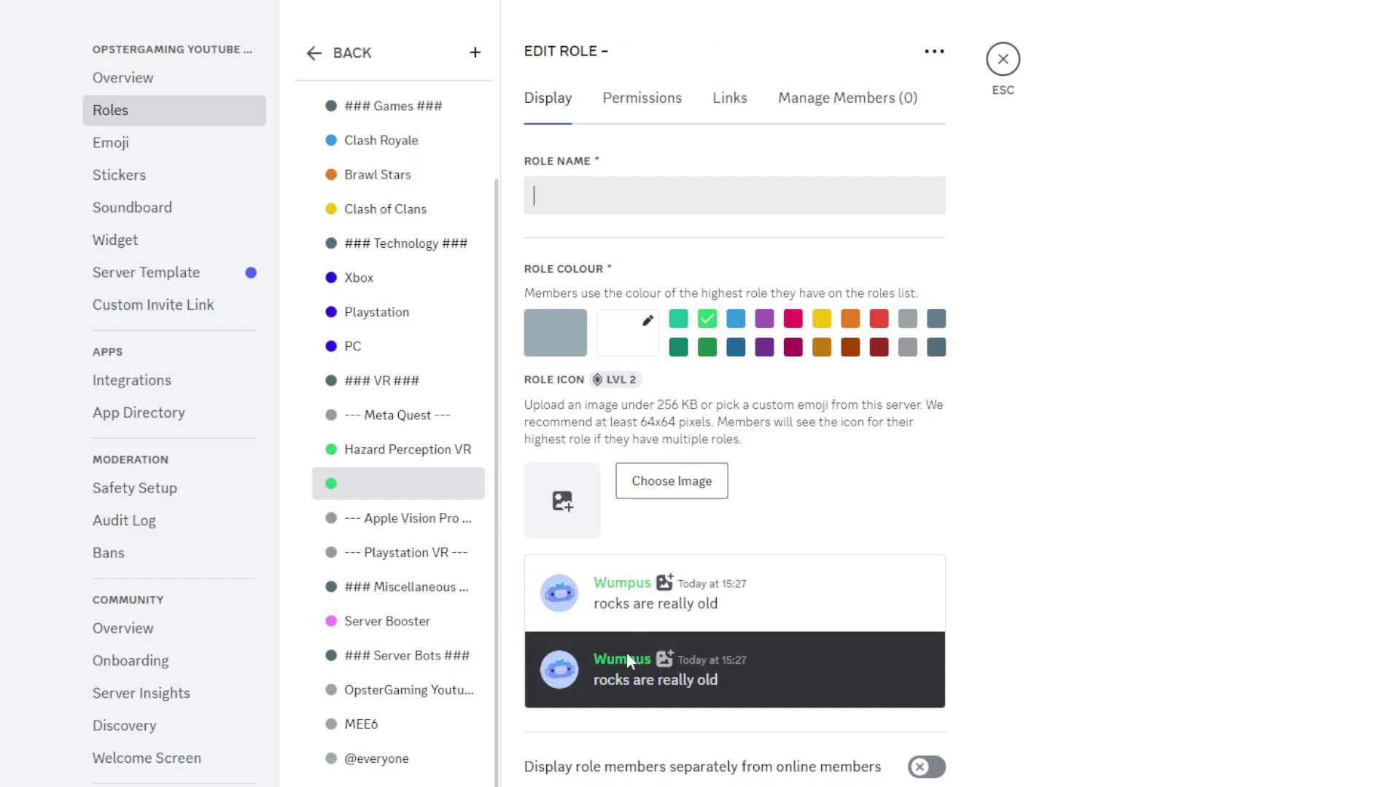
type("Blocksum VR")
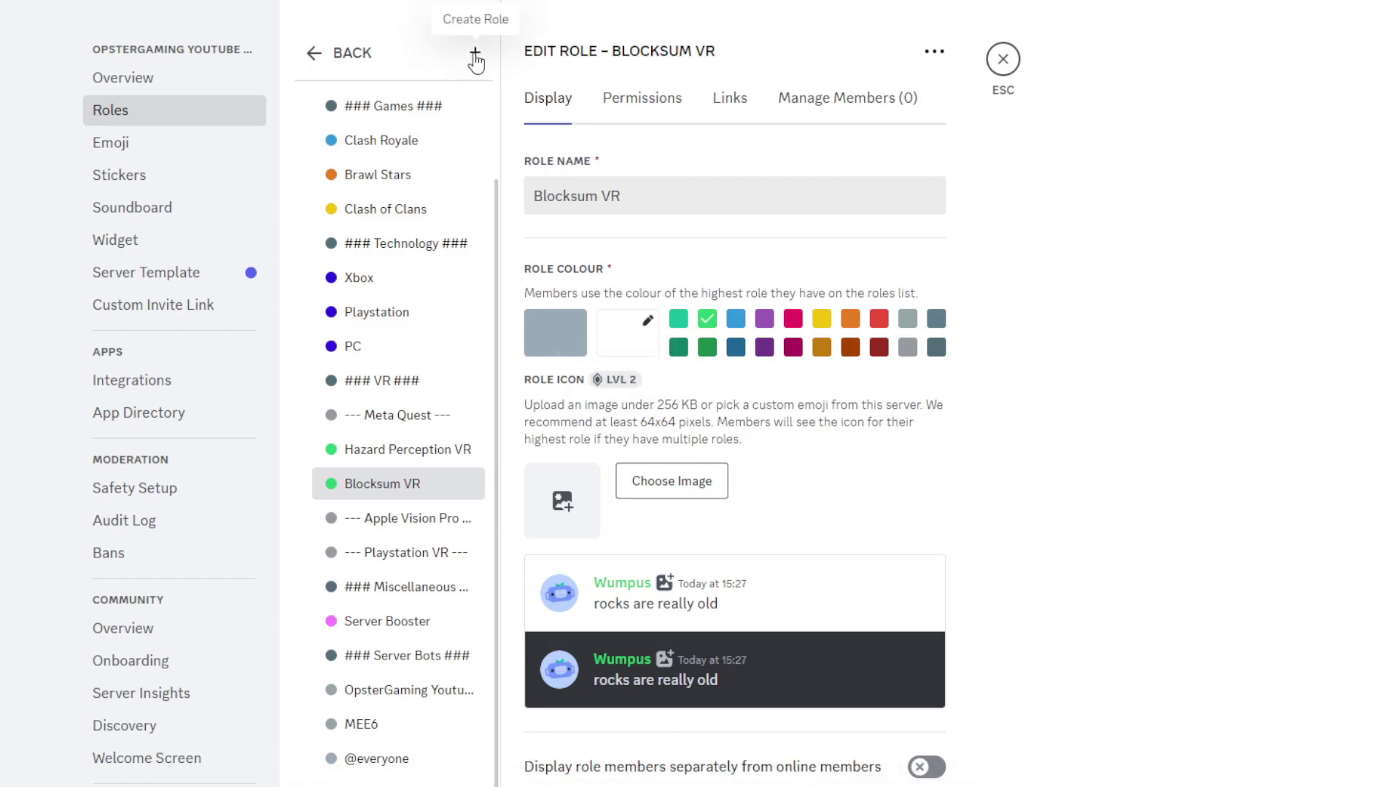
Create a bright green role named "Beat Saber" and place it directly beneath Blocksum VR.
left_click(475, 55)
key("ctrl+shift+Left")
key("ctrl+shift+Left")
key("BackSpace")
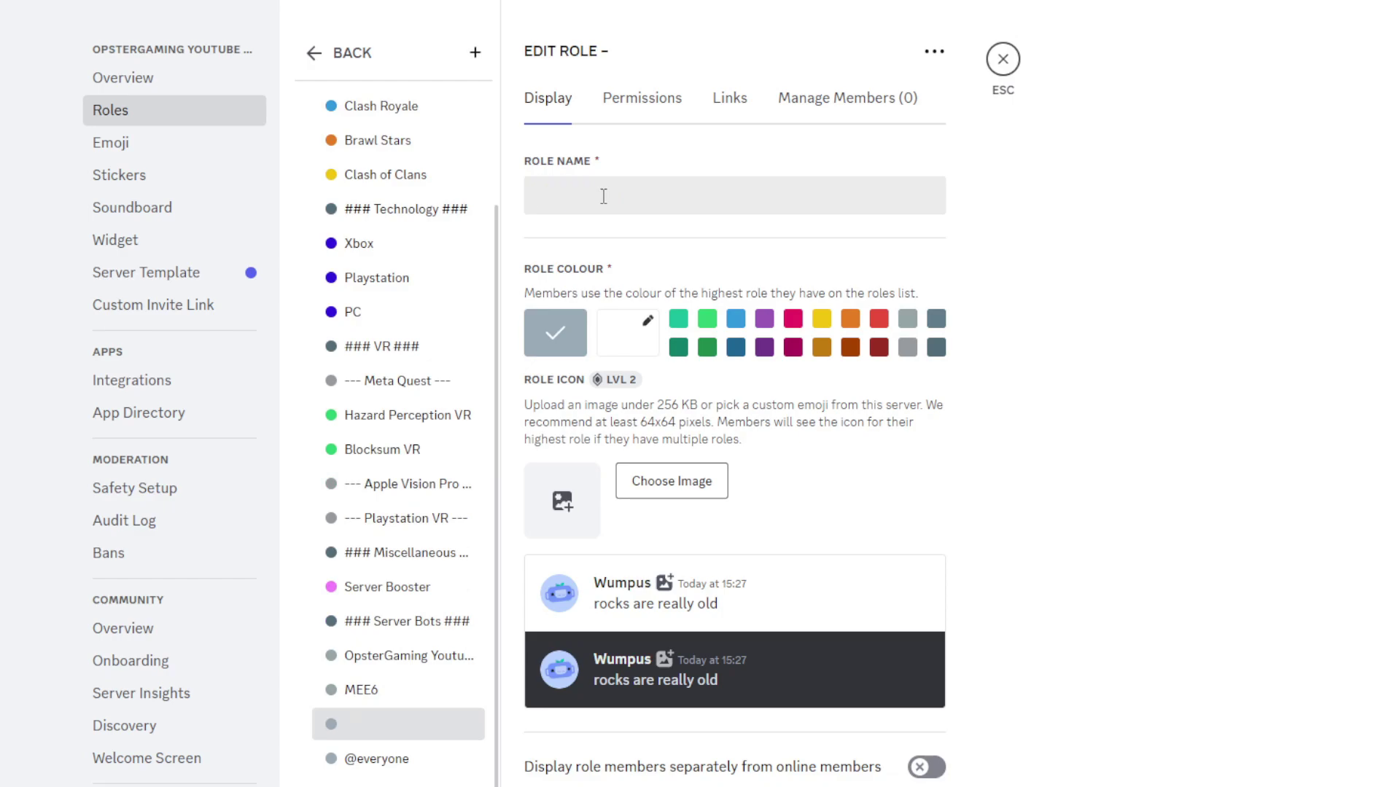
type("Beat Saber")
left_click(704, 321)
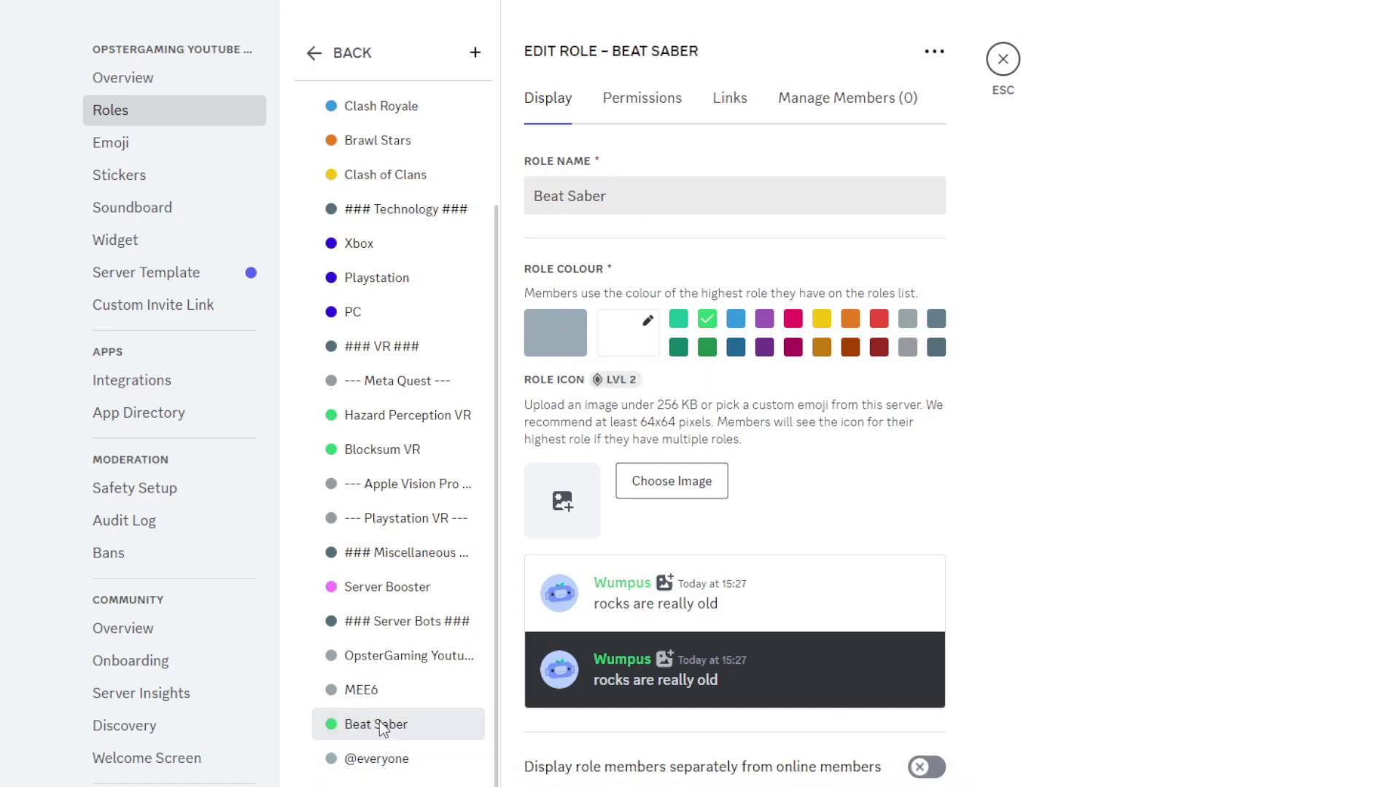
left_click_drag(379, 720, 406, 493)
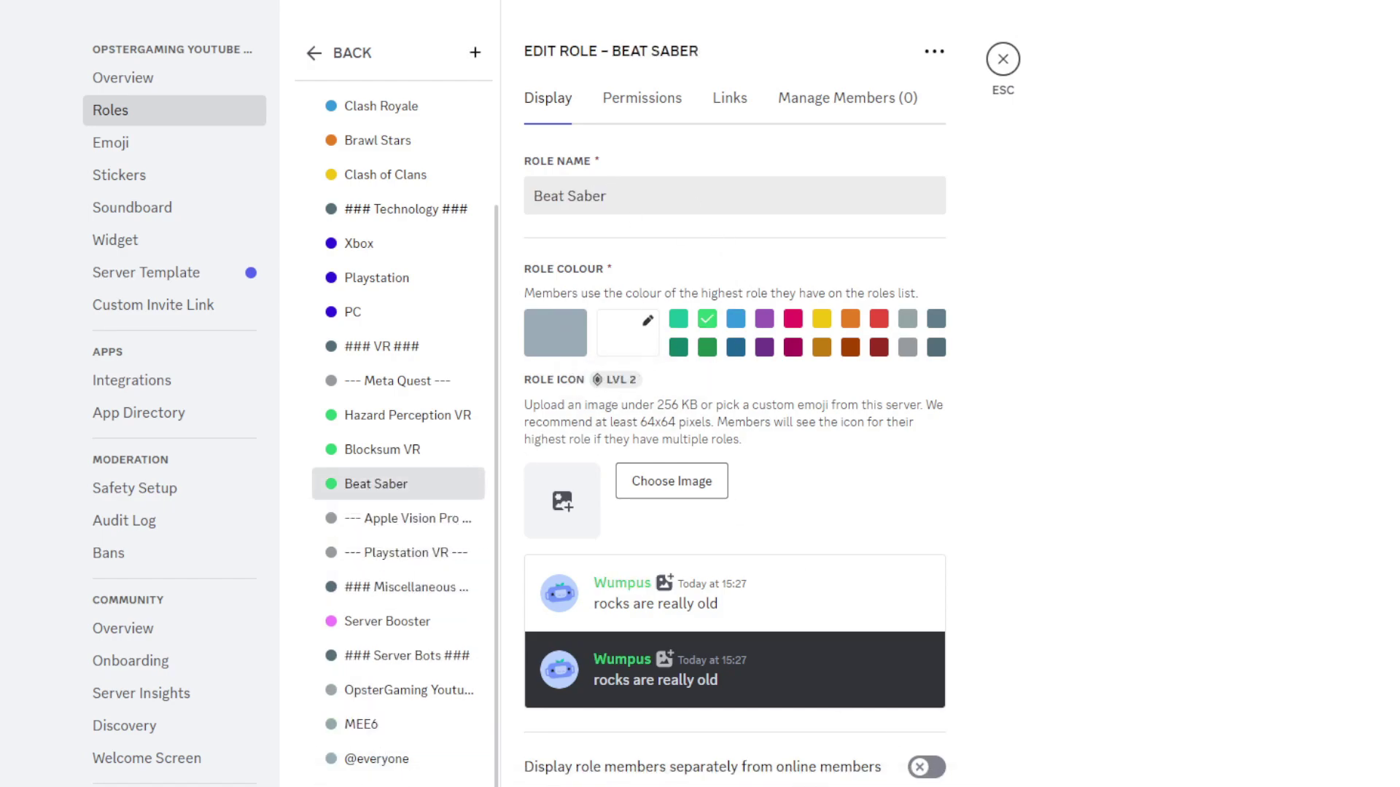
triple_click(647, 195)
key("ctrl+c")
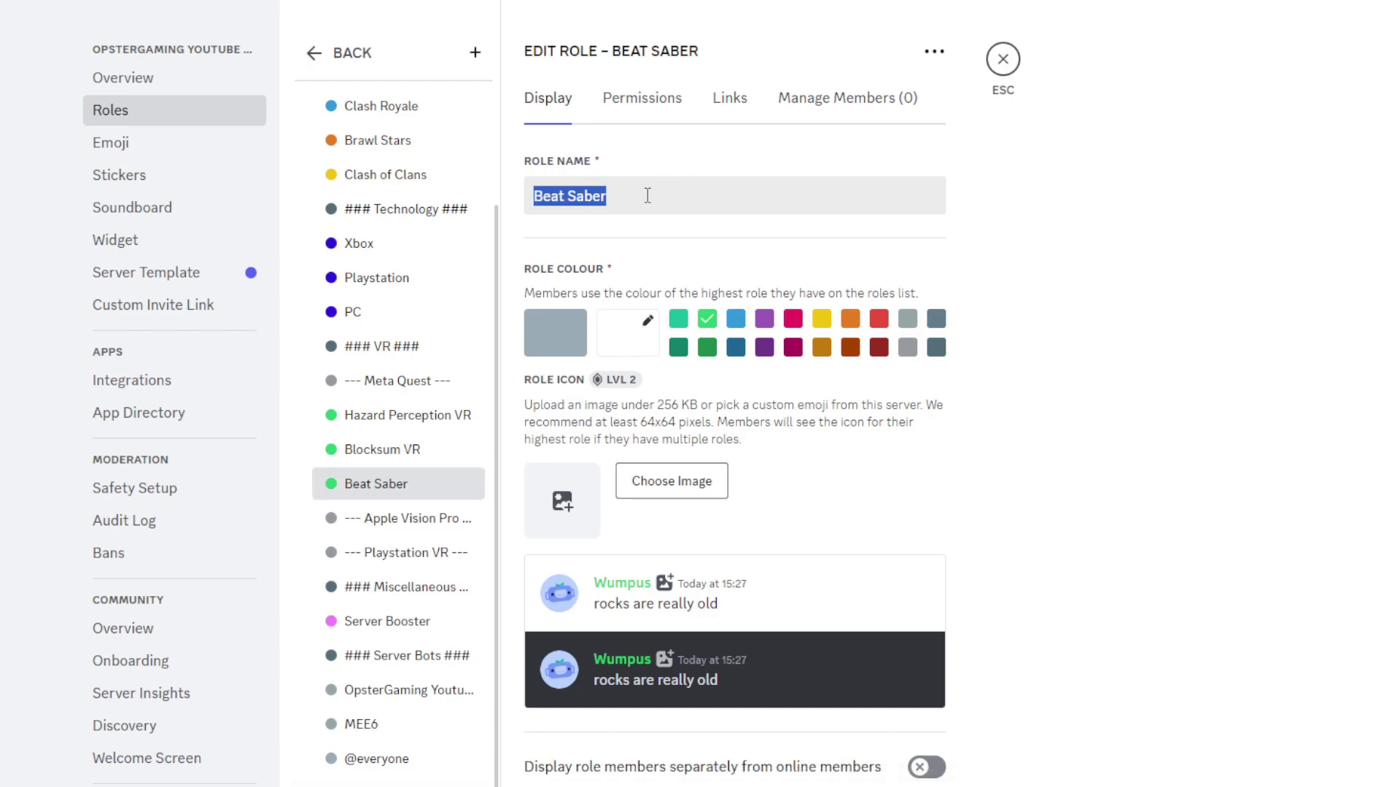
key("BackSpace")
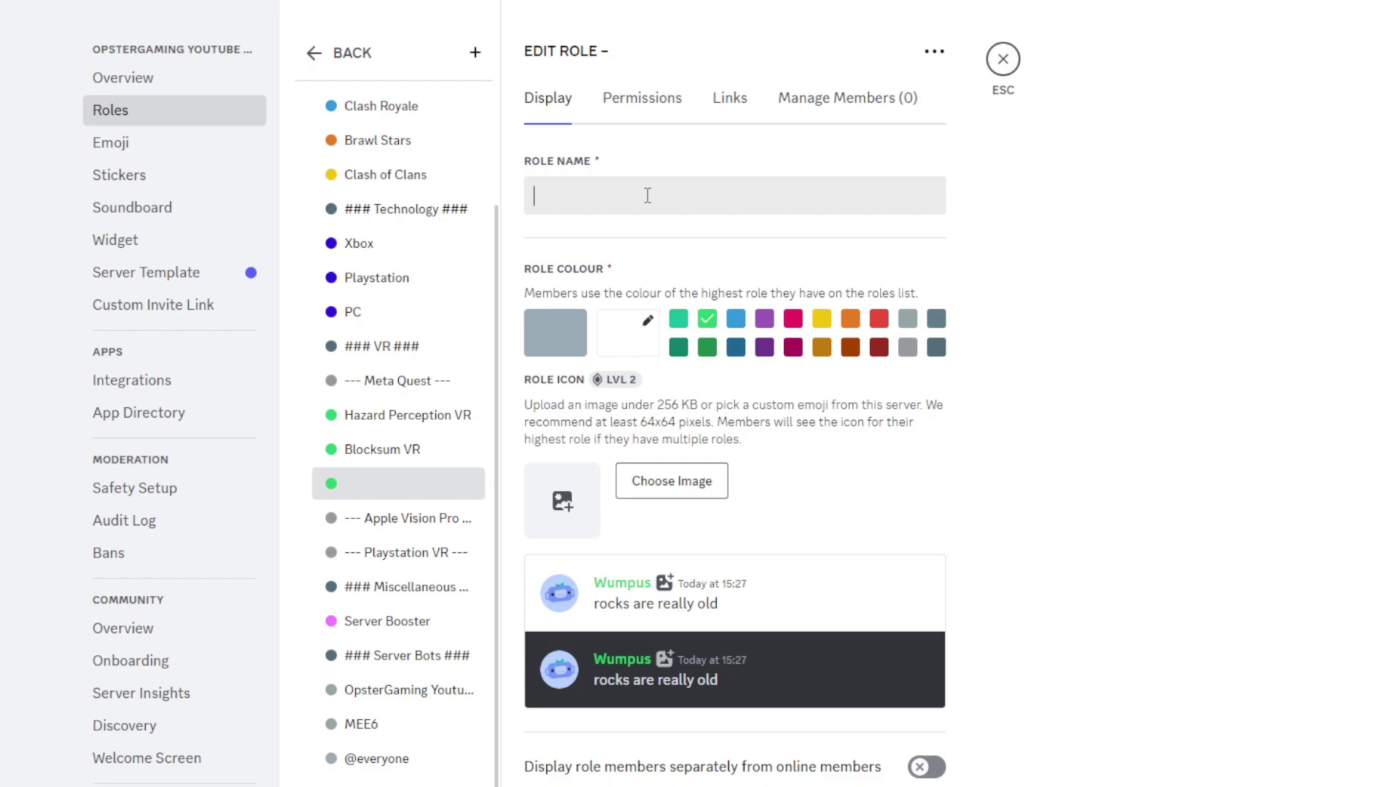
left_click(648, 196)
type("ie")
key("BackSpace")
key("BackSpace")
key("ctrl+v")
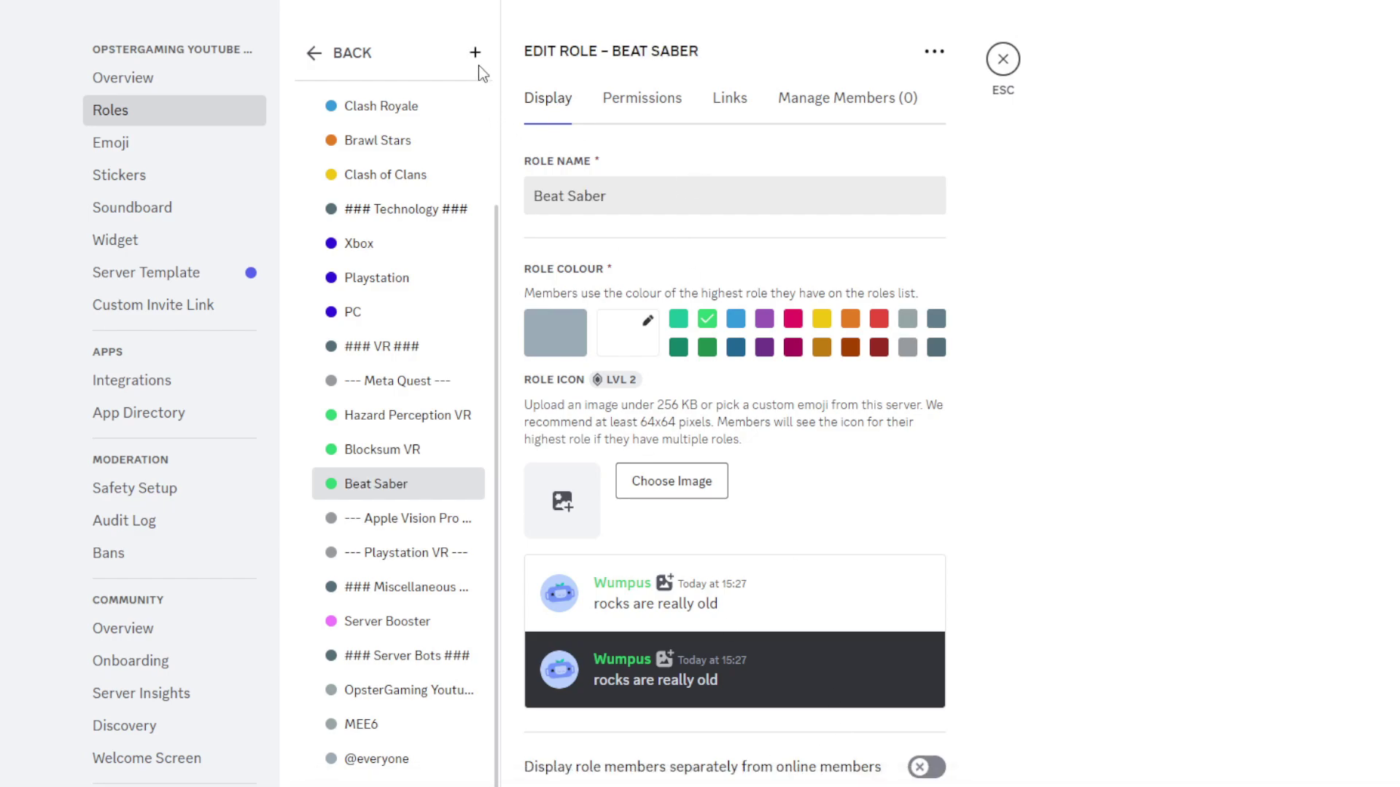
Create a bright red role named "Iron Man VR" and place it directly beneath the Playstation VR separator.
left_click(475, 53)
triple_click(623, 195)
key("BackSpace")
type("Iron Man ")
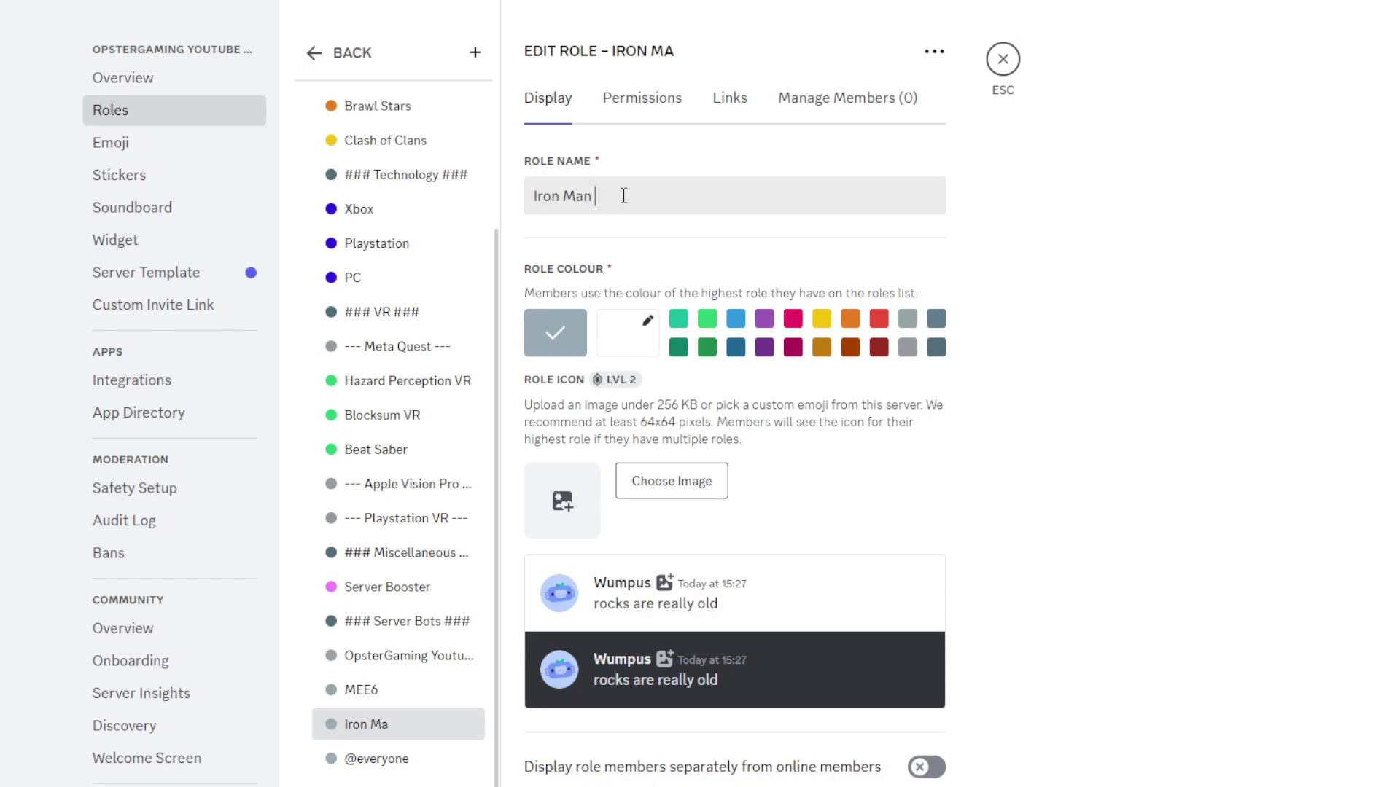
type("VR")
left_click(879, 320)
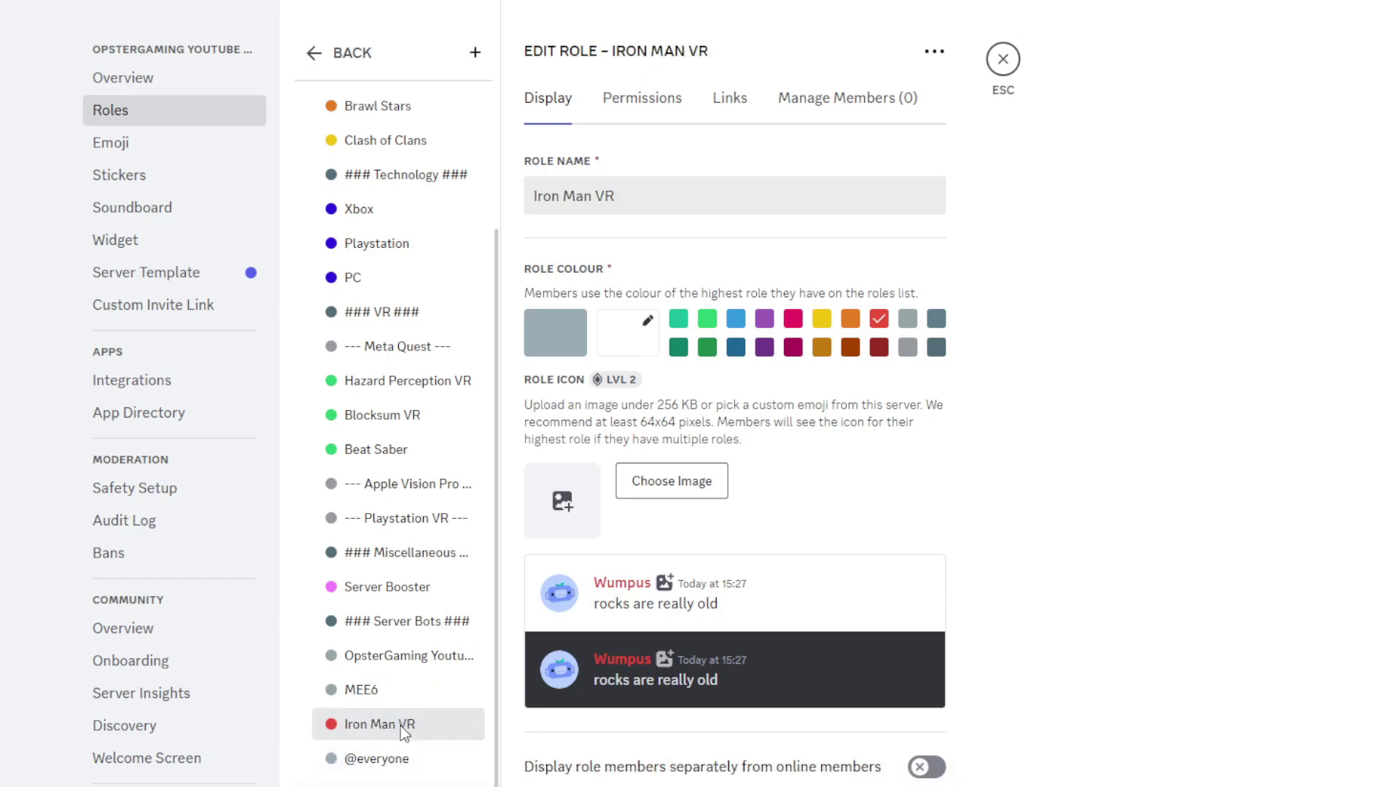
left_click_drag(400, 722, 417, 540)
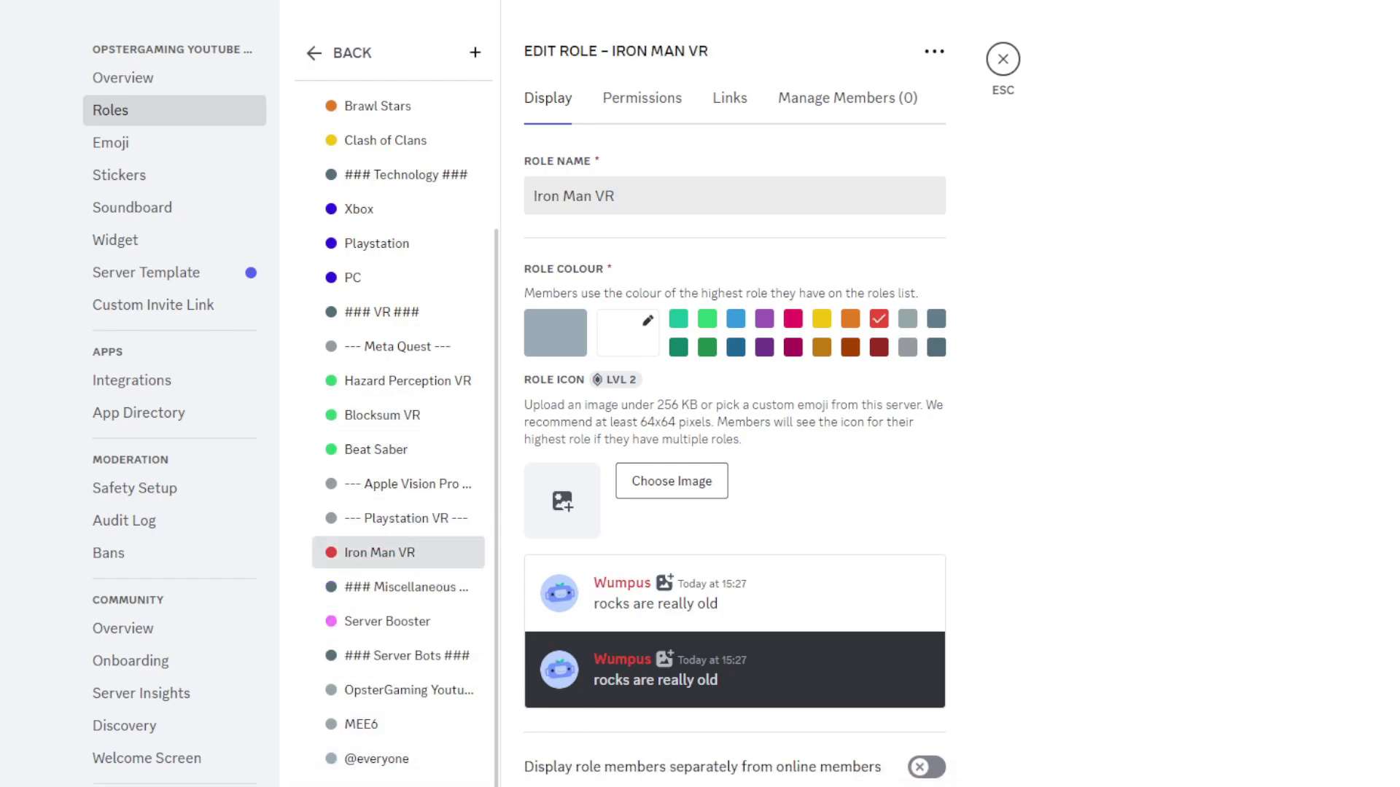
Create a bright red role named "Batman: Arkham VR" and place it directly beneath Iron Man VR.
scroll(444, 550, "up", 1)
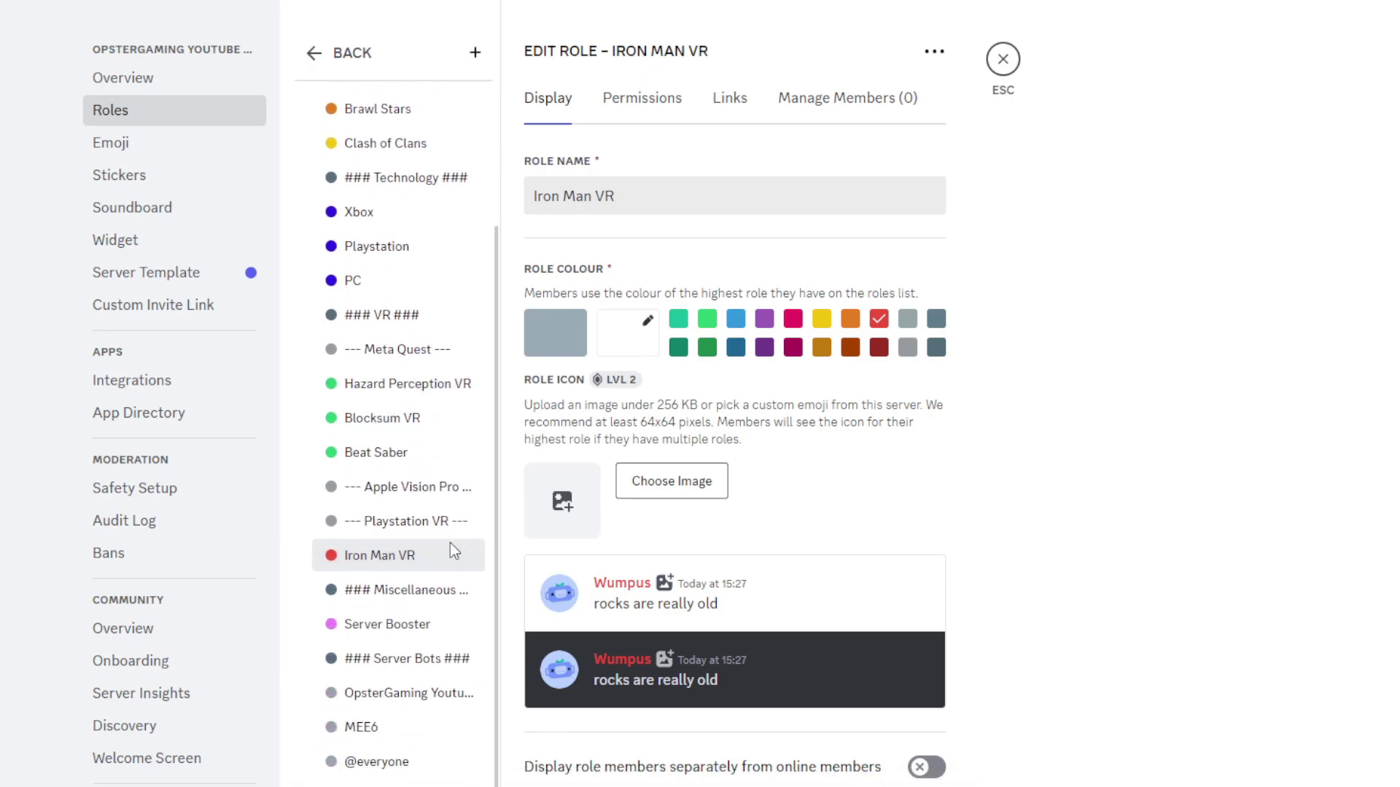
left_click(474, 54)
triple_click(694, 205)
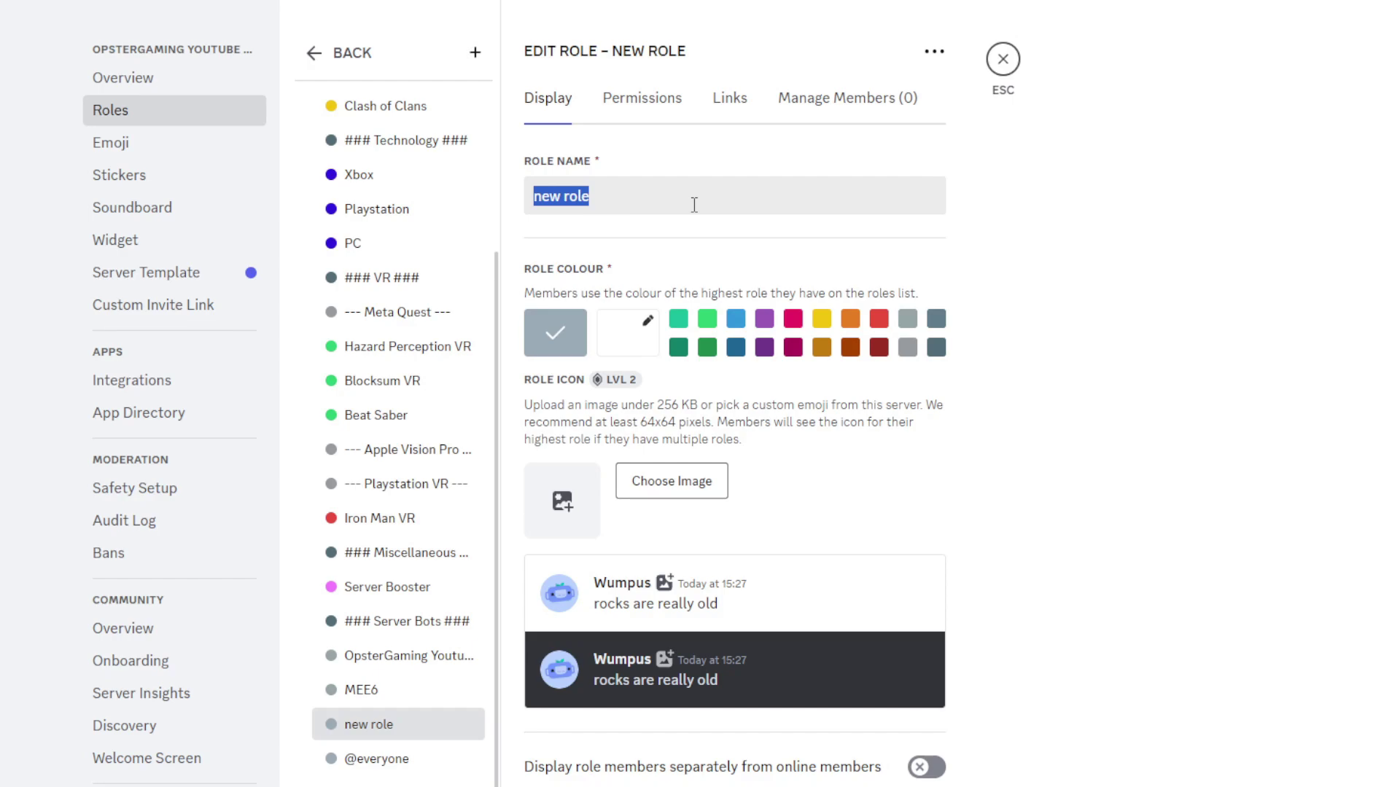
type("Batman ")
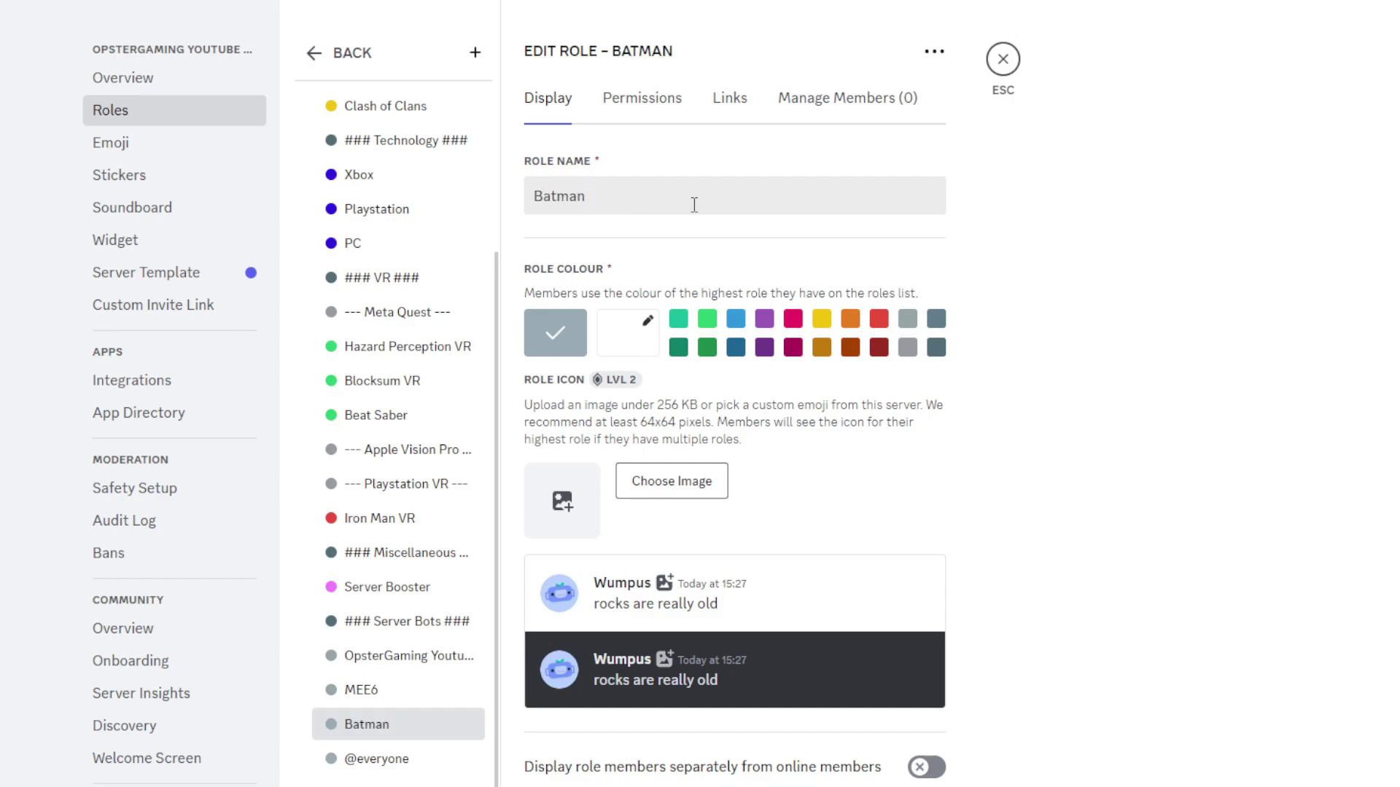
type(": Arkham VR")
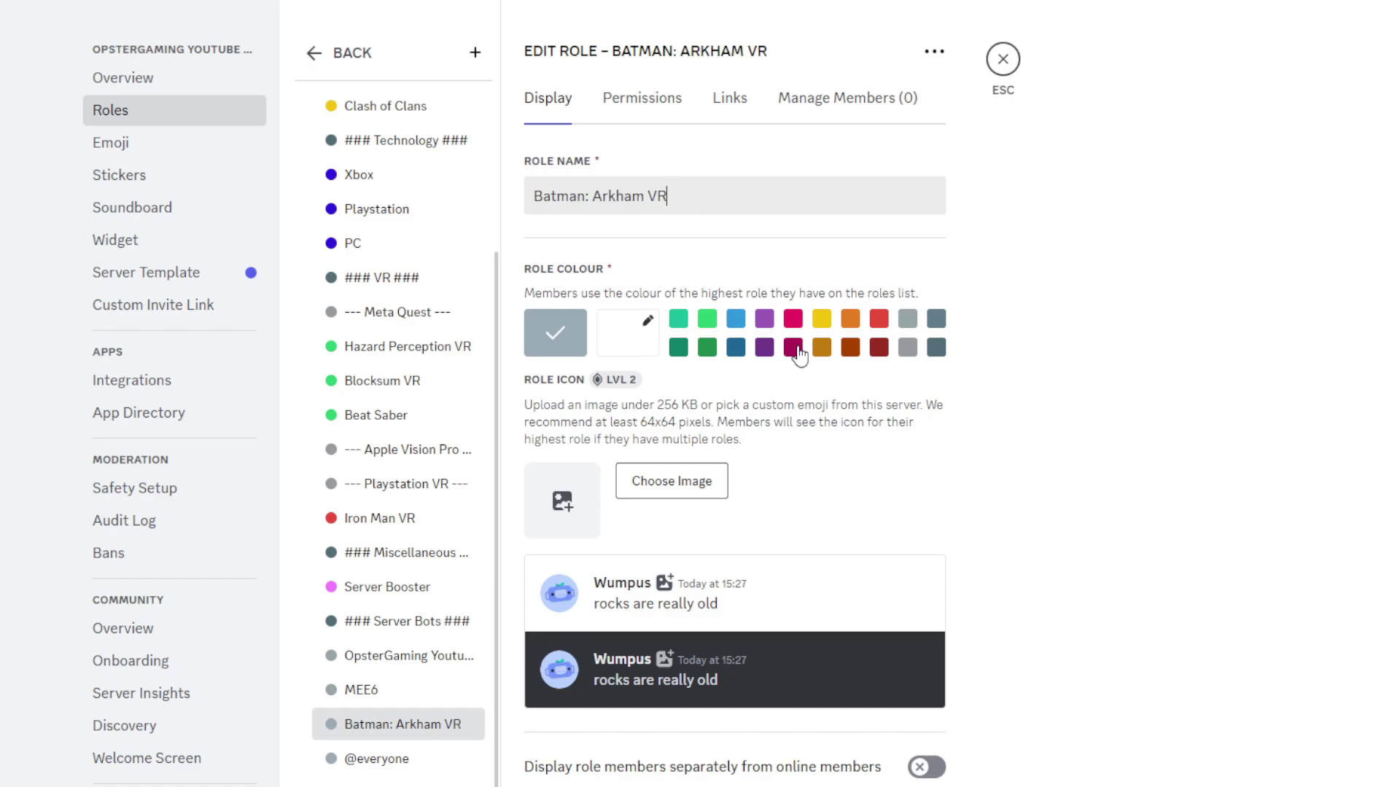
left_click(878, 320)
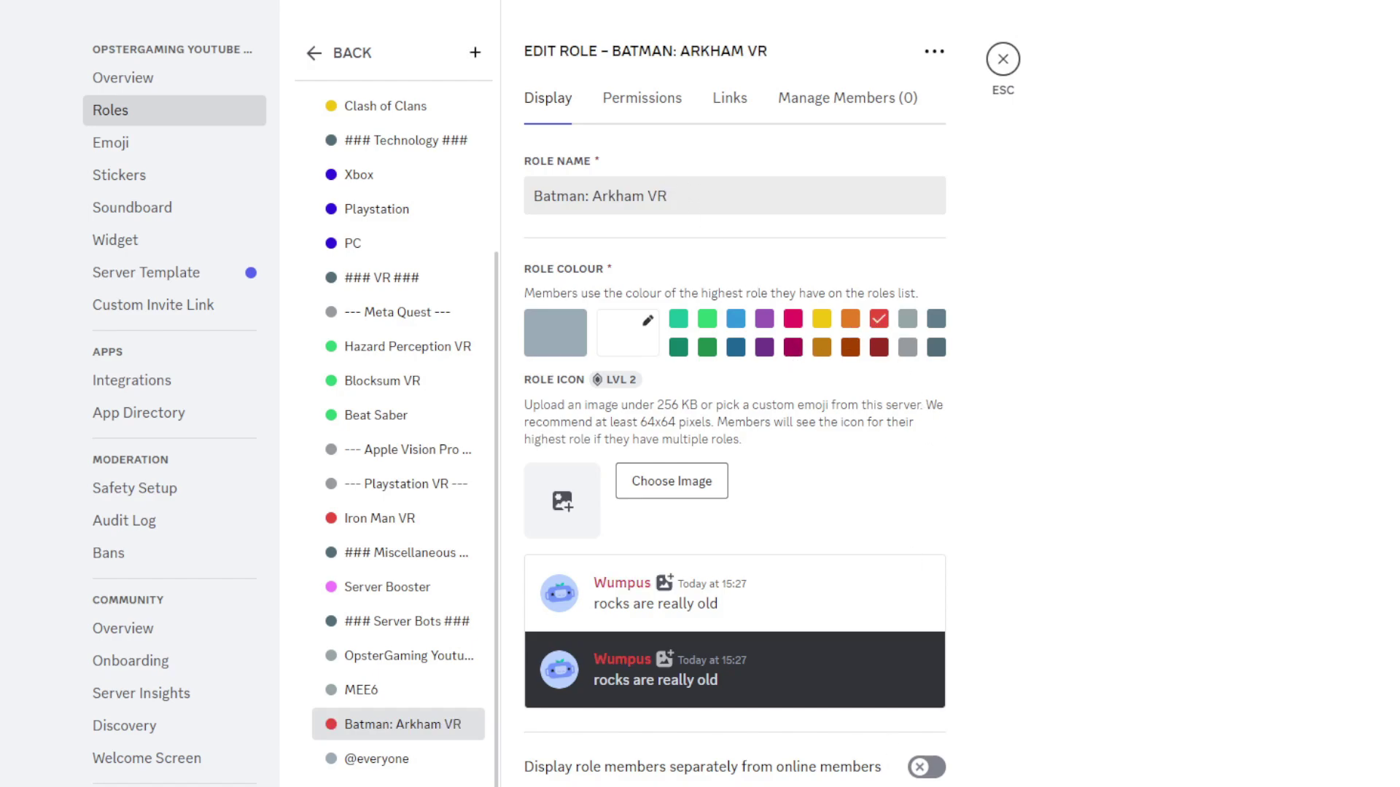
left_click_drag(417, 724, 413, 540)
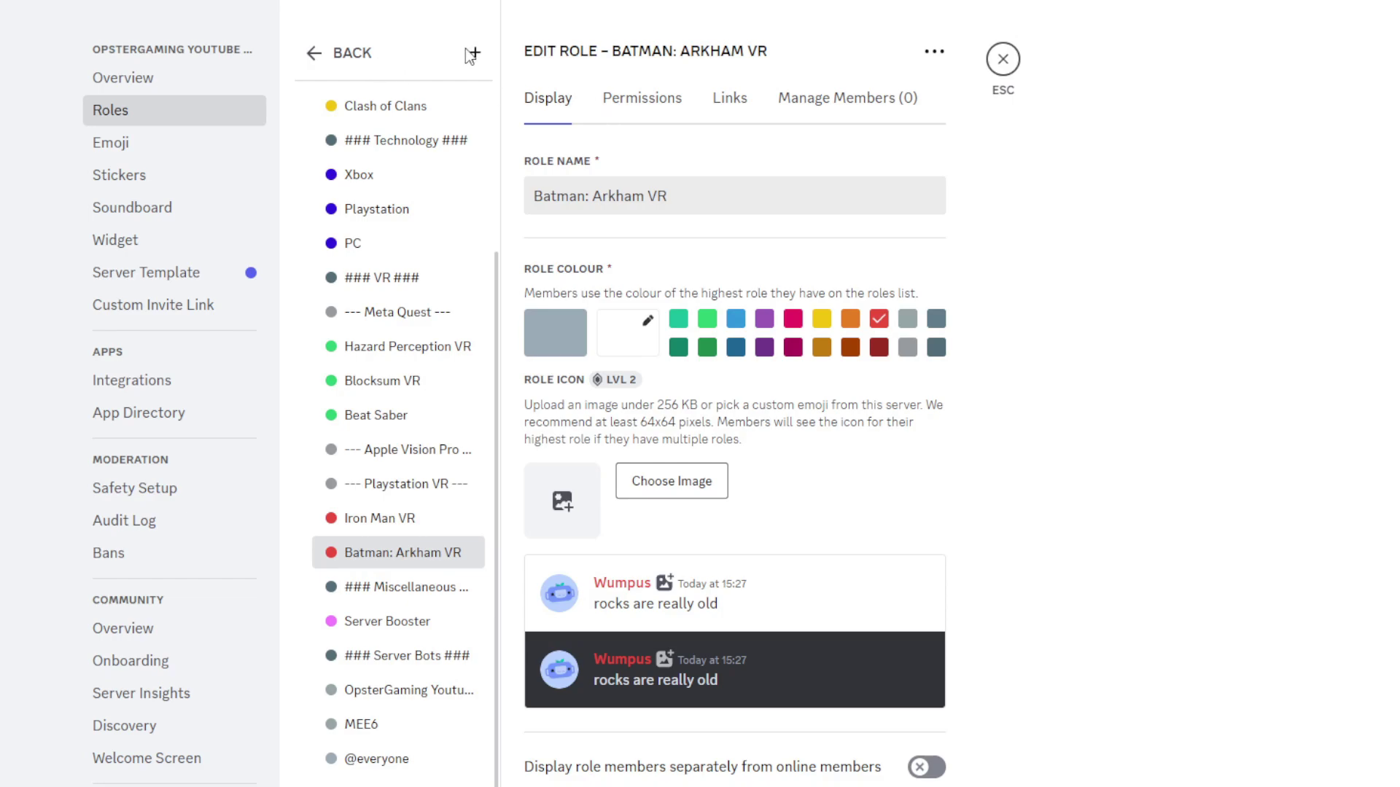
Create a bright red role named "The Walking Dead: Onslaught" and place it directly beneath Batman: Arkham VR.
triple_click(613, 196)
type("t")
key("BackSpace")
type("The Wa")
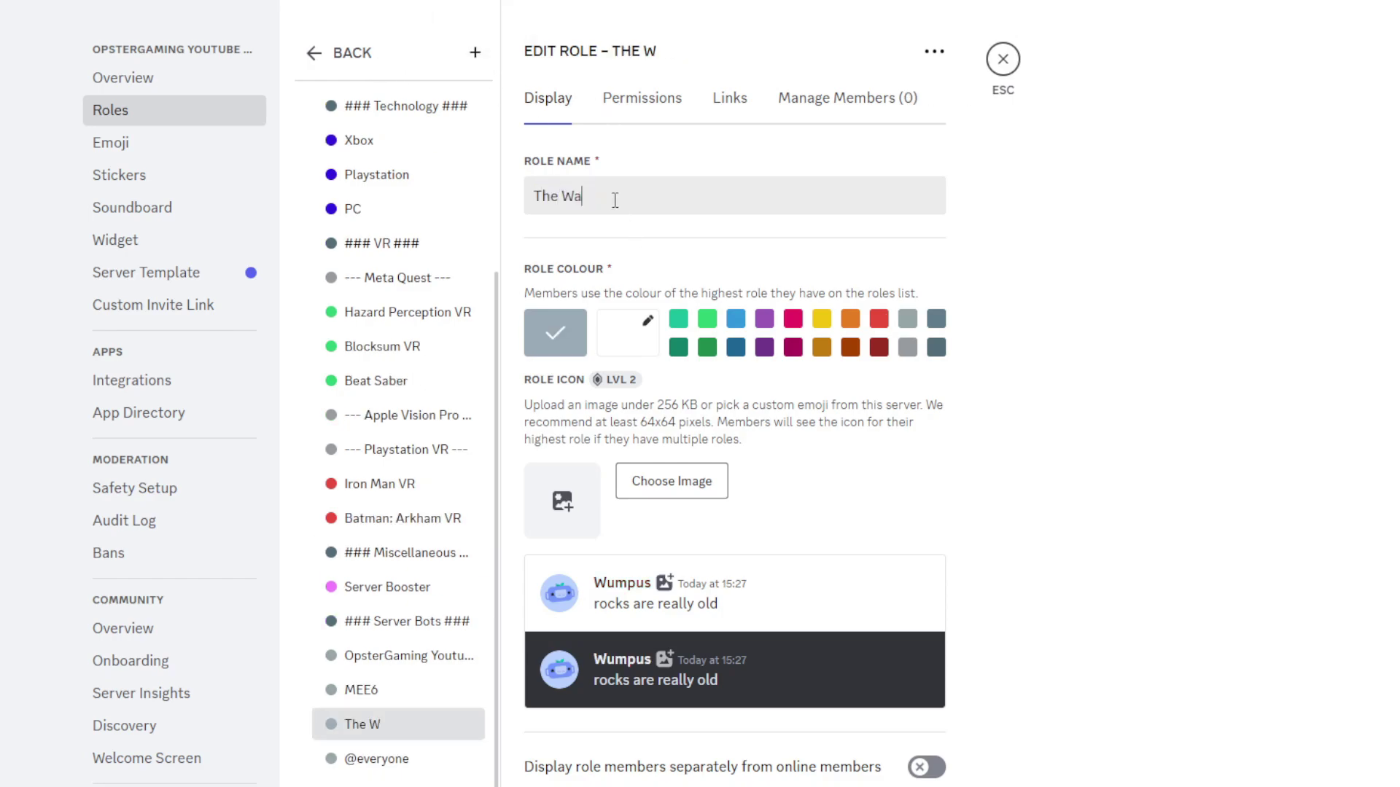
type("lking Dead: Onslaught")
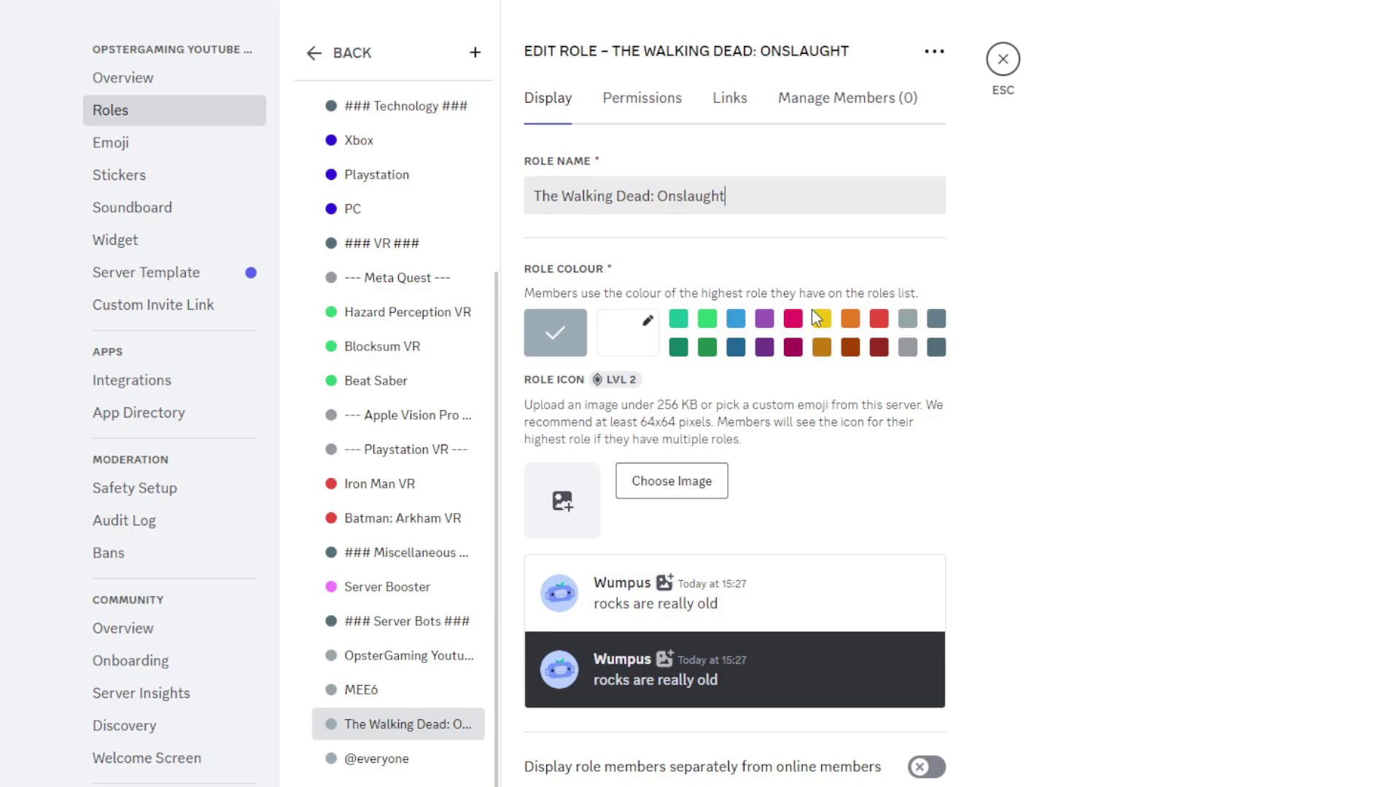
left_click(877, 321)
left_click_drag(373, 729, 399, 552)
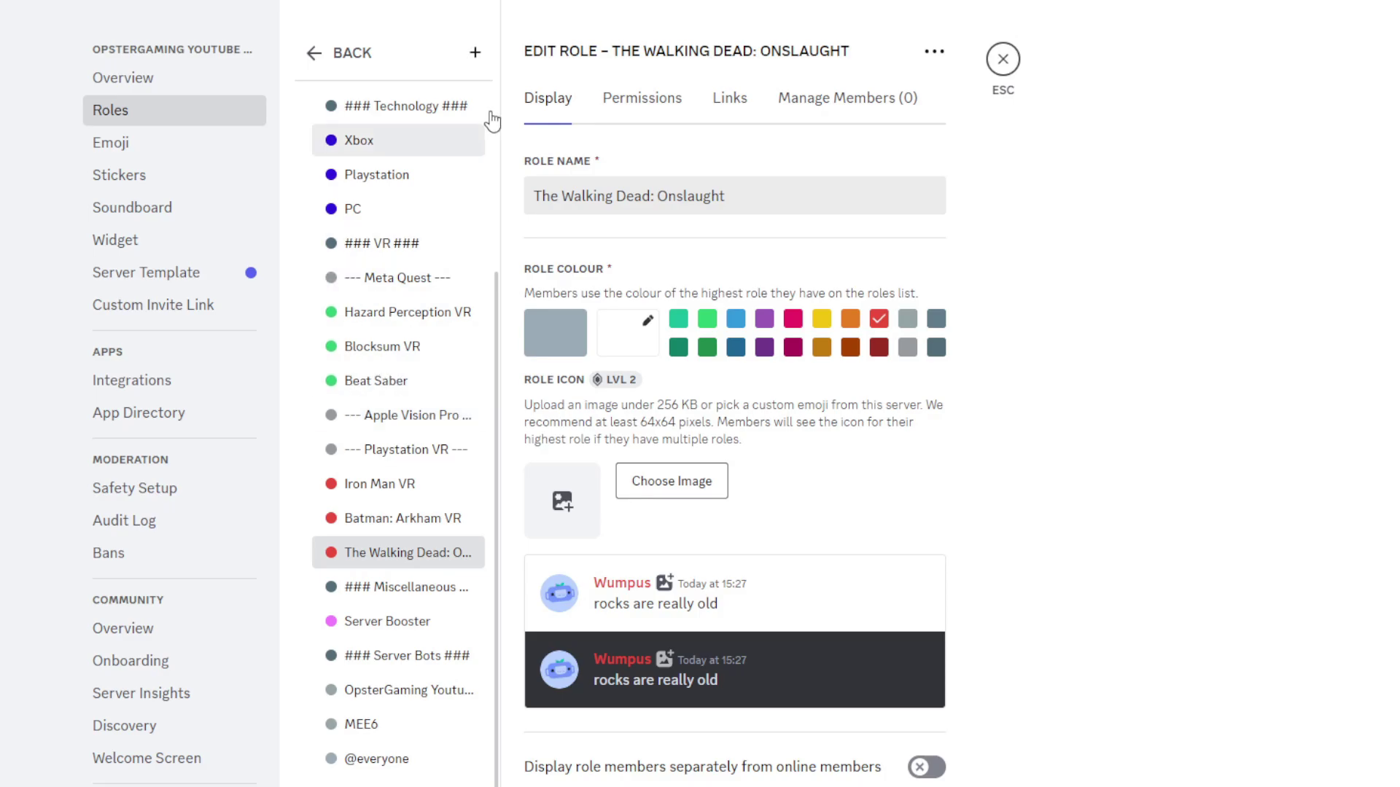
Create a light blue role named "Cut the Rope 3" and place it directly beneath the Apple Vision Pro separator.
left_click(475, 52)
triple_click(660, 186)
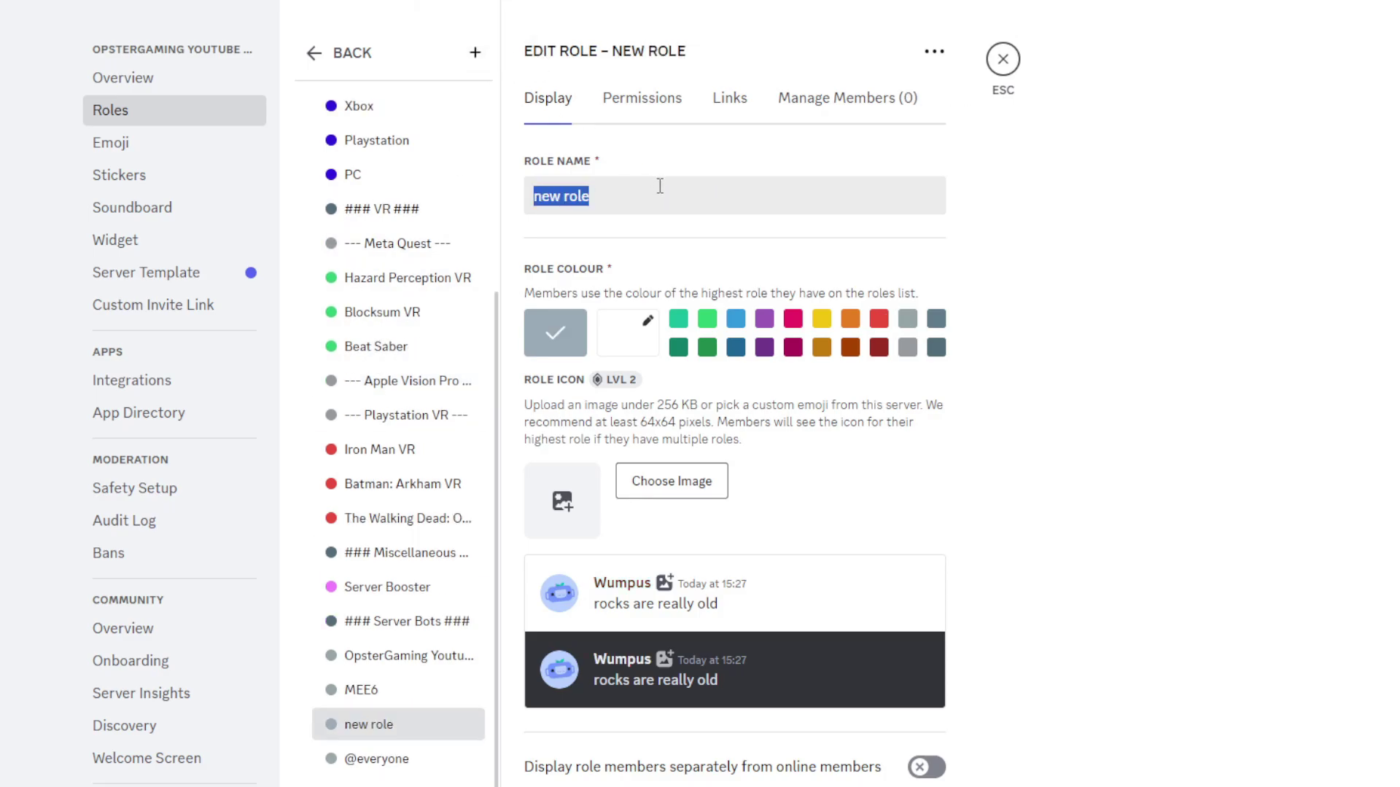
type("Cut the")
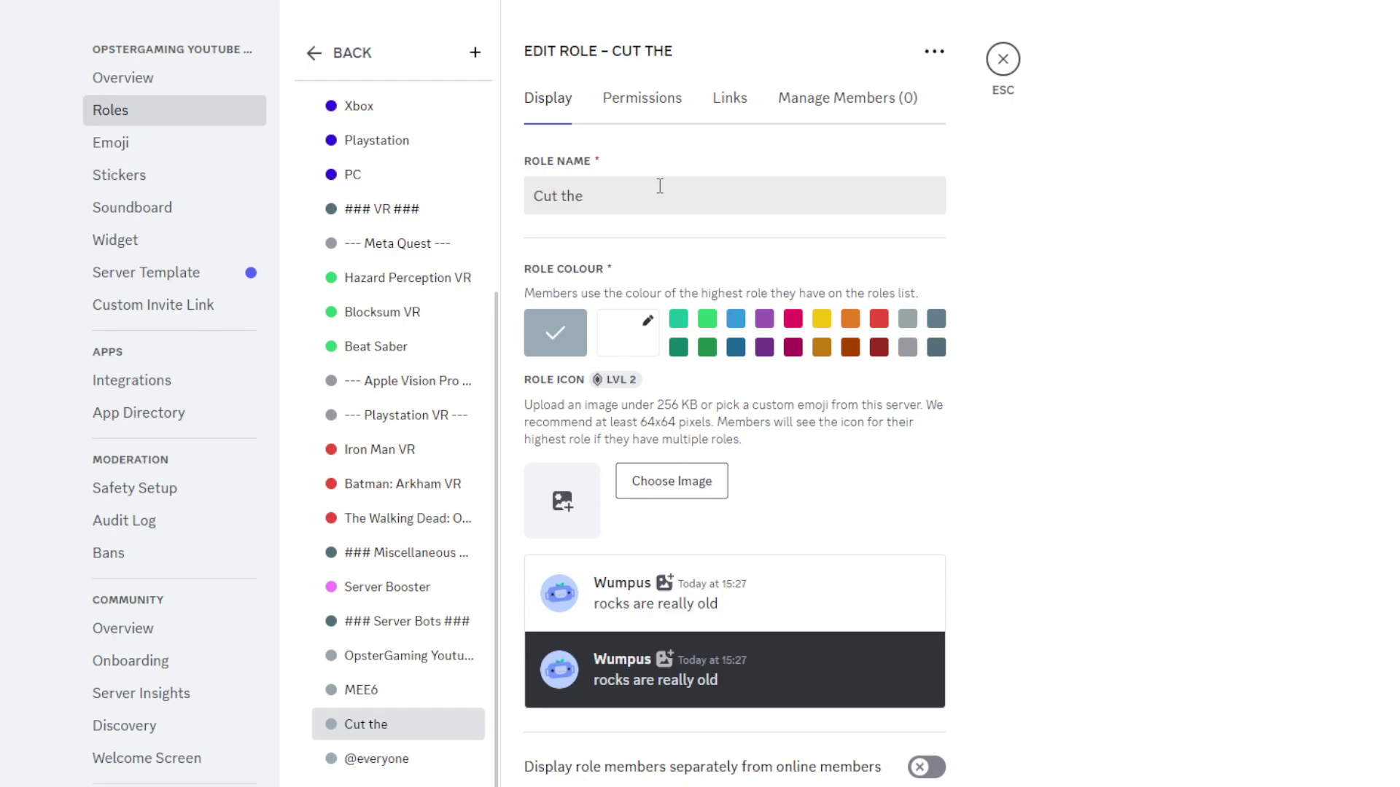
type(" Rope 3")
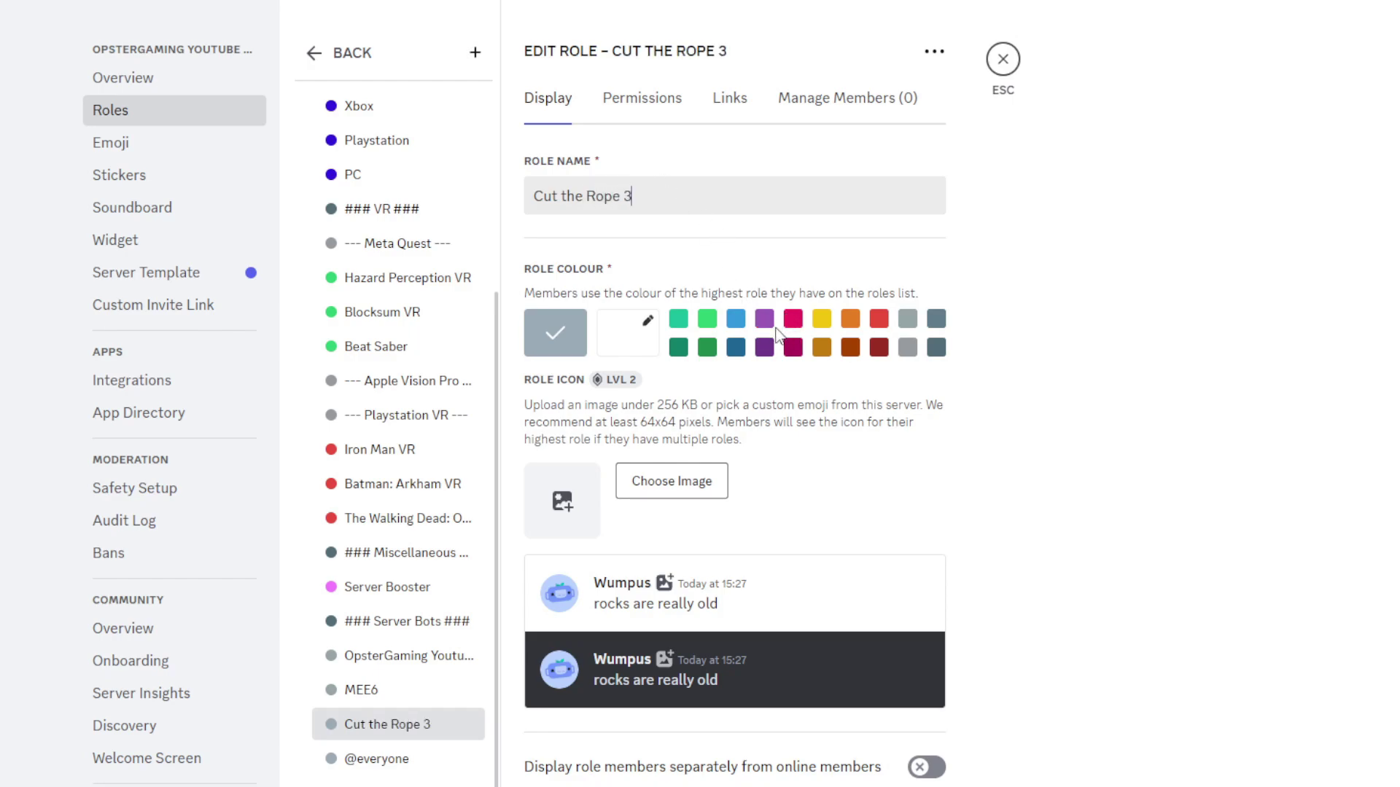
left_click(737, 321)
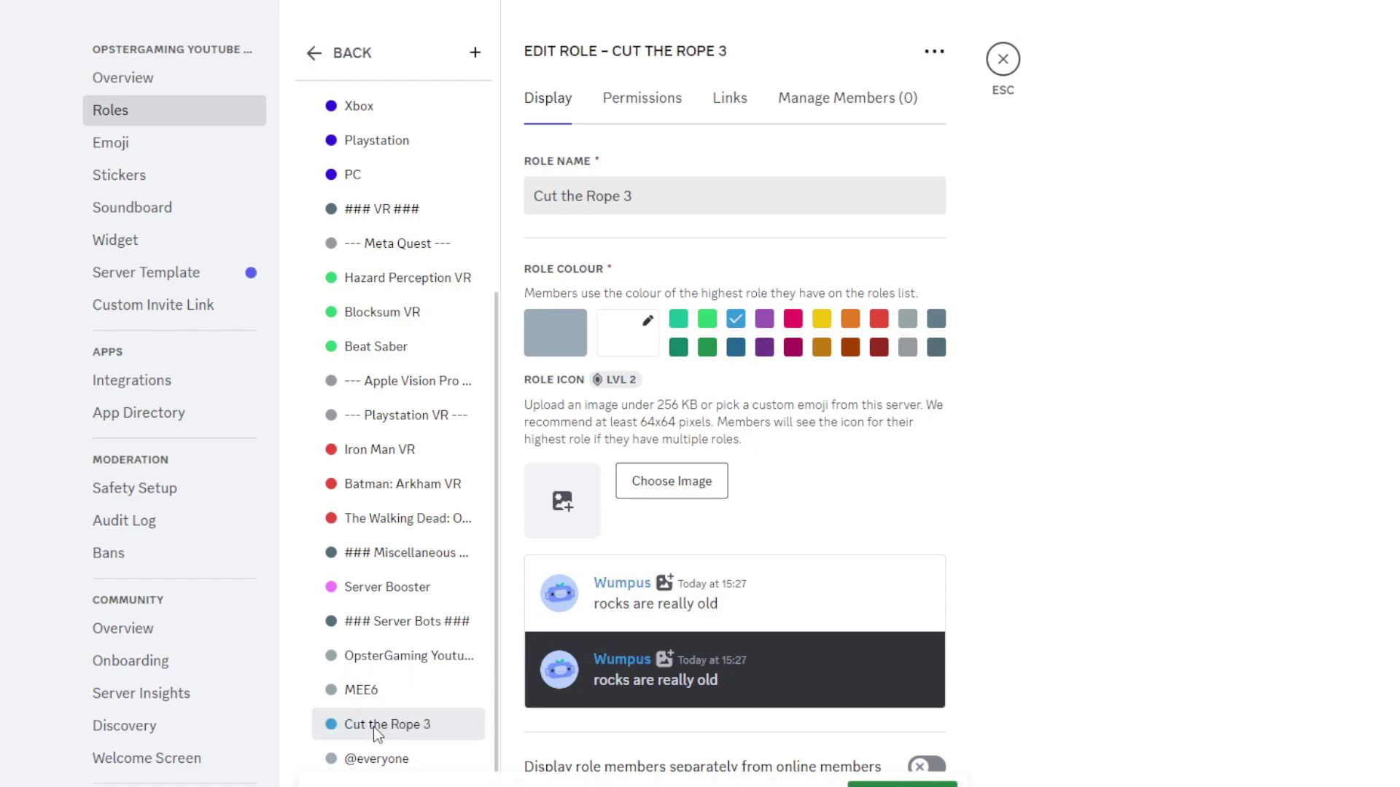
left_click_drag(379, 731, 384, 433)
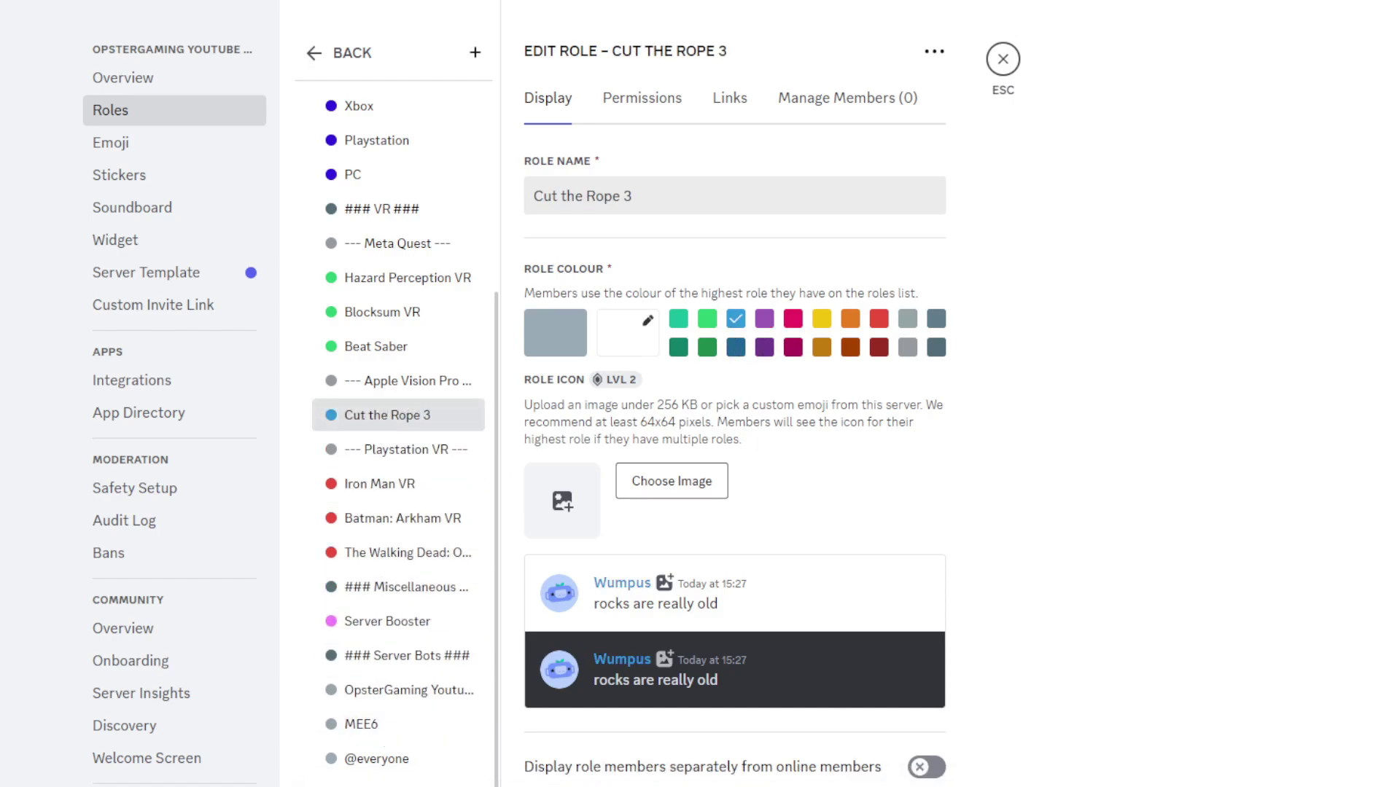
Create a light blue role named "Super Fruit Ninja" and place it directly beneath Cut the Rope 3.
left_click(475, 52)
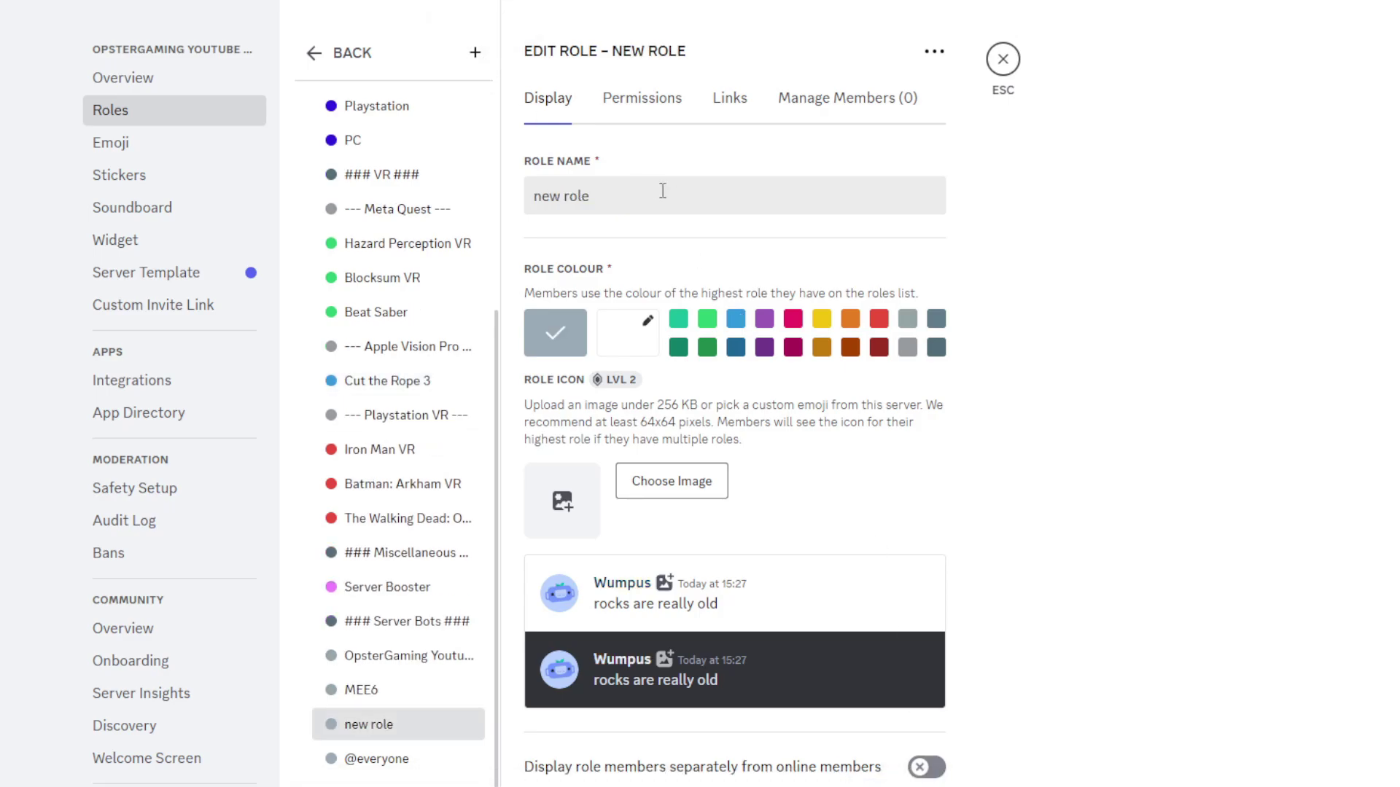
triple_click(663, 191)
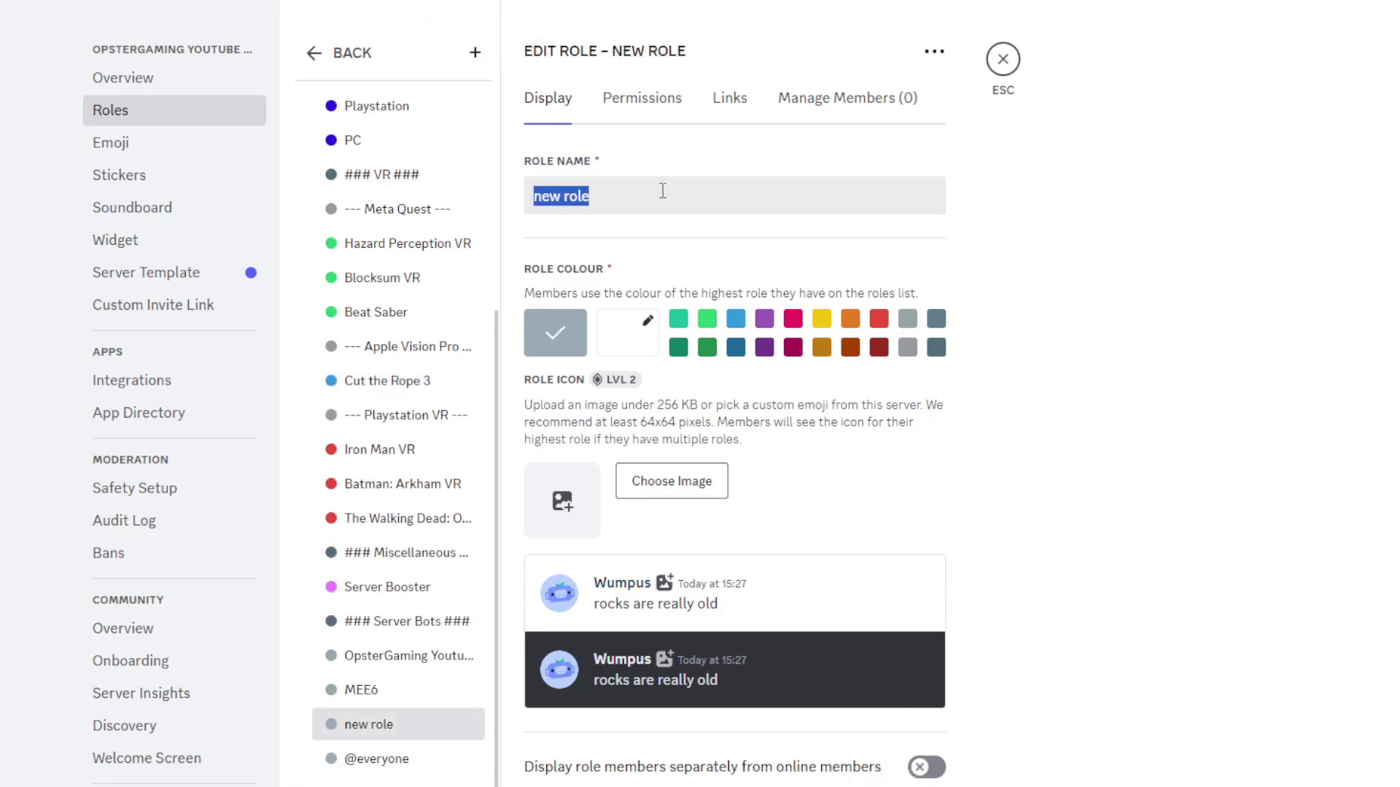
type("Super F")
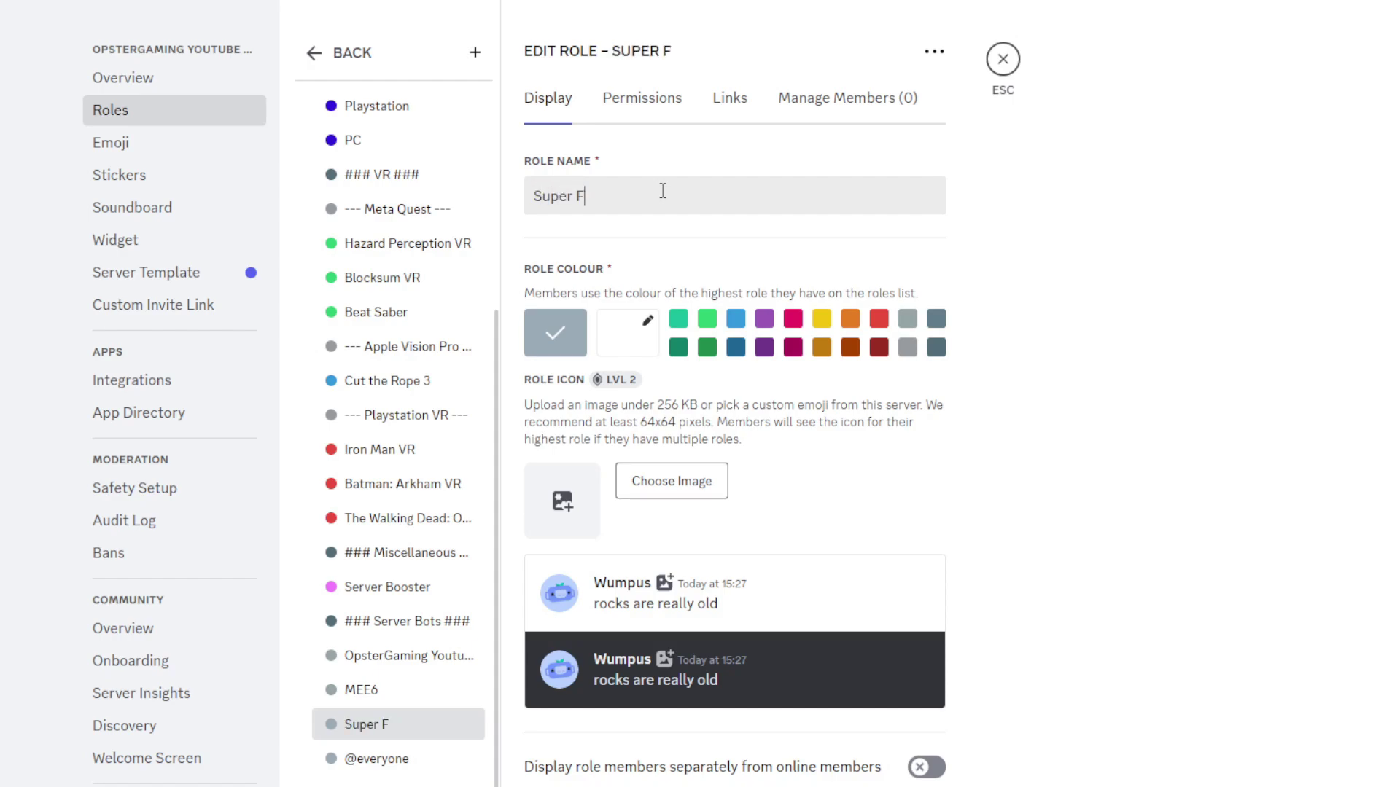
type("ruit Ninga")
key("BackSpace")
type("ja")
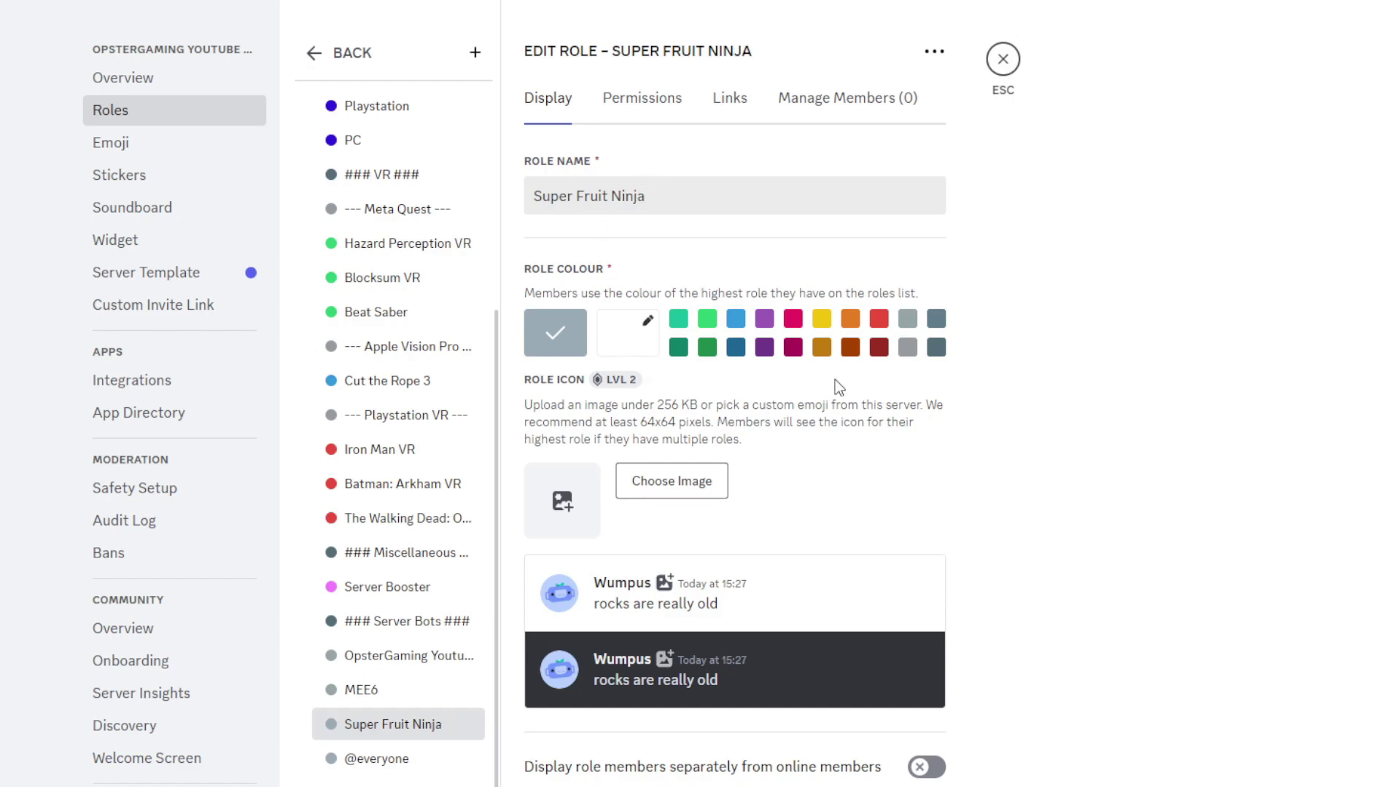
left_click(737, 321)
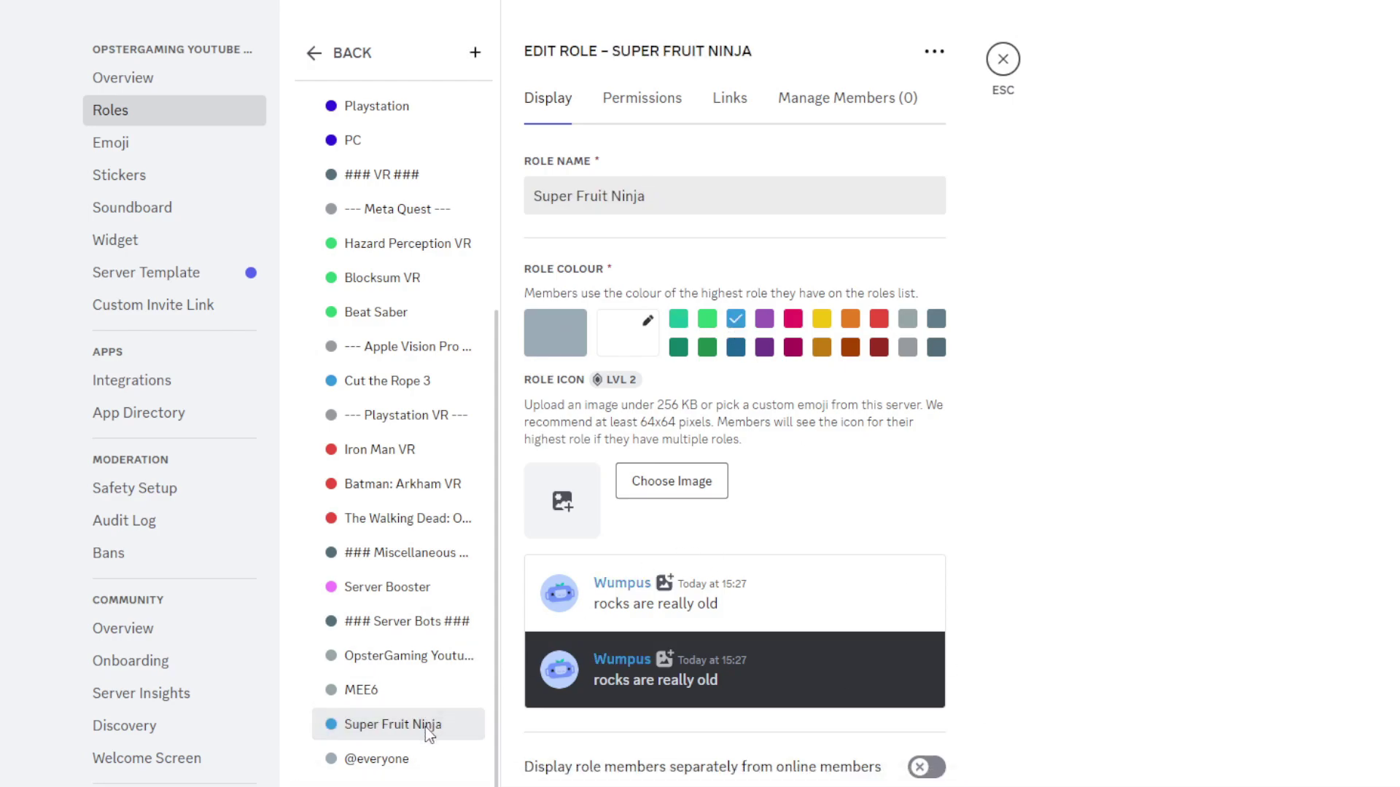
left_click_drag(424, 729, 436, 408)
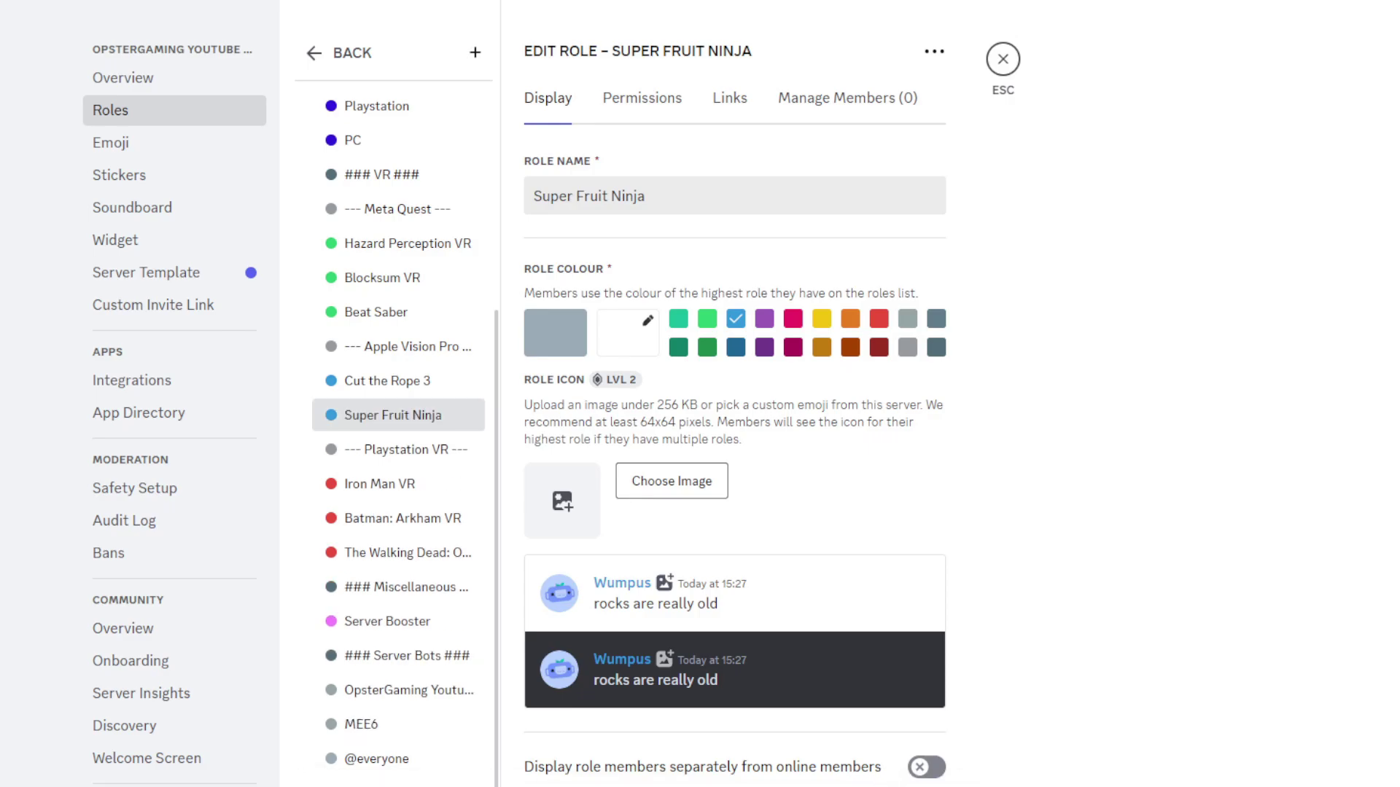
Create a light blue role named "Spire Blast" and place it directly beneath Super Fruit Ninja.
left_click(487, 59)
triple_click(707, 202)
type("Sp")
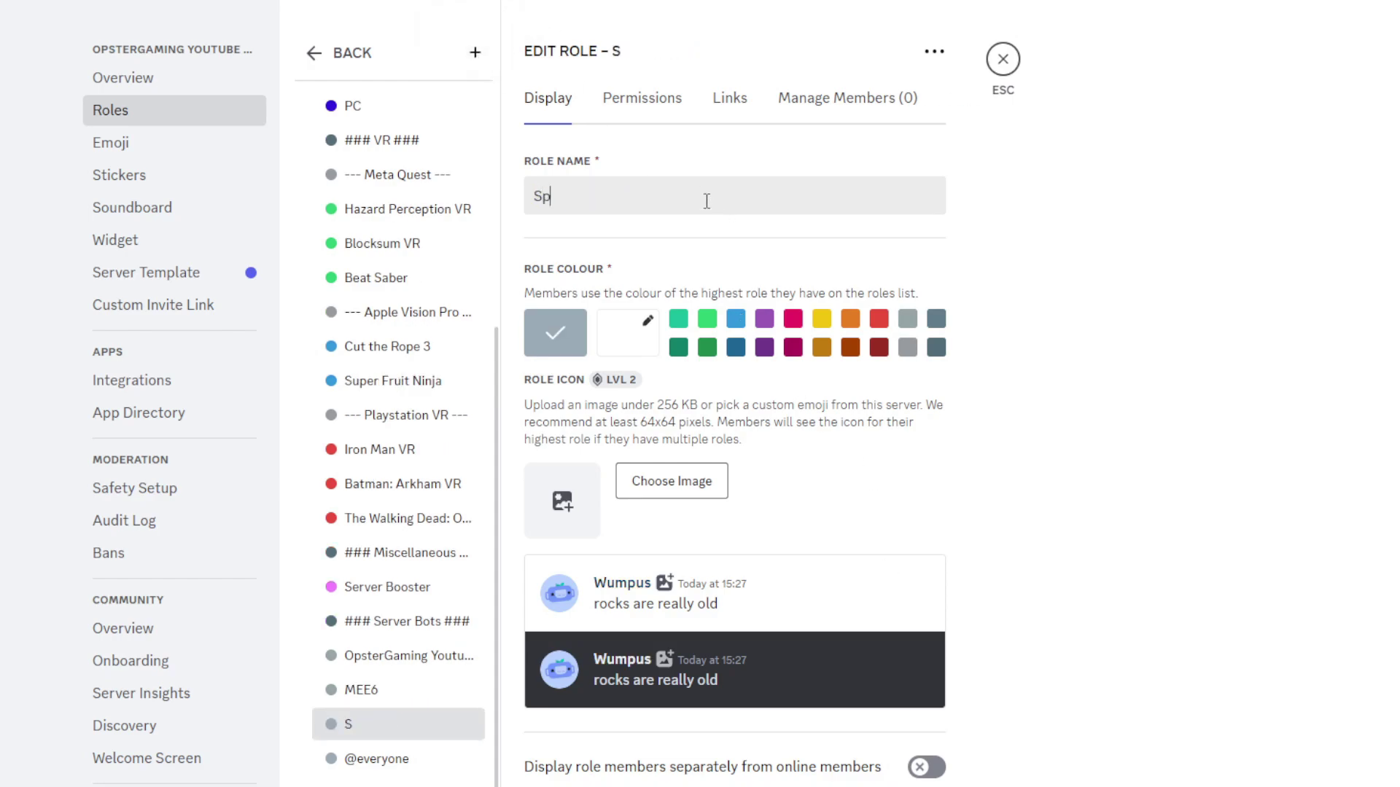
type("ire Blast")
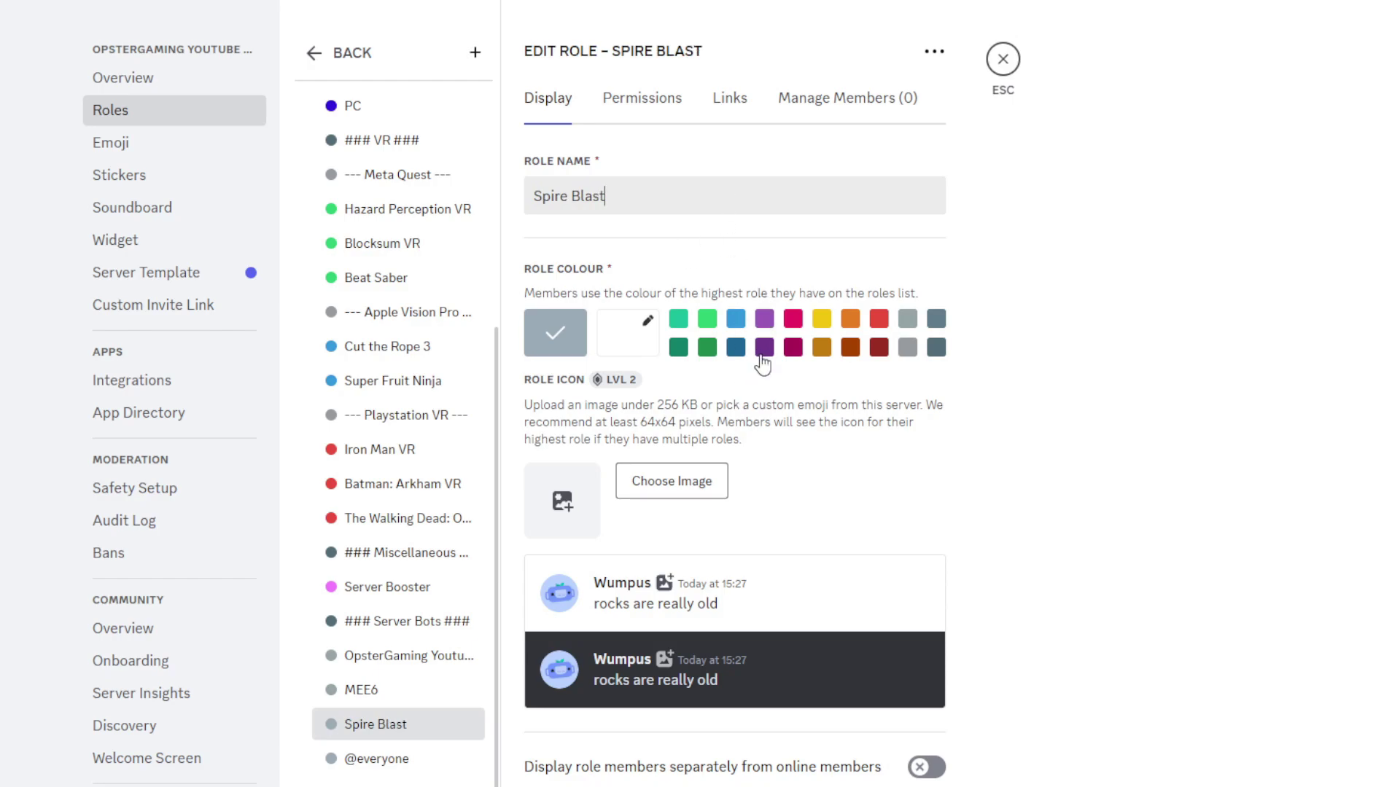
left_click(736, 318)
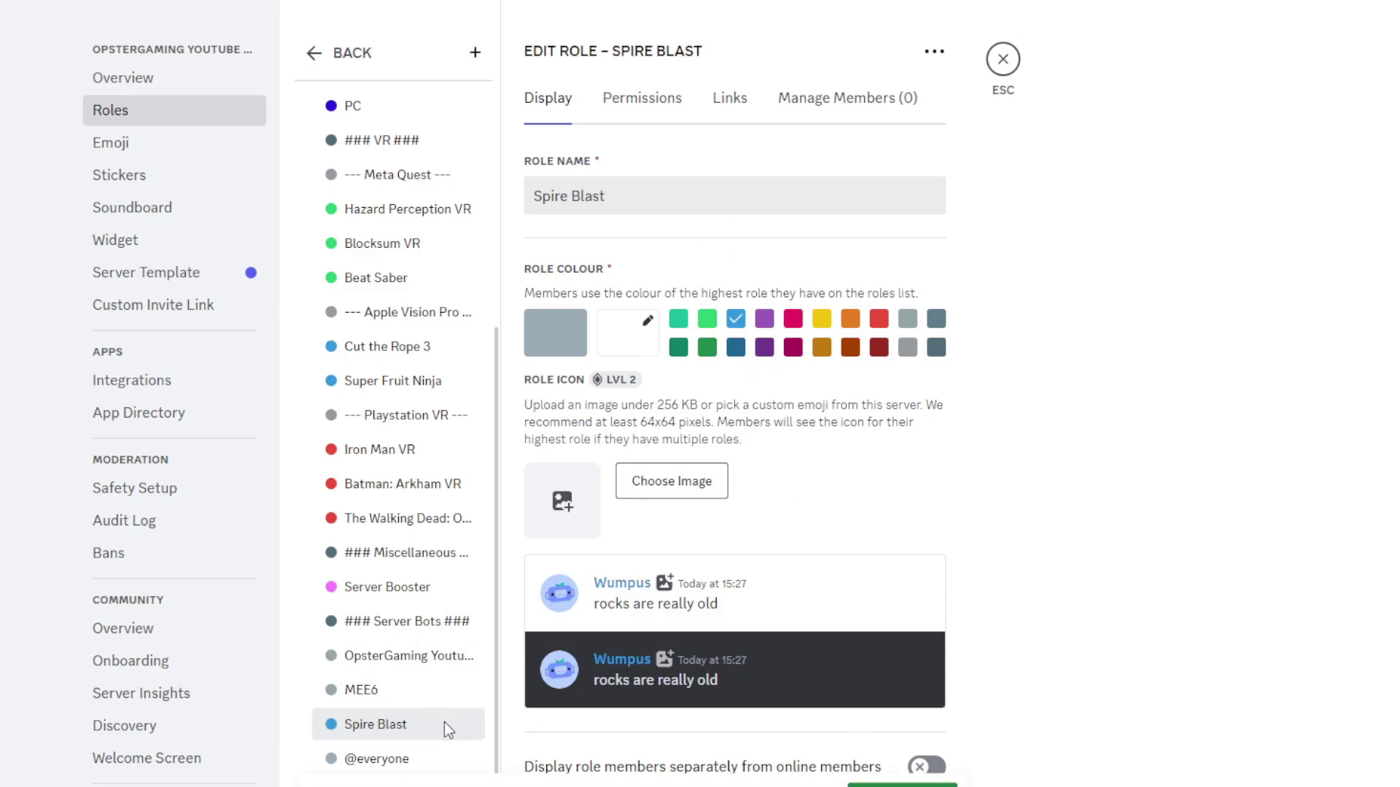
left_click_drag(444, 725, 430, 414)
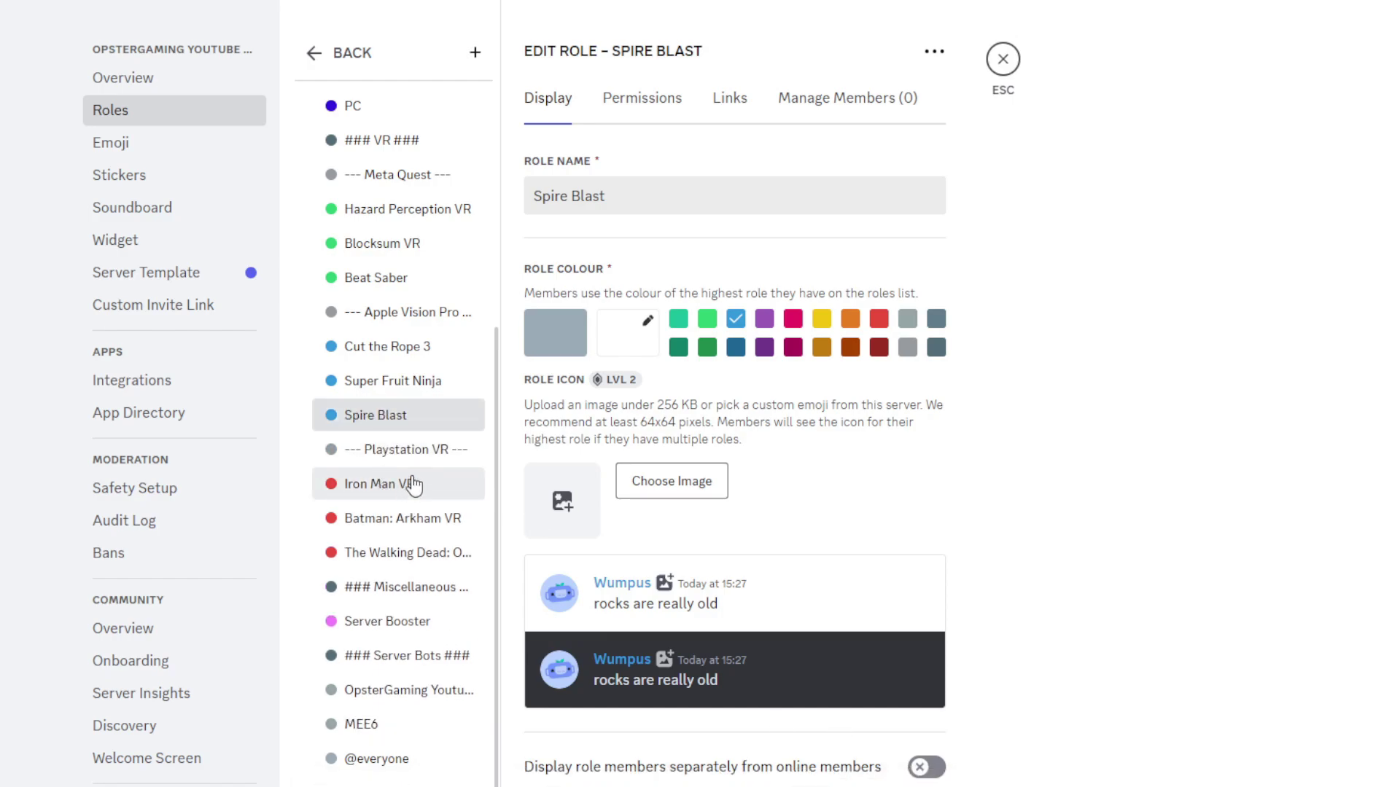
Rename the "### VR ###" separator role to "### Virtual Reality ###".
scroll(393, 373, "up", 2)
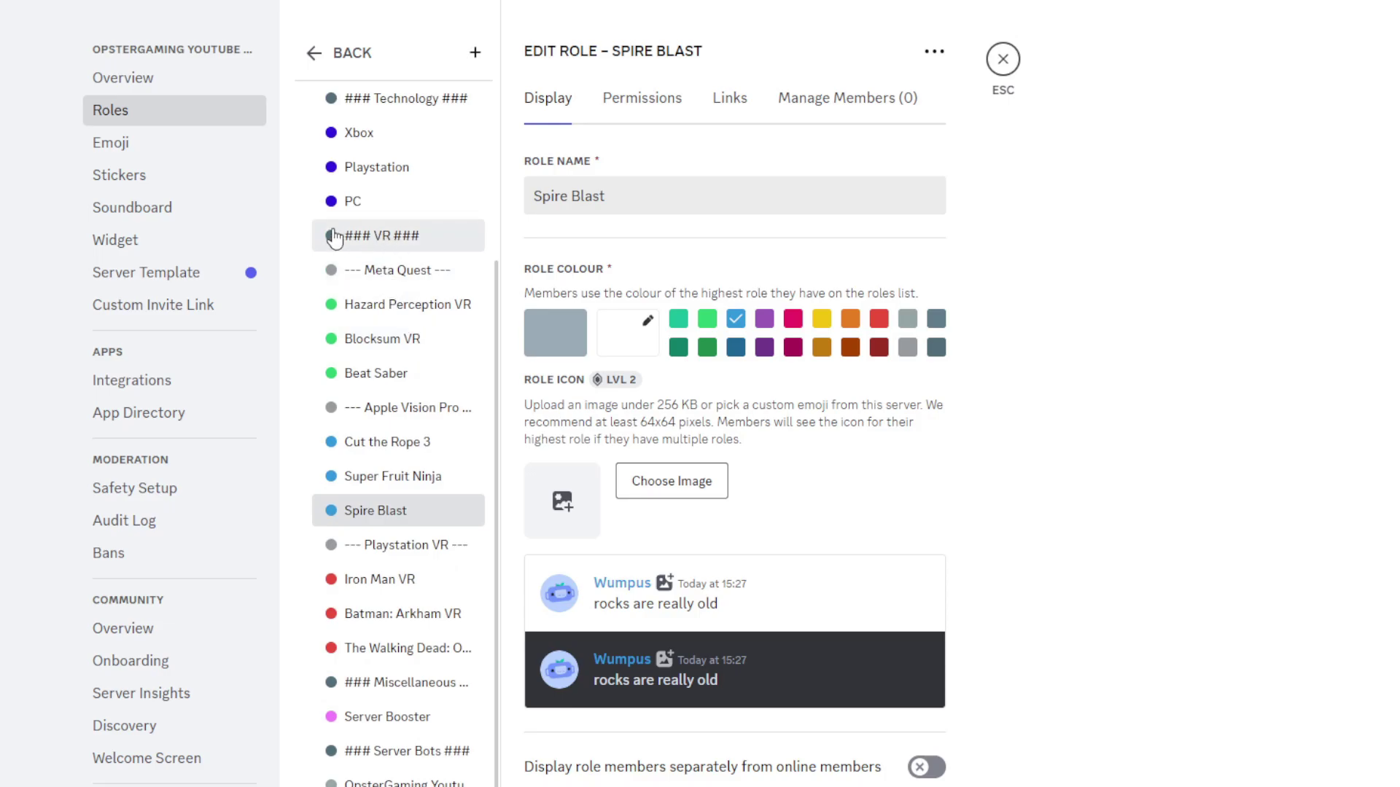
left_click(372, 232)
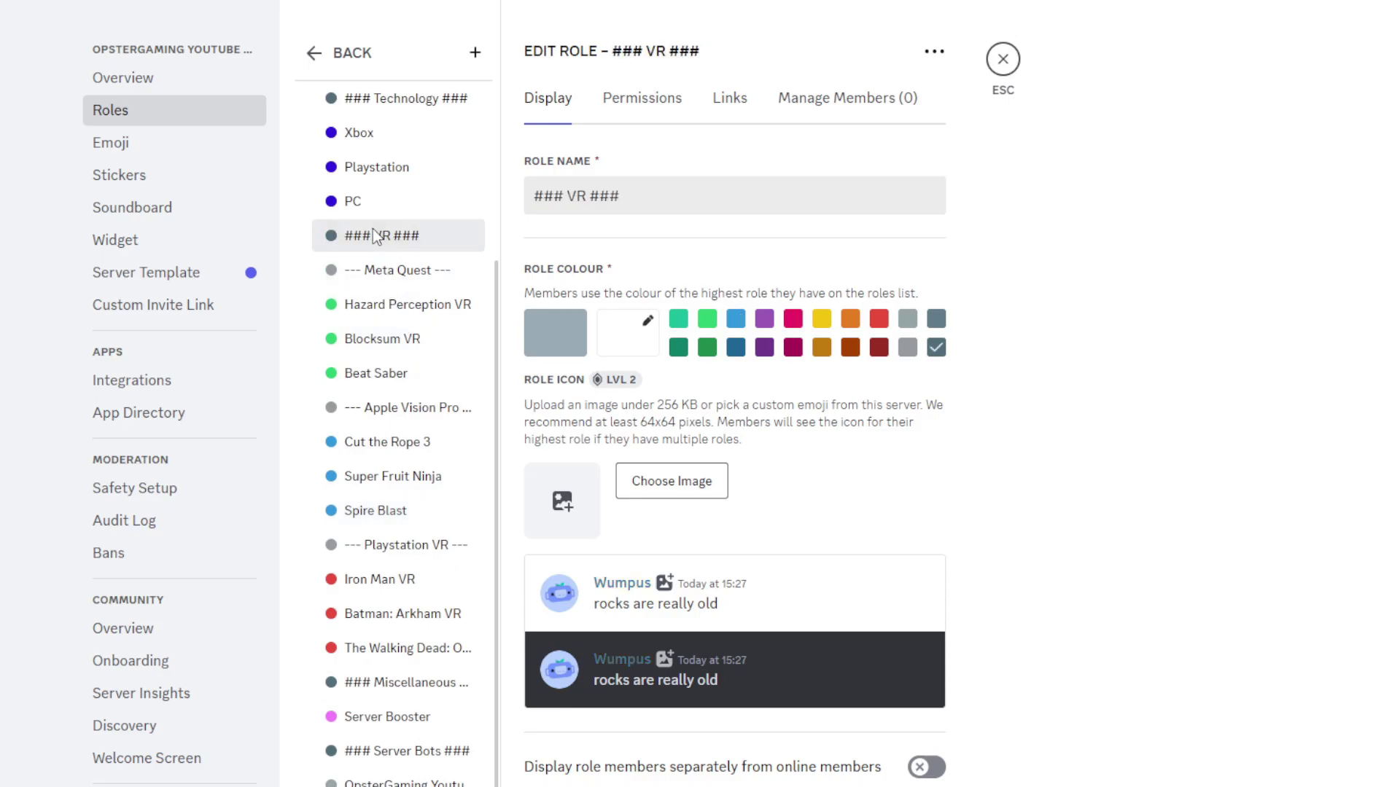
left_click(589, 197)
key("BackSpace")
type("irtu")
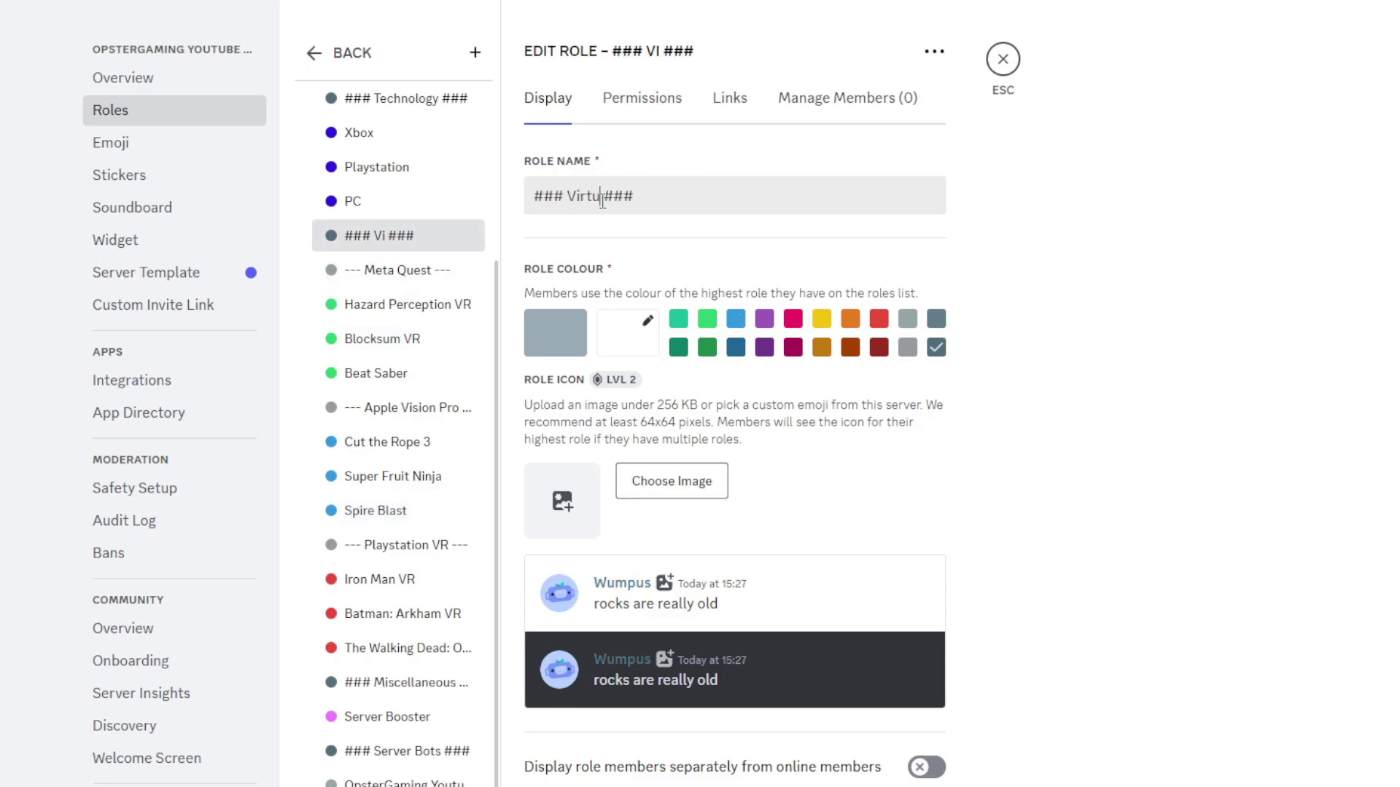
type("al ER")
key("BackSpace")
key("BackSpace")
type("Reality")
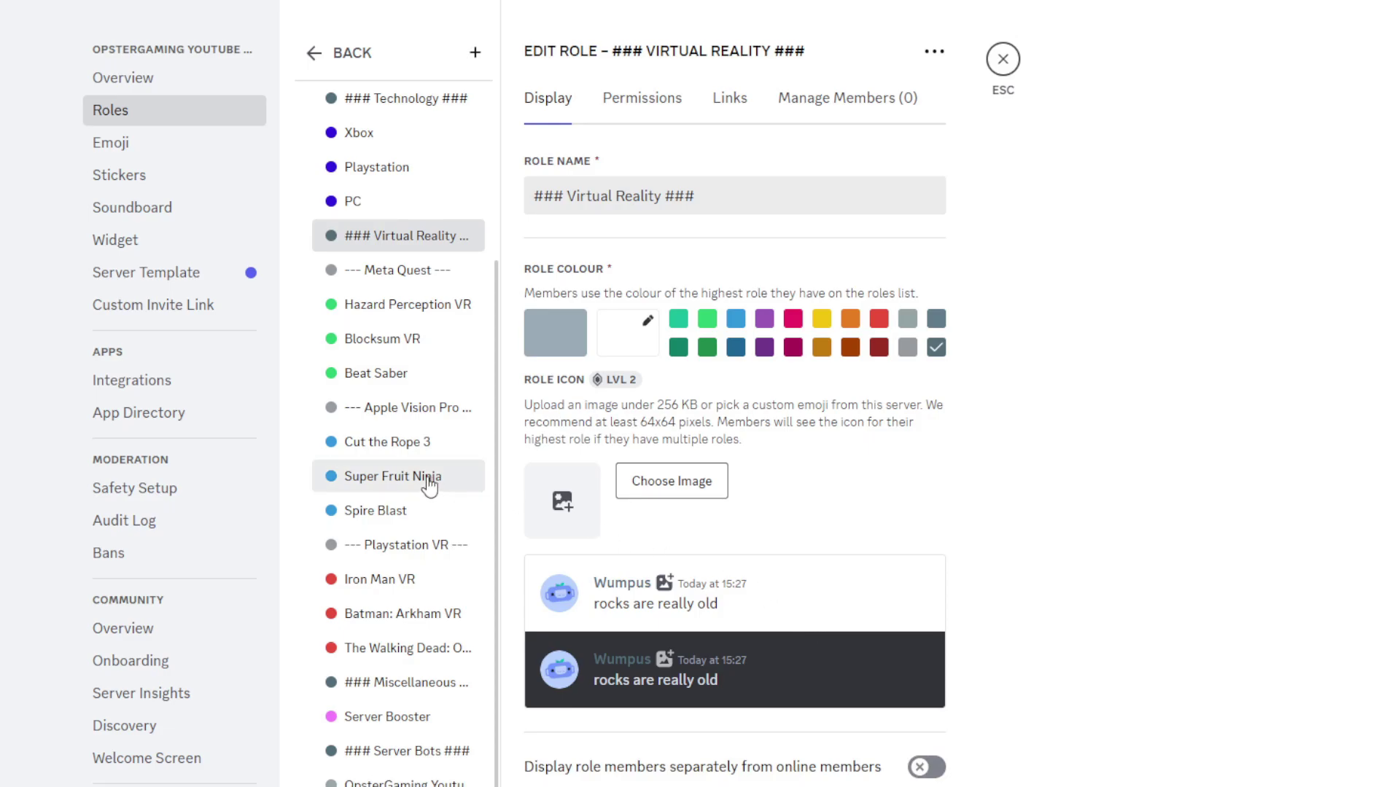
Review the role list and inspect the Meta Quest, Apple Vision Pro and Playstation VR separator roles.
scroll(430, 409, "down", 1)
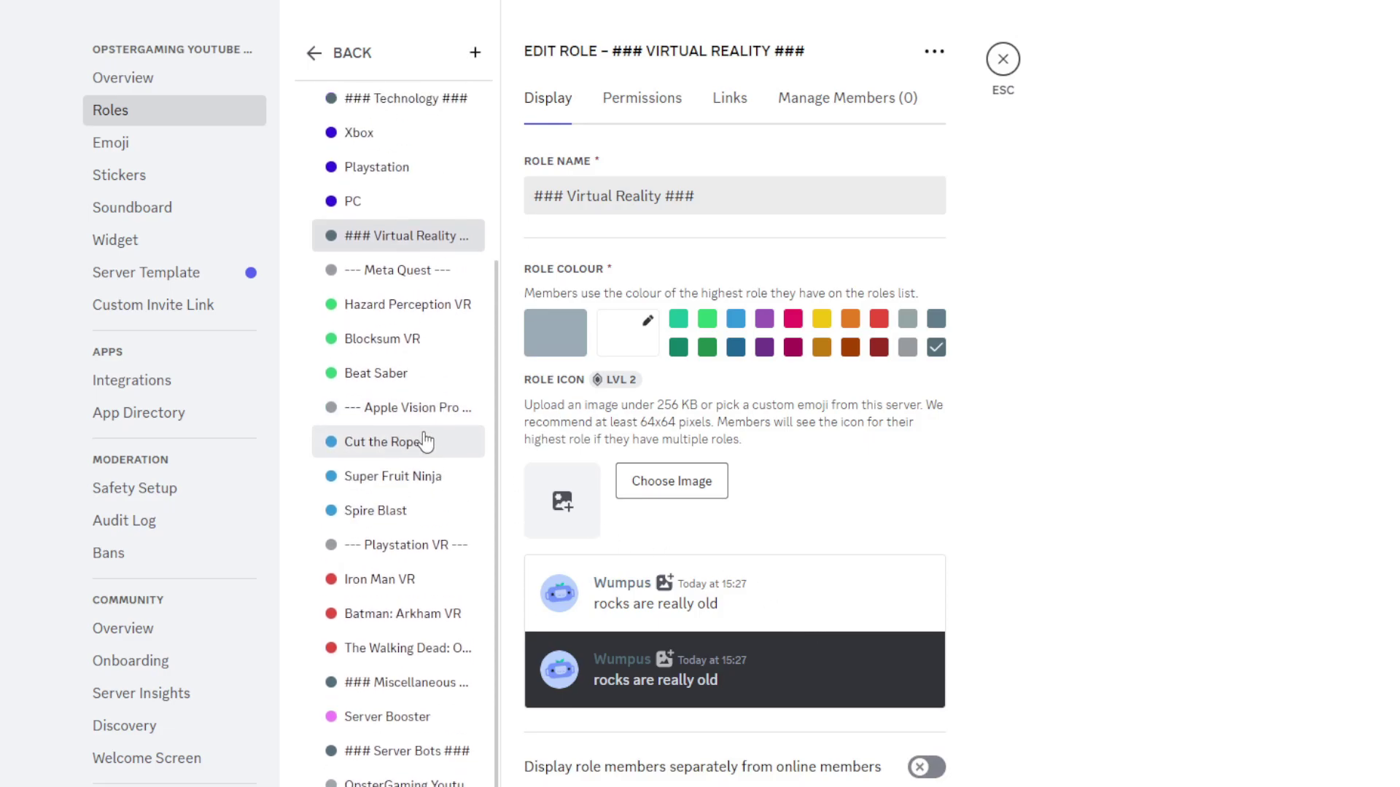
scroll(426, 441, "up", 5)
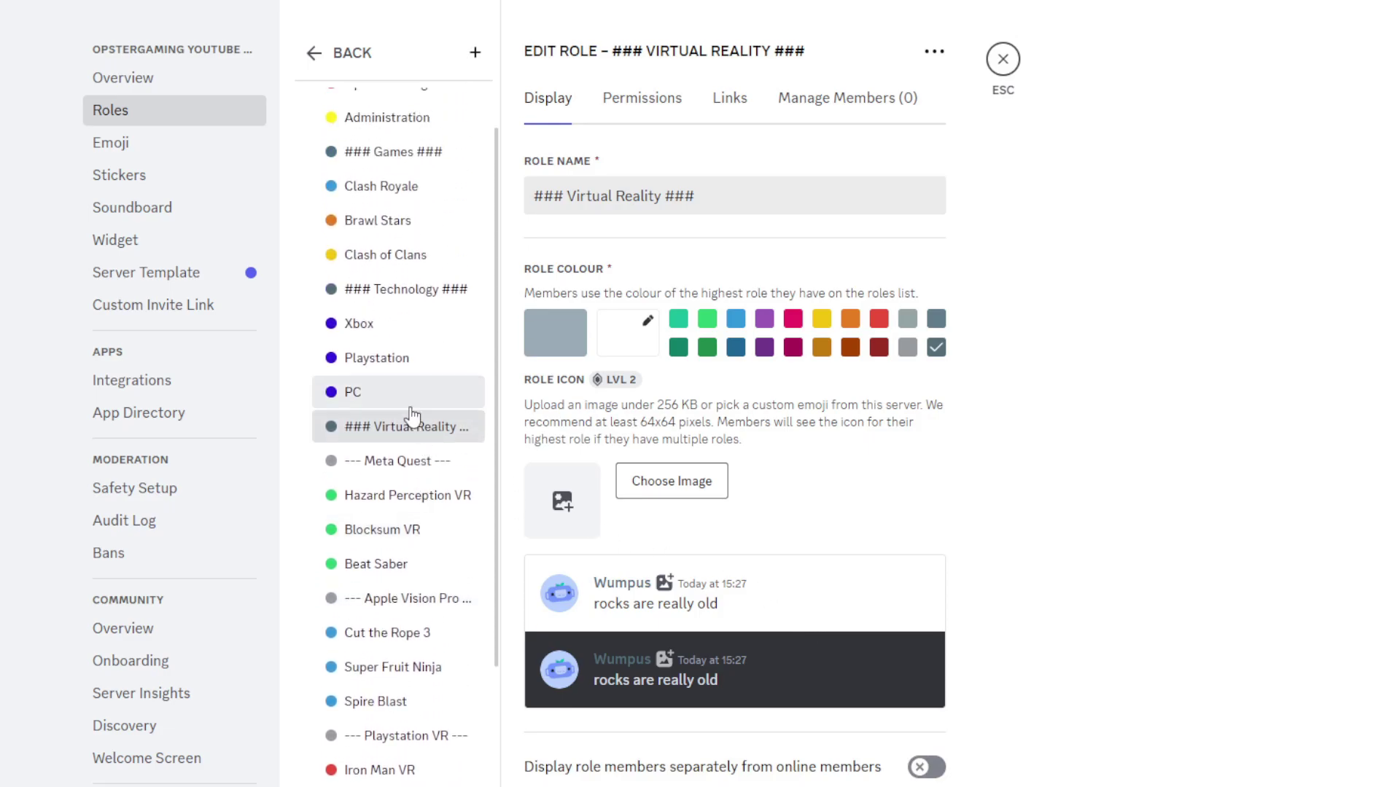
scroll(417, 414, "down", 7)
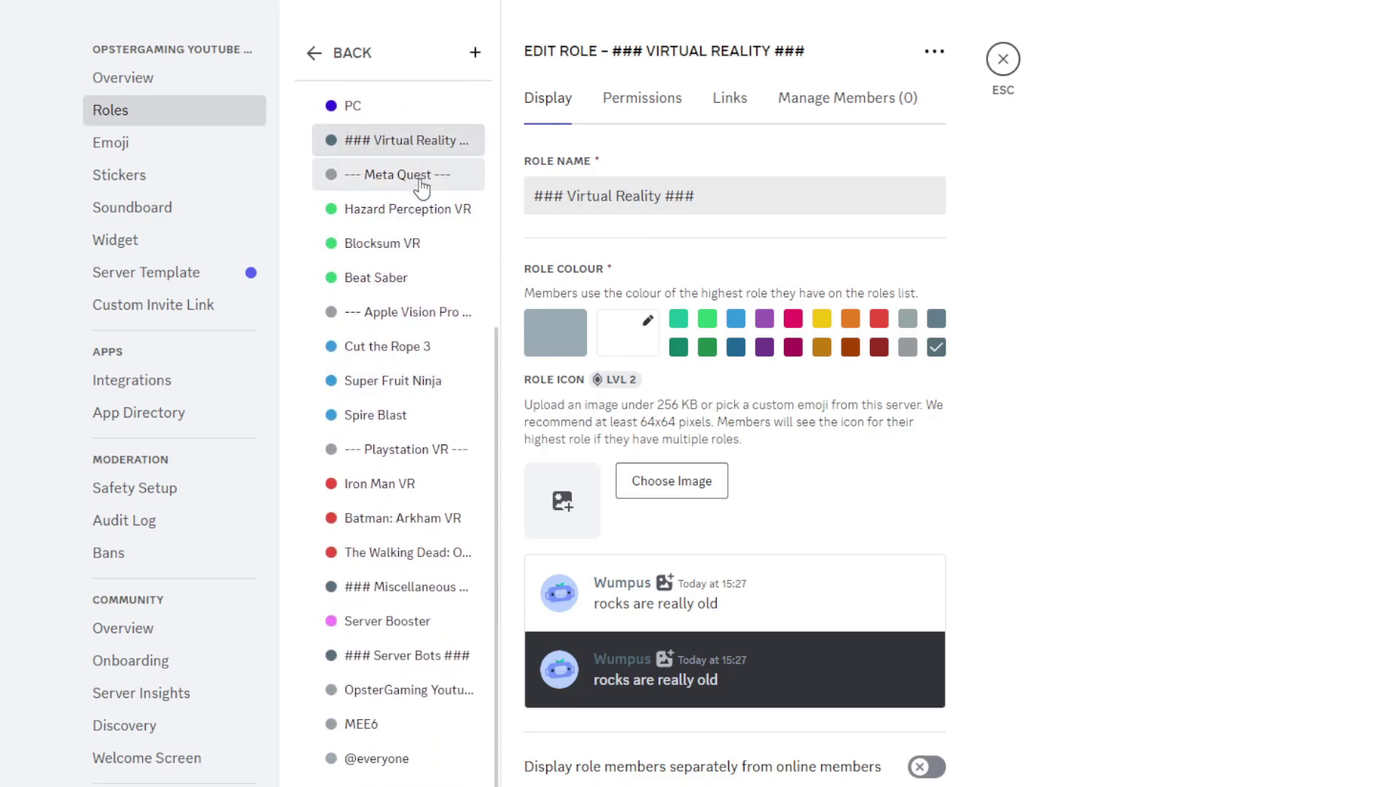
left_click(419, 177)
left_click(406, 315)
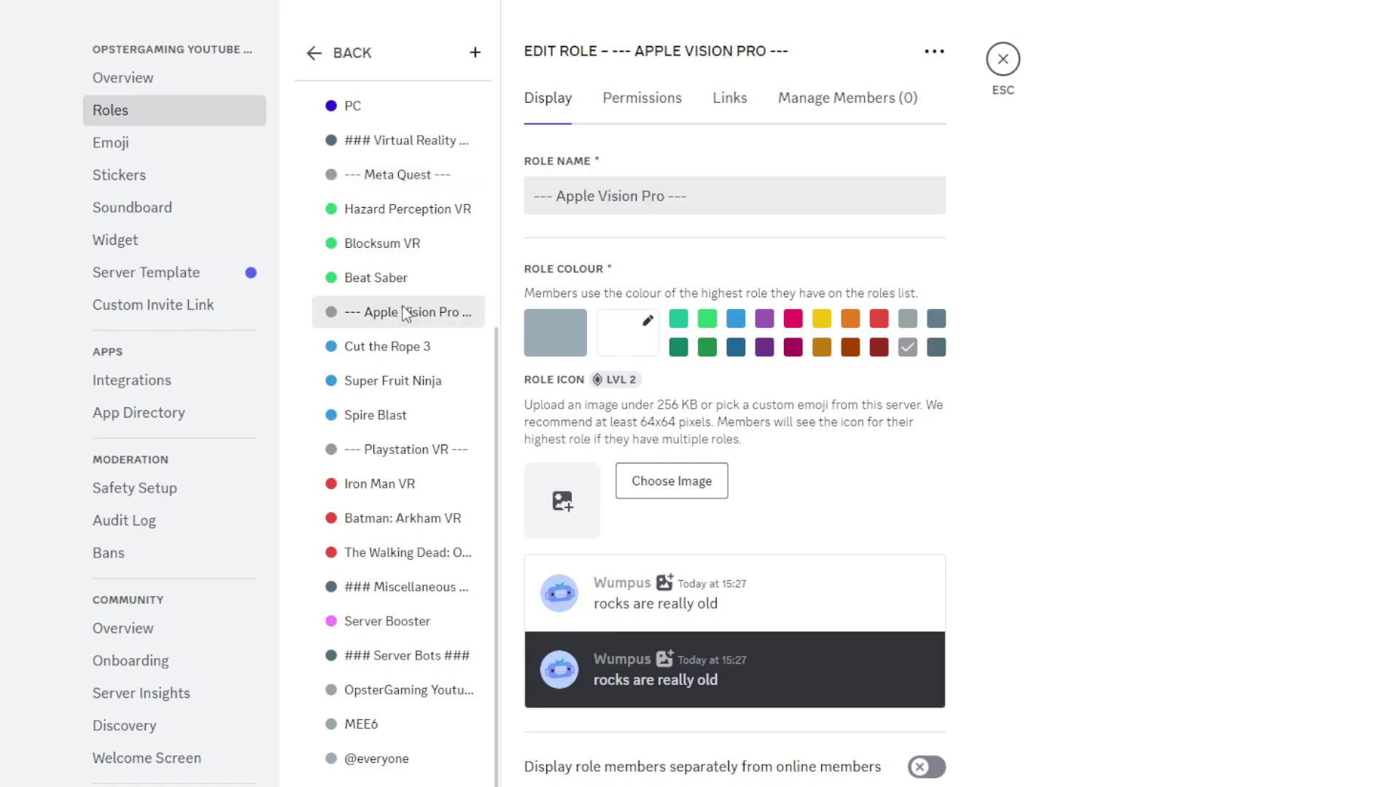
left_click(428, 454)
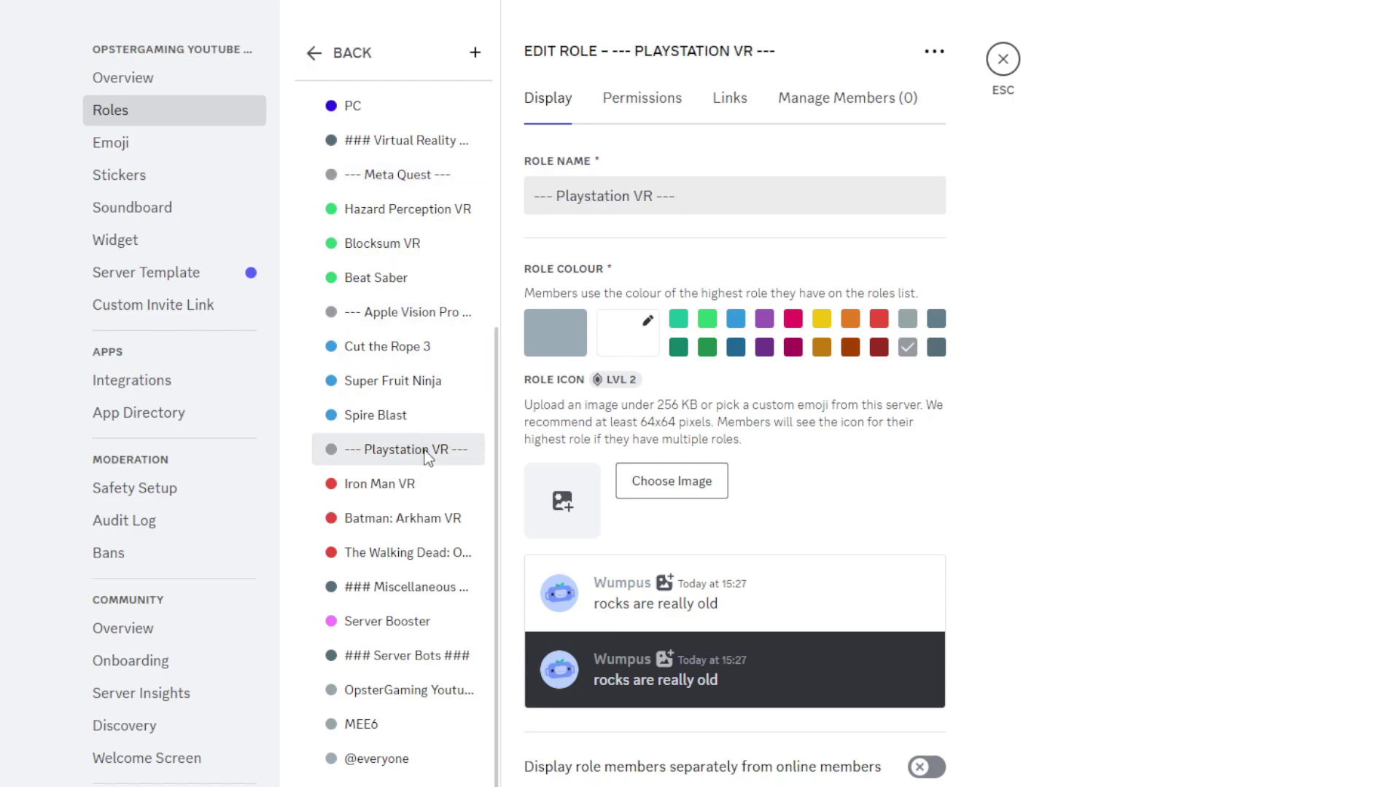
Inspect the game roles grouped under each VR device separator, from Hazard Perception VR through The Walking Dead: Onslaught.
left_click(379, 209)
left_click(384, 241)
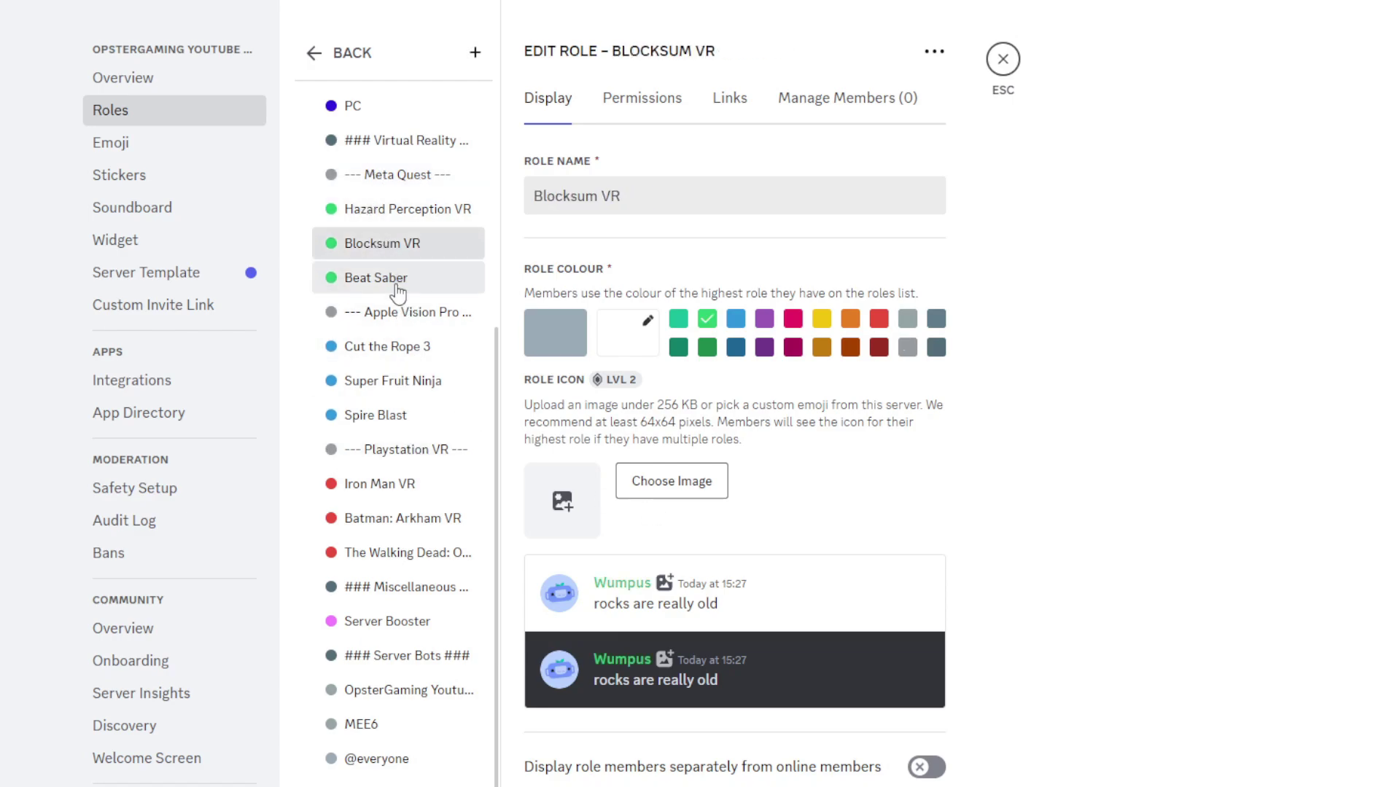
left_click(378, 277)
left_click(379, 177)
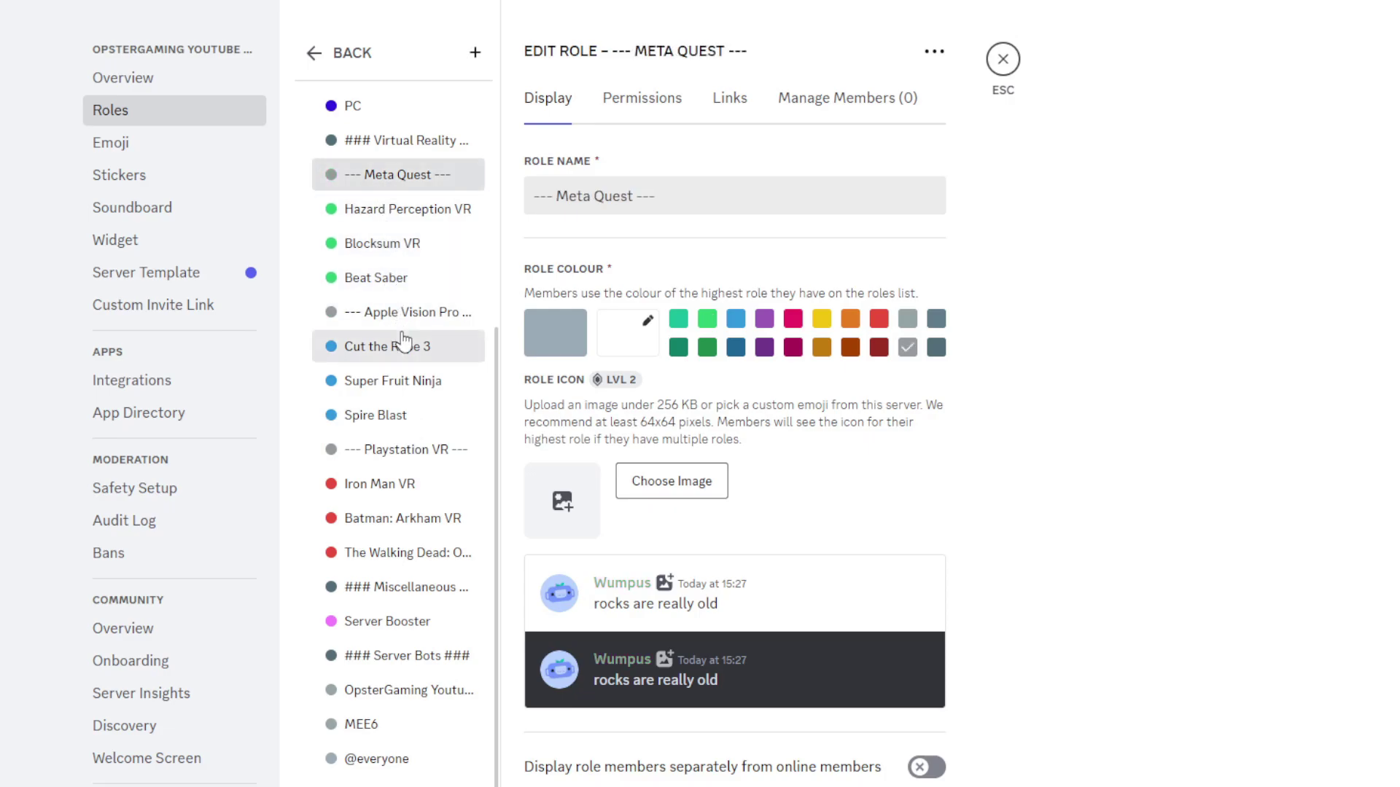
left_click(405, 344)
left_click(394, 382)
left_click(394, 416)
left_click(430, 487)
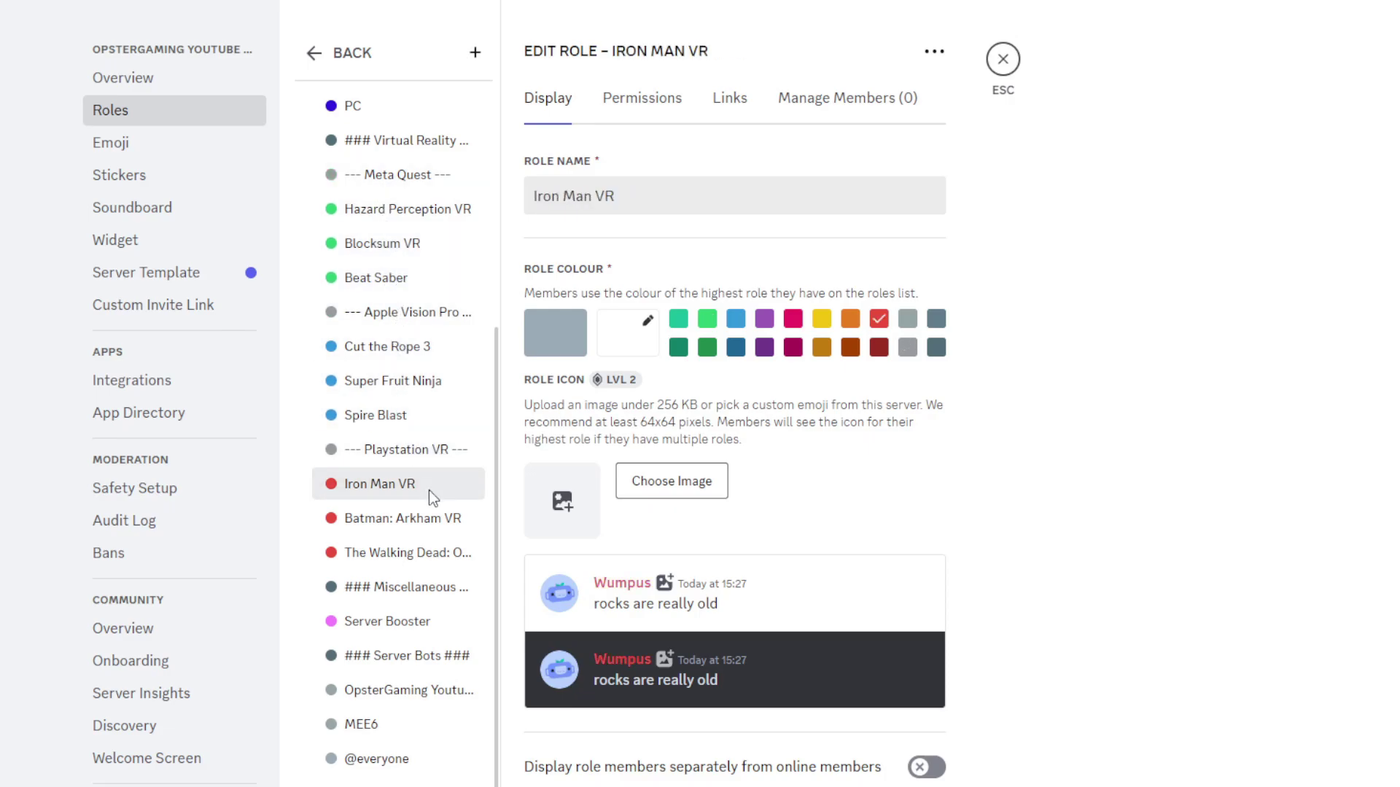
left_click(418, 557)
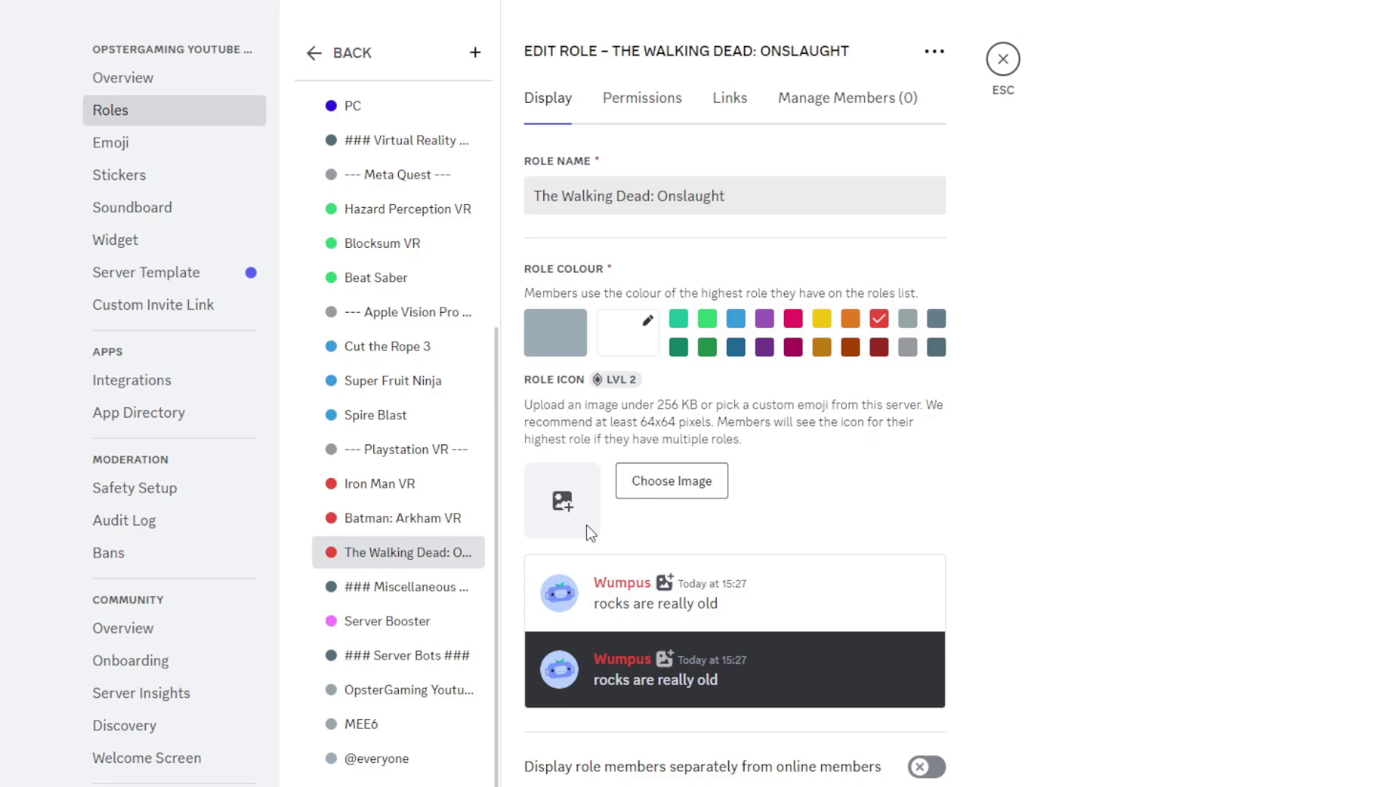
Open the OpsterGaming Youtube role beneath the Moderation separator.
scroll(405, 623, "up", 5)
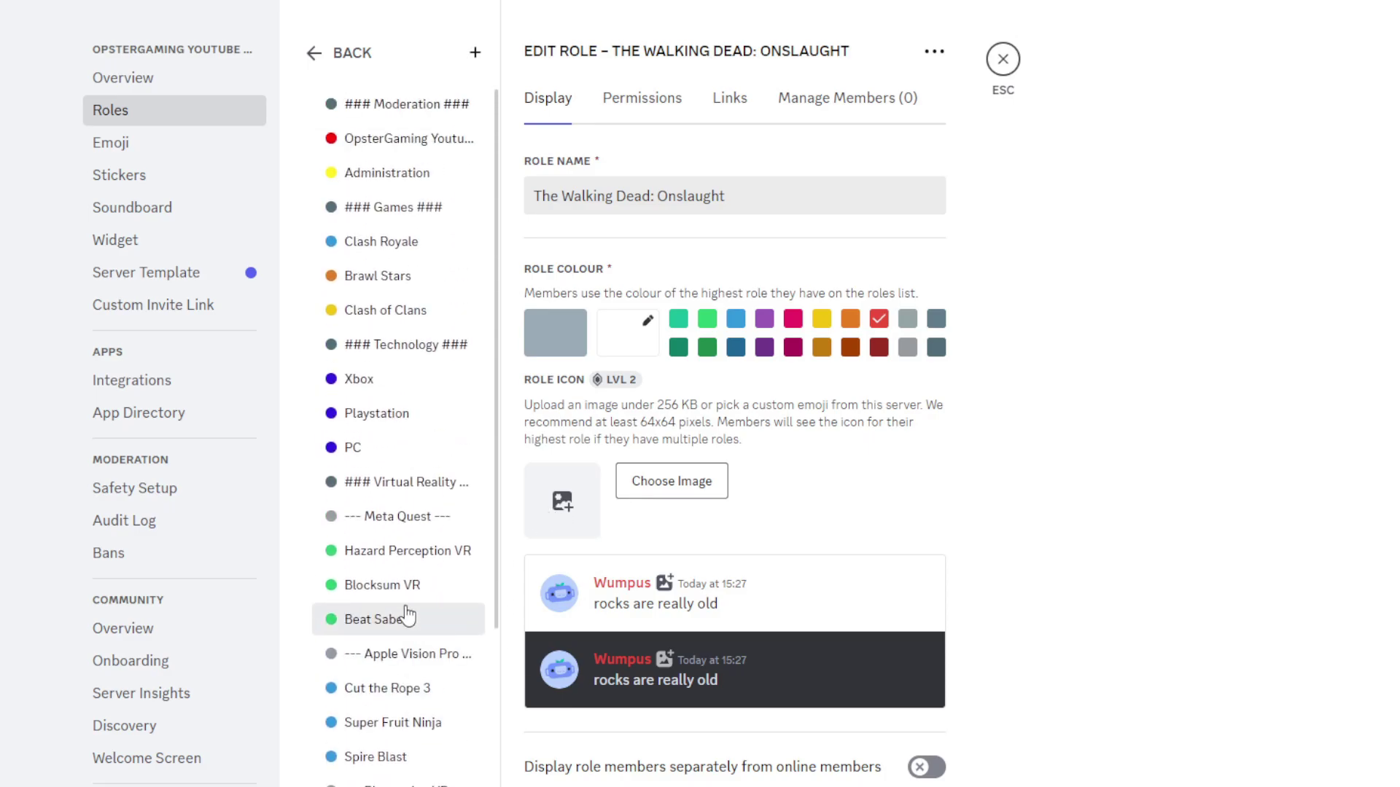
left_click(401, 136)
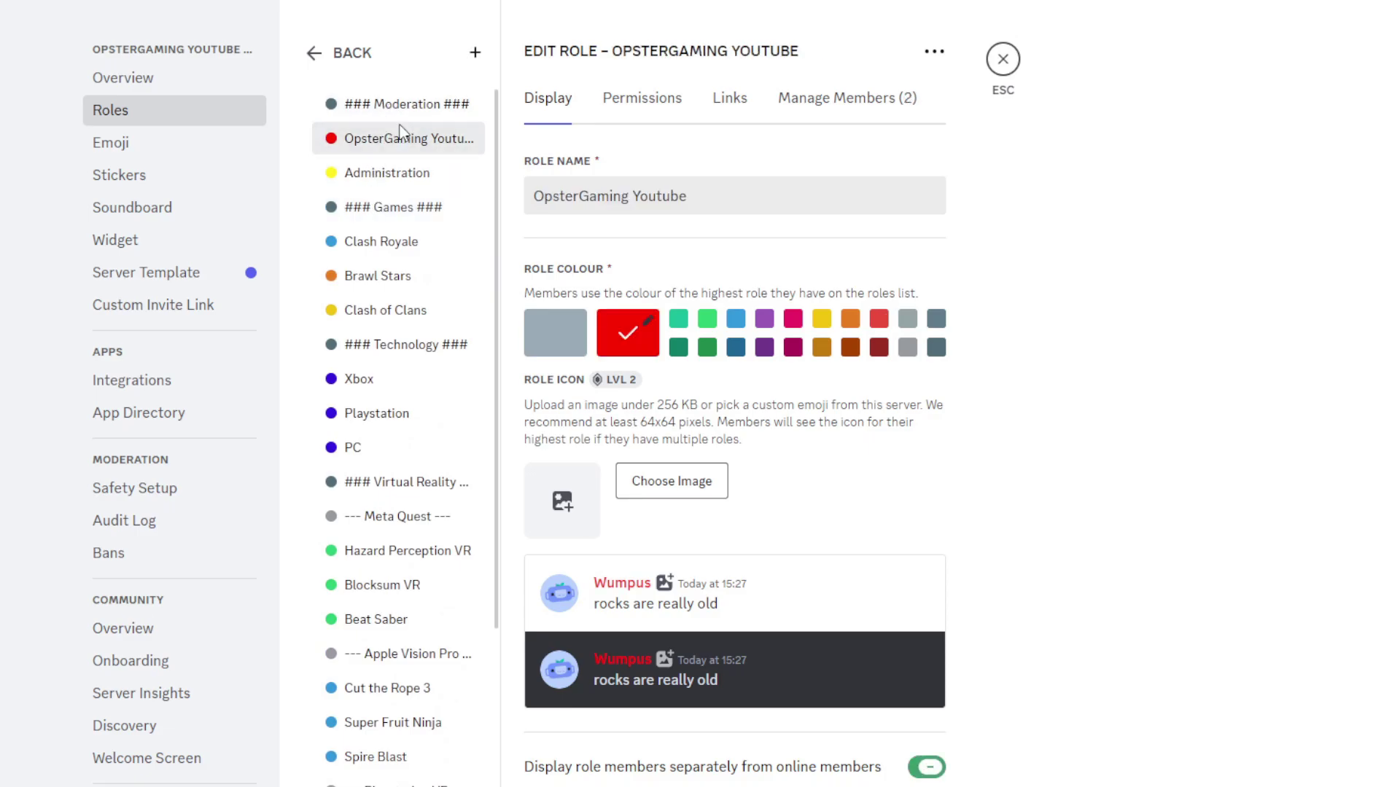